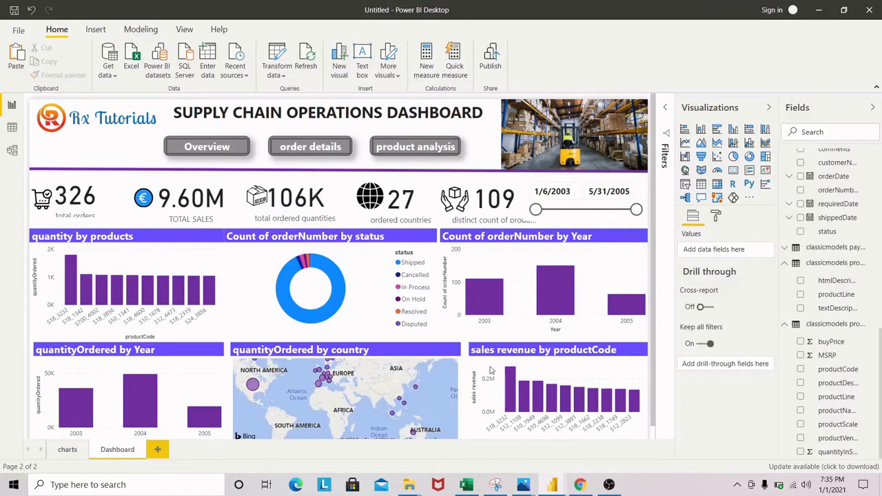
- Review the order details and product analysis pages of the Supply chain operations Dashboard report and return to the untitled report
{"action": "mouse_move", "coordinate": [552, 484]}
{"action": "left_click", "coordinate": [480, 435]}
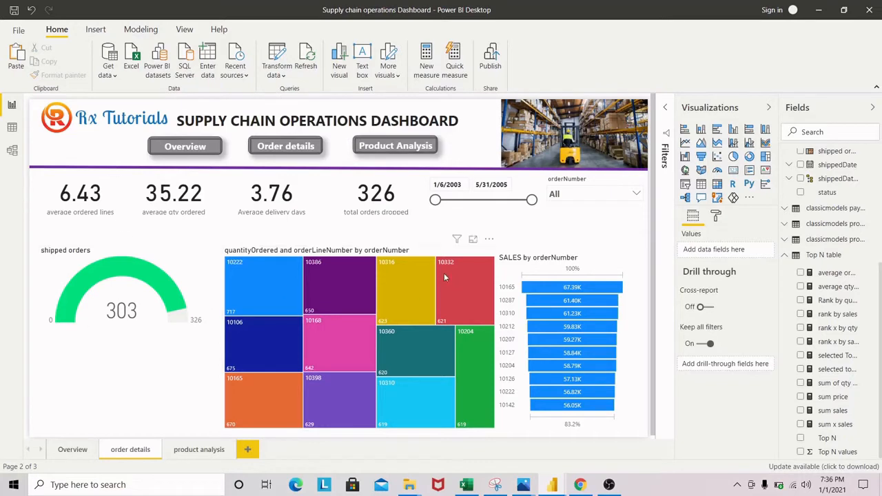
{"action": "mouse_move", "coordinate": [444, 276]}
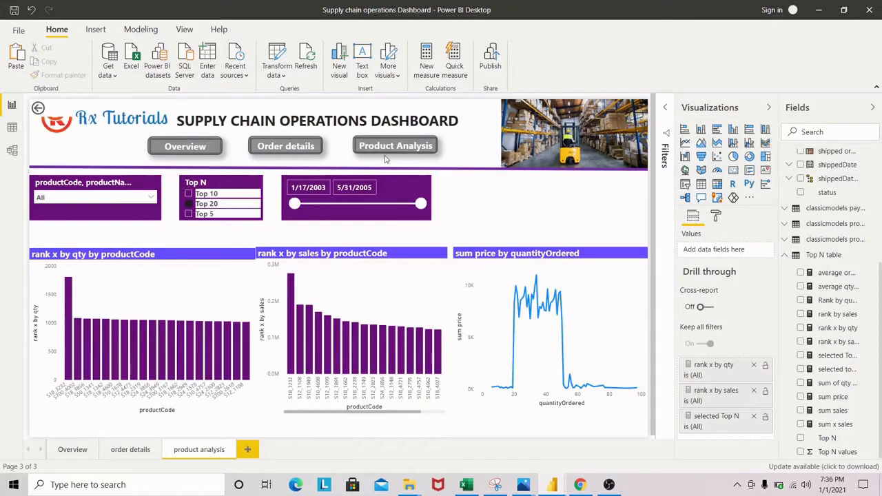
{"action": "left_click", "coordinate": [120, 449]}
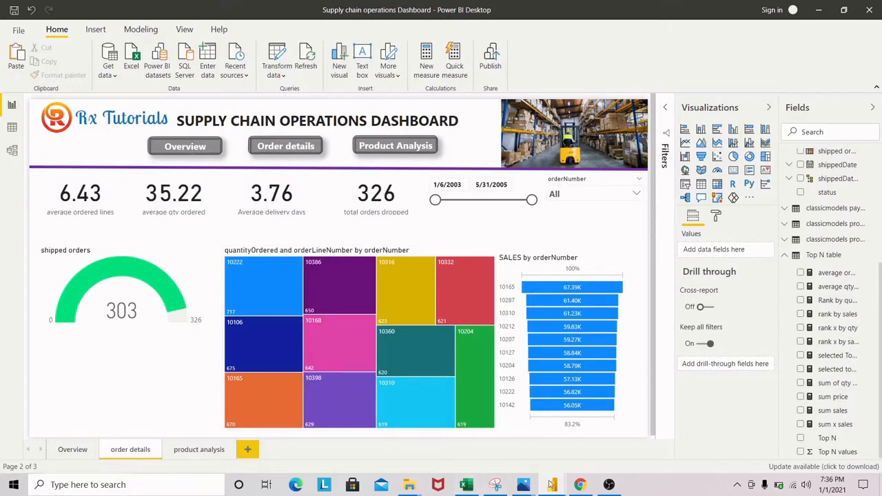
{"action": "mouse_move", "coordinate": [551, 484]}
{"action": "left_click", "coordinate": [617, 430]}
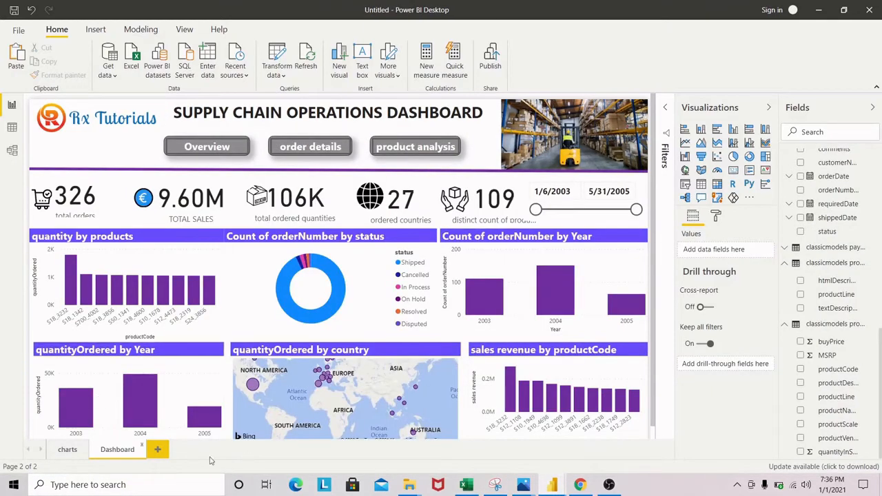
- Duplicate the Dashboard page and rename the copy "order details"
{"action": "right_click", "coordinate": [123, 451]}
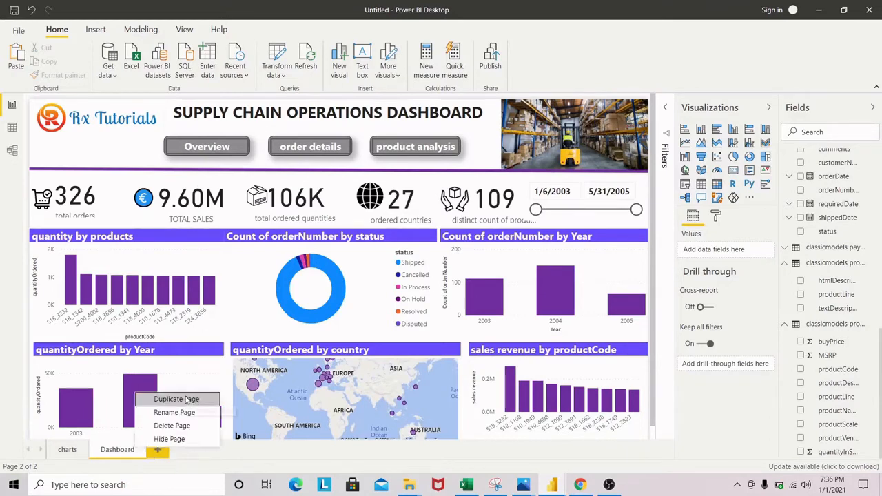
{"action": "left_click", "coordinate": [176, 399]}
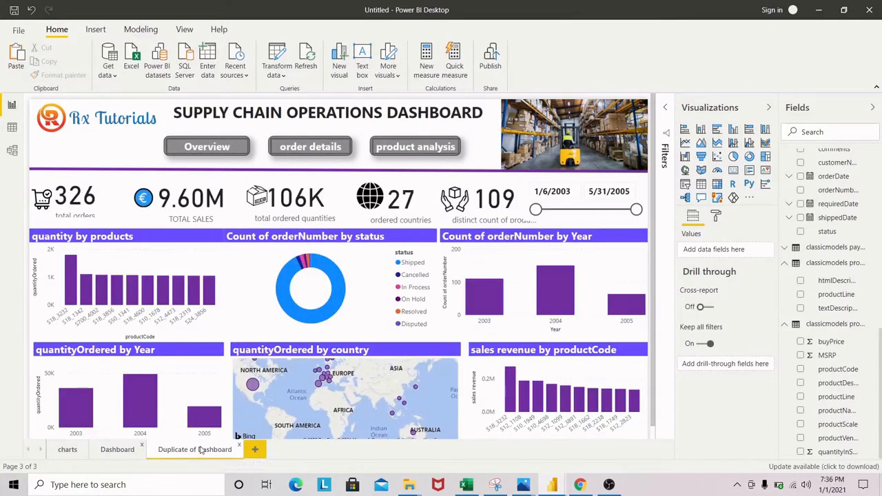
{"action": "double_click", "coordinate": [214, 450]}
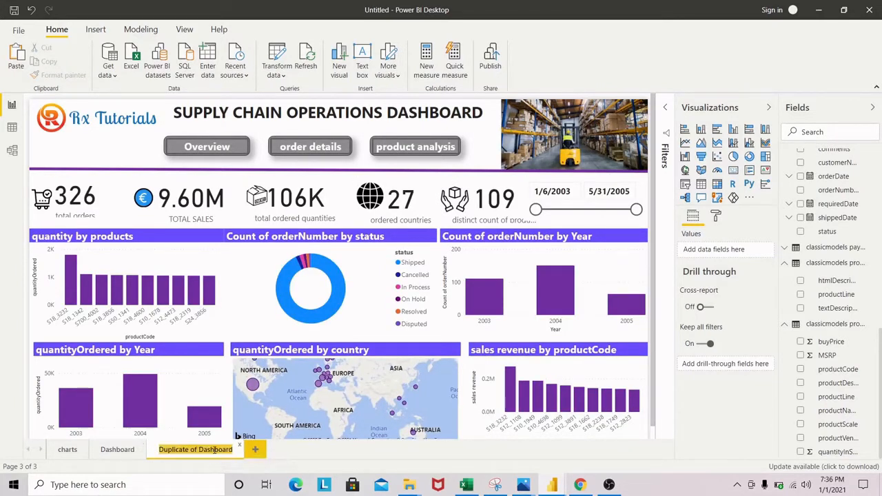
{"action": "key", "text": "BackSpace"}
{"action": "type", "text": "or"}
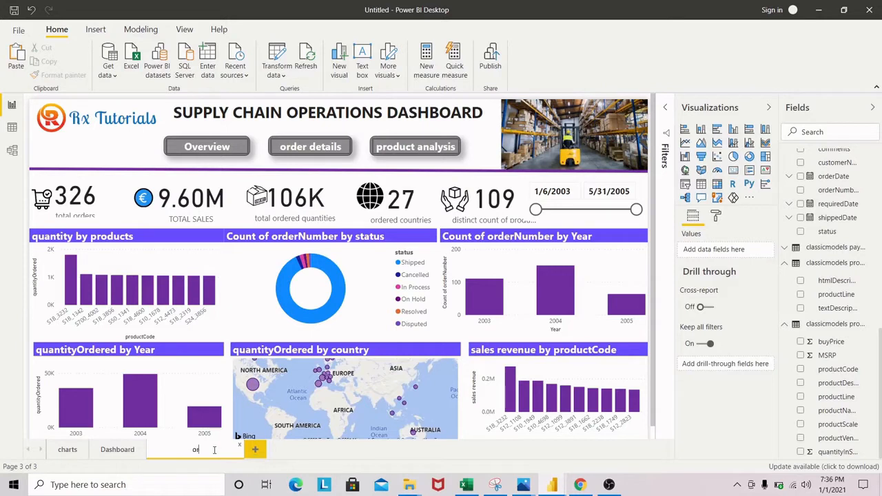
{"action": "type", "text": "der details"}
{"action": "key", "text": "Return"}
- Delete the quantity by products, order count by status and order count by year charts from the order details page
{"action": "left_click", "coordinate": [158, 244]}
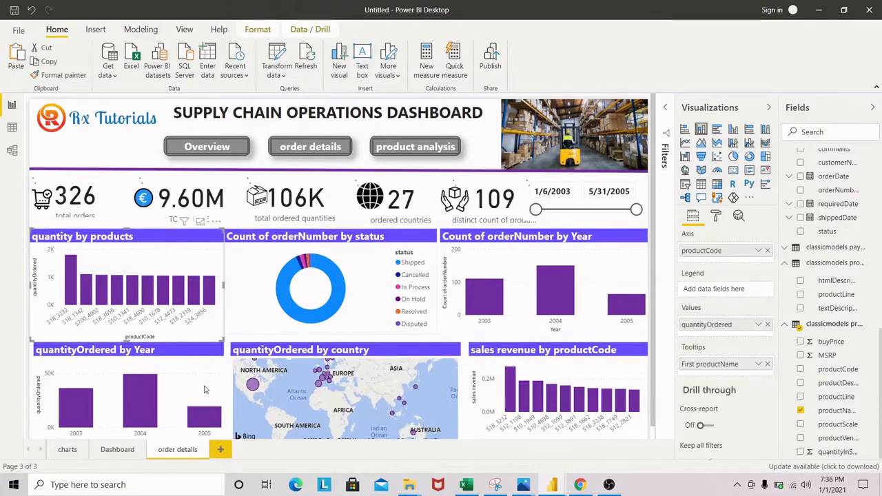
{"action": "left_click", "coordinate": [364, 239]}
{"action": "key", "text": "Delete"}
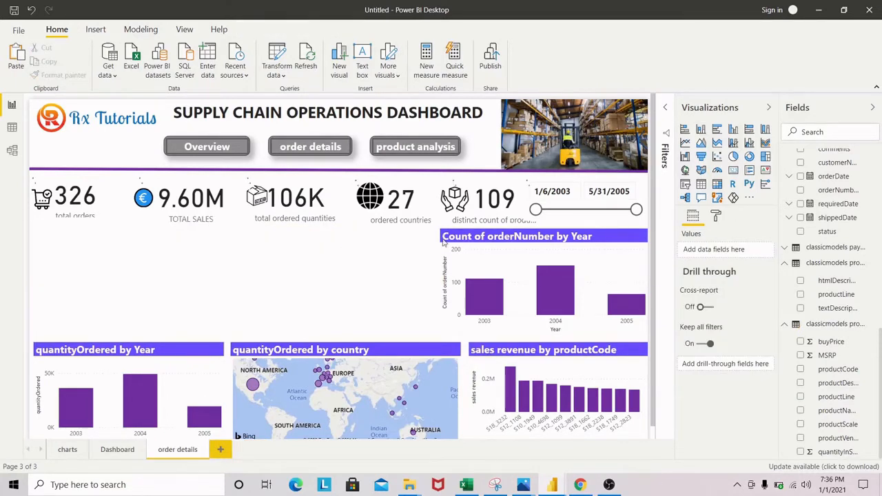
{"action": "left_click", "coordinate": [515, 240]}
{"action": "key", "text": "Delete"}
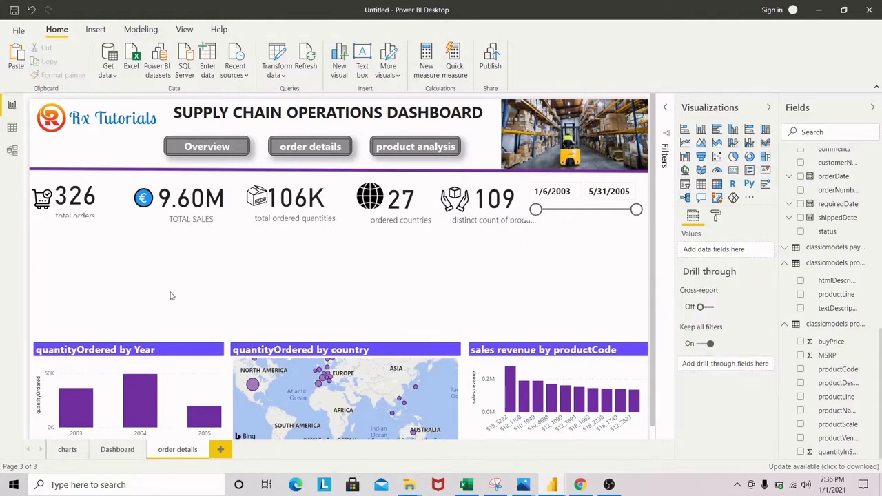
- Delete the quantityOrdered by Year chart, the quantityOrdered by country map and the sales revenue by productCode chart
{"action": "left_click", "coordinate": [185, 351]}
{"action": "key", "text": "Delete"}
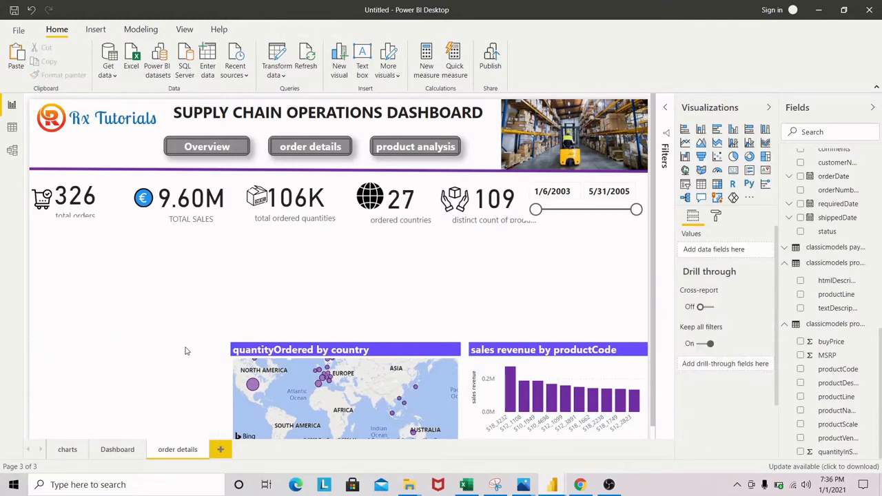
{"action": "left_click", "coordinate": [379, 354]}
{"action": "key", "text": "Delete"}
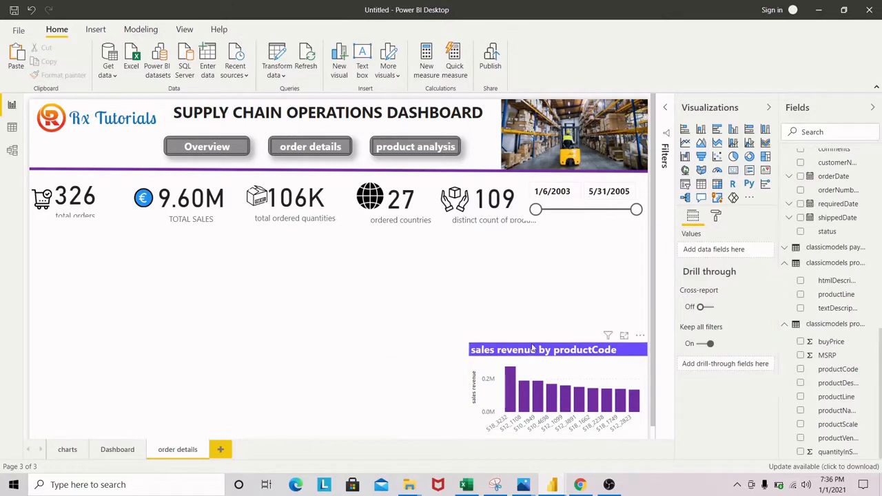
{"action": "left_click", "coordinate": [544, 365]}
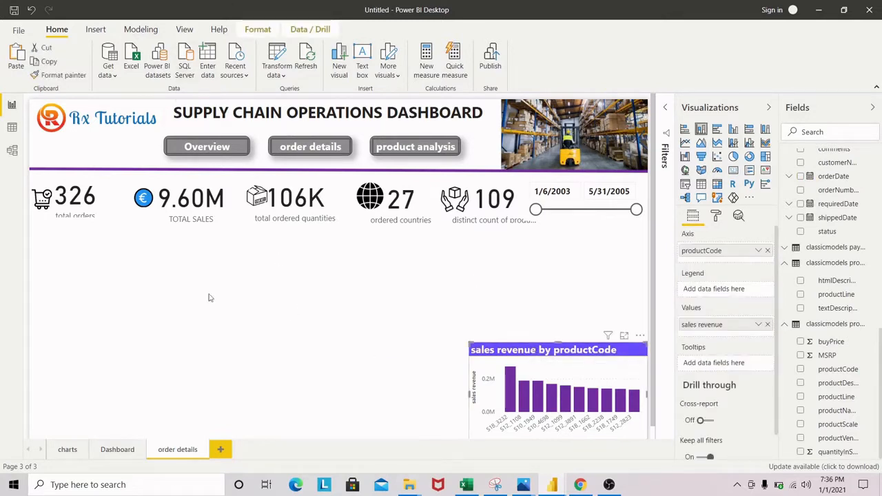
{"action": "key", "text": "Delete"}
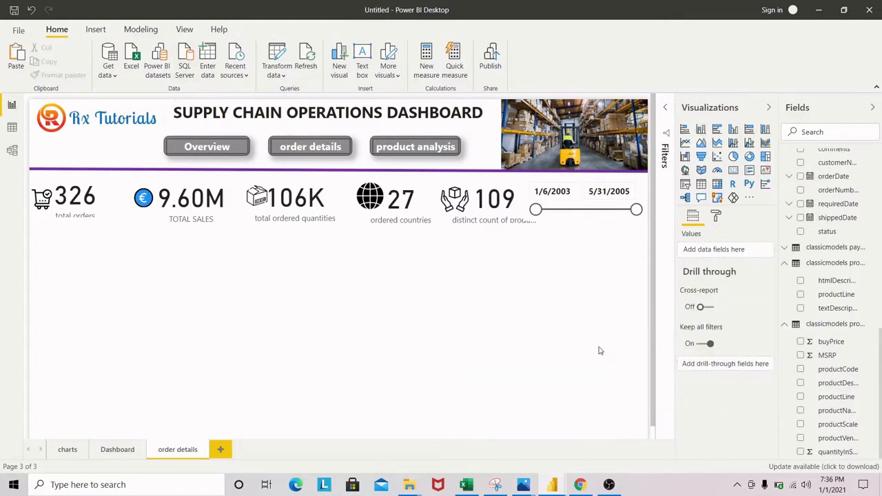
- Check the order details layout in the Supply chain operations Dashboard report and return to the untitled report
{"action": "mouse_move", "coordinate": [552, 489]}
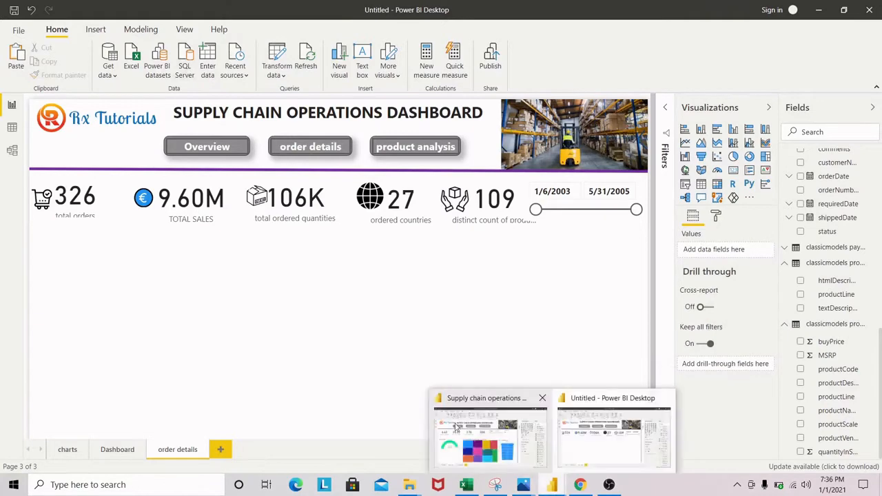
{"action": "left_click", "coordinate": [458, 430]}
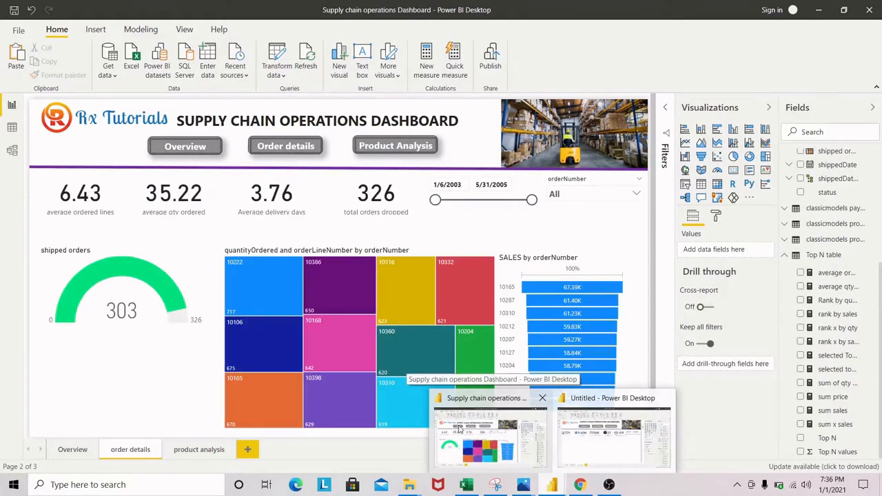
{"action": "left_click", "coordinate": [613, 434]}
{"action": "left_click", "coordinate": [65, 193]}
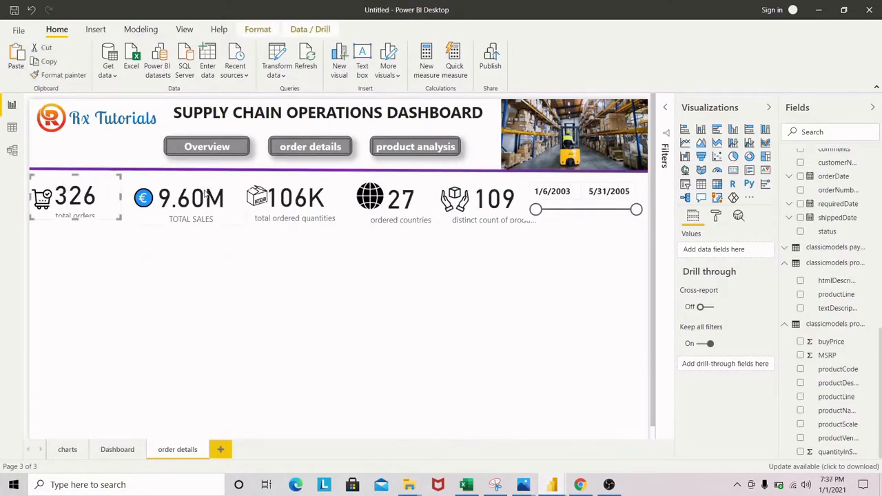
{"action": "left_click", "coordinate": [174, 185], "text": "ctrl"}
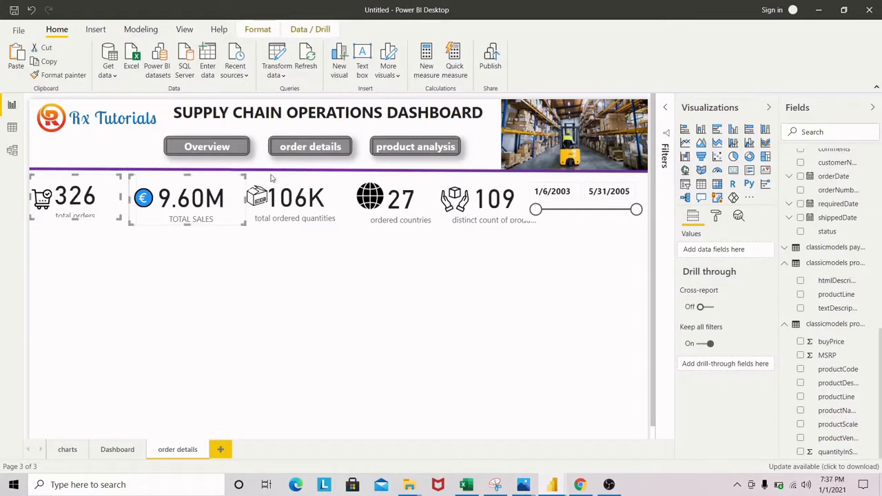
{"action": "left_click", "coordinate": [316, 185], "text": "ctrl"}
{"action": "left_click", "coordinate": [406, 187], "text": "ctrl"}
{"action": "left_click", "coordinate": [477, 186], "text": "ctrl"}
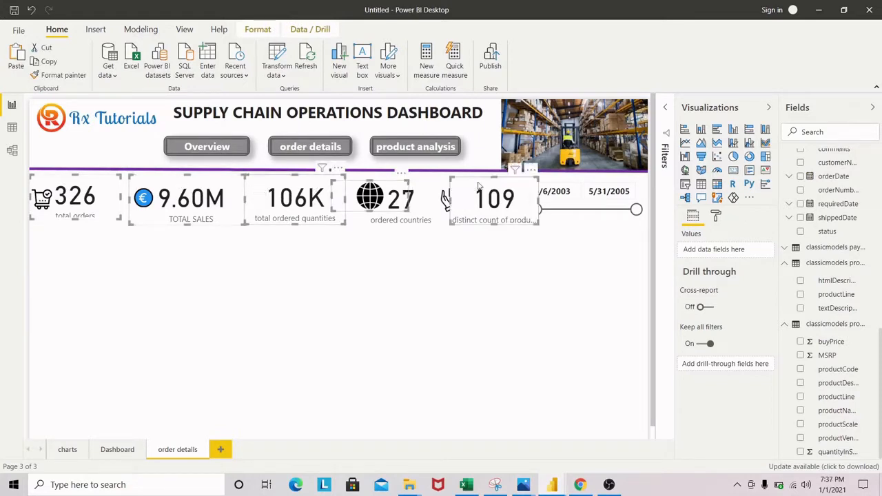
{"action": "right_click", "coordinate": [479, 186]}
{"action": "mouse_move", "coordinate": [505, 202]}
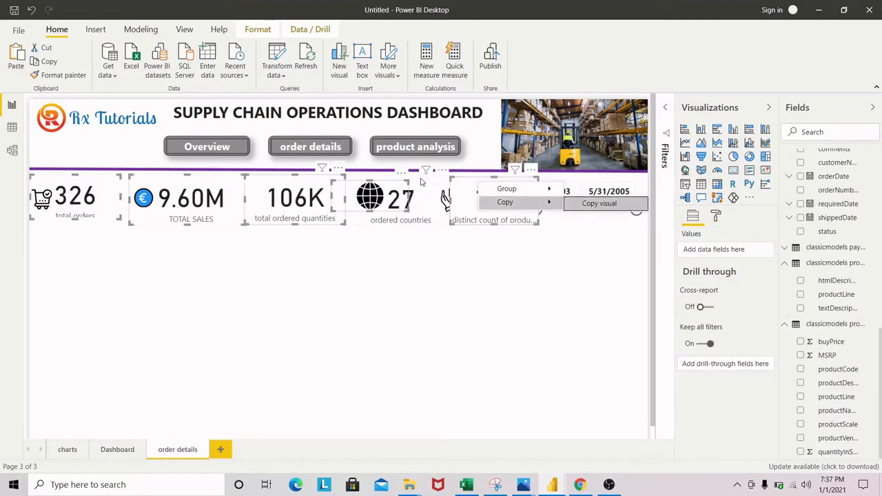
- Delete the distinct product count, total orders and total sales cards along with the box and globe icons
{"action": "left_click", "coordinate": [462, 192]}
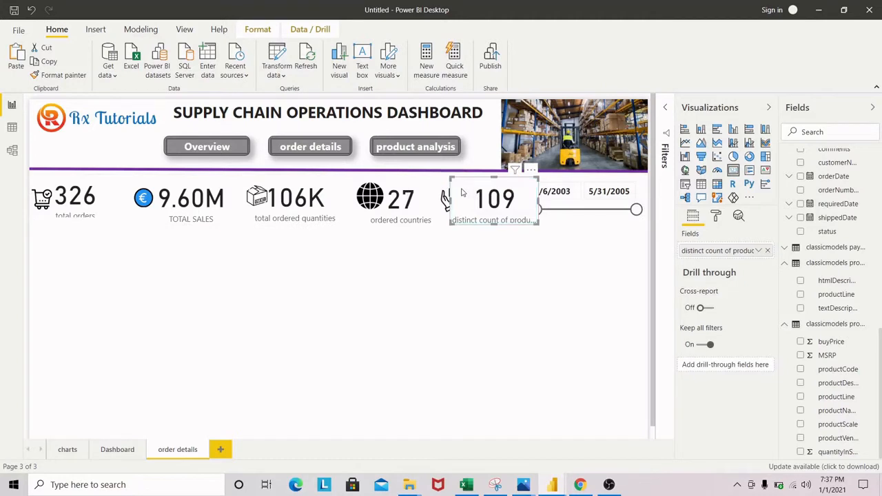
{"action": "key", "text": "Delete"}
{"action": "left_click", "coordinate": [112, 188], "text": "ctrl"}
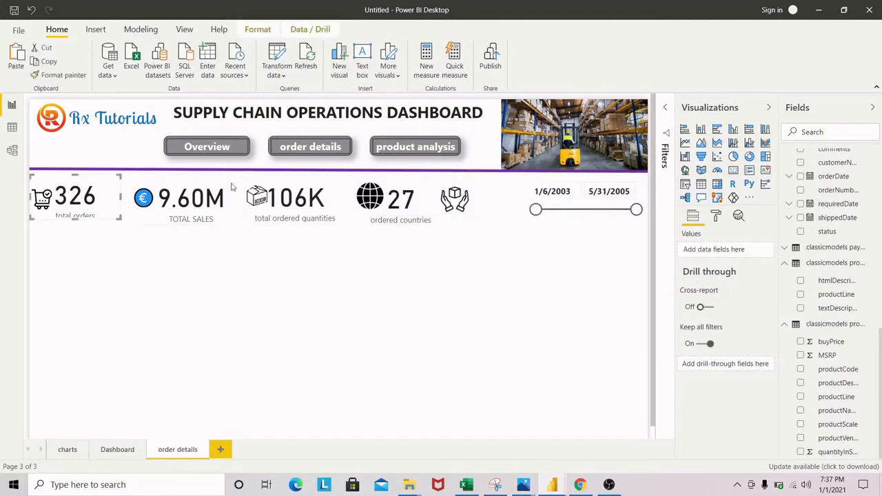
{"action": "left_click", "coordinate": [233, 188], "text": "ctrl"}
{"action": "left_click", "coordinate": [284, 188], "text": "ctrl"}
{"action": "left_click", "coordinate": [386, 188], "text": "ctrl"}
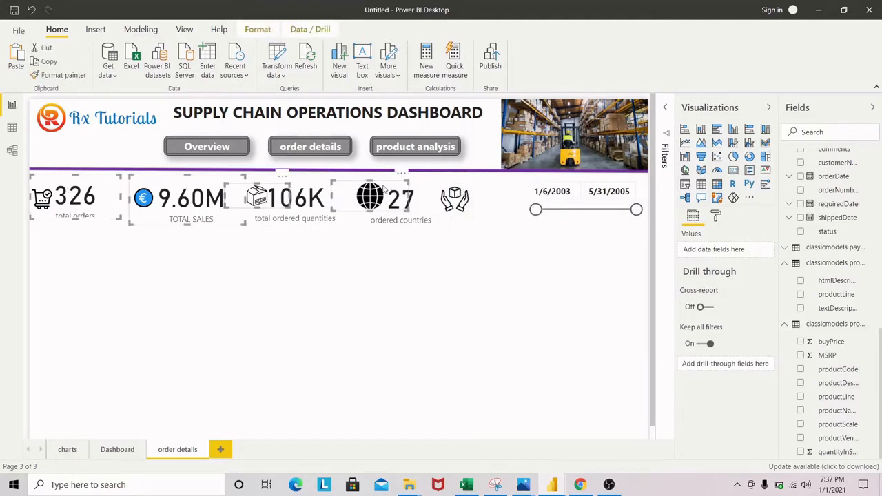
{"action": "key", "text": "Delete"}
- Delete the total ordered quantities and ordered countries cards together with the hands-and-box icon
{"action": "left_click", "coordinate": [266, 198]}
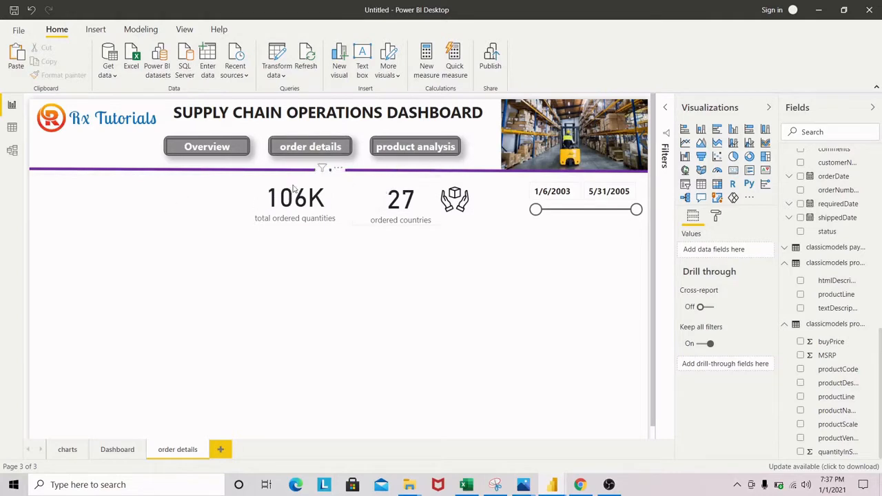
{"action": "left_click", "coordinate": [397, 193], "text": "ctrl"}
{"action": "left_click", "coordinate": [480, 199], "text": "ctrl"}
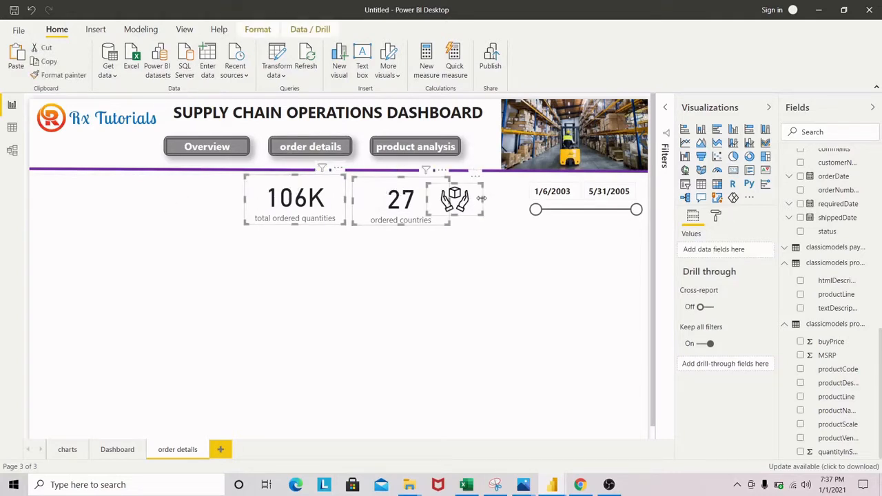
{"action": "key", "text": "Delete"}
- Delete the date range slicer from the order details page
{"action": "left_click", "coordinate": [547, 193]}
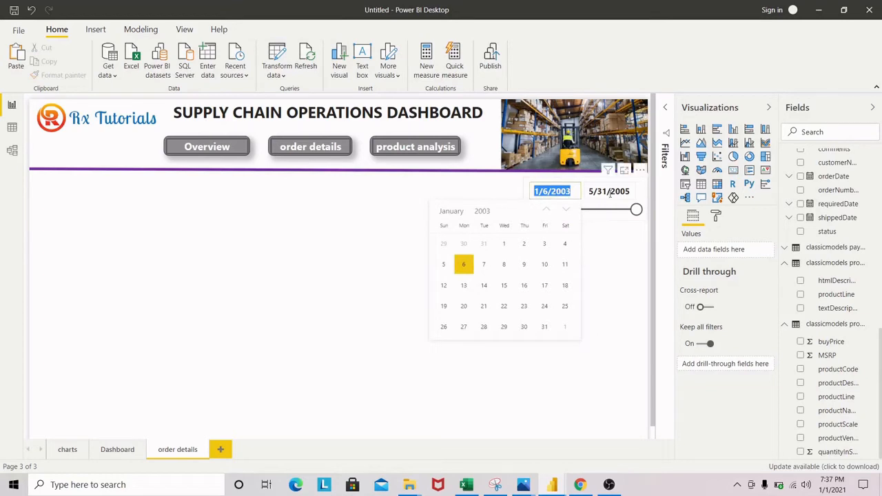
{"action": "left_click", "coordinate": [640, 169]}
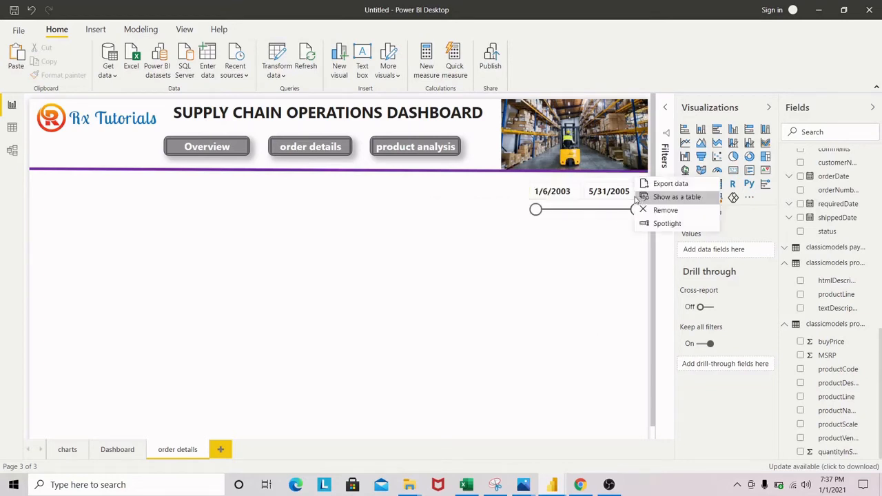
{"action": "left_click", "coordinate": [495, 217]}
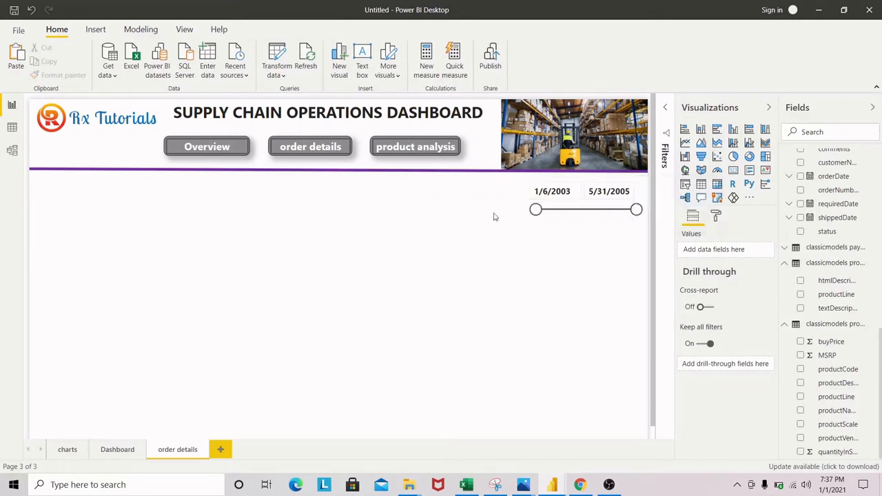
{"action": "key", "text": "Delete"}
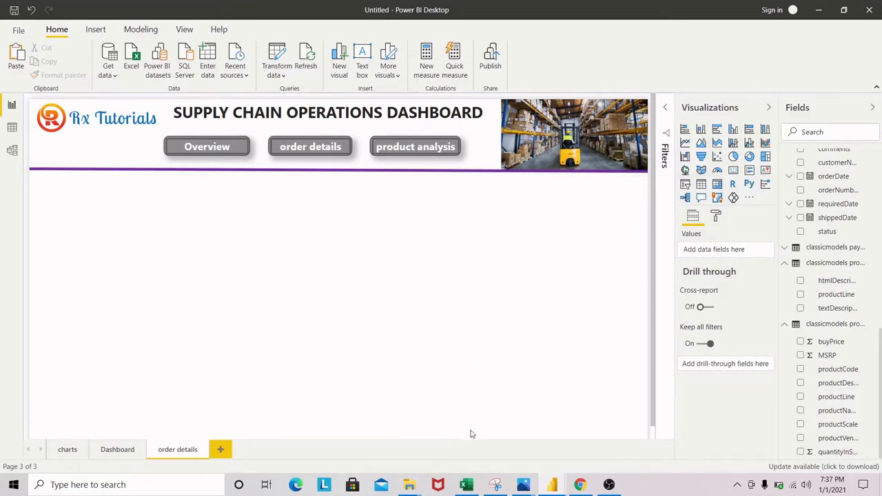
- Examine the cards and charts on the reference report's order details page, and go back to the untitled report
{"action": "mouse_move", "coordinate": [548, 487]}
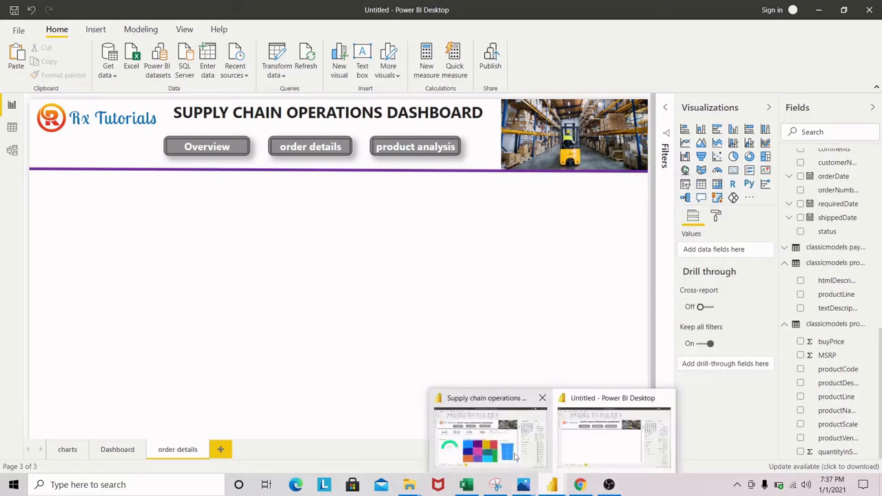
{"action": "mouse_move", "coordinate": [494, 435]}
{"action": "left_click", "coordinate": [489, 435]}
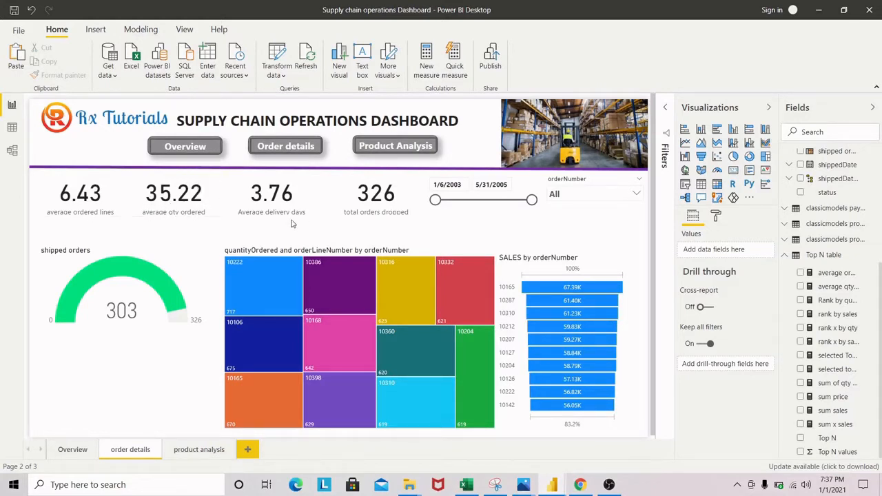
{"action": "mouse_move", "coordinate": [552, 484]}
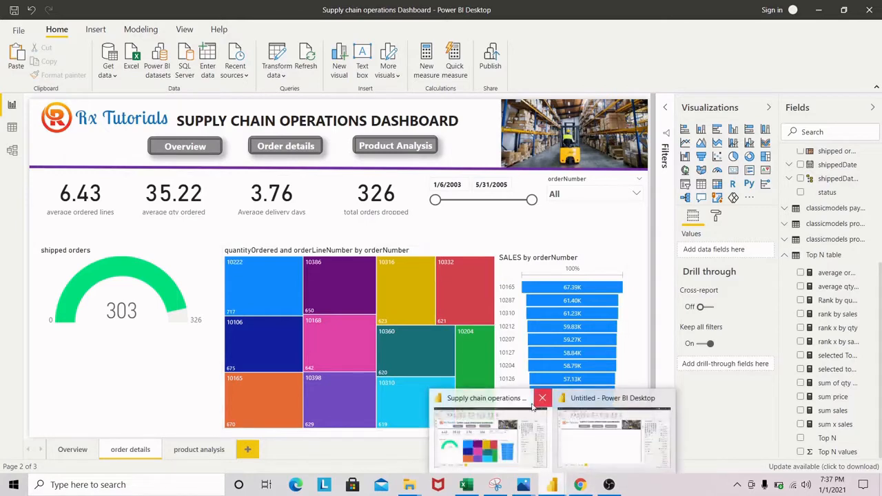
{"action": "left_click", "coordinate": [578, 449]}
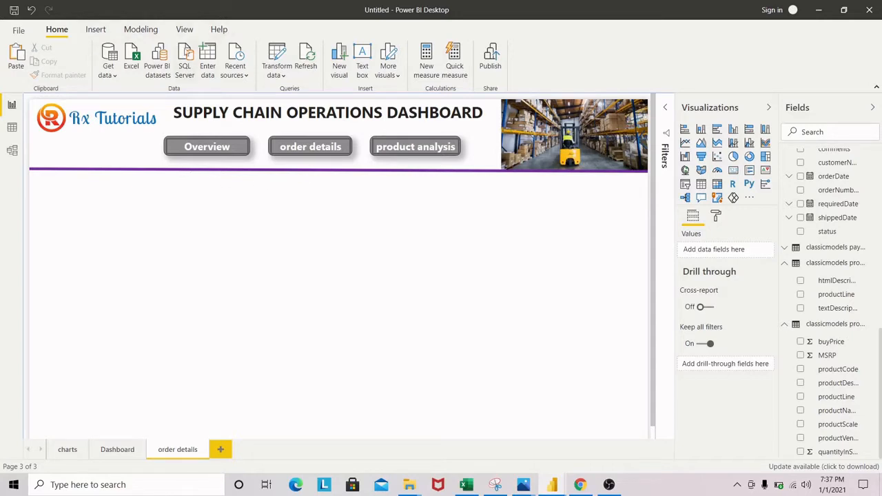
- Create a measure named average ordered lines as AVERAGE('classicmodels orderdetails'[orderLineNumber])
{"action": "left_click", "coordinate": [426, 71]}
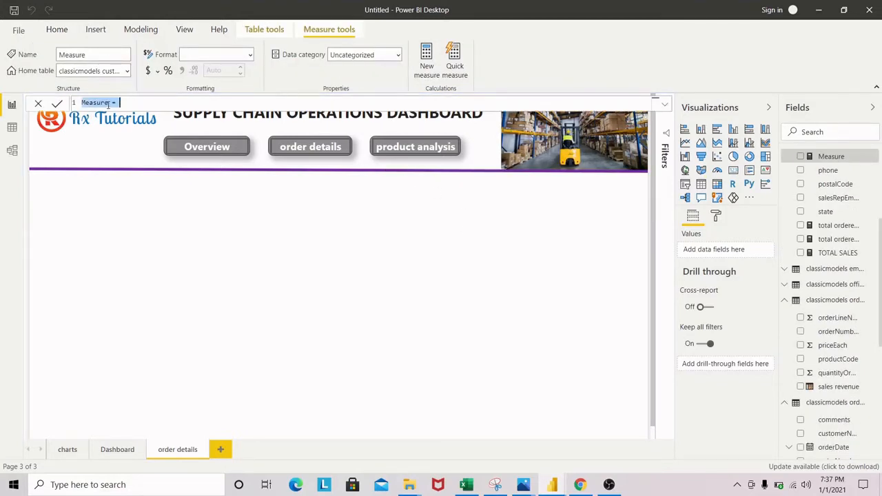
{"action": "left_click", "coordinate": [109, 102]}
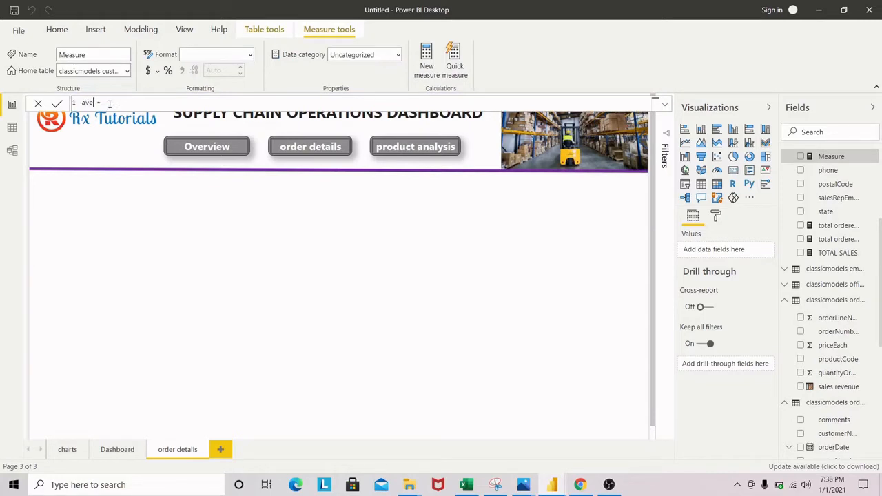
{"action": "type", "text": "averageOrdered lines"}
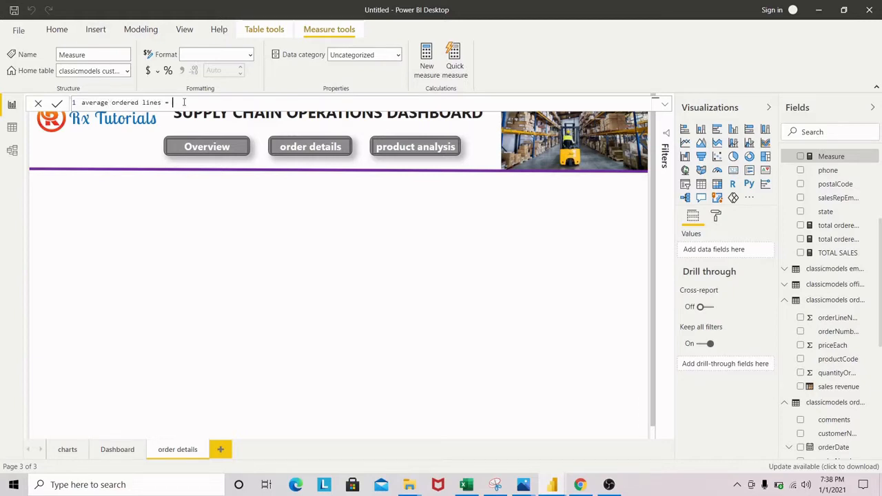
{"action": "type", "text": "av"}
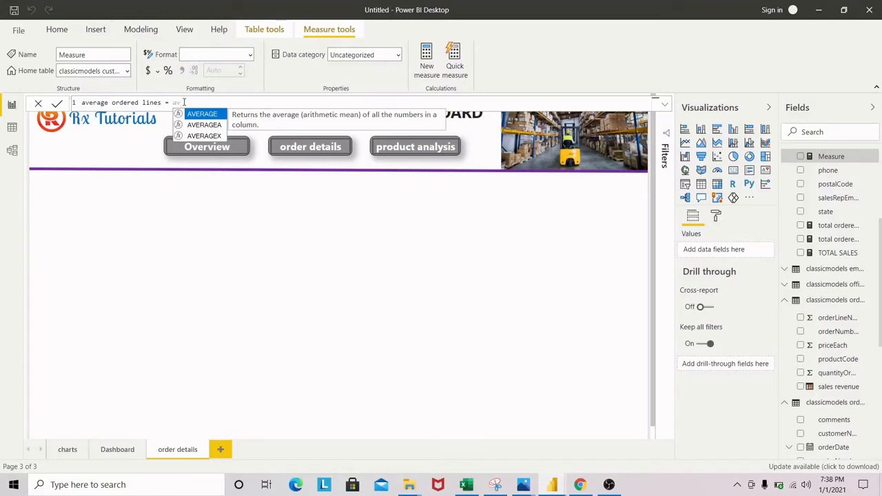
{"action": "key", "text": "Tab"}
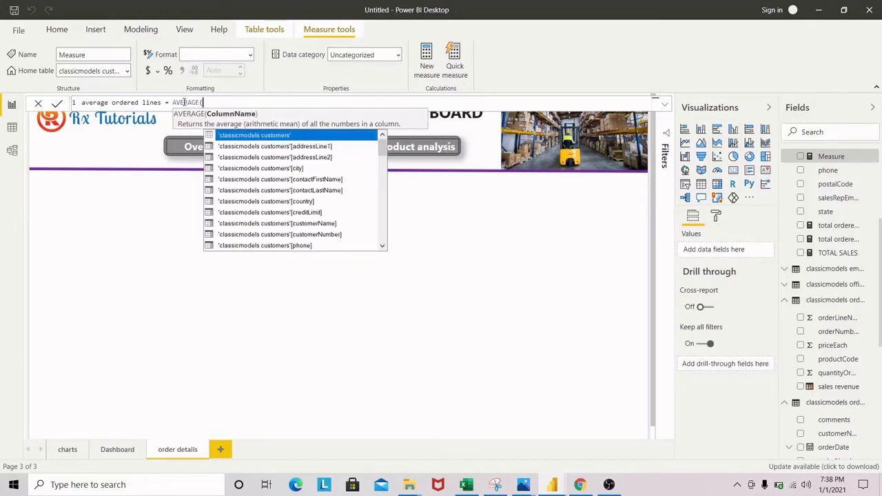
{"action": "type", "text": "orde"}
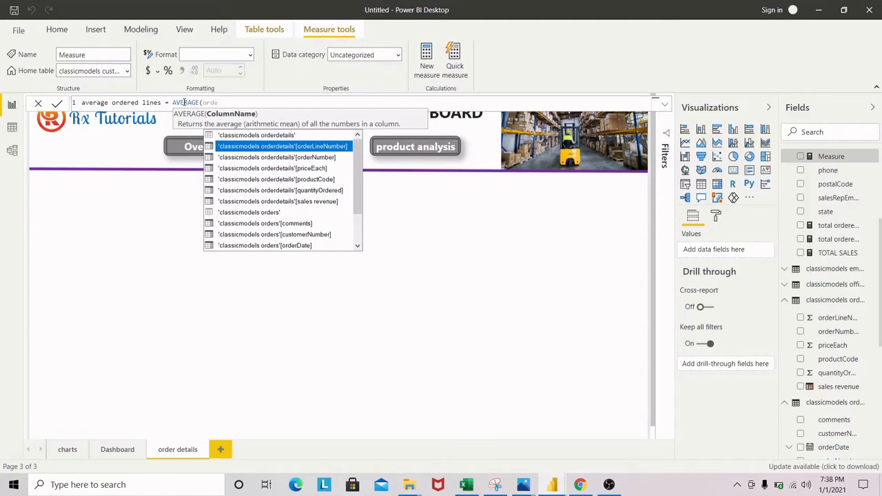
{"action": "key", "text": "Tab"}
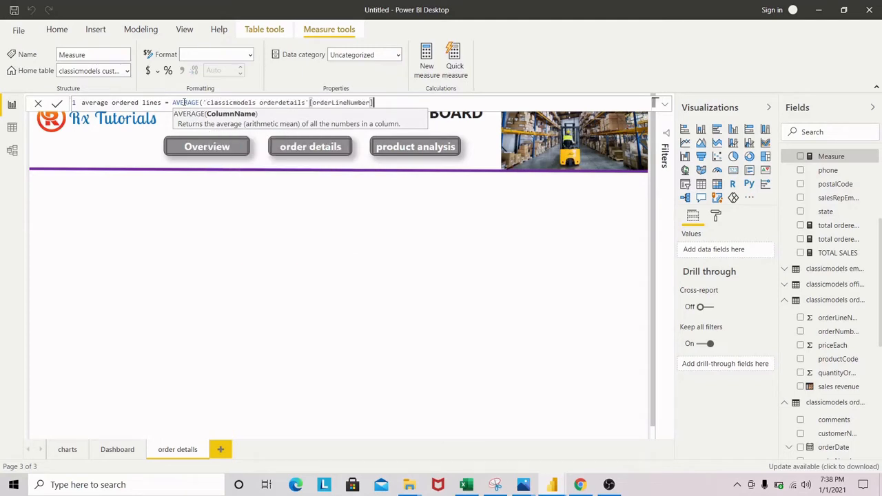
{"action": "type", "text": ")"}
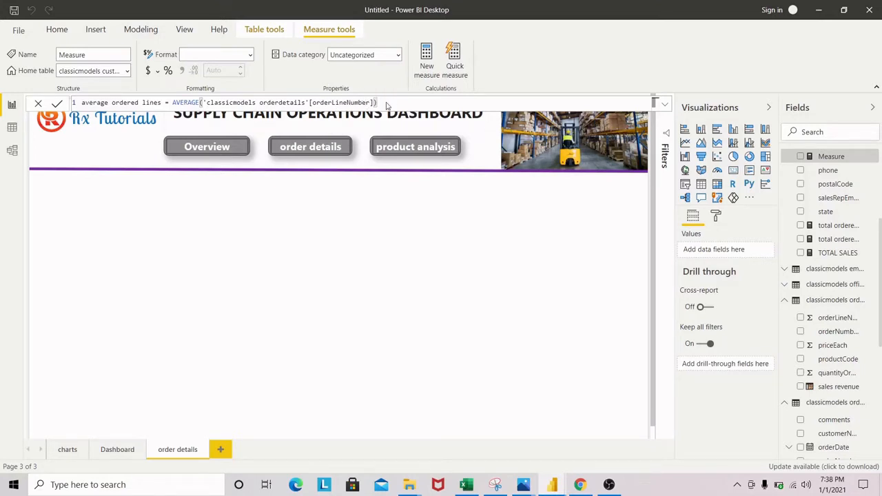
{"action": "key", "text": "Return"}
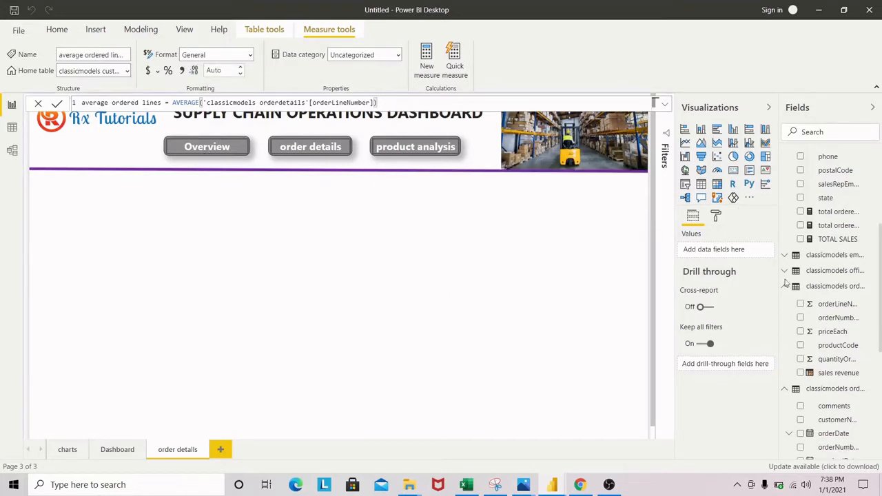
- Add a small card showing the average ordered lines measure and place it just below the logo on the order details page
{"action": "scroll", "coordinate": [879, 312], "scroll_direction": "up", "scroll_amount": 5}
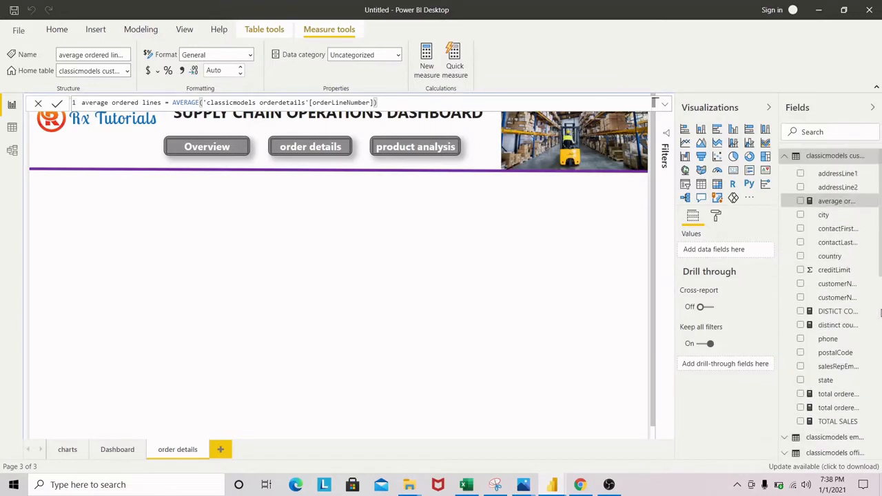
{"action": "left_click", "coordinate": [347, 218]}
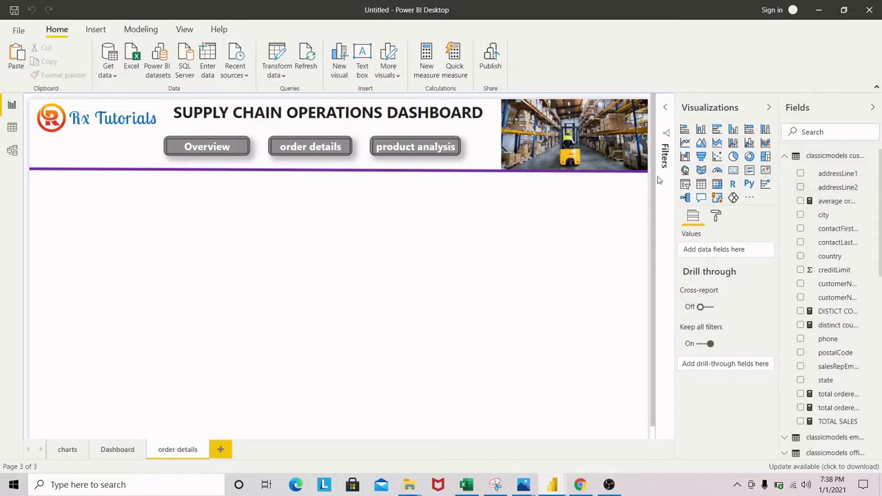
{"action": "left_click", "coordinate": [733, 170]}
{"action": "left_click_drag", "start_coordinate": [118, 215], "coordinate": [218, 206]}
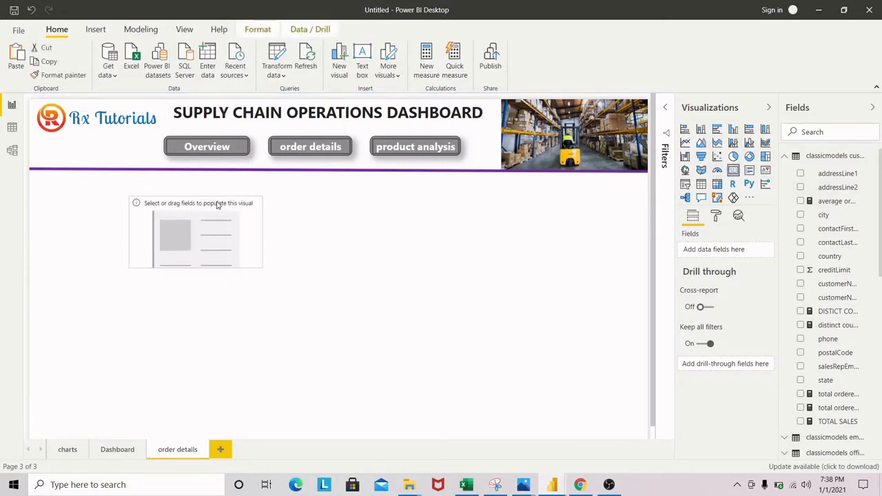
{"action": "left_click_drag", "start_coordinate": [841, 201], "coordinate": [227, 237]}
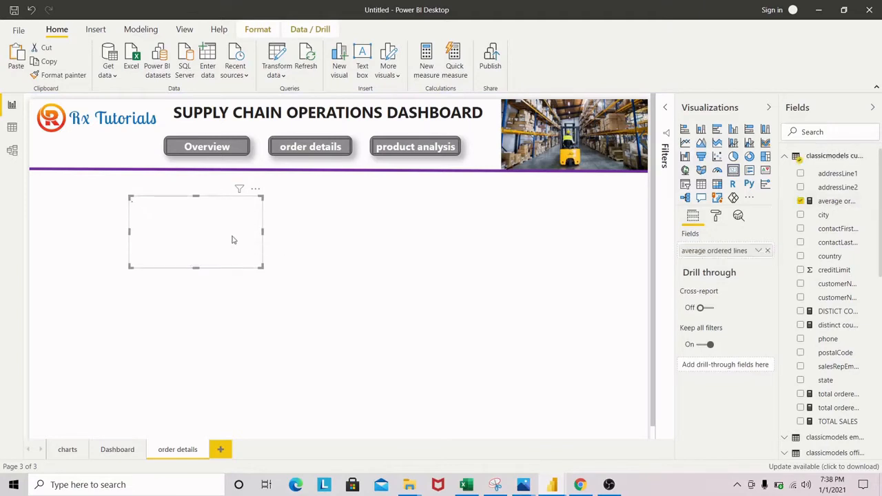
{"action": "left_click_drag", "start_coordinate": [260, 269], "coordinate": [235, 245]}
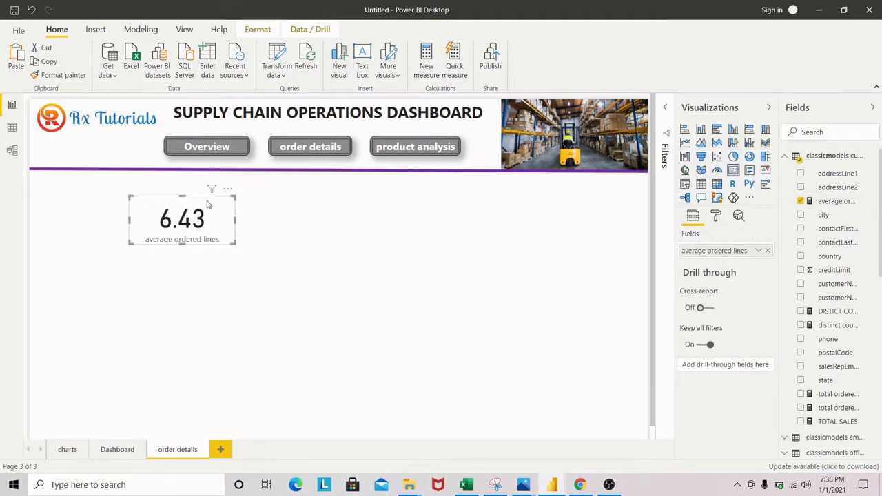
{"action": "left_click_drag", "start_coordinate": [208, 204], "coordinate": [109, 179]}
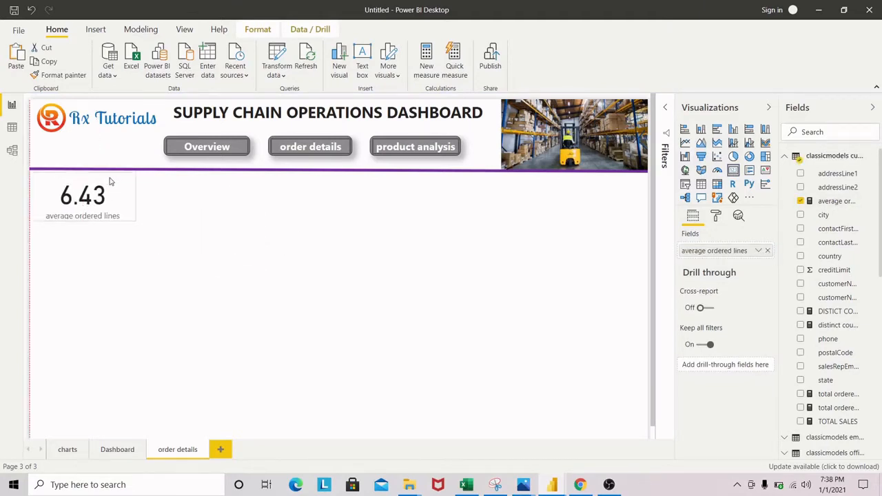
- Add a blank card, duplicate it twice, and spread the three cards in a row beside the average ordered lines card
{"action": "left_click", "coordinate": [218, 197]}
{"action": "left_click", "coordinate": [732, 173]}
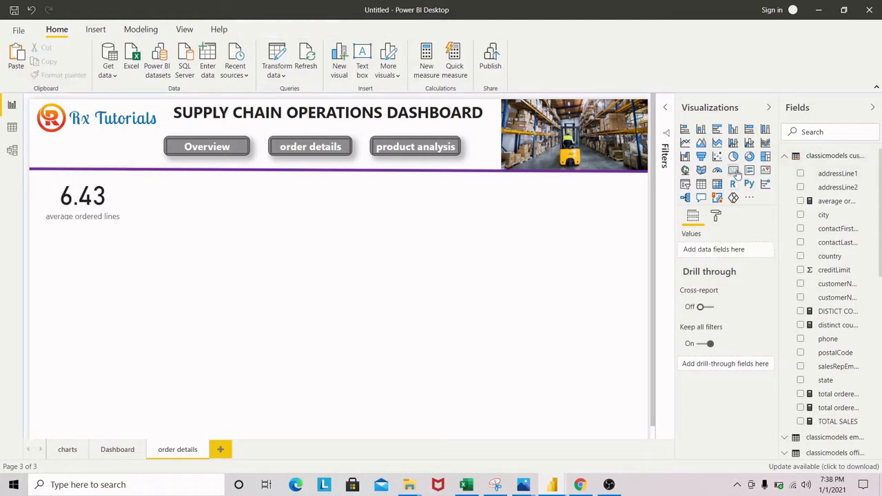
{"action": "left_click_drag", "start_coordinate": [116, 279], "coordinate": [239, 194]}
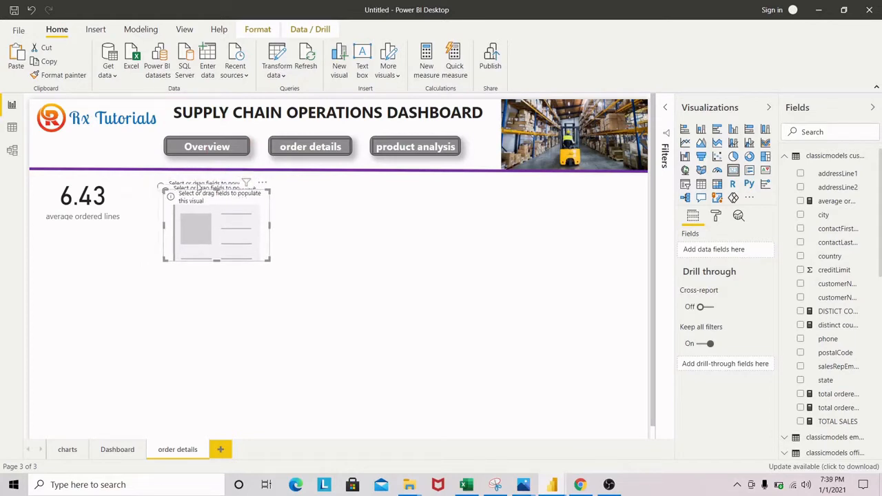
{"action": "key", "text": "ctrl+v"}
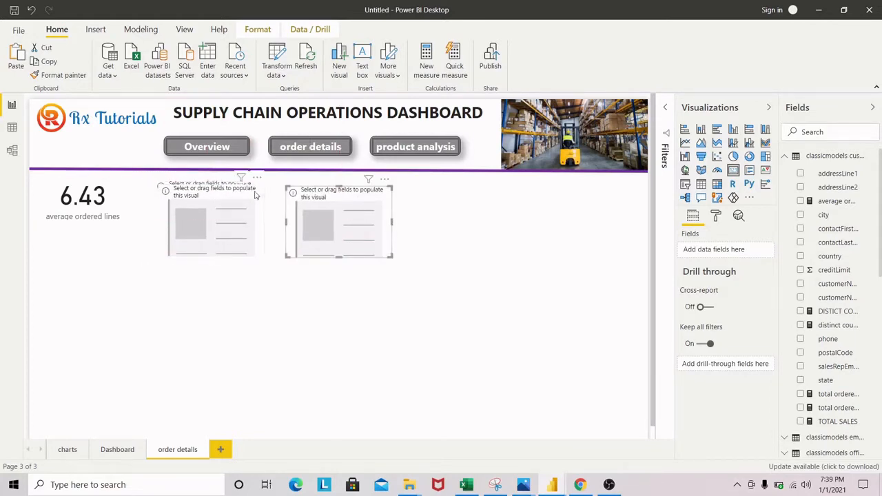
{"action": "key", "text": "ctrl+v"}
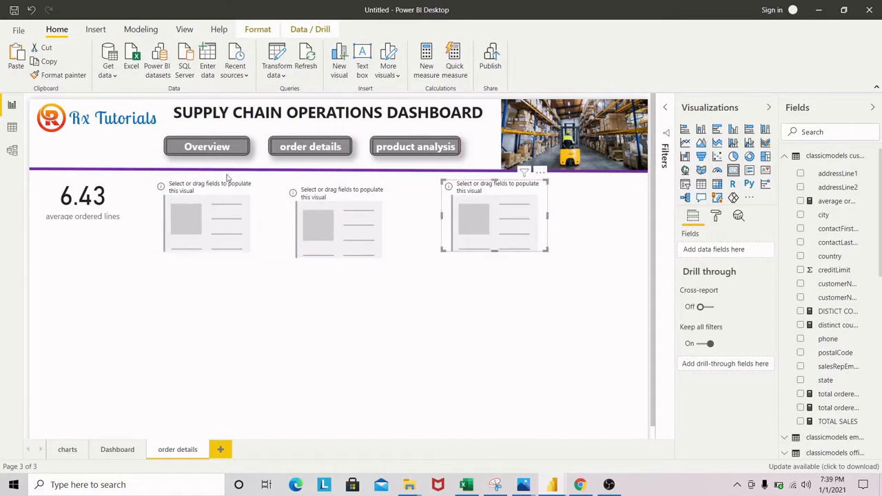
{"action": "left_click_drag", "start_coordinate": [232, 170], "coordinate": [206, 164]}
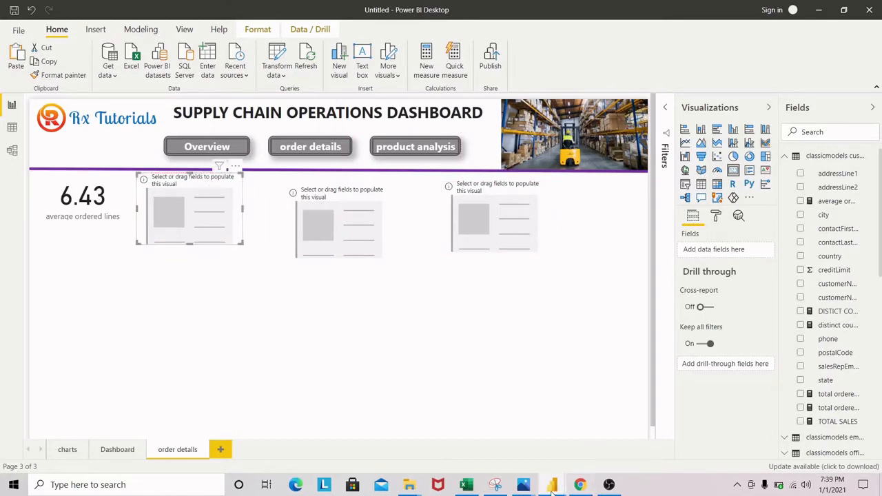
- Create a measure named average qty ordered as AVERAGE('classicmodels orderdetails'[quantityOrdered])
{"action": "mouse_move", "coordinate": [551, 491]}
{"action": "mouse_move", "coordinate": [466, 436]}
{"action": "left_click", "coordinate": [427, 71]}
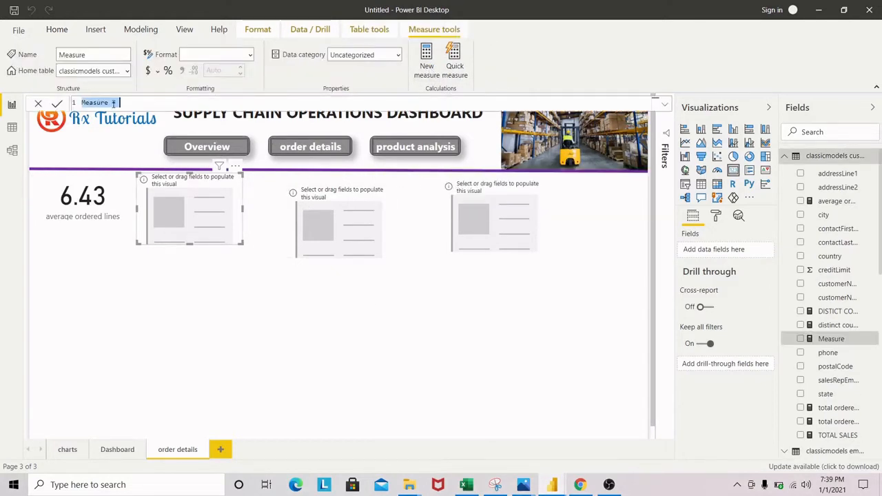
{"action": "left_click", "coordinate": [111, 103]}
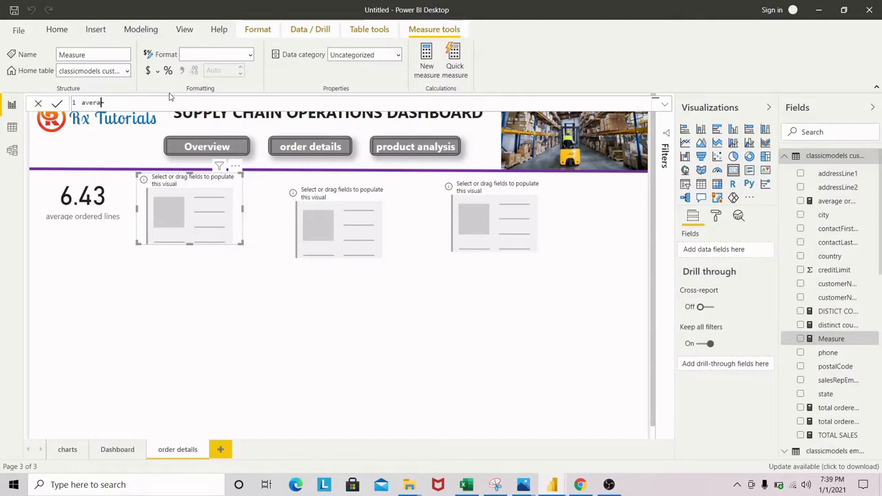
{"action": "type", "text": "ty ordered= ave"}
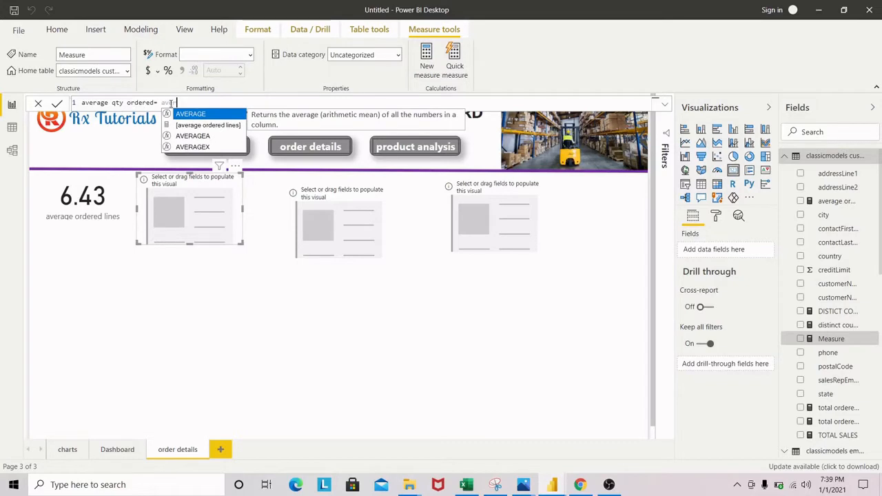
{"action": "type", "text": "r"}
{"action": "key", "text": "Tab"}
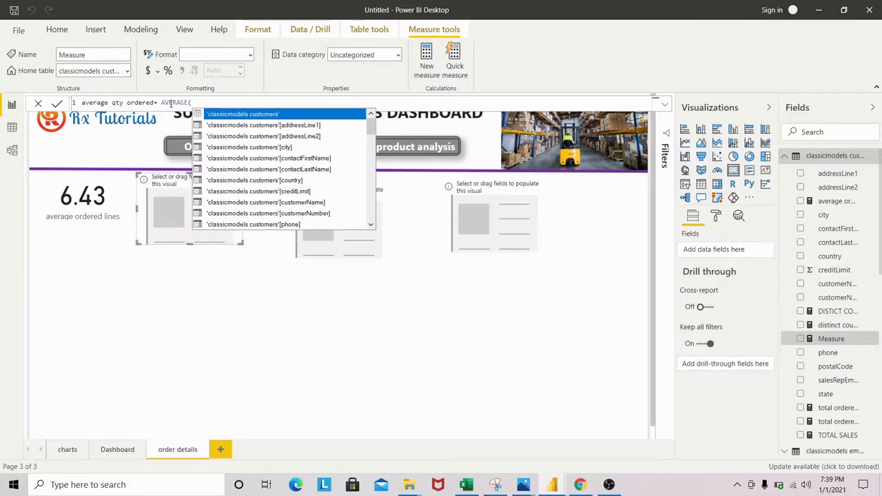
{"action": "type", "text": "q"}
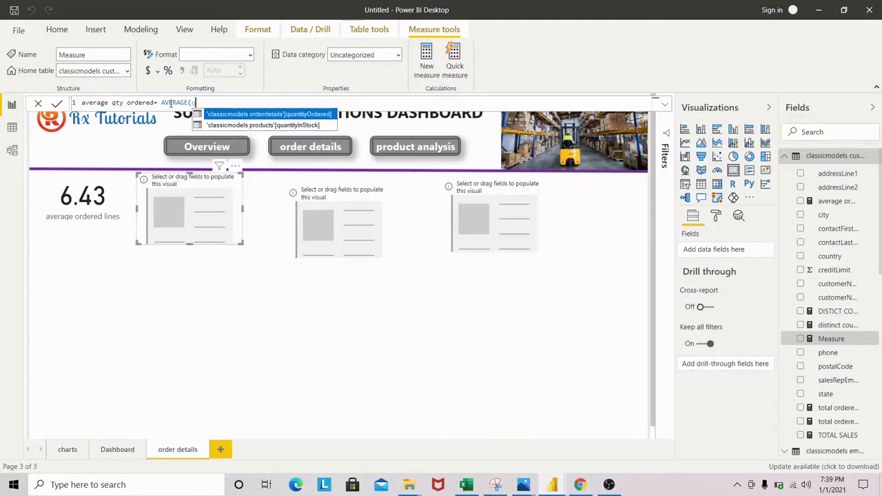
{"action": "key", "text": "Tab"}
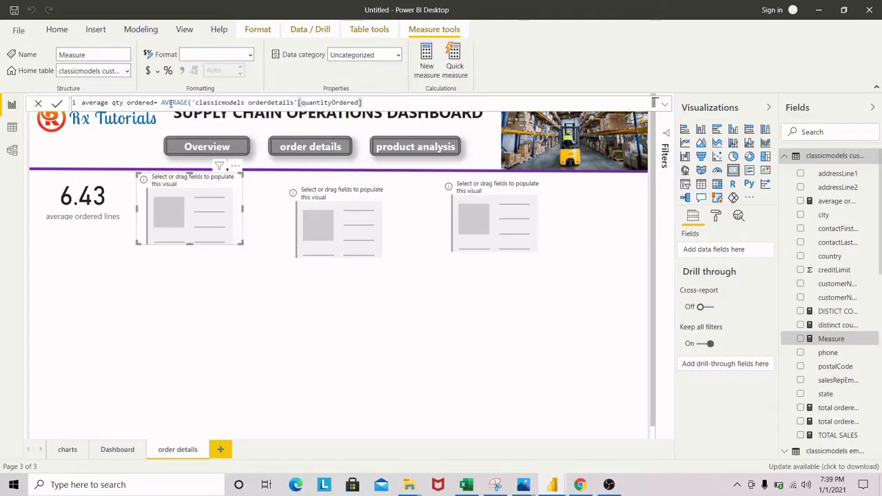
{"action": "type", "text": ")"}
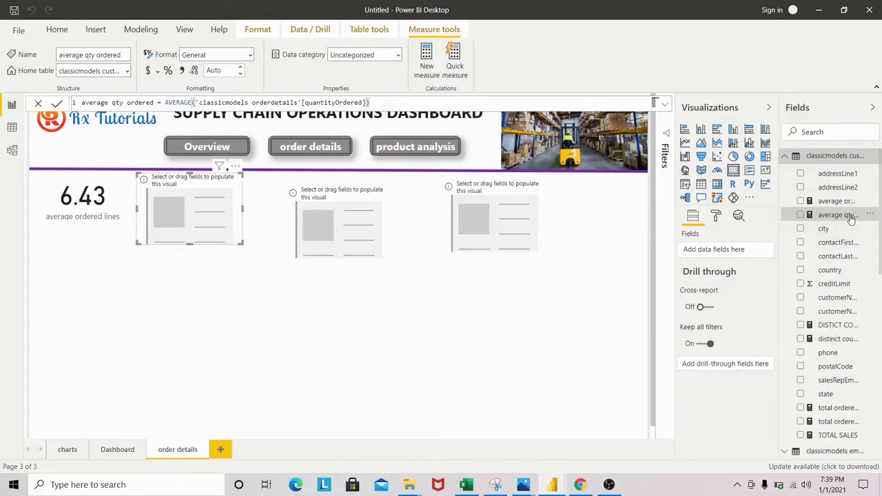
- Show average qty ordered on the blank card nearest average ordered lines, shrinking that card and moving the next blank card closer
{"action": "left_click_drag", "start_coordinate": [850, 218], "coordinate": [223, 213]}
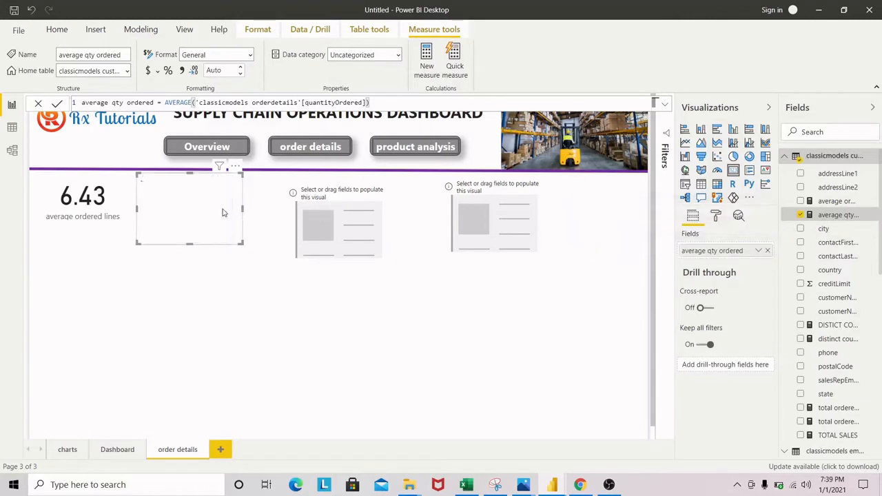
{"action": "left_click_drag", "start_coordinate": [241, 243], "coordinate": [227, 224]}
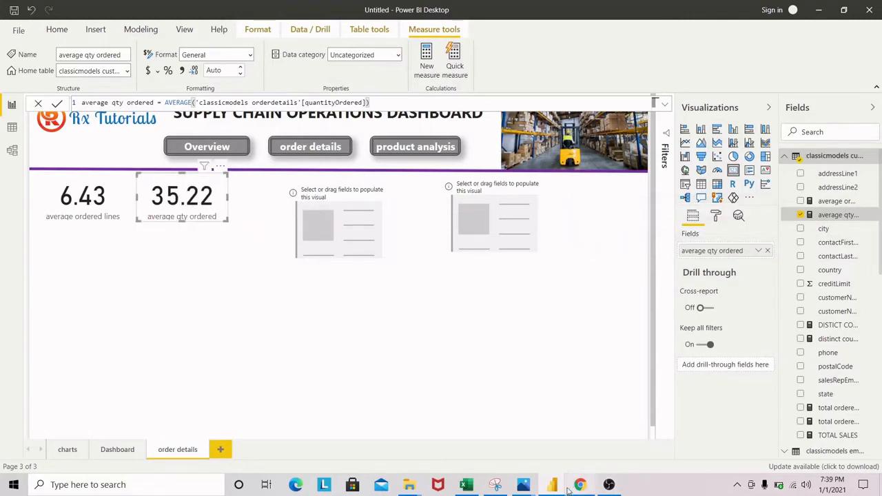
{"action": "mouse_move", "coordinate": [552, 485]}
{"action": "mouse_move", "coordinate": [493, 435]}
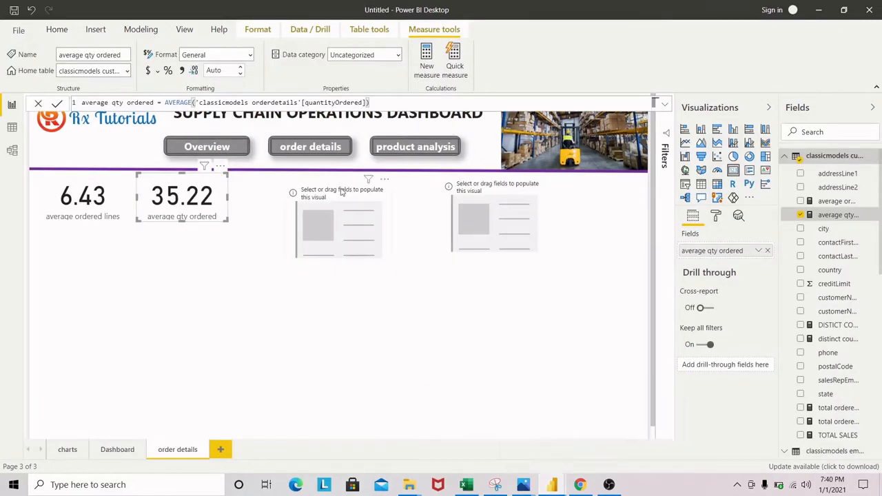
{"action": "left_click_drag", "start_coordinate": [341, 192], "coordinate": [293, 179]}
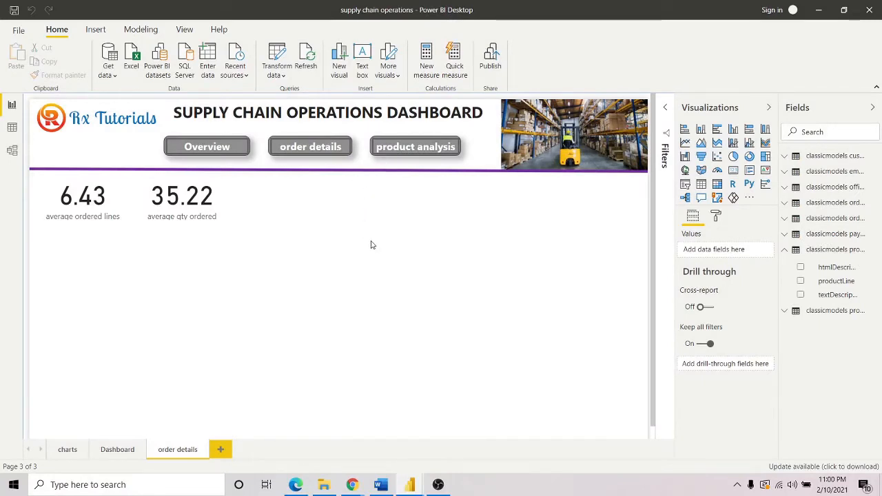
- In the Power Query editor, add a column to the classicmodels orders query that subtracts orderDate from shippedDate in days
{"action": "left_click", "coordinate": [282, 77]}
{"action": "left_click", "coordinate": [299, 95]}
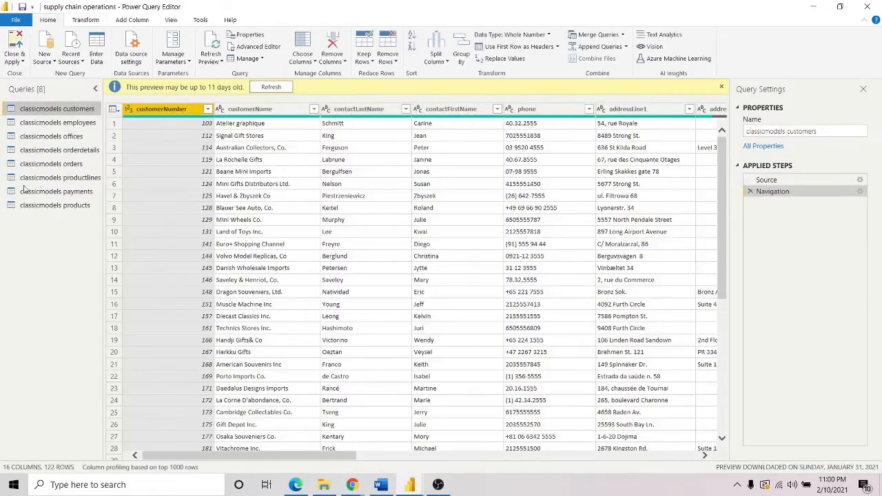
{"action": "left_click", "coordinate": [69, 165]}
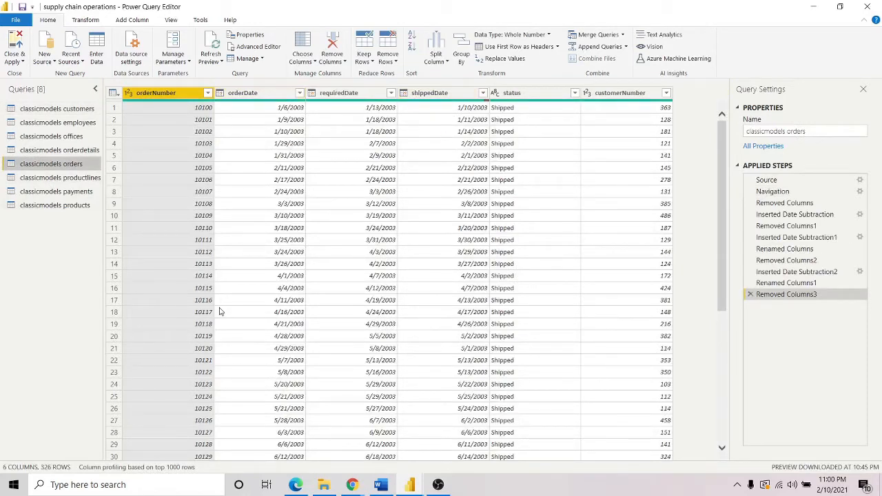
{"action": "left_click", "coordinate": [448, 95]}
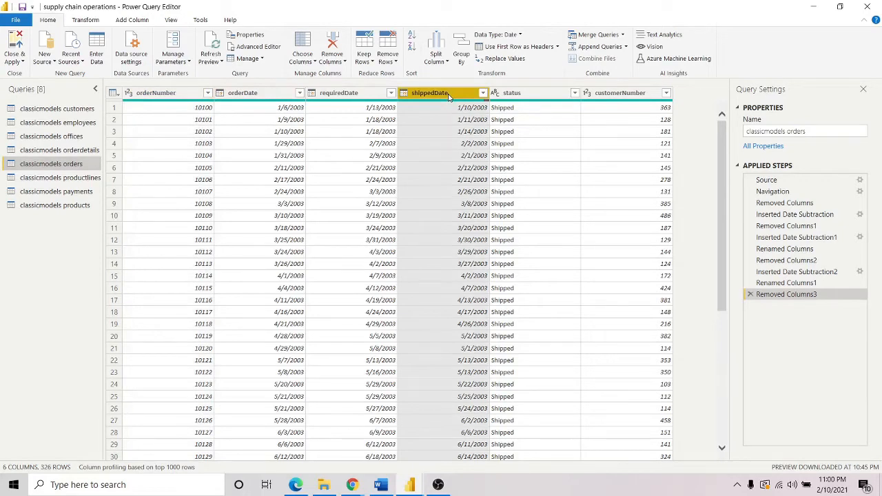
{"action": "left_click", "coordinate": [261, 95], "text": "ctrl"}
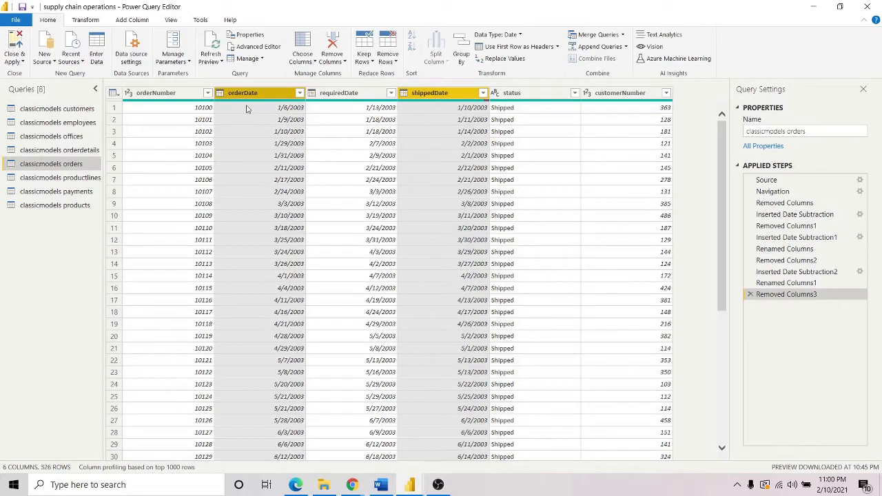
{"action": "left_click", "coordinate": [133, 20]}
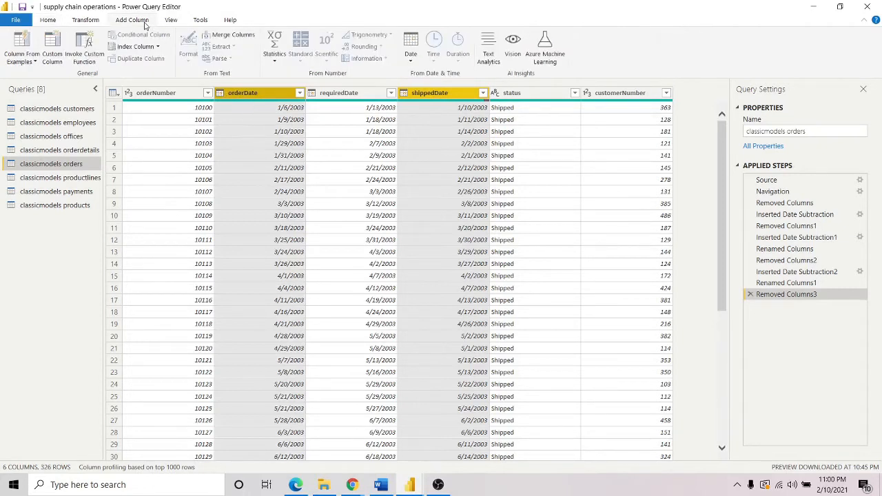
{"action": "left_click", "coordinate": [410, 62]}
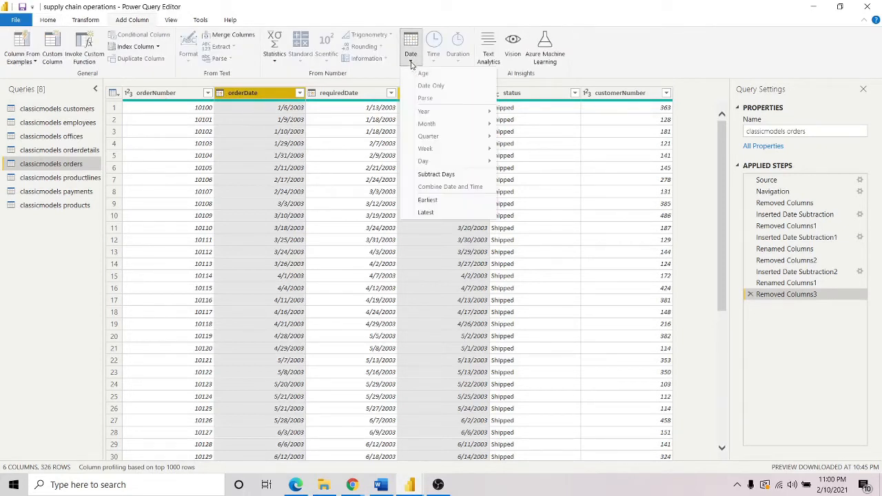
{"action": "left_click", "coordinate": [441, 177]}
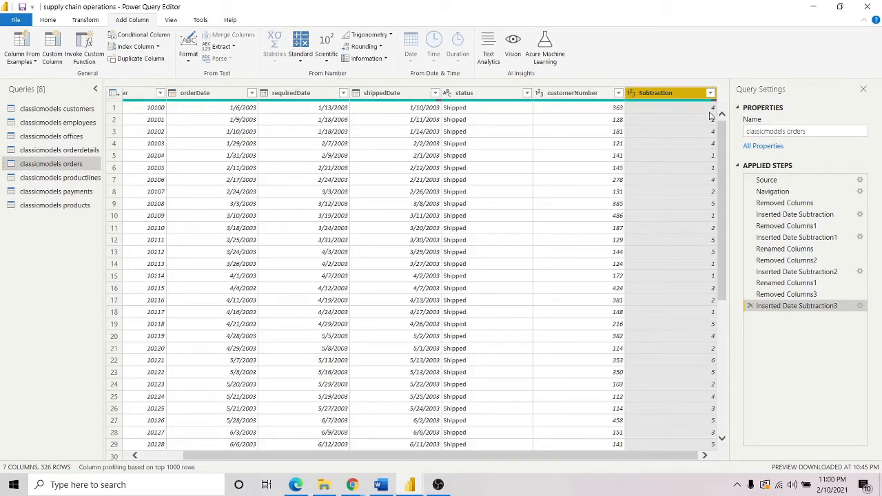
- Rename the new Subtraction column to delivery days, then apply the query changes and return to the report
{"action": "double_click", "coordinate": [677, 95]}
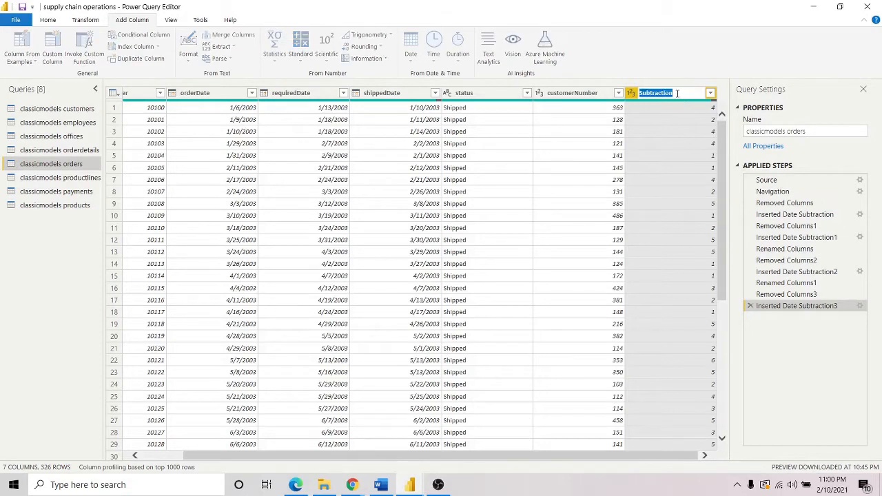
{"action": "key", "text": "BackSpace"}
{"action": "key", "text": "Return"}
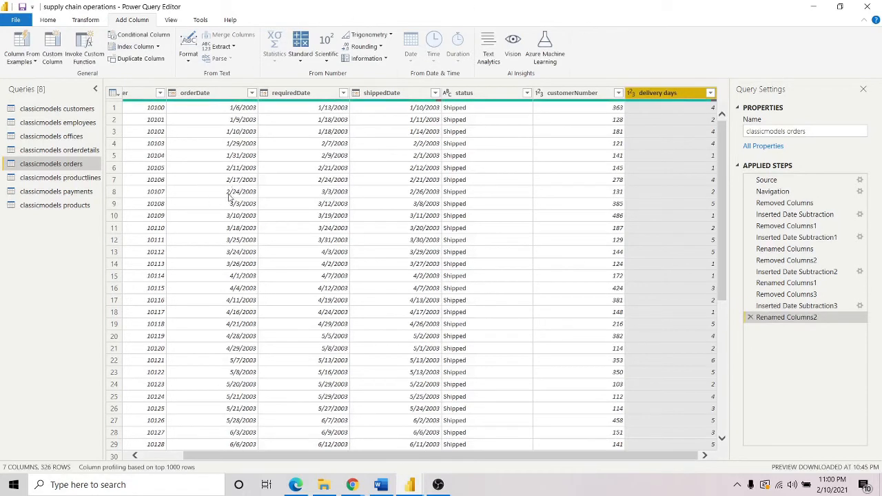
{"action": "left_click", "coordinate": [18, 20]}
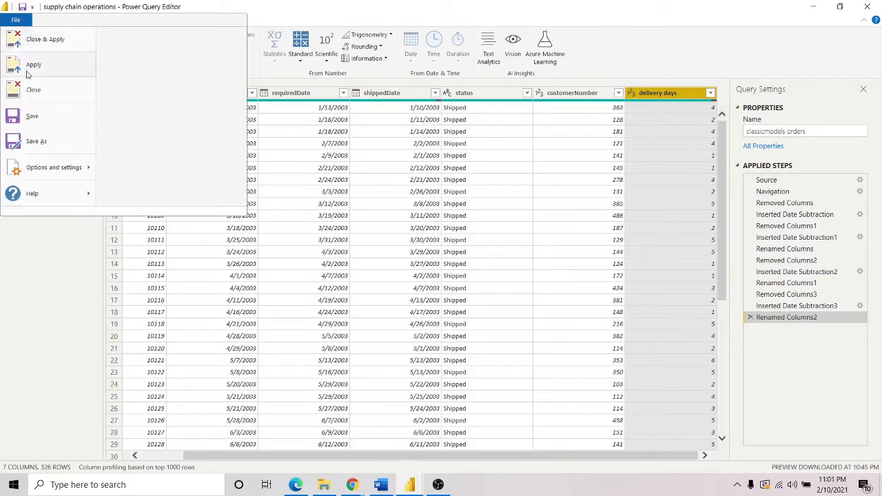
{"action": "left_click", "coordinate": [45, 40]}
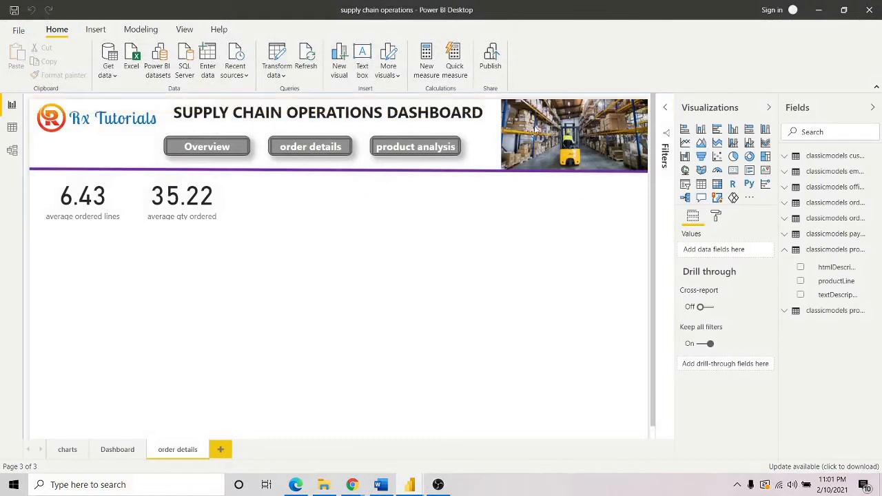
- Add a blank slicer beside the average qty ordered card and shrink it to roughly the size of that card
{"action": "left_click", "coordinate": [182, 198]}
{"action": "left_click", "coordinate": [299, 210]}
{"action": "left_click", "coordinate": [790, 220]}
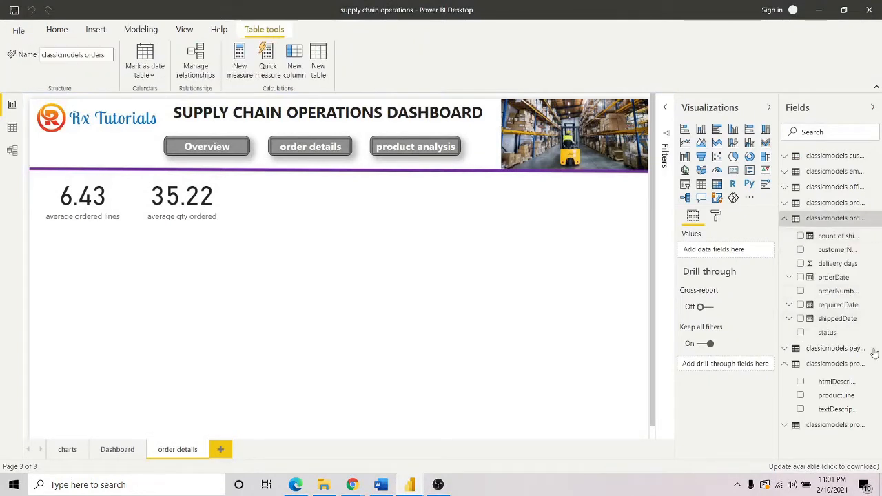
{"action": "left_click", "coordinate": [494, 204]}
{"action": "left_click", "coordinate": [685, 184]}
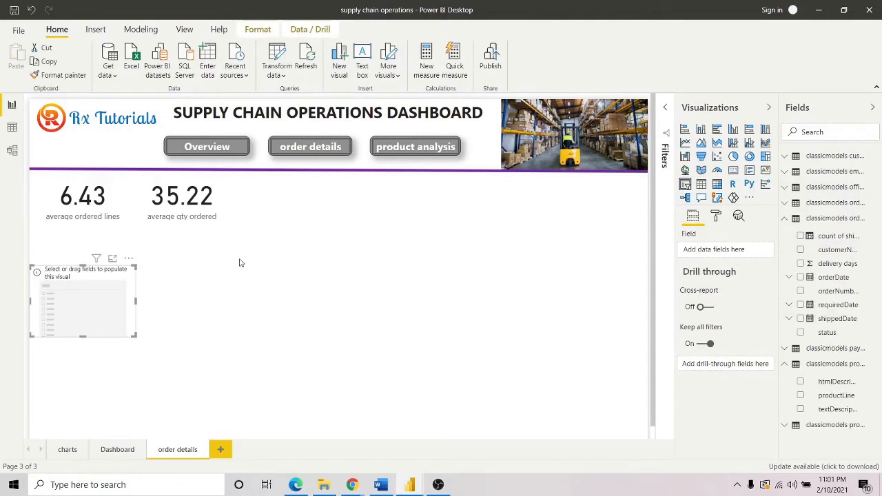
{"action": "left_click_drag", "start_coordinate": [111, 272], "coordinate": [313, 188]}
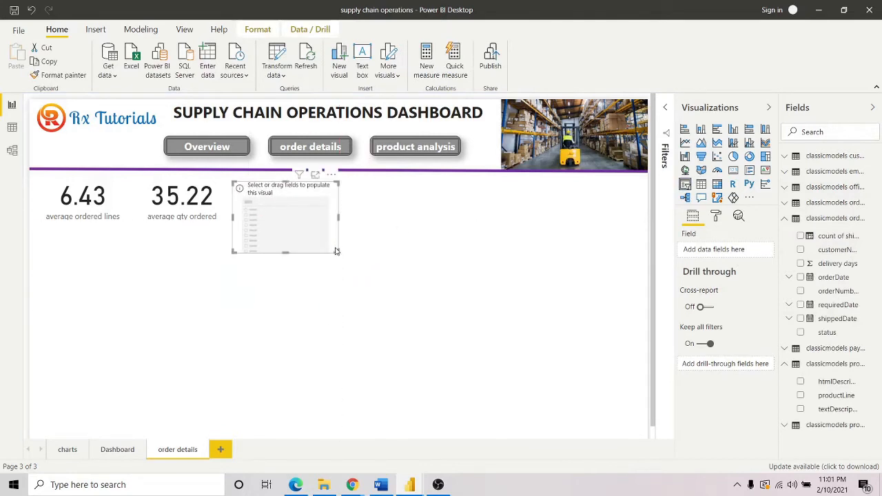
{"action": "left_click_drag", "start_coordinate": [334, 252], "coordinate": [318, 222]}
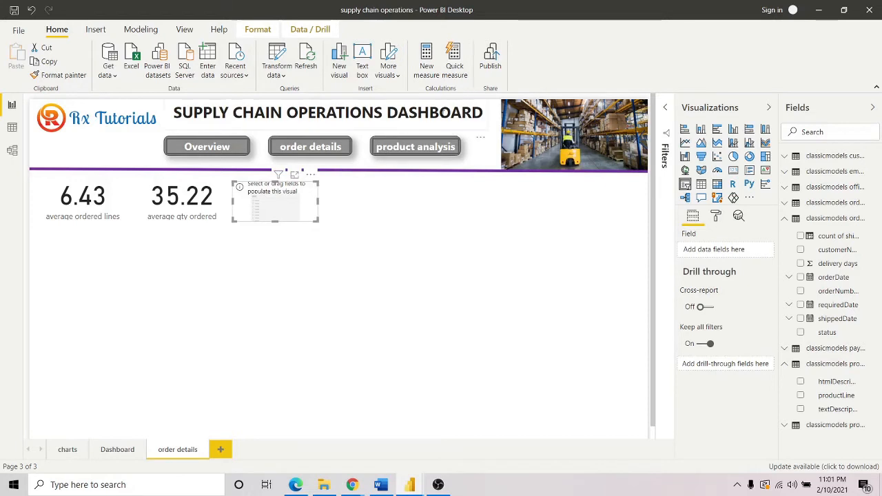
- Create a measure named average delivery as AVERAGE('classicmodels orders'[delivery days])
{"action": "left_click", "coordinate": [427, 69]}
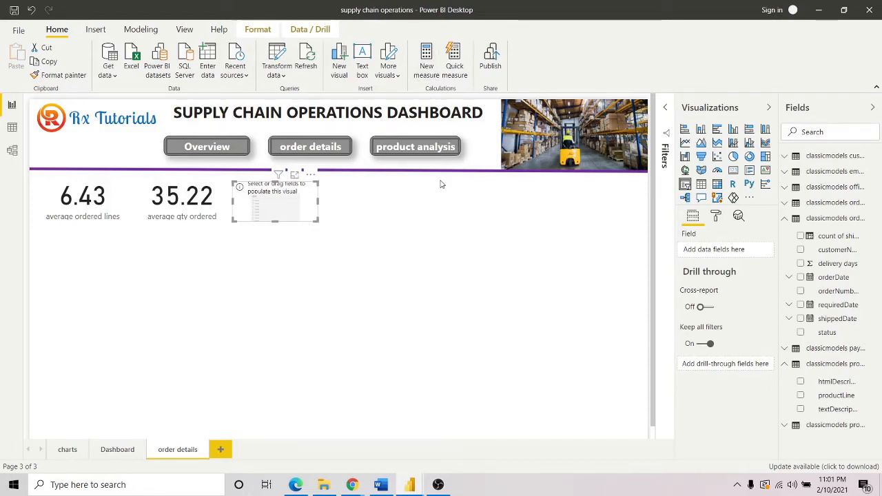
{"action": "left_click", "coordinate": [112, 102]}
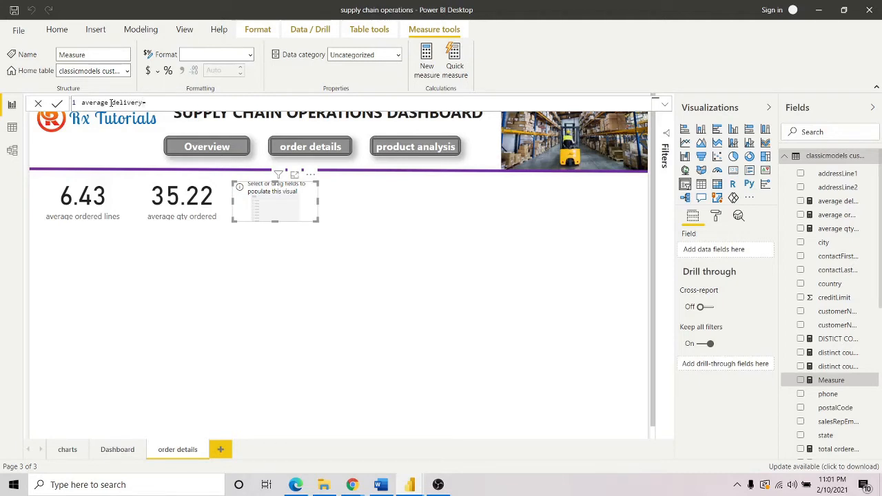
{"action": "type", "text": "= av"}
{"action": "key", "text": "Tab"}
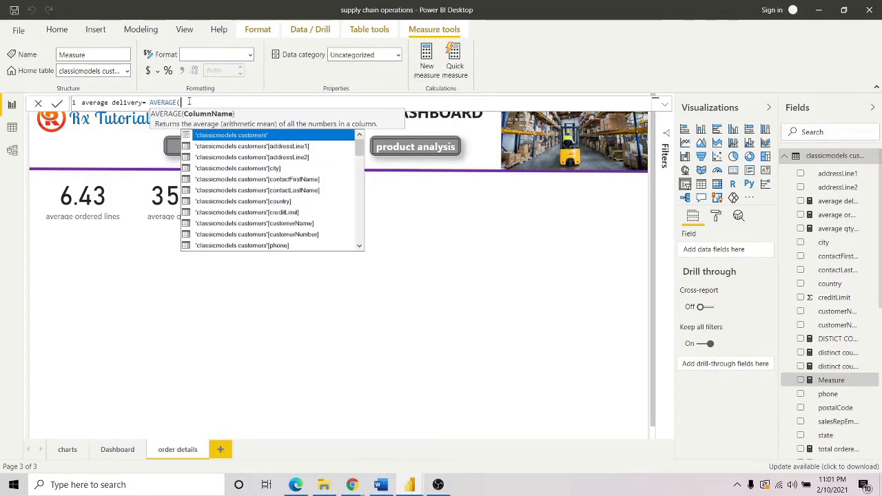
{"action": "type", "text": "del"}
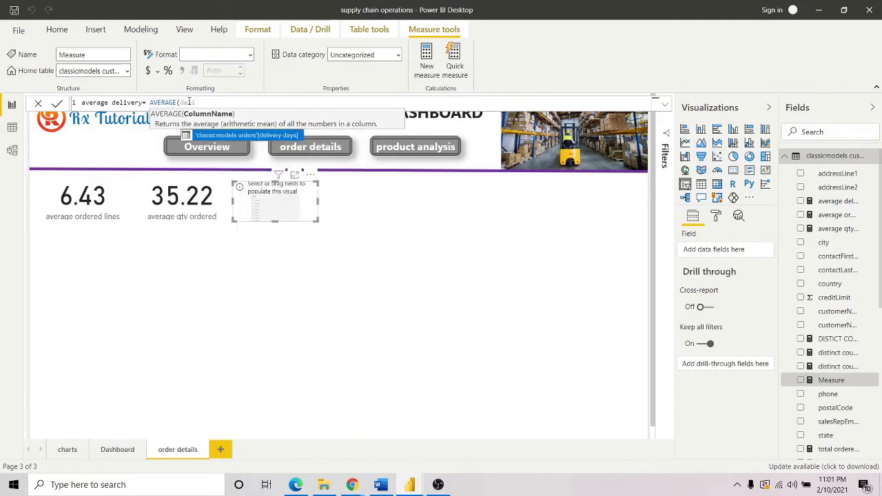
{"action": "key", "text": "Tab"}
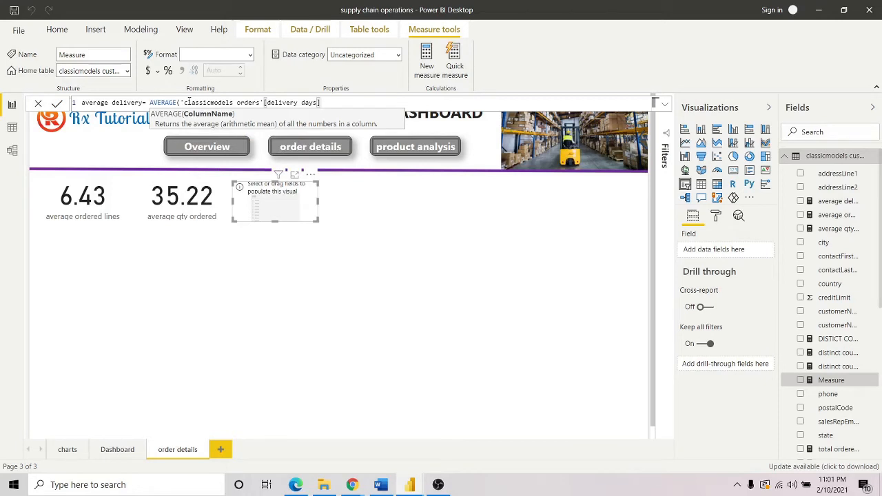
{"action": "type", "text": ")"}
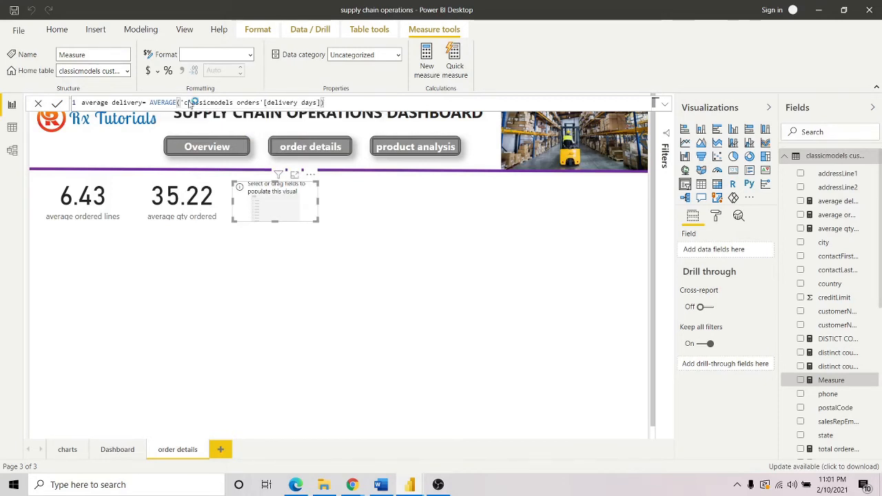
{"action": "key", "text": "Return"}
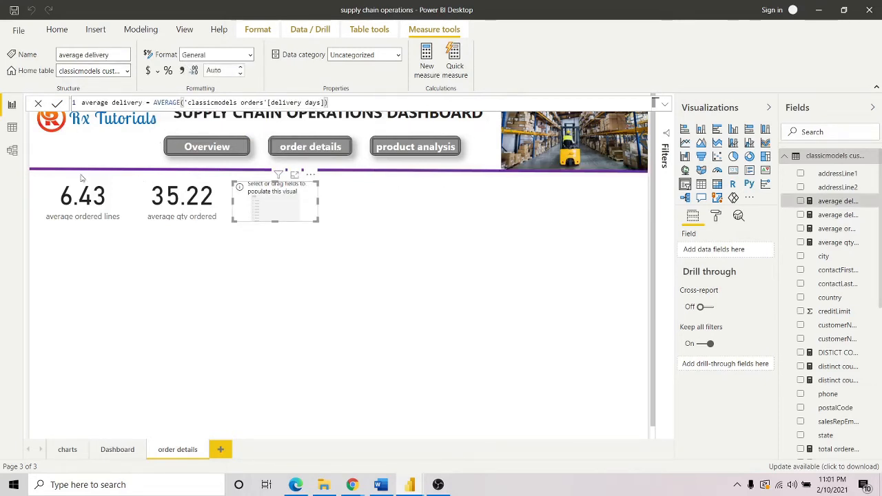
{"action": "left_click", "coordinate": [38, 104]}
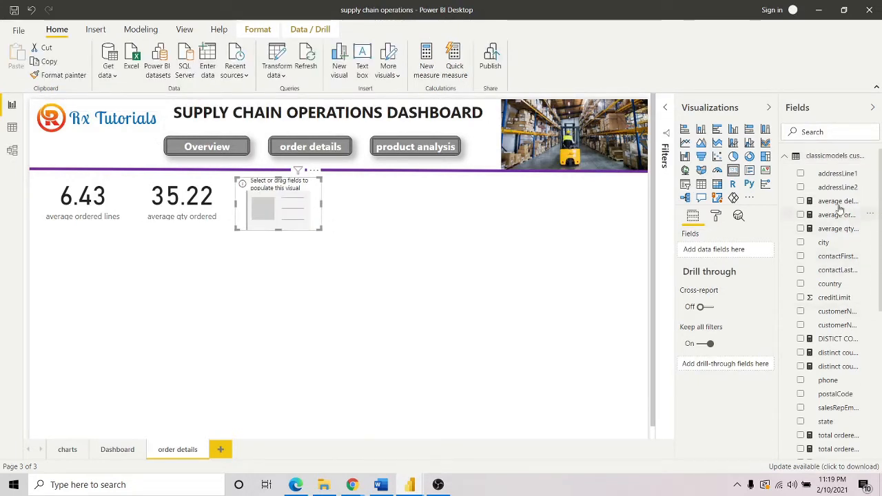
- Show the average delivery days measure on the blank card, and place another small blank card beside it
{"action": "left_click_drag", "start_coordinate": [839, 208], "coordinate": [325, 227]}
{"action": "left_click", "coordinate": [398, 216]}
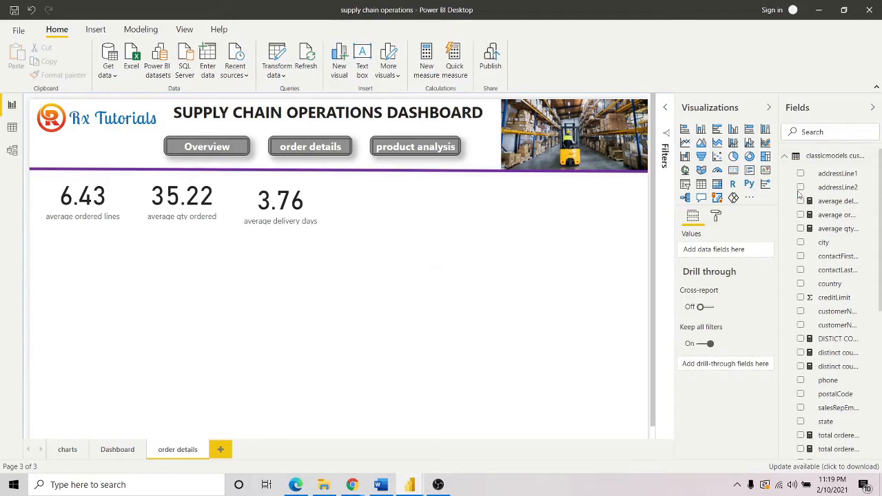
{"action": "left_click", "coordinate": [733, 171]}
{"action": "left_click_drag", "start_coordinate": [120, 274], "coordinate": [429, 192]}
{"action": "left_click_drag", "start_coordinate": [434, 250], "coordinate": [426, 228]}
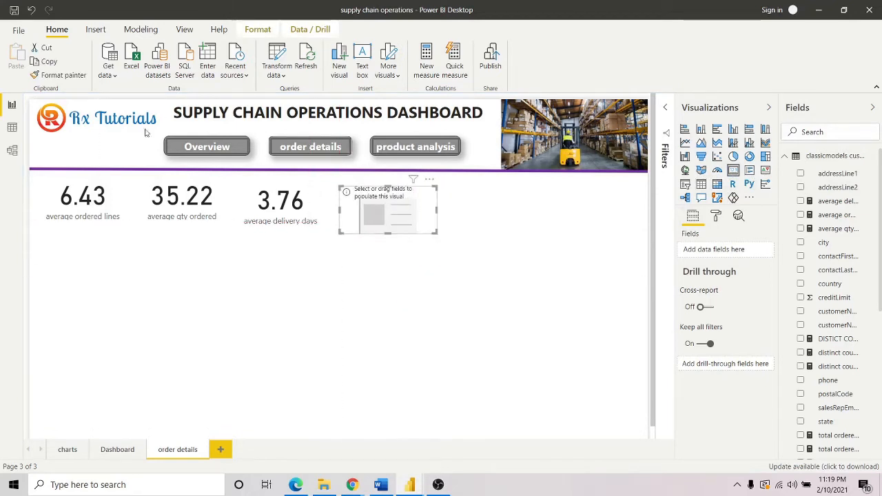
- Create a measure named total orders dropped as DISTINCTCOUNT('classicmodels orderdetails'[orderNumber])
{"action": "left_click", "coordinate": [427, 63]}
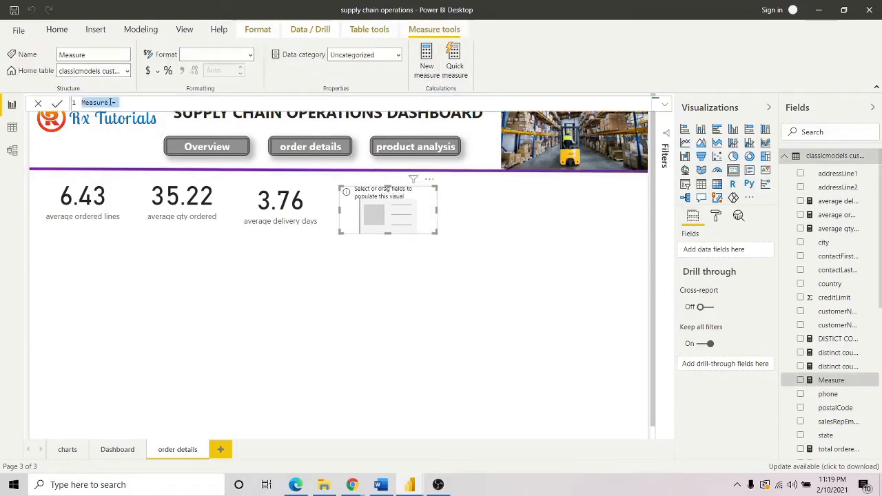
{"action": "left_click", "coordinate": [110, 102]}
{"action": "key", "text": "BackSpace"}
{"action": "key", "text": "BackSpace"}
{"action": "key", "text": "BackSpace"}
{"action": "key", "text": "BackSpace"}
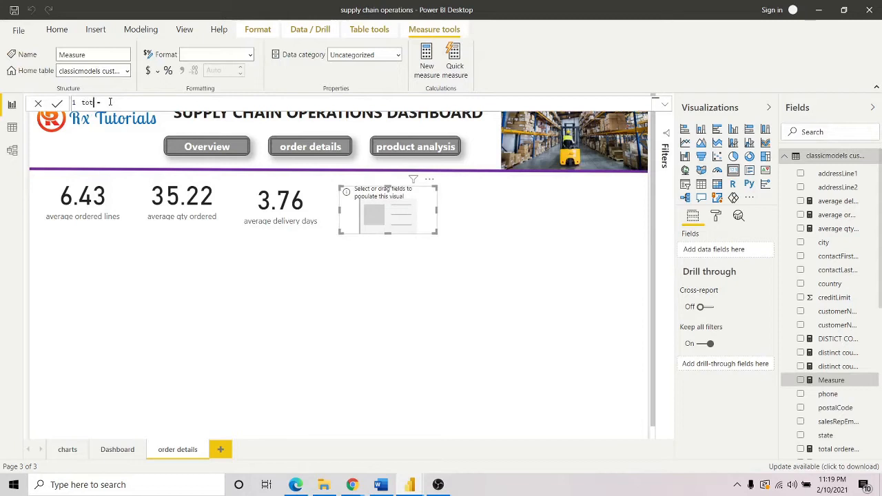
{"action": "type", "text": "total orders dropped"}
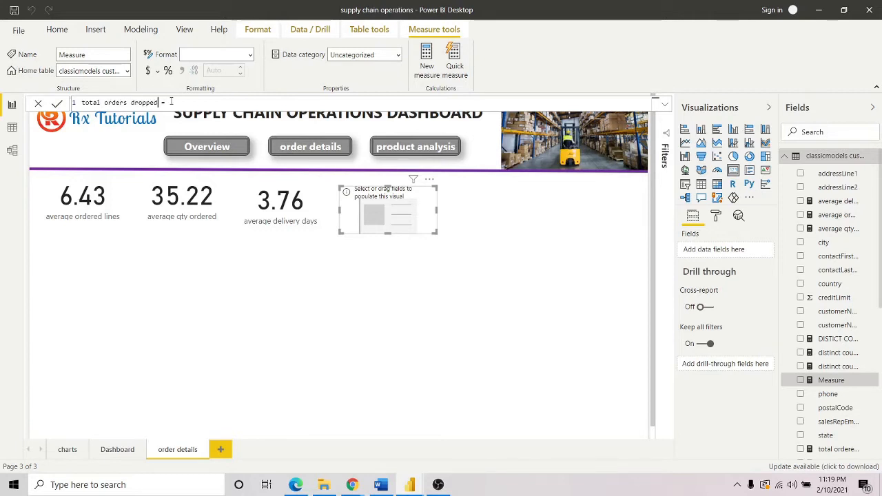
{"action": "type", "text": " = dist"}
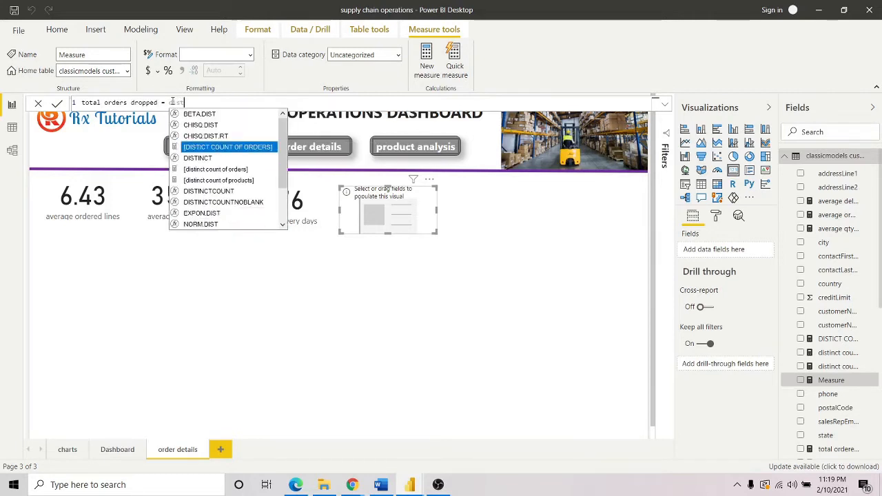
{"action": "type", "text": "in"}
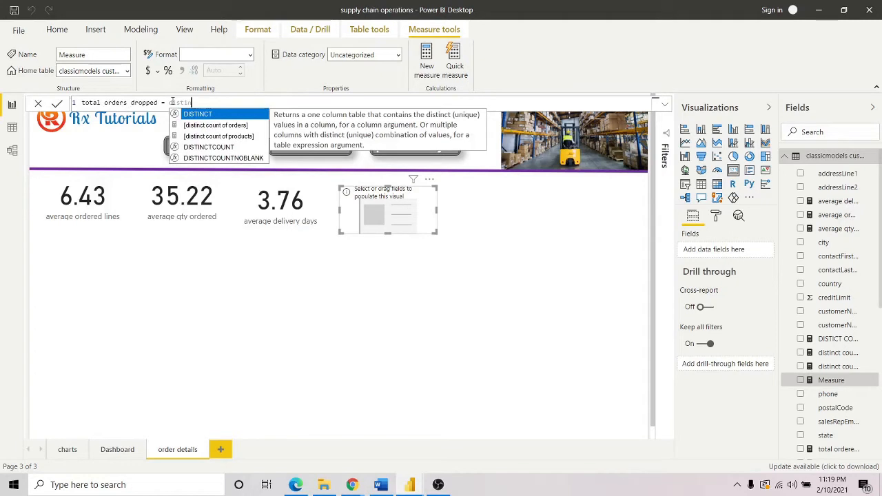
{"action": "key", "text": "Down"}
{"action": "key", "text": "Down"}
{"action": "key", "text": "Down"}
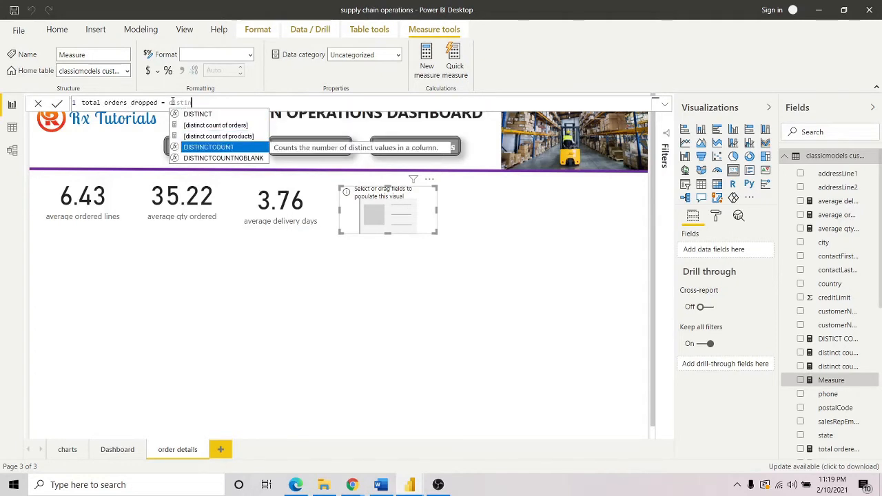
{"action": "key", "text": "Tab"}
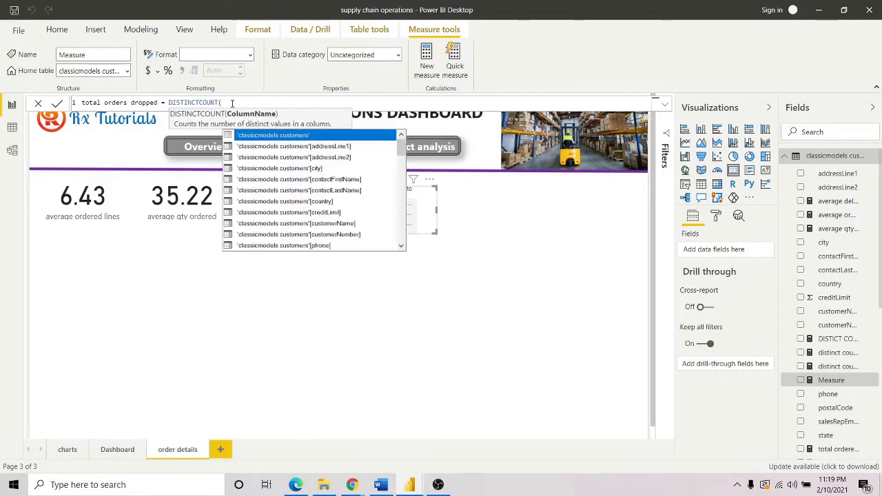
{"action": "type", "text": "order"}
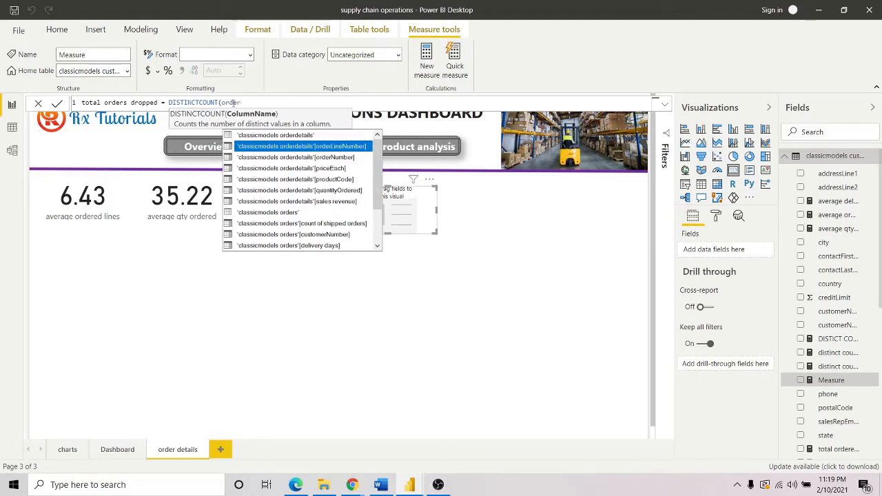
{"action": "left_click", "coordinate": [331, 158]}
{"action": "type", "text": ")"}
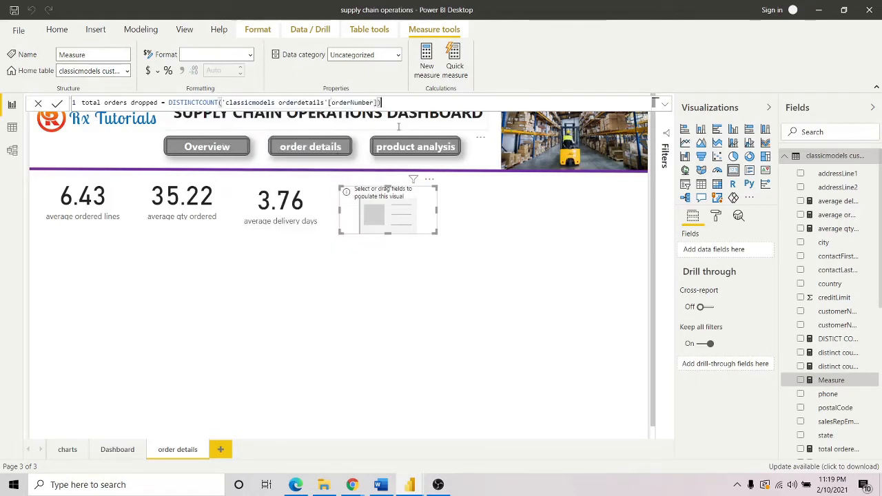
{"action": "key", "text": "Return"}
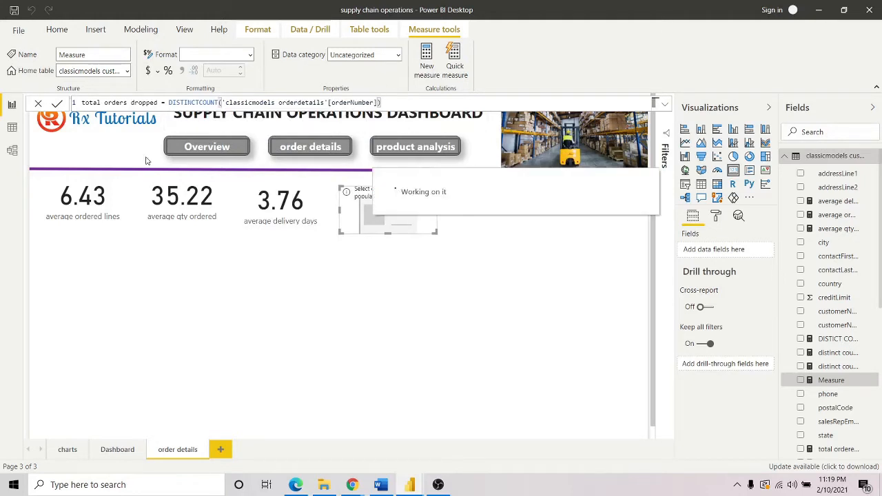
- Show the total orders dropped measure on the blank card and align the card in the row beside average delivery days
{"action": "left_click", "coordinate": [39, 104]}
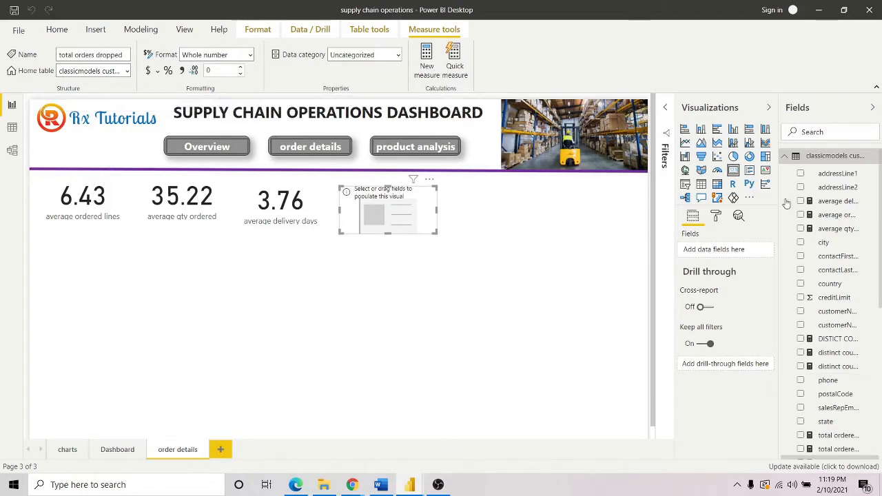
{"action": "scroll", "coordinate": [852, 257], "scroll_direction": "down", "scroll_amount": 2}
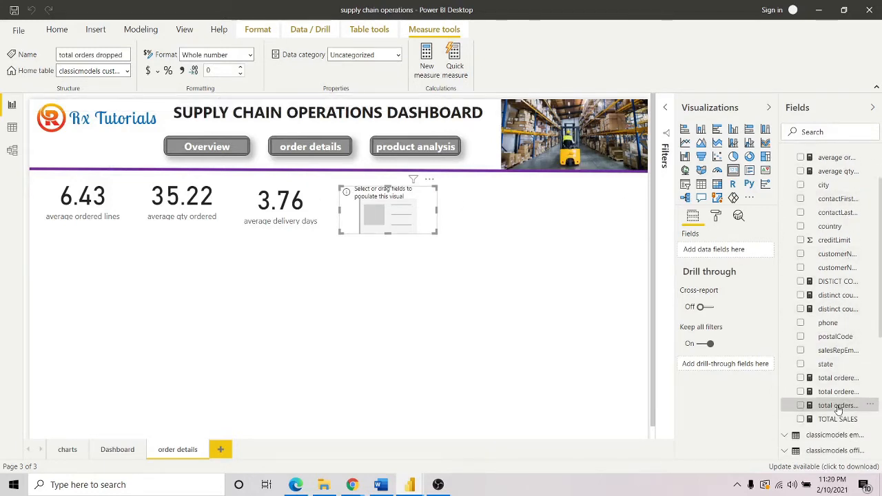
{"action": "left_click_drag", "start_coordinate": [839, 408], "coordinate": [434, 234]}
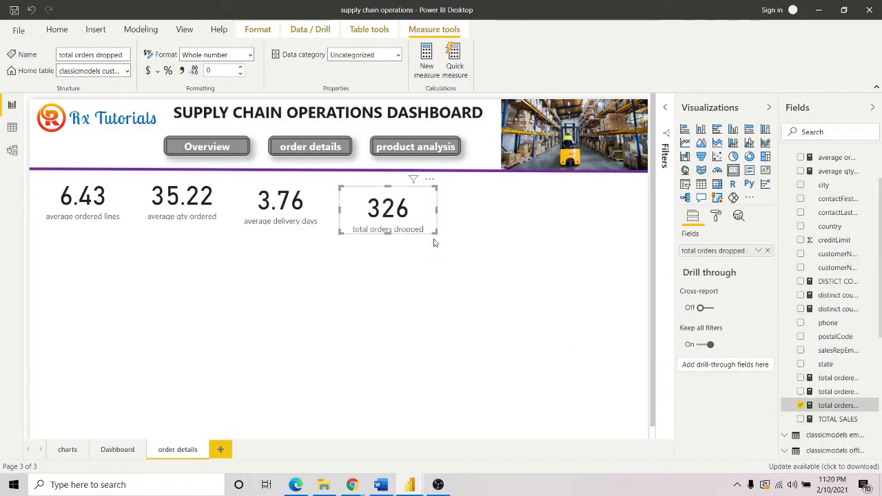
{"action": "left_click_drag", "start_coordinate": [435, 233], "coordinate": [441, 233]}
{"action": "left_click_drag", "start_coordinate": [411, 198], "coordinate": [404, 191]}
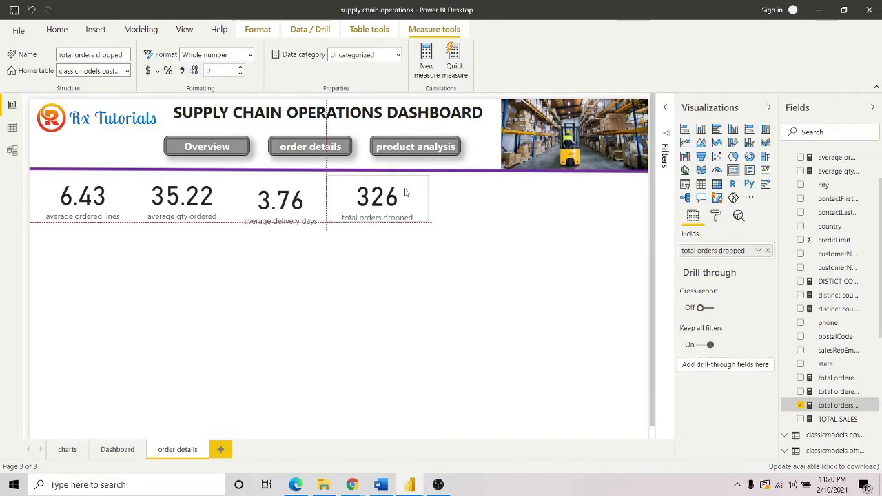
{"action": "left_click", "coordinate": [400, 246]}
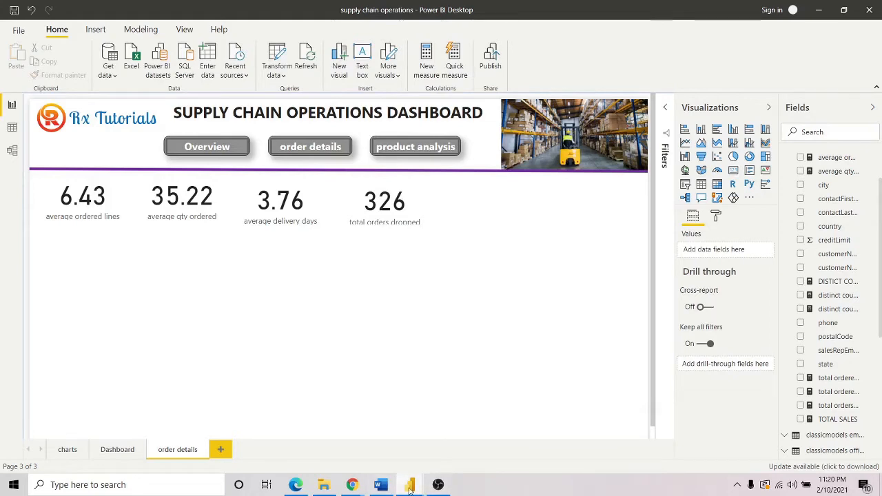
- Consult the finished reference report, and add a small orderDate slicer beside the total orders dropped card
{"action": "mouse_move", "coordinate": [412, 487]}
{"action": "left_click", "coordinate": [448, 456]}
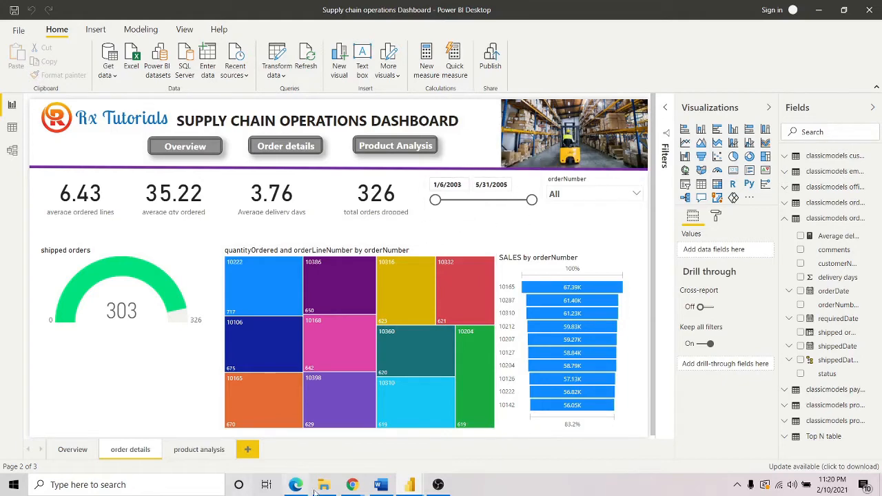
{"action": "mouse_move", "coordinate": [409, 485]}
{"action": "left_click", "coordinate": [351, 451]}
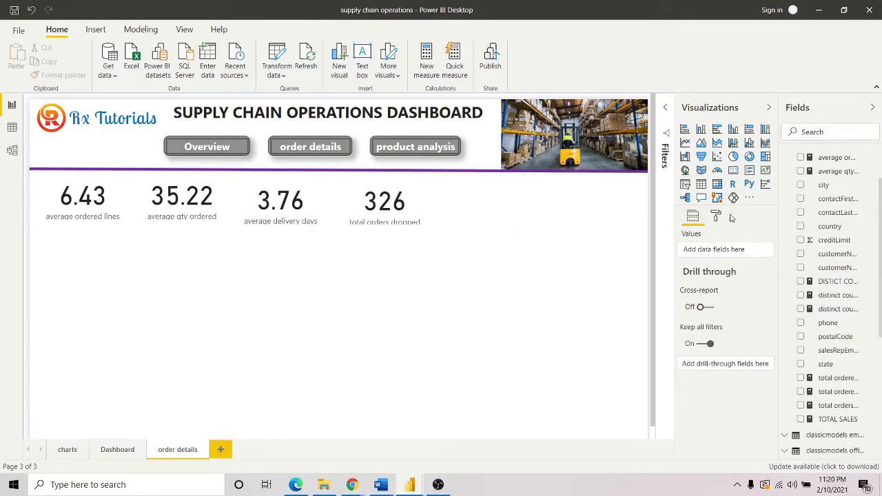
{"action": "left_click", "coordinate": [685, 184]}
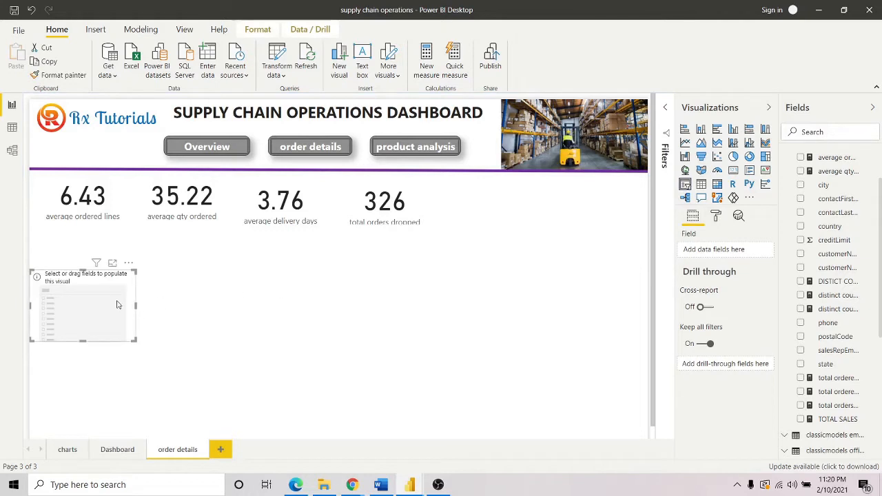
{"action": "left_click_drag", "start_coordinate": [124, 294], "coordinate": [527, 211]}
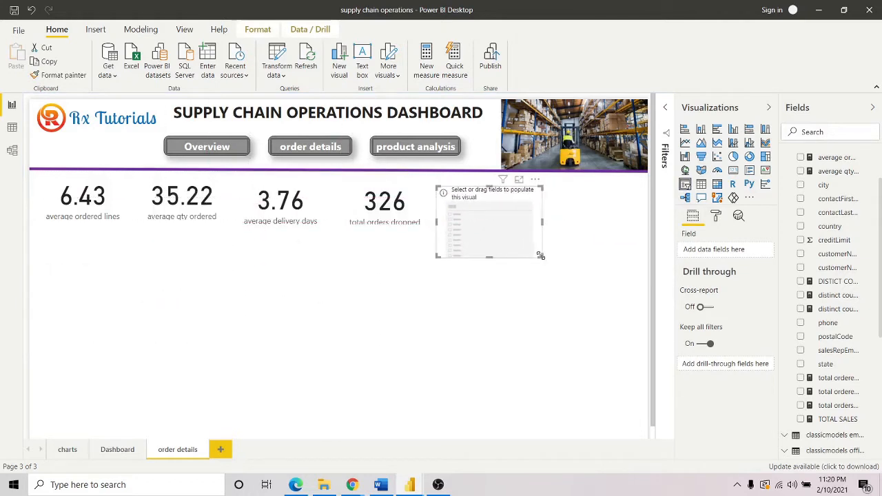
{"action": "left_click_drag", "start_coordinate": [541, 257], "coordinate": [514, 236]}
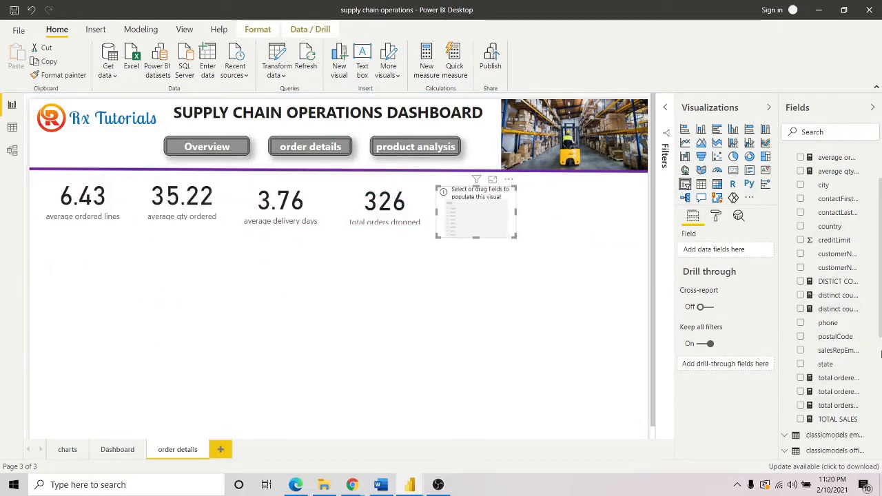
{"action": "scroll", "coordinate": [789, 332], "scroll_direction": "down", "scroll_amount": 5}
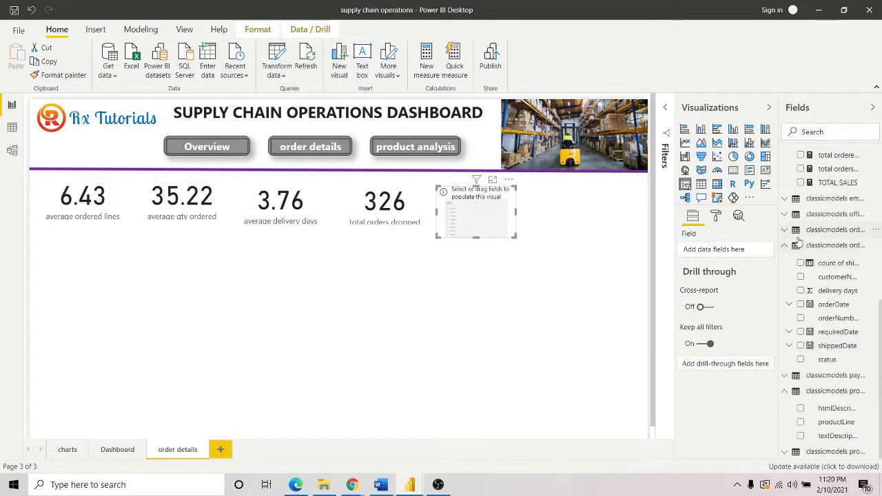
{"action": "left_click_drag", "start_coordinate": [852, 304], "coordinate": [483, 210]}
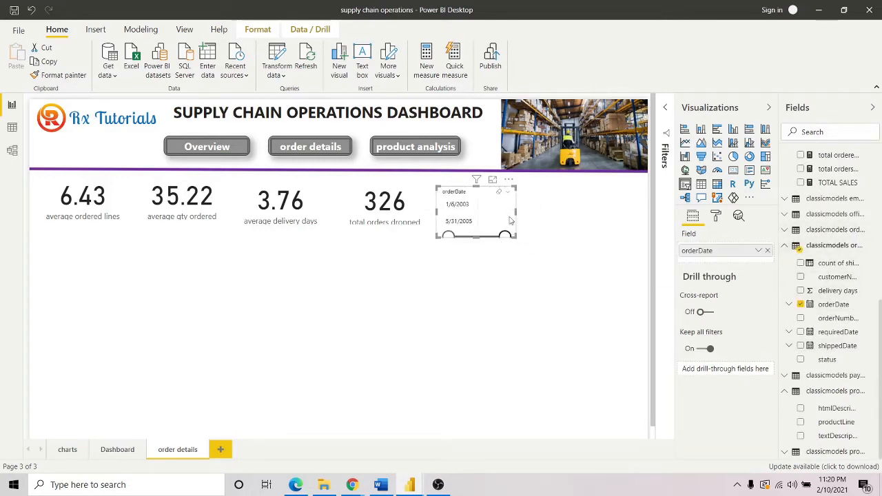
- Keep the orderDate slicer in the Between style and resize it into a wide, flat date range level with the cards
{"action": "left_click", "coordinate": [509, 192]}
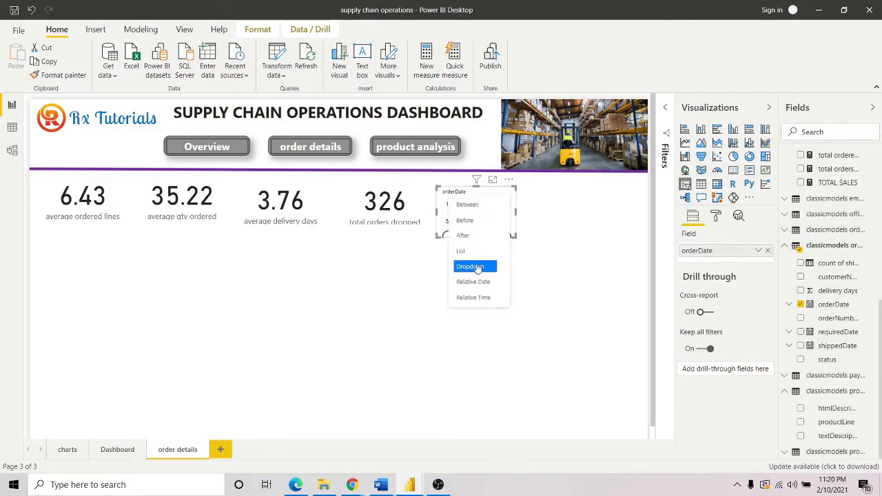
{"action": "left_click", "coordinate": [469, 205]}
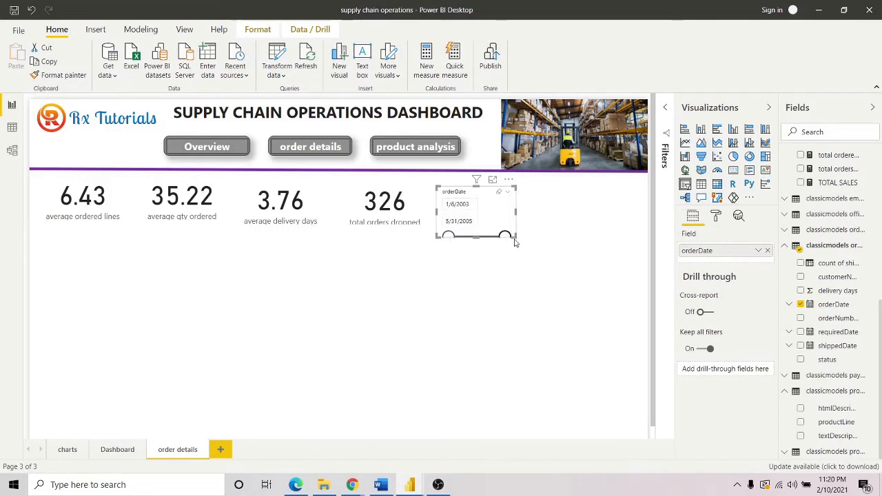
{"action": "left_click_drag", "start_coordinate": [509, 234], "coordinate": [559, 240]}
{"action": "left_click_drag", "start_coordinate": [534, 195], "coordinate": [535, 190]}
{"action": "left_click_drag", "start_coordinate": [496, 234], "coordinate": [496, 227]}
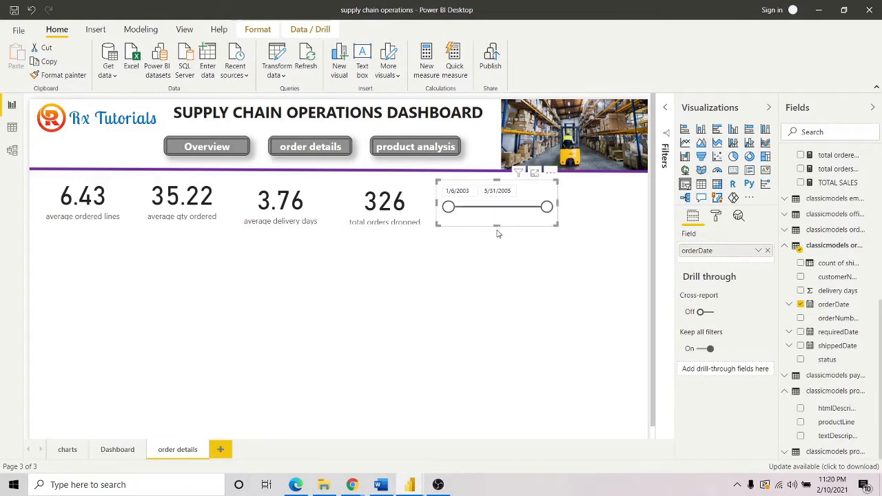
{"action": "left_click", "coordinate": [486, 307]}
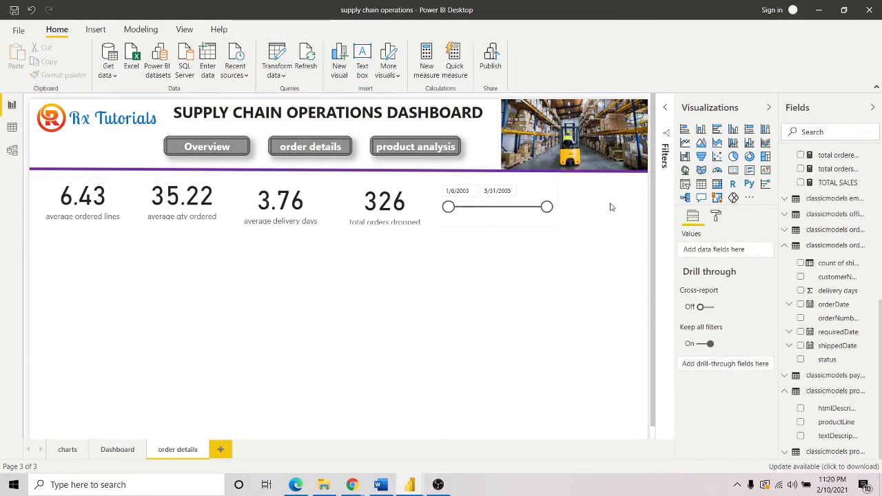
{"action": "left_click", "coordinate": [555, 200]}
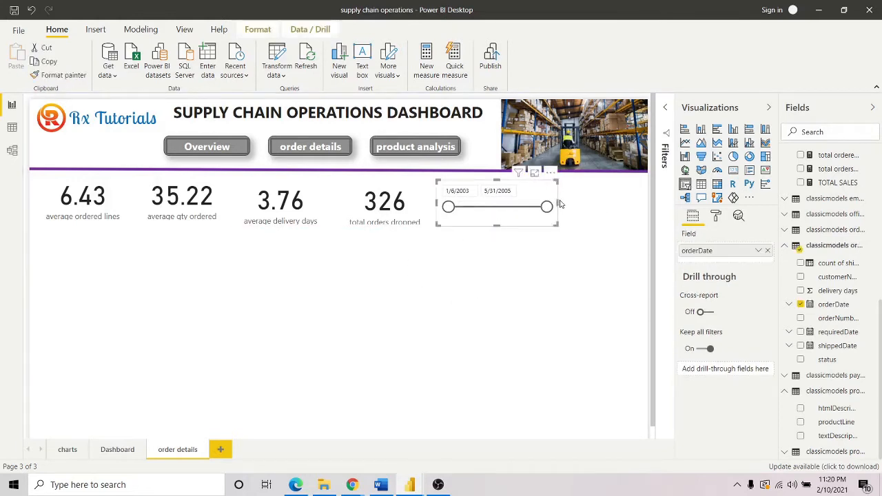
{"action": "left_click_drag", "start_coordinate": [558, 203], "coordinate": [554, 204]}
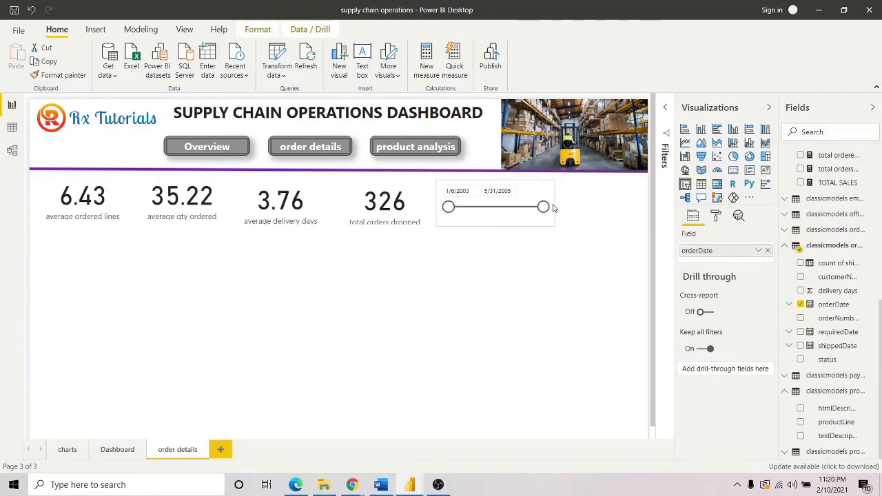
{"action": "left_click", "coordinate": [435, 286]}
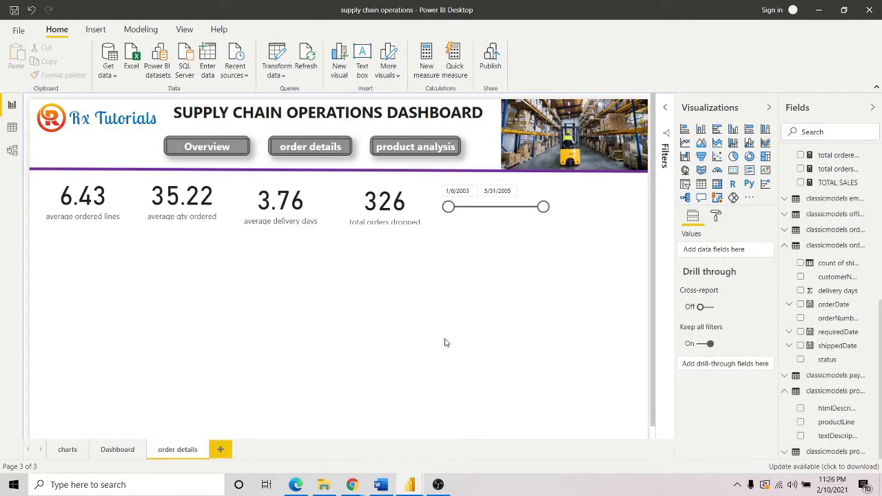
- Add an orderNumber slicer in the empty area below the cards, set it to Dropdown and shrink it
{"action": "left_click", "coordinate": [685, 185]}
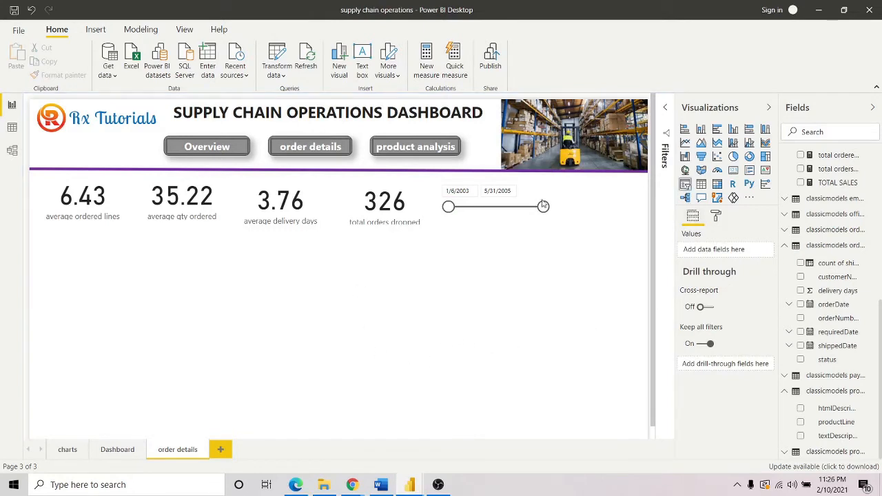
{"action": "left_click_drag", "start_coordinate": [119, 277], "coordinate": [432, 277]}
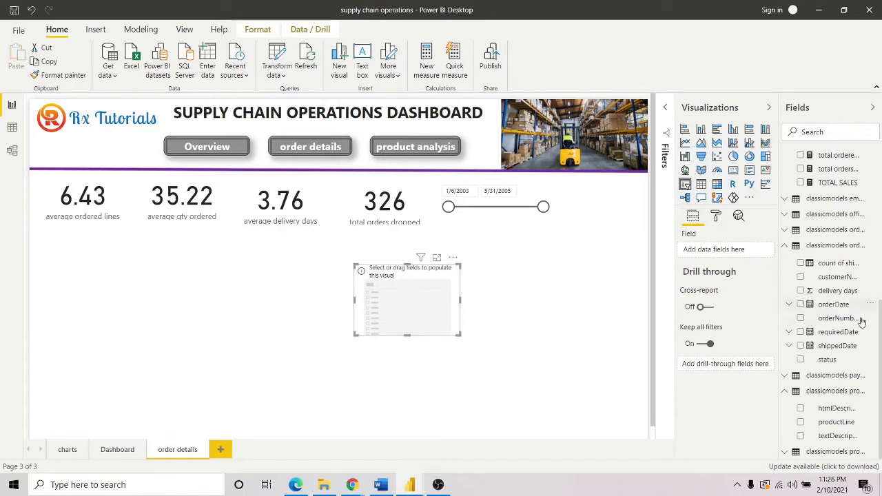
{"action": "left_click_drag", "start_coordinate": [843, 323], "coordinate": [531, 297]}
{"action": "left_click", "coordinate": [523, 274]}
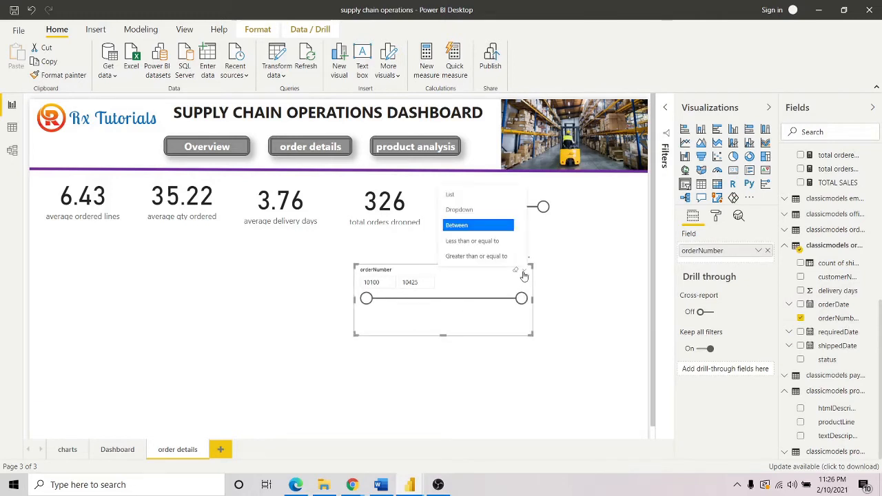
{"action": "left_click", "coordinate": [468, 209]}
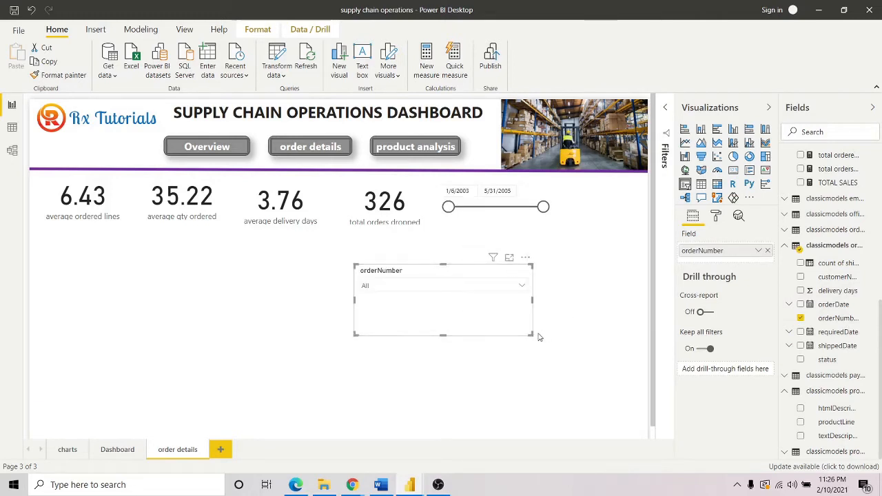
{"action": "left_click_drag", "start_coordinate": [529, 332], "coordinate": [456, 306]}
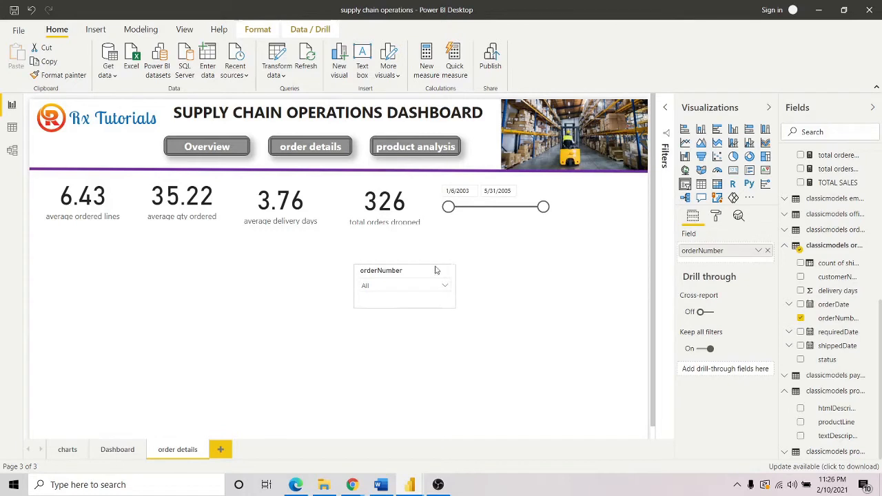
- Check the orderNumber slicer's list, and place the slicer beside the date slicer, narrowed so the two do not overlap
{"action": "left_click", "coordinate": [444, 285]}
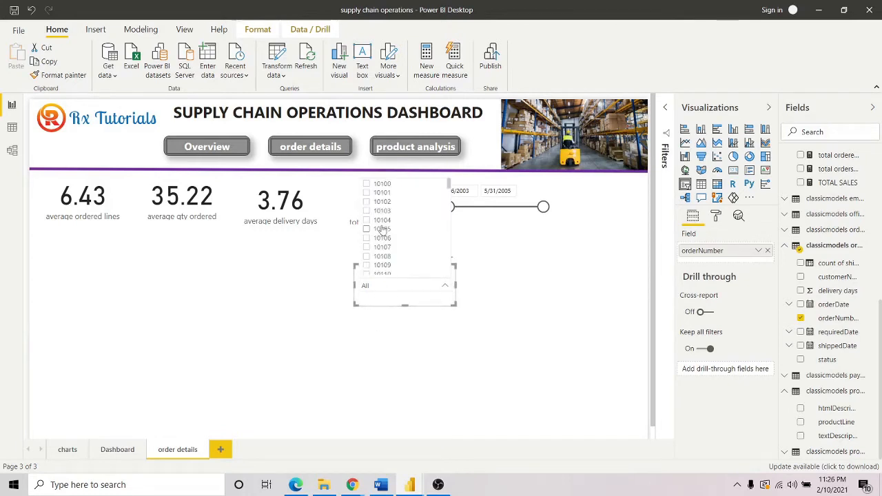
{"action": "left_click", "coordinate": [492, 306]}
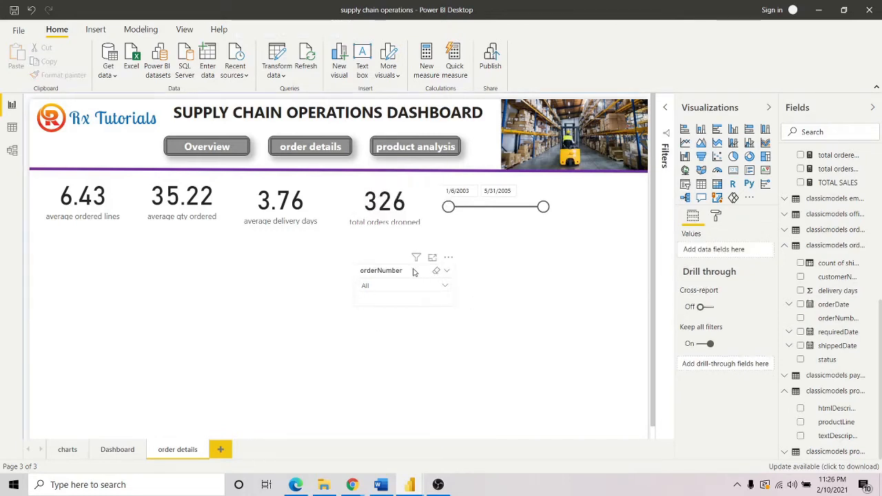
{"action": "left_click", "coordinate": [416, 271]}
{"action": "left_click_drag", "start_coordinate": [416, 271], "coordinate": [604, 191]}
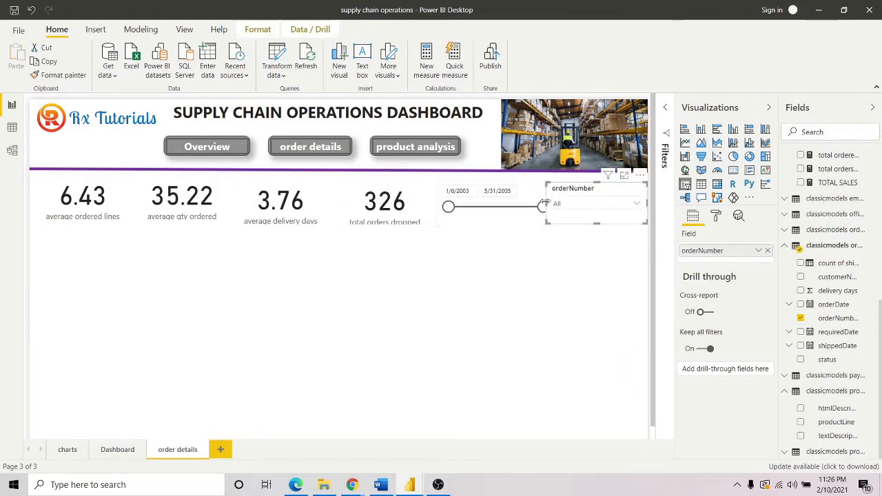
{"action": "left_click_drag", "start_coordinate": [544, 203], "coordinate": [559, 204]}
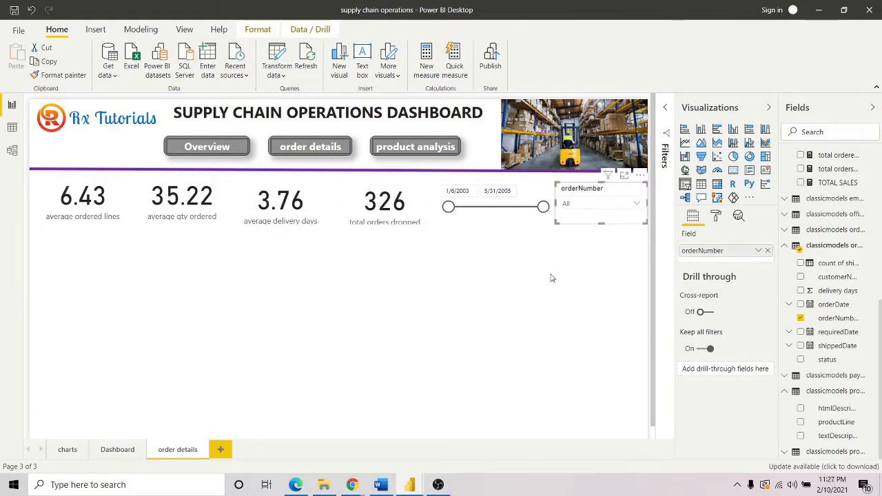
{"action": "left_click", "coordinate": [346, 291]}
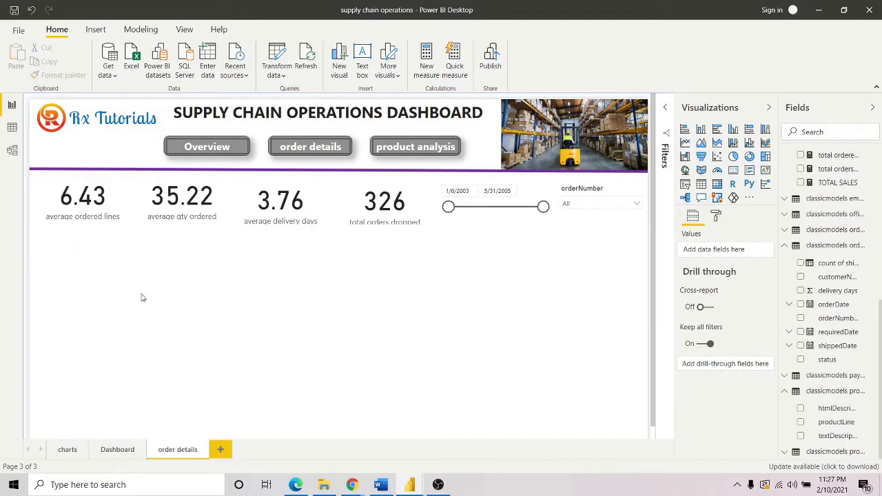
- Examine the distinct values of the status column in the classicmodels orders table data
{"action": "mouse_move", "coordinate": [410, 484]}
{"action": "left_click", "coordinate": [455, 434]}
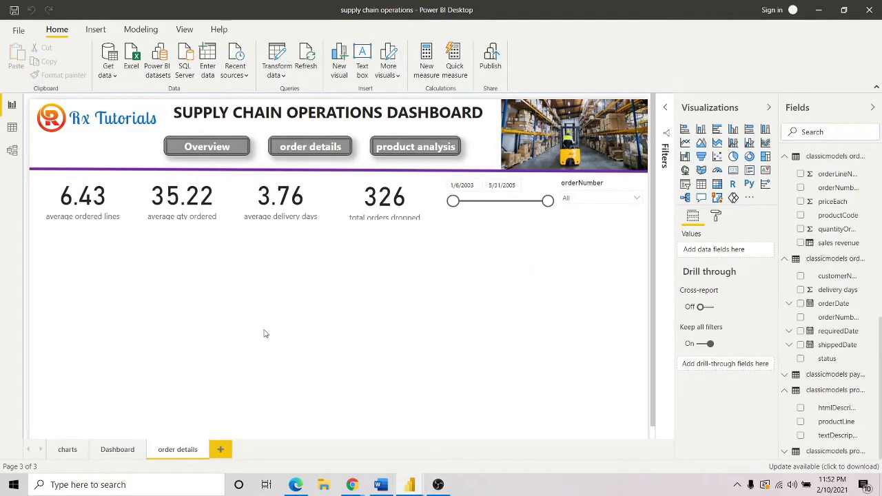
{"action": "left_click", "coordinate": [13, 130]}
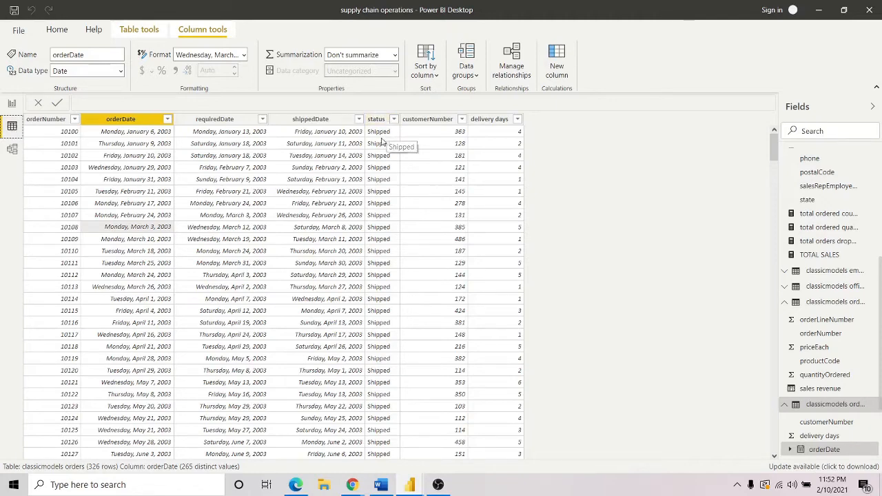
{"action": "left_click", "coordinate": [394, 120]}
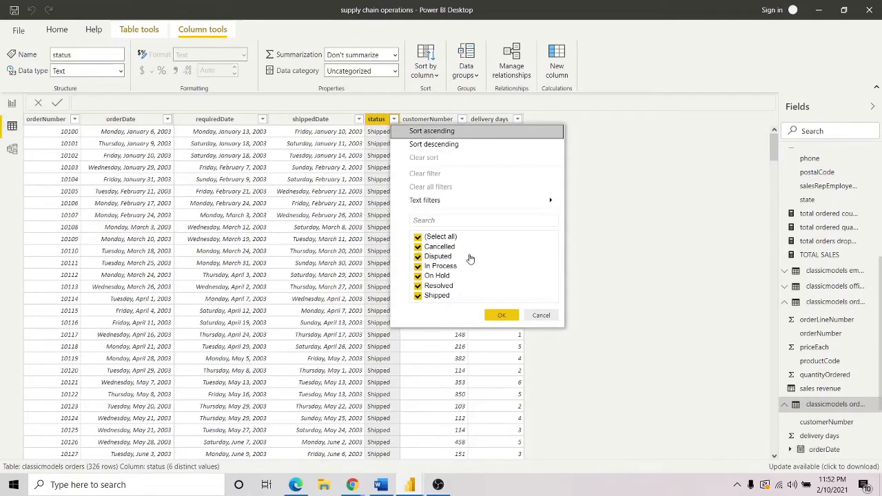
{"action": "left_click", "coordinate": [502, 315]}
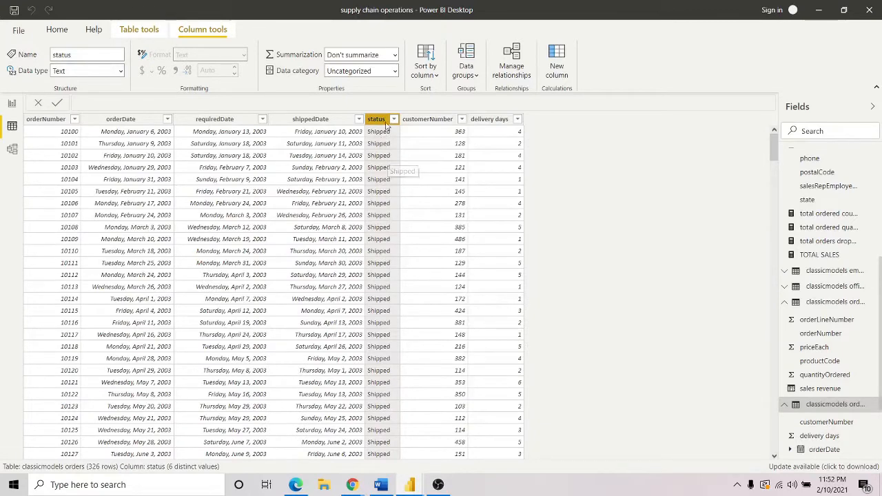
- Add a calculated column to the classicmodels orders table and name it "count of shipped orders"
{"action": "left_click", "coordinate": [555, 72]}
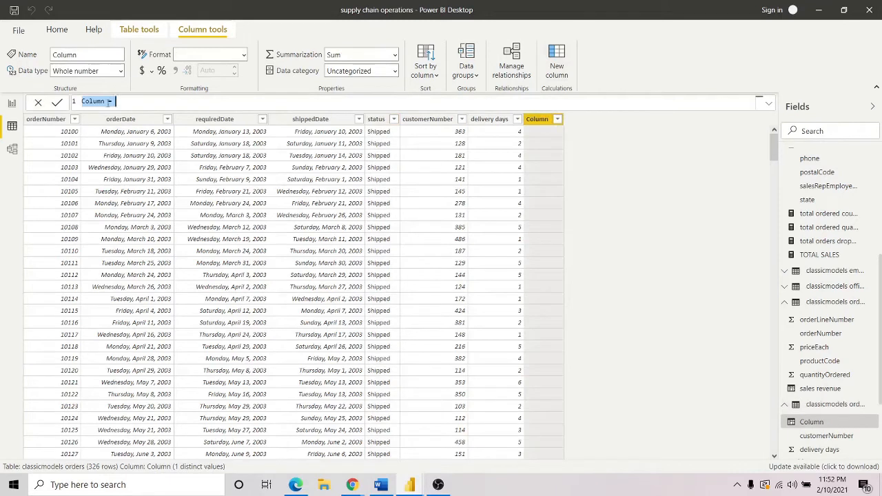
{"action": "left_click", "coordinate": [108, 101]}
{"action": "key", "text": "BackSpace"}
{"action": "key", "text": "BackSpace"}
{"action": "key", "text": "BackSpace"}
{"action": "key", "text": "BackSpace"}
{"action": "key", "text": "BackSpace"}
{"action": "key", "text": "BackSpace"}
{"action": "type", "text": "count of "}
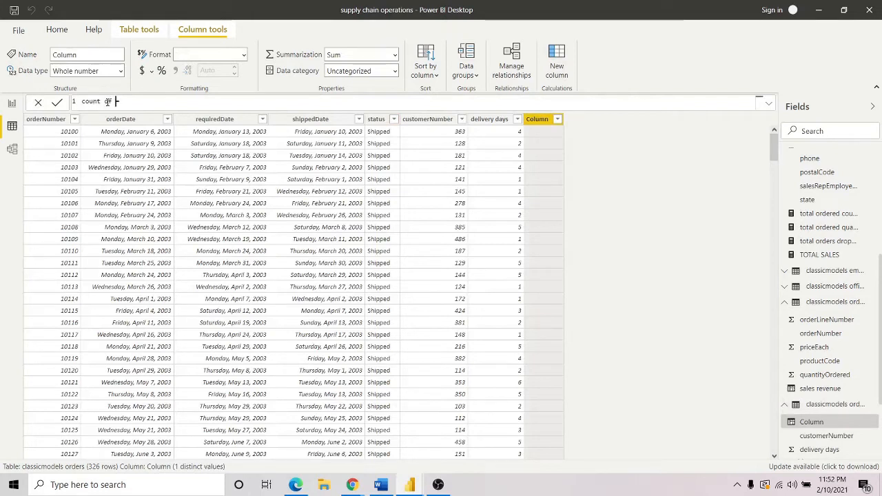
{"action": "type", "text": "shipped orders= "}
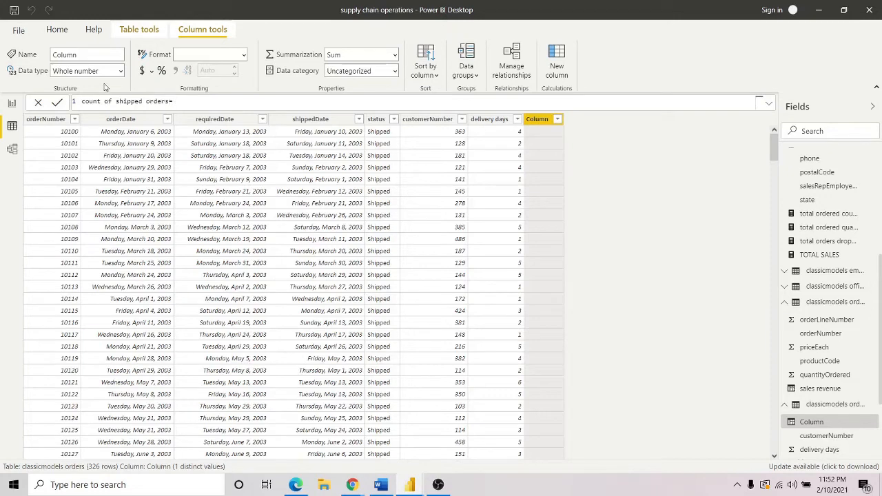
- Define the new column as IF('classicmodels orders'[status]="shipped",1,0) and commit the formula
{"action": "type", "text": "IF"}
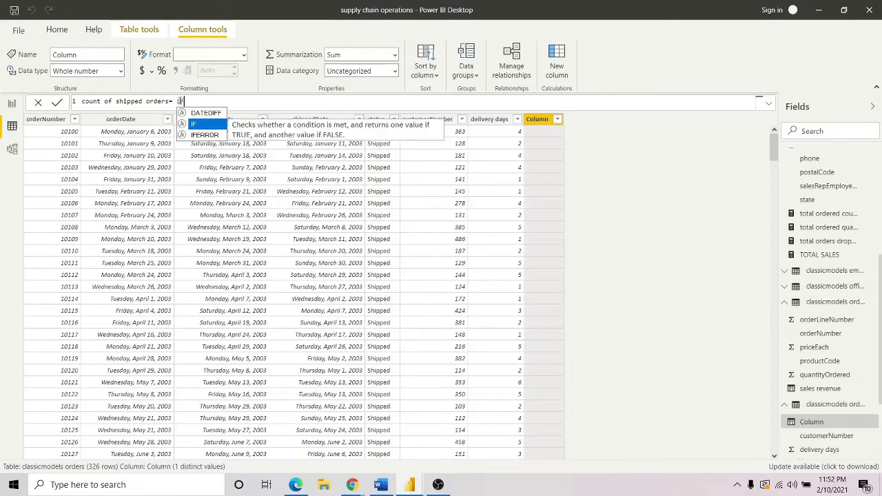
{"action": "type", "text": "("}
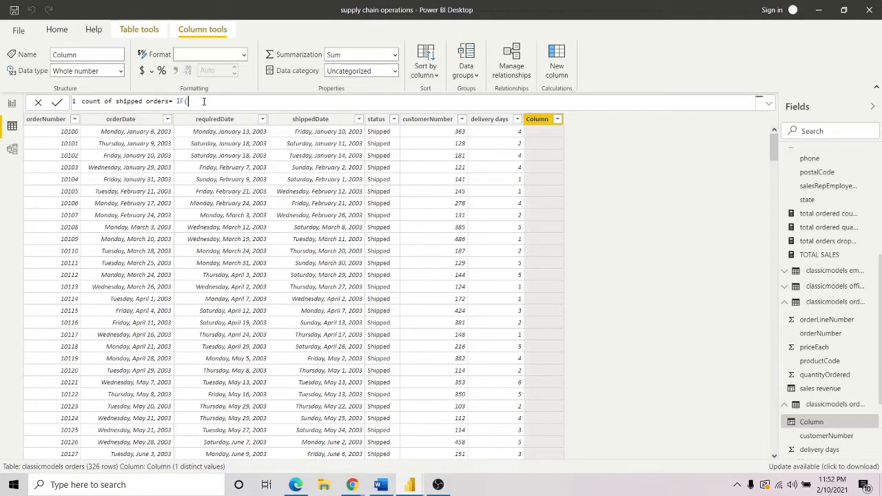
{"action": "type", "text": "sta"}
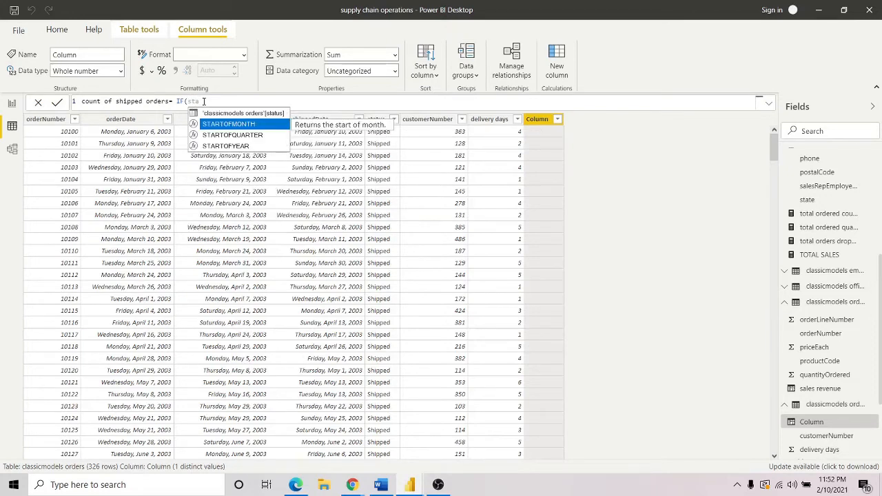
{"action": "key", "text": "Up"}
{"action": "key", "text": "Tab"}
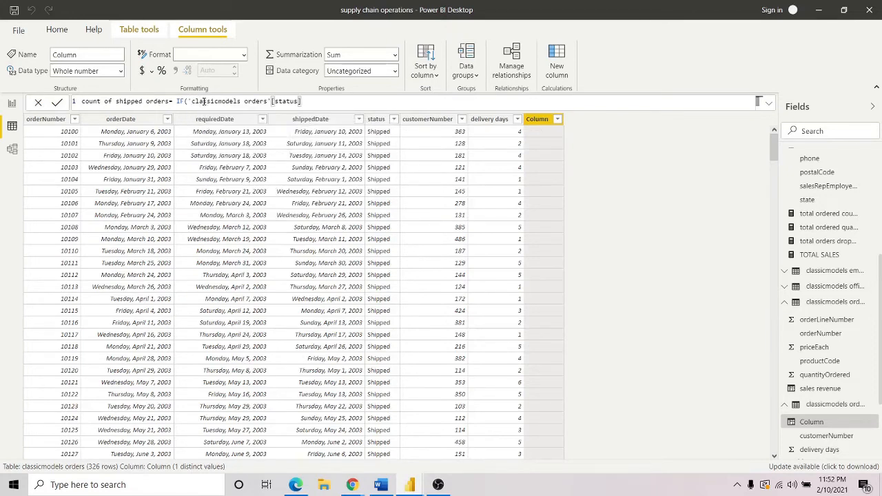
{"action": "type", "text": "=\"shipped\",1,0)"}
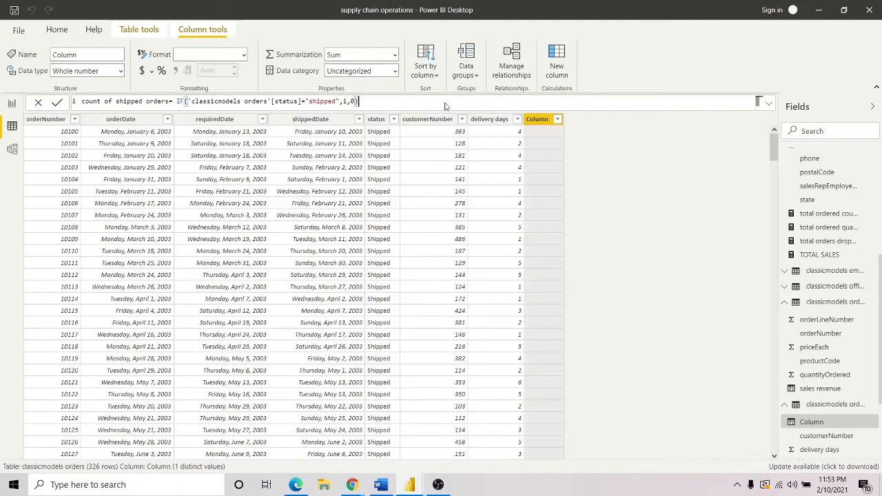
{"action": "key", "text": "Return"}
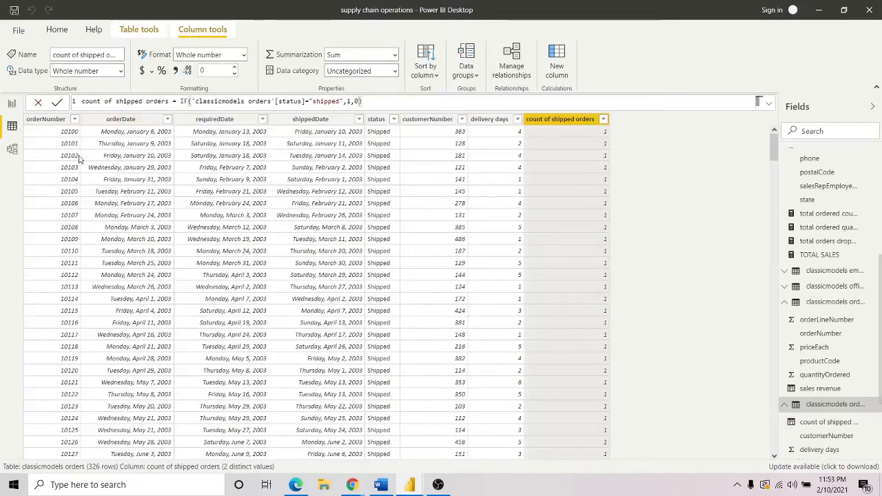
- Add a gauge visual to the order details report page, placed and enlarged in the empty area below the average ordered lines card
{"action": "left_click", "coordinate": [12, 105]}
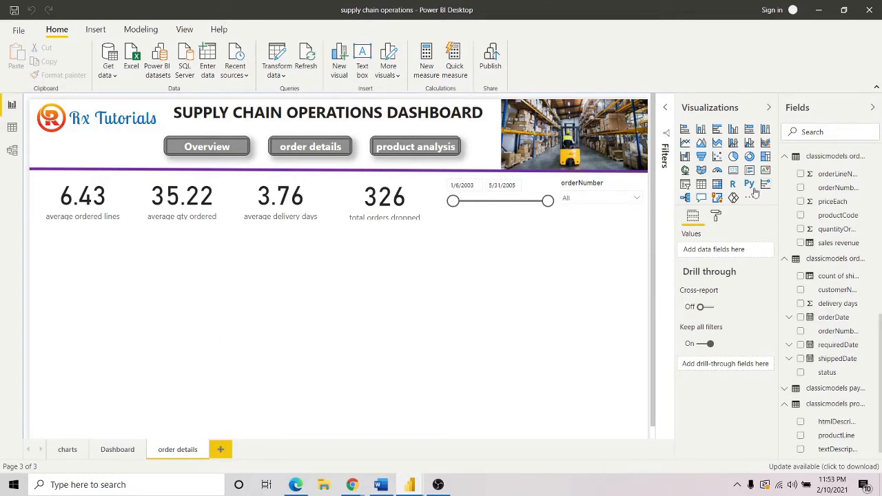
{"action": "left_click", "coordinate": [717, 171]}
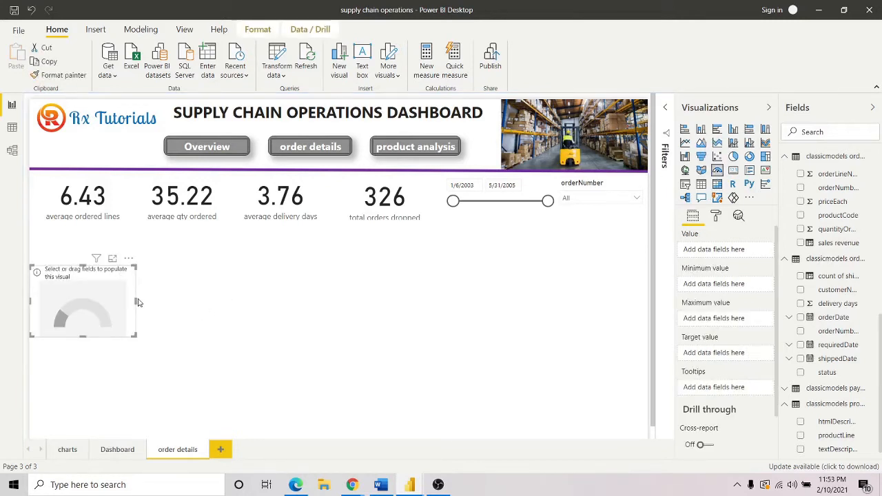
{"action": "left_click_drag", "start_coordinate": [175, 302], "coordinate": [191, 302]}
{"action": "left_click_drag", "start_coordinate": [132, 274], "coordinate": [142, 263]}
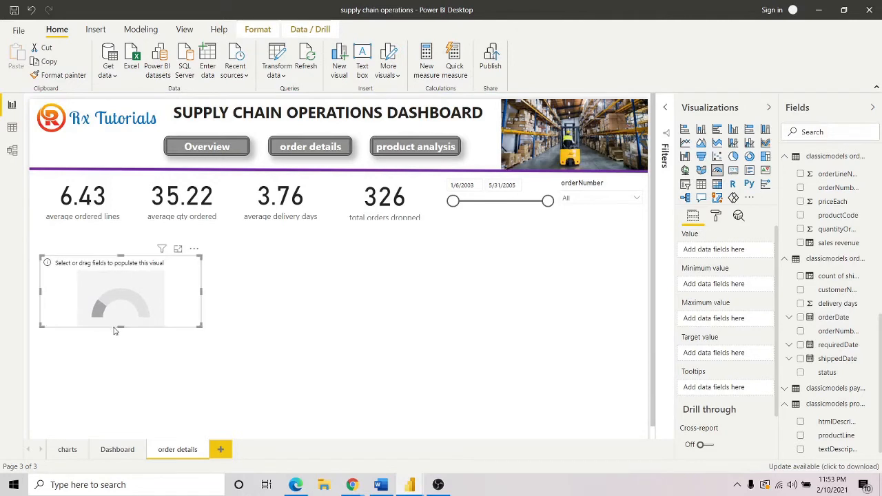
{"action": "left_click_drag", "start_coordinate": [120, 325], "coordinate": [121, 346]}
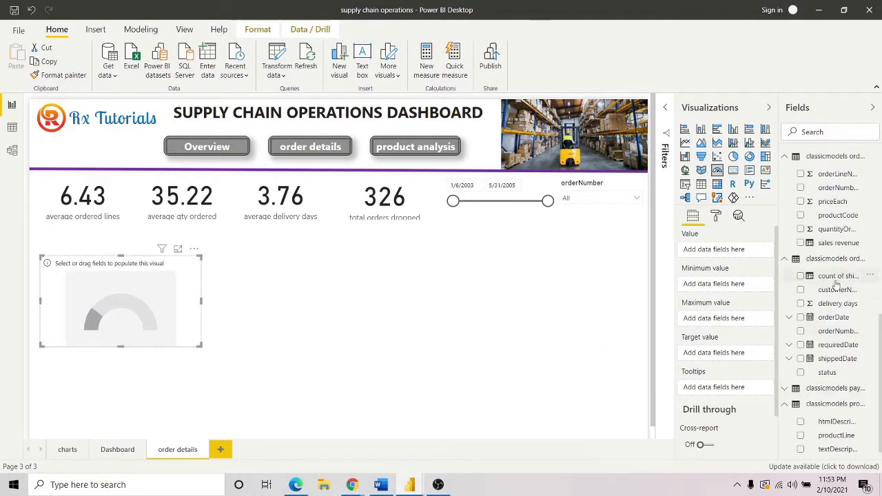
- Use count of shipped orders as the gauge's value and Count of orderNumber as its maximum value, and nudge the gauge slightly
{"action": "left_click_drag", "start_coordinate": [840, 281], "coordinate": [716, 251]}
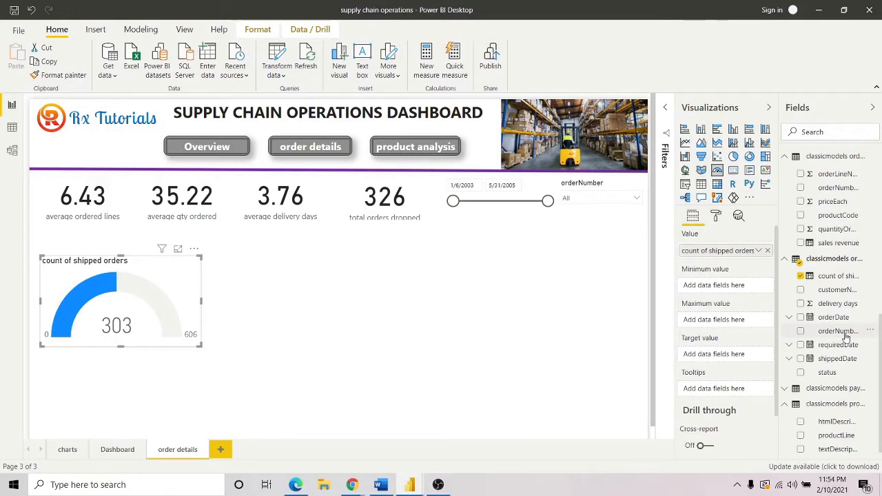
{"action": "left_click_drag", "start_coordinate": [844, 332], "coordinate": [720, 321]}
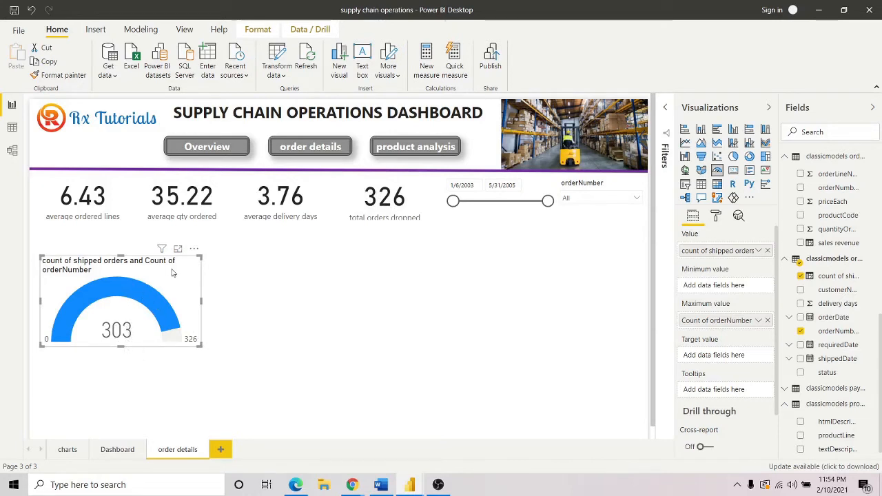
{"action": "left_click_drag", "start_coordinate": [181, 265], "coordinate": [184, 261]}
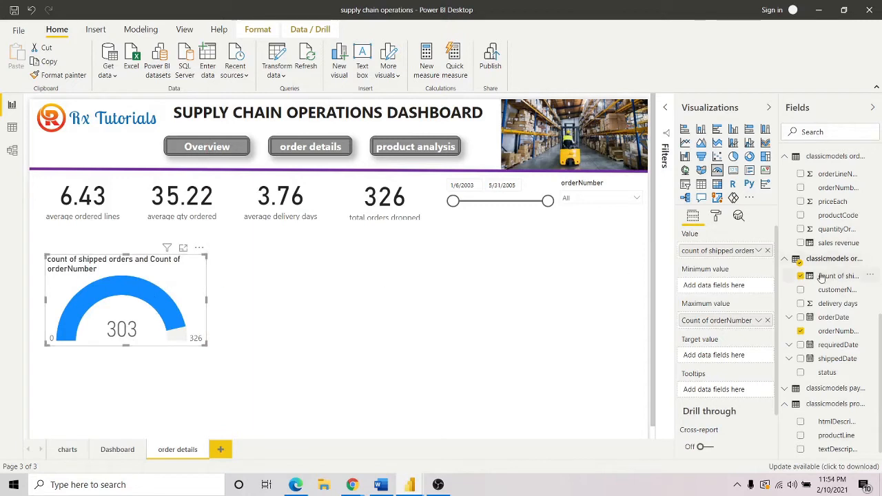
- Replace the gauge's title text with "shipped orders"
{"action": "left_click", "coordinate": [716, 217]}
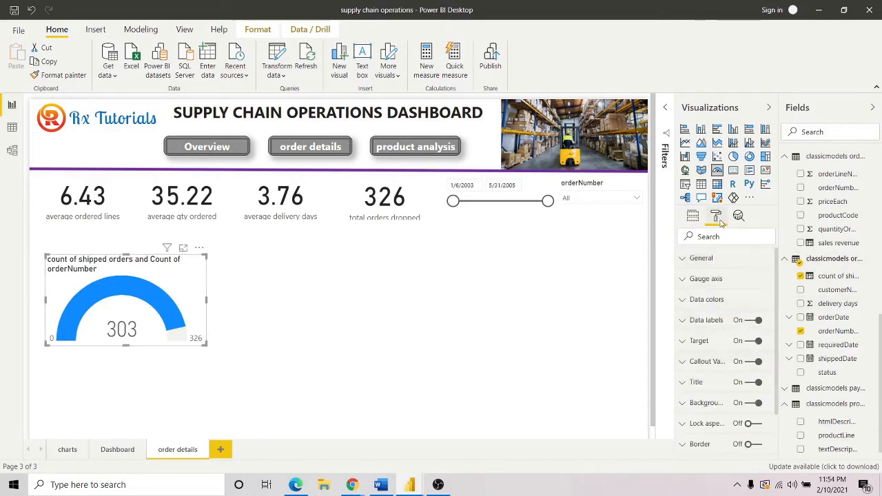
{"action": "left_click", "coordinate": [686, 386]}
{"action": "scroll", "coordinate": [730, 331], "scroll_direction": "down", "scroll_amount": 3}
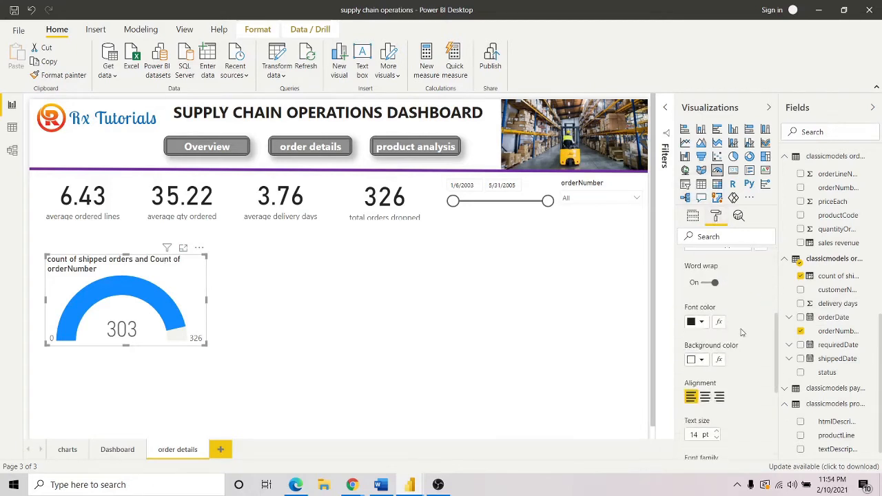
{"action": "scroll", "coordinate": [718, 326], "scroll_direction": "up", "scroll_amount": 2}
{"action": "left_click_drag", "start_coordinate": [689, 363], "coordinate": [756, 371]}
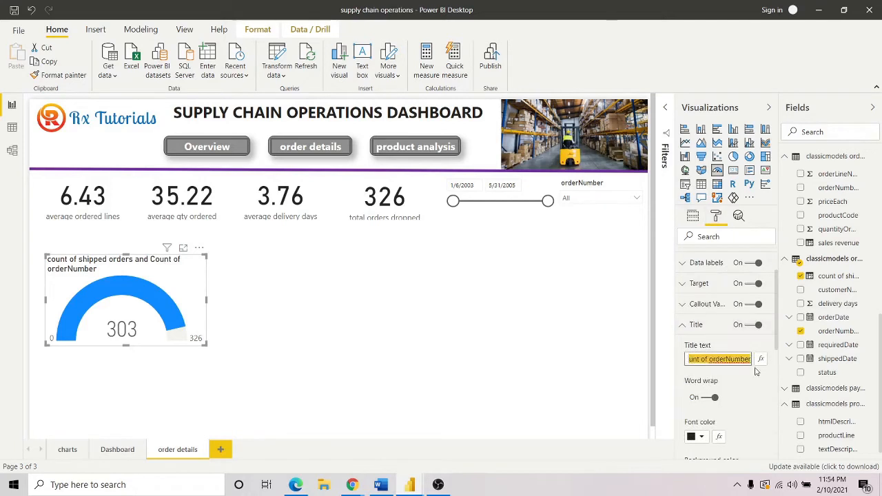
{"action": "key", "text": "BackSpace"}
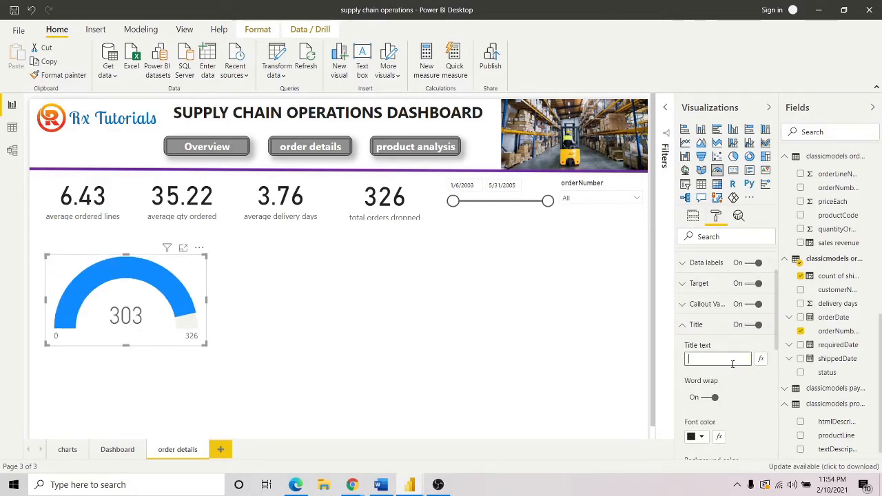
{"action": "type", "text": "shipped orders"}
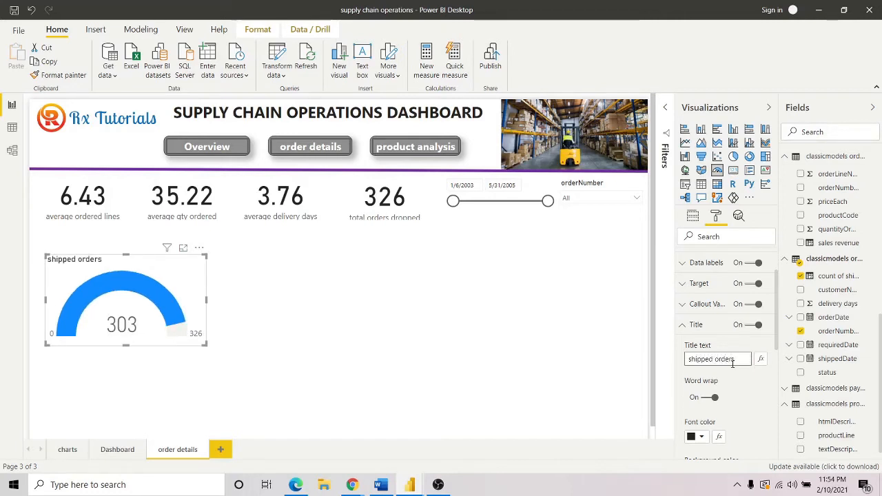
- Center the gauge's title and set its text size to 16 pt
{"action": "scroll", "coordinate": [793, 358], "scroll_direction": "down", "scroll_amount": 1}
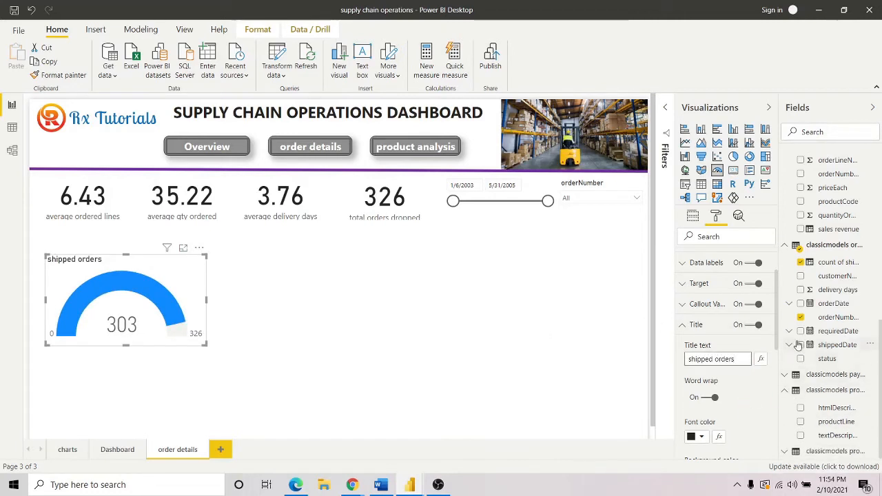
{"action": "scroll", "coordinate": [724, 324], "scroll_direction": "down", "scroll_amount": 4}
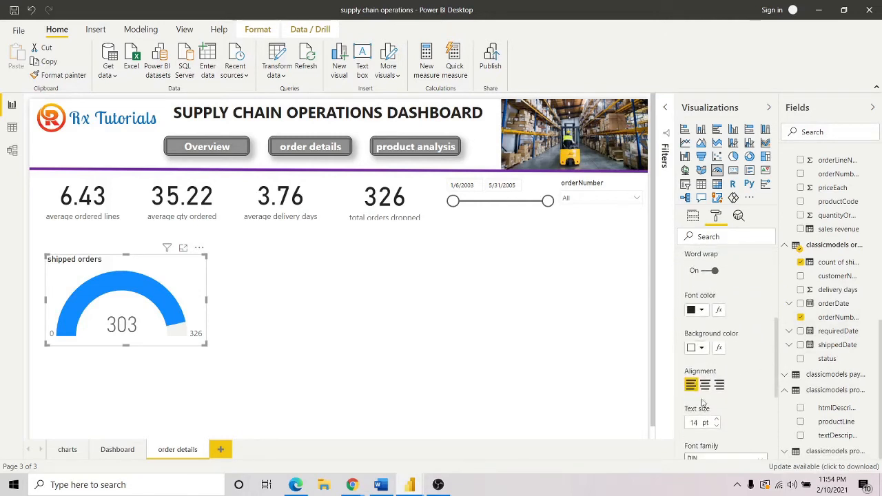
{"action": "left_click", "coordinate": [707, 385]}
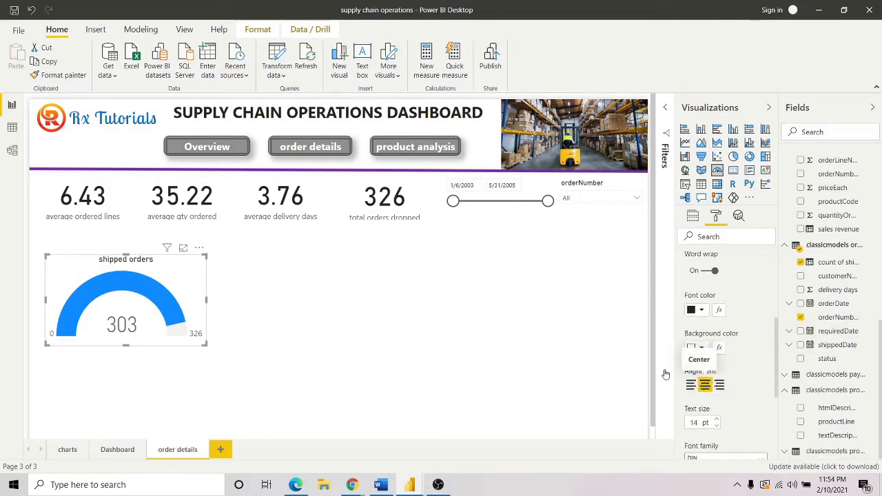
{"action": "left_click", "coordinate": [716, 419]}
{"action": "left_click", "coordinate": [716, 419]}
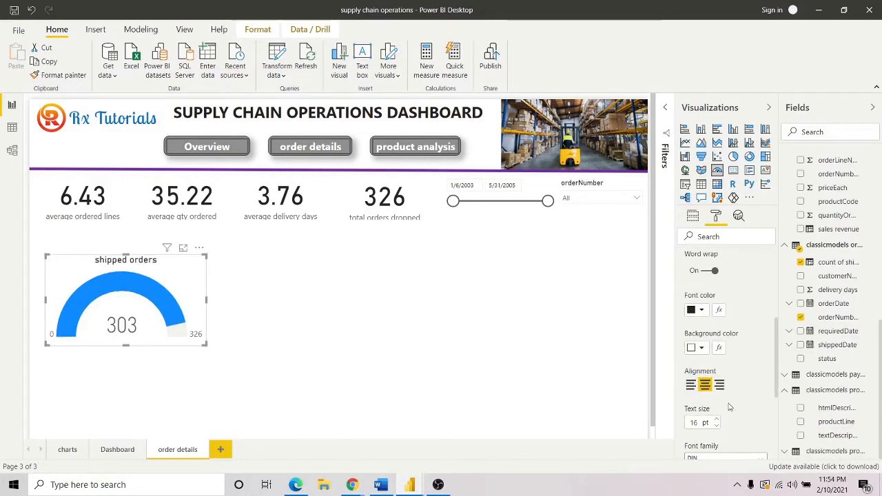
- Set the gauge title's font family to Segoe (Bold) and align the title left
{"action": "scroll", "coordinate": [777, 383], "scroll_direction": "down", "scroll_amount": 3}
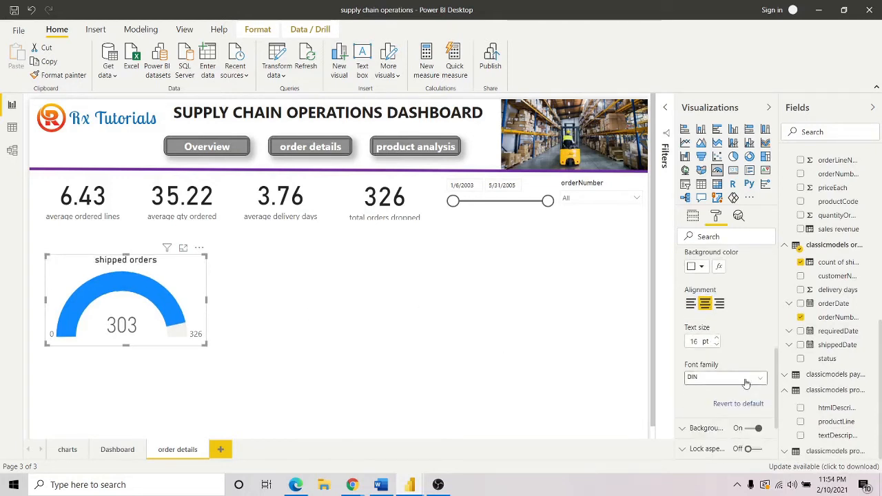
{"action": "left_click", "coordinate": [745, 383]}
{"action": "scroll", "coordinate": [725, 276], "scroll_direction": "down", "scroll_amount": 5}
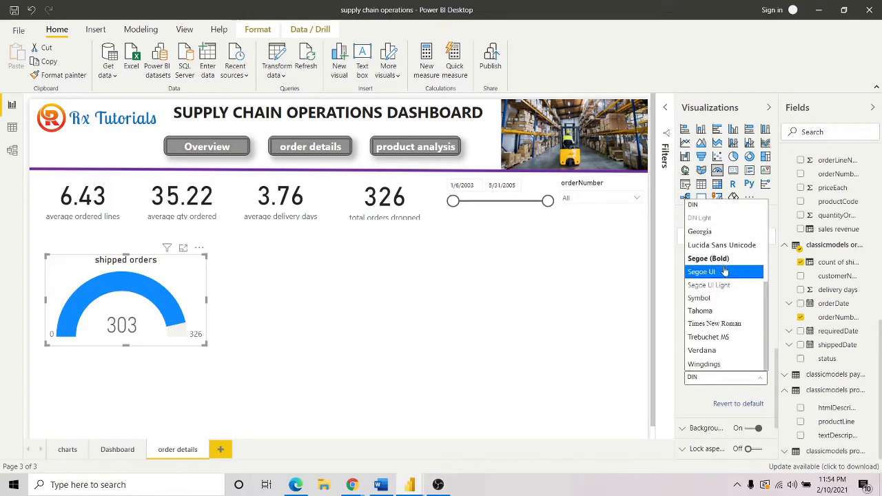
{"action": "left_click", "coordinate": [720, 259]}
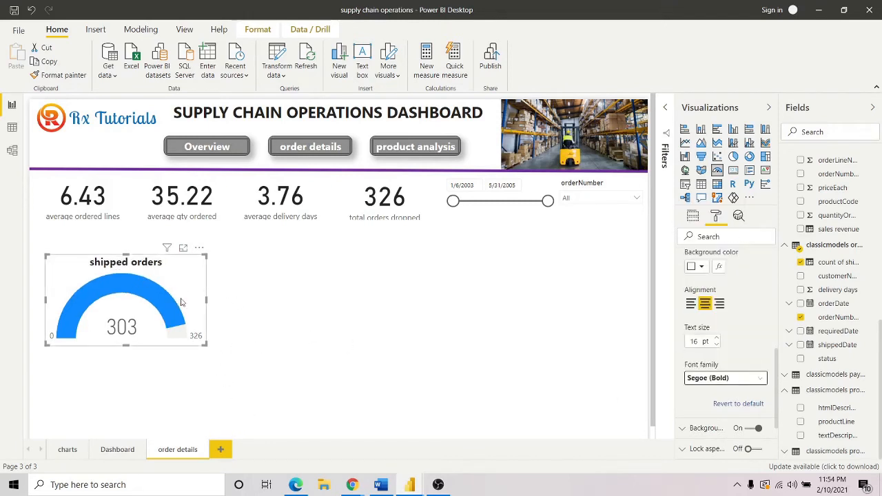
{"action": "left_click", "coordinate": [690, 303]}
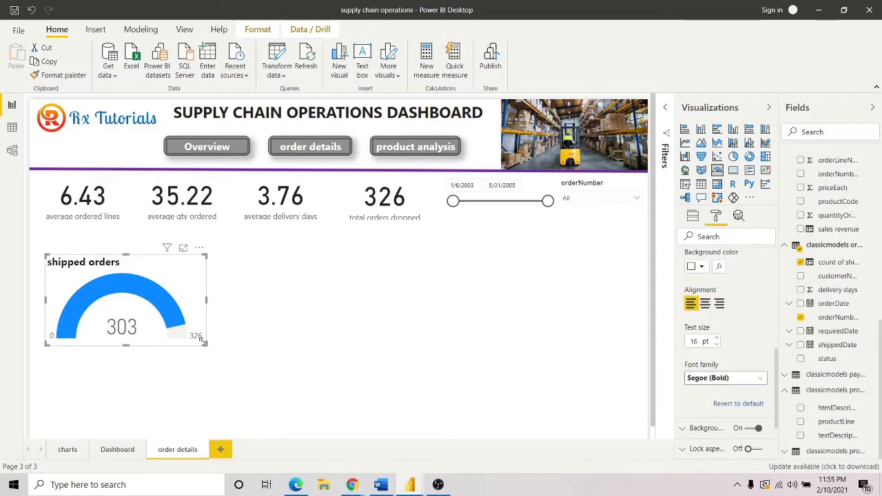
{"action": "left_click", "coordinate": [238, 291]}
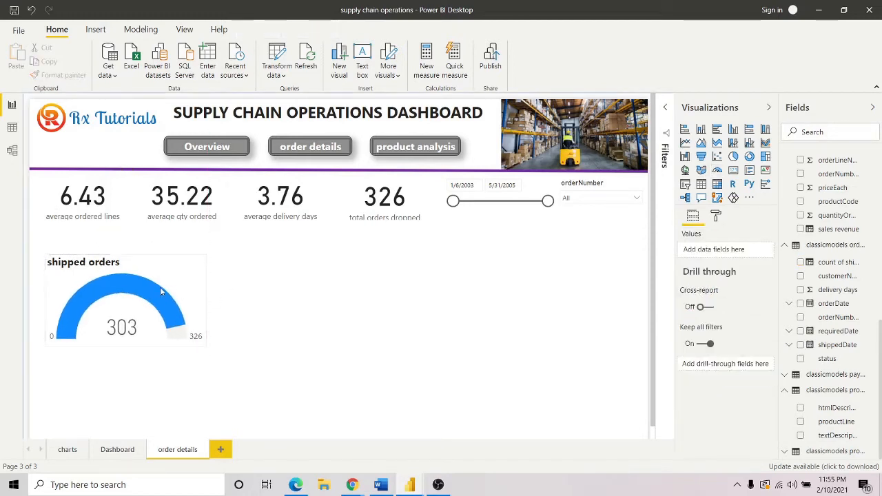
- Set the shipped orders gauge's fill data color to the custom hex value 00ff7f
{"action": "left_click", "coordinate": [149, 287]}
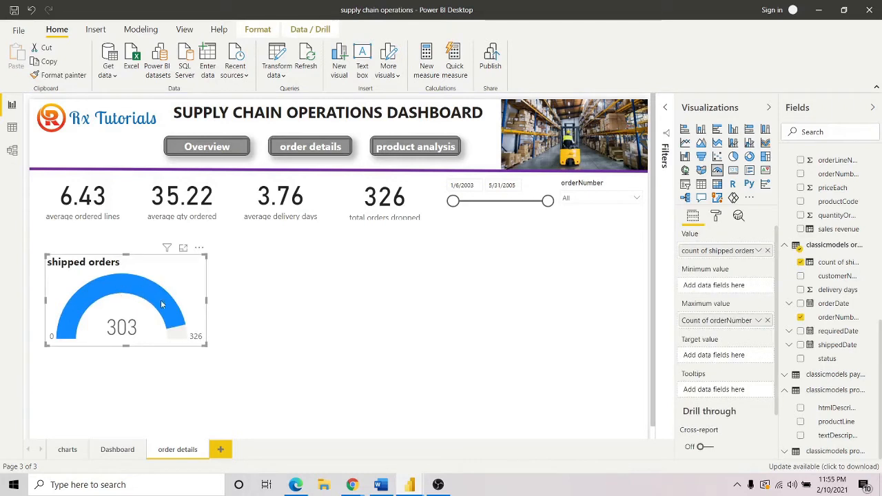
{"action": "left_click", "coordinate": [716, 215]}
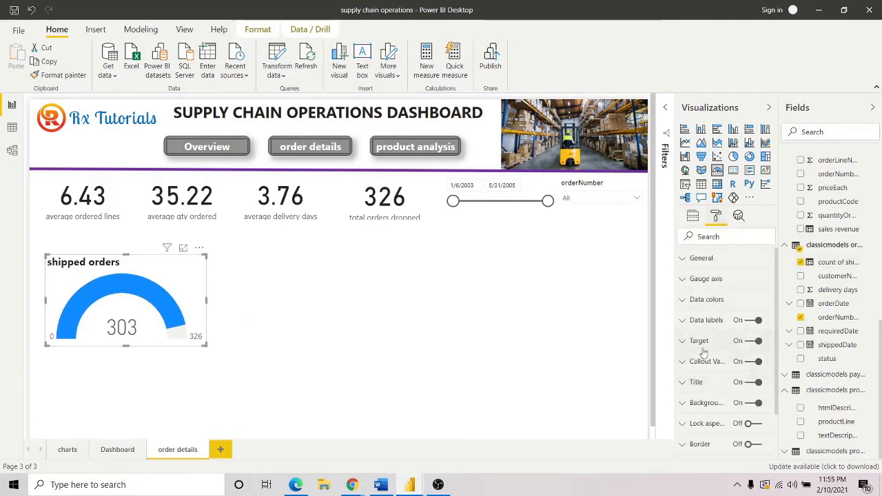
{"action": "scroll", "coordinate": [704, 352], "scroll_direction": "down", "scroll_amount": 3}
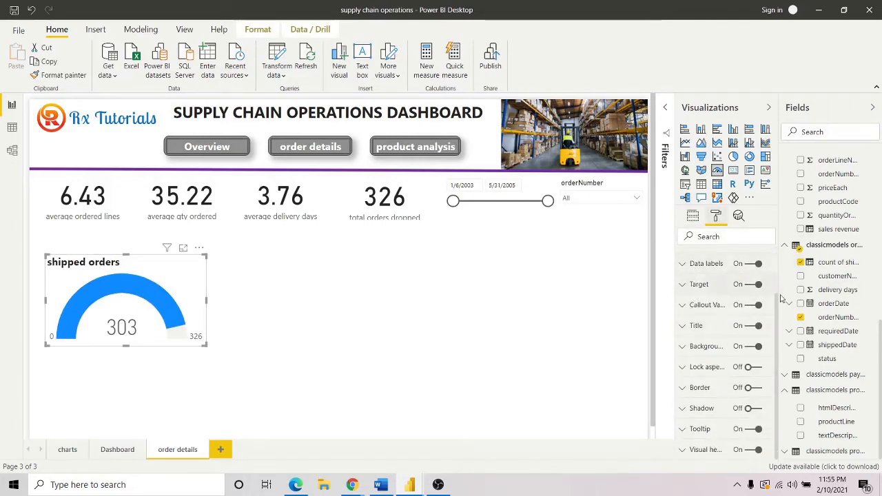
{"action": "scroll", "coordinate": [779, 298], "scroll_direction": "up", "scroll_amount": 3}
{"action": "left_click", "coordinate": [682, 299]}
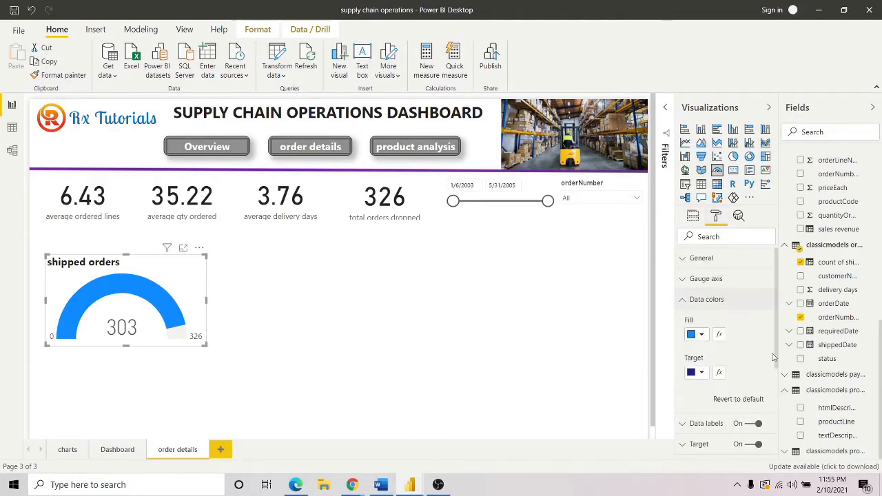
{"action": "left_click", "coordinate": [702, 335]}
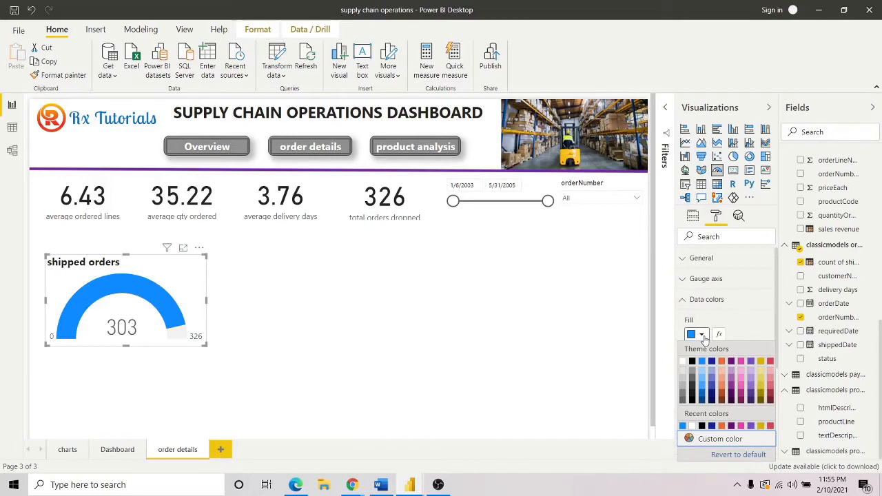
{"action": "left_click", "coordinate": [729, 440]}
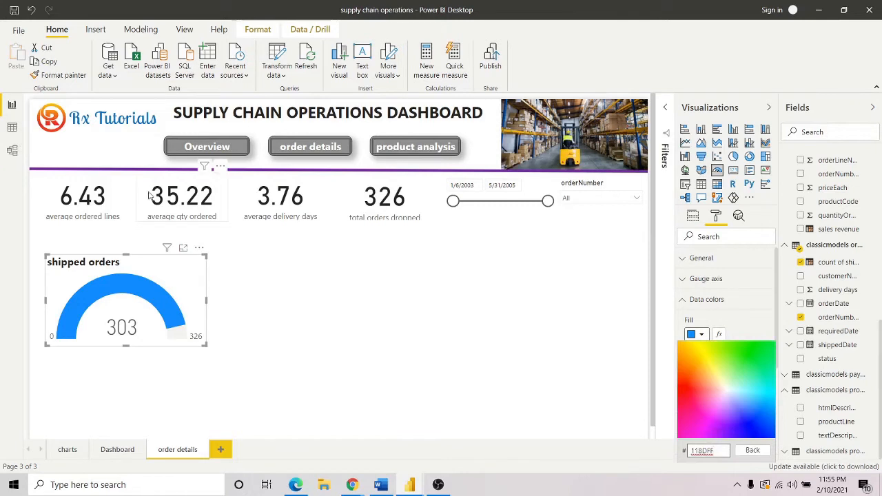
{"action": "key", "text": "BackSpace"}
{"action": "key", "text": "BackSpace"}
{"action": "key", "text": "BackSpace"}
{"action": "key", "text": "BackSpace"}
{"action": "key", "text": "BackSpace"}
{"action": "key", "text": "BackSpace"}
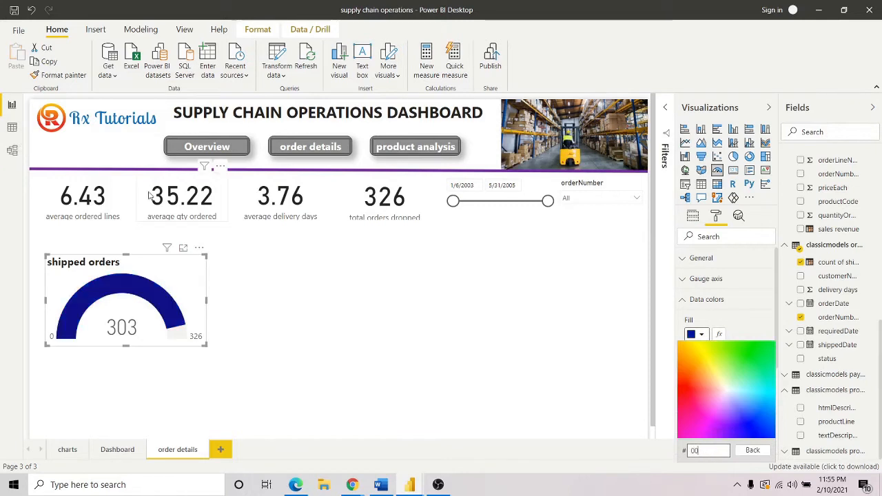
{"action": "type", "text": "00ff7"}
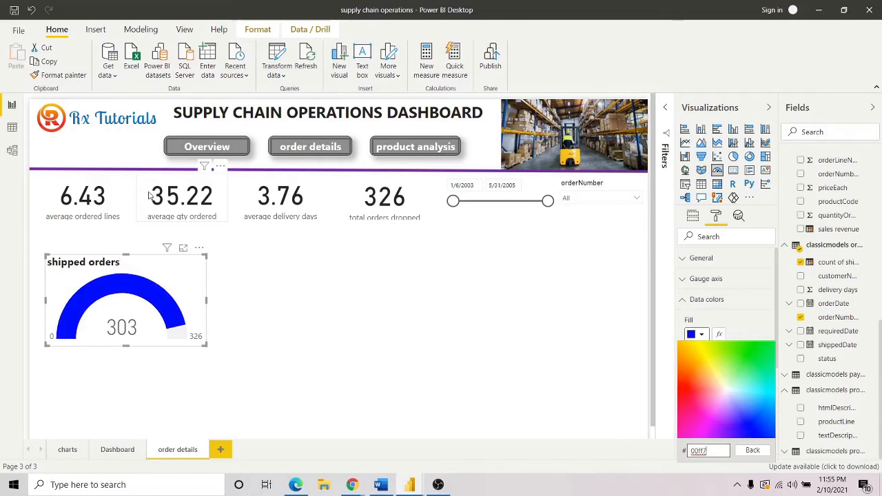
{"action": "type", "text": "f"}
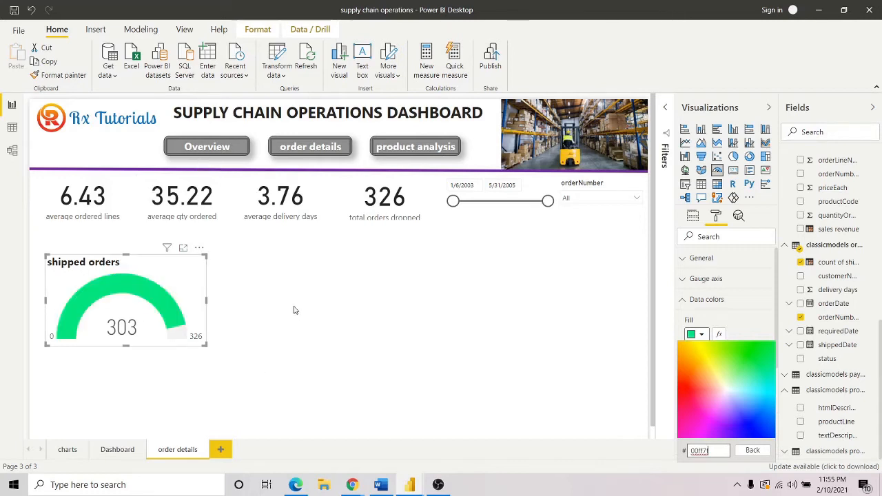
{"action": "left_click", "coordinate": [564, 357]}
{"action": "left_click", "coordinate": [283, 285]}
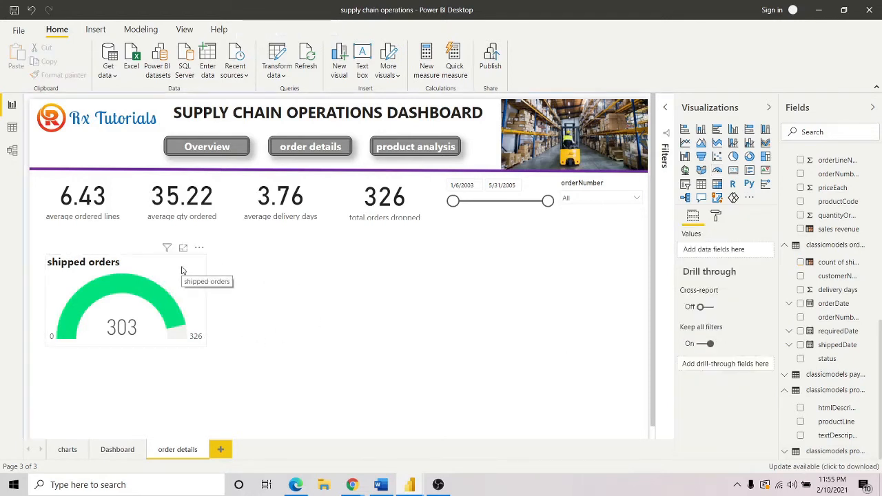
{"action": "left_click", "coordinate": [184, 267]}
{"action": "left_click", "coordinate": [221, 356]}
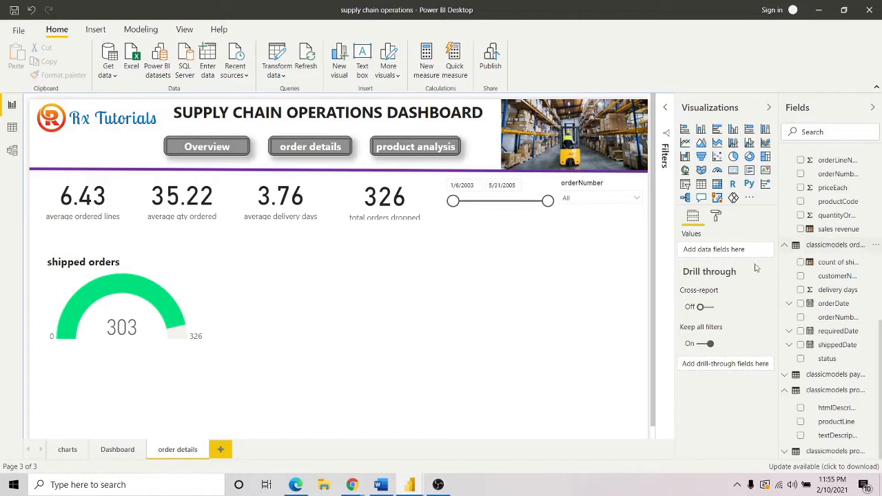
- Add an empty treemap beside the shipped orders gauge and enlarge it slightly
{"action": "left_click", "coordinate": [764, 156]}
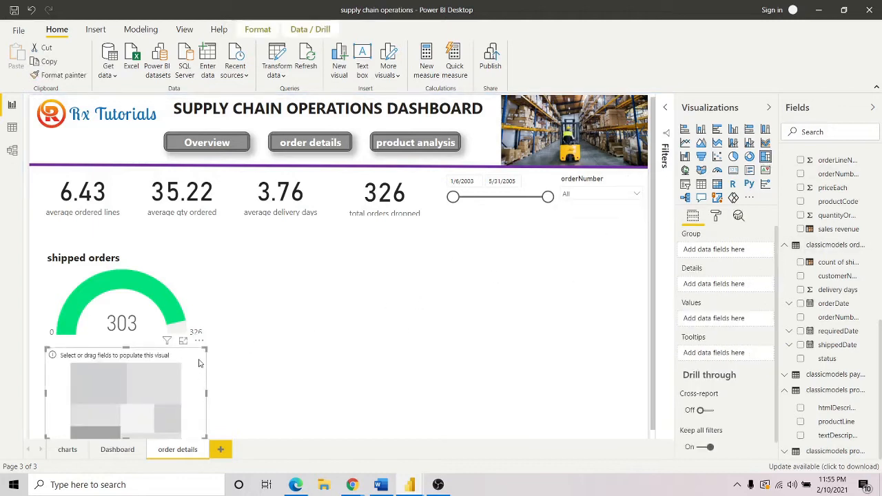
{"action": "left_click_drag", "start_coordinate": [192, 358], "coordinate": [333, 416]}
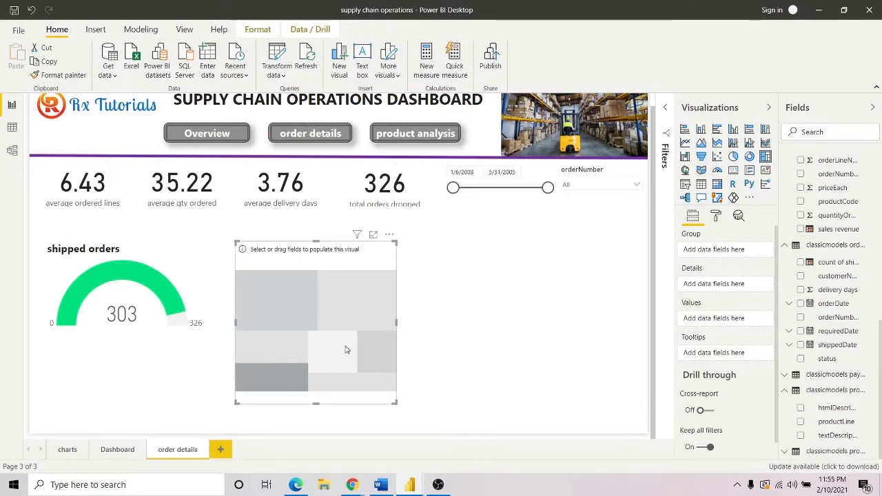
{"action": "mouse_move", "coordinate": [356, 250]}
{"action": "left_mouse_down"}
{"action": "mouse_move", "coordinate": [331, 241]}
{"action": "mouse_move", "coordinate": [346, 241]}
{"action": "left_mouse_up"}
{"action": "left_click_drag", "start_coordinate": [395, 394], "coordinate": [414, 391]}
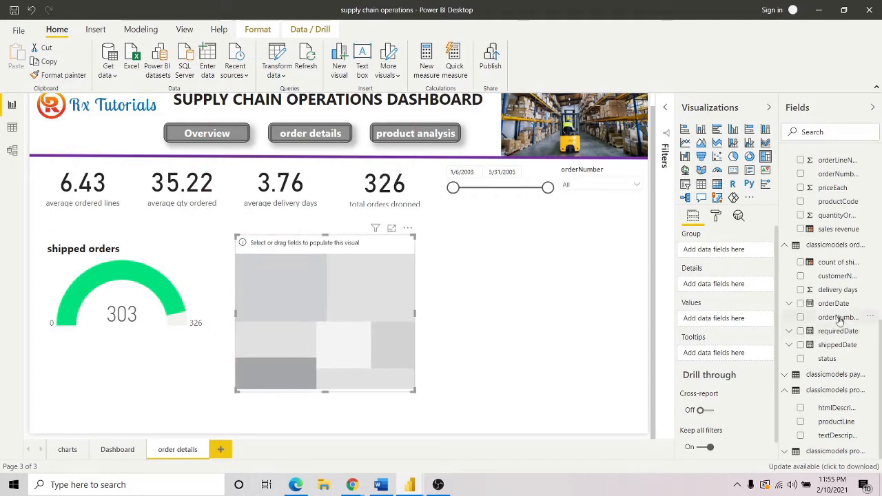
- Group the treemap by orderNumber with quantityOrdered as its values, and widen the visual
{"action": "left_click_drag", "start_coordinate": [845, 319], "coordinate": [338, 311]}
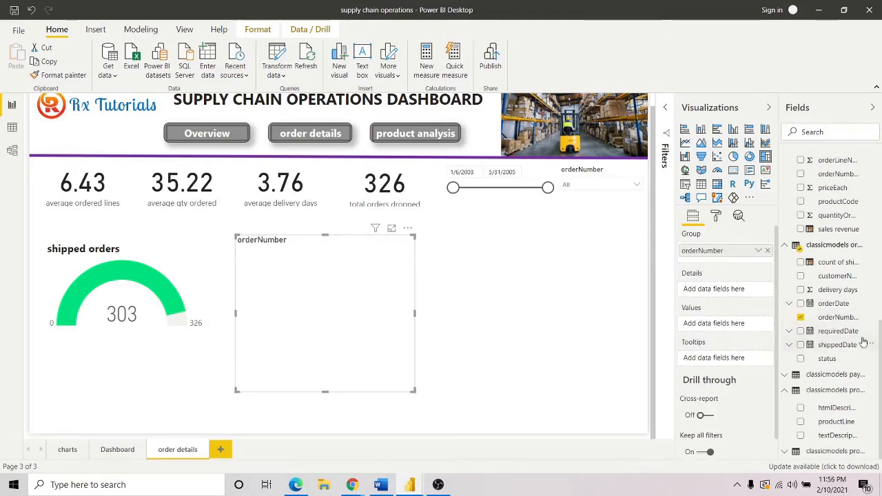
{"action": "scroll", "coordinate": [862, 341], "scroll_direction": "up", "scroll_amount": 2}
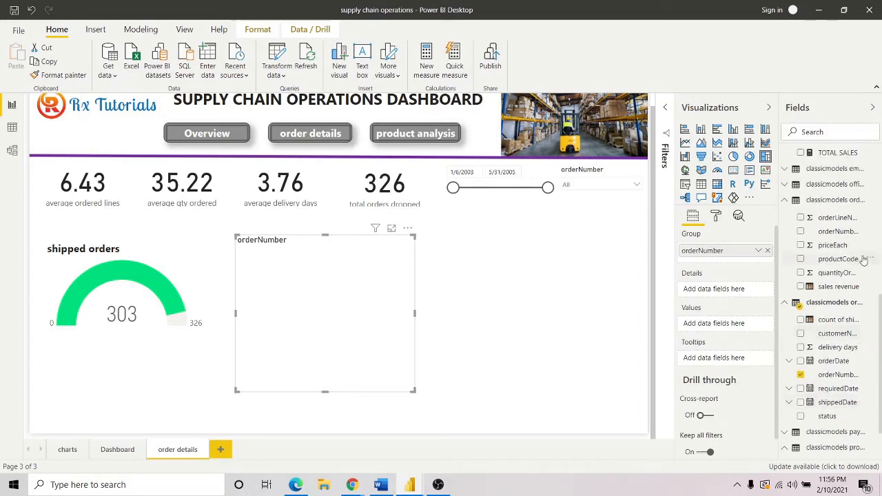
{"action": "left_click_drag", "start_coordinate": [843, 276], "coordinate": [354, 311]}
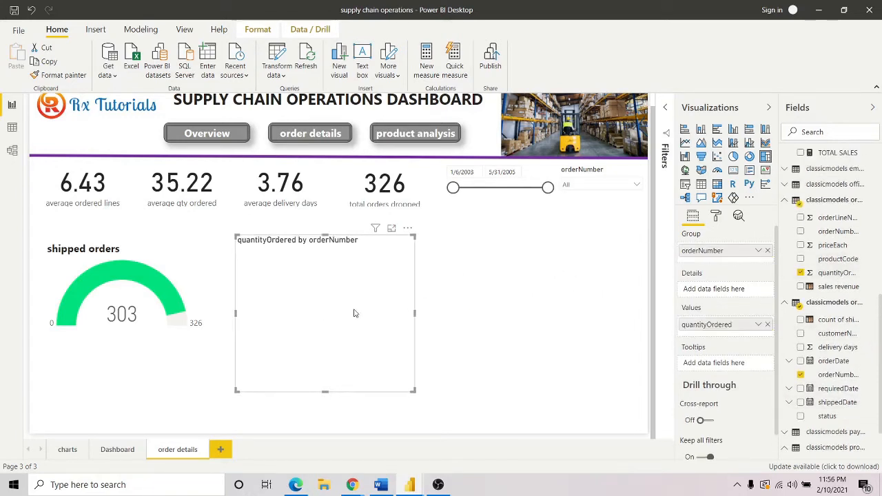
{"action": "left_click_drag", "start_coordinate": [416, 314], "coordinate": [495, 314]}
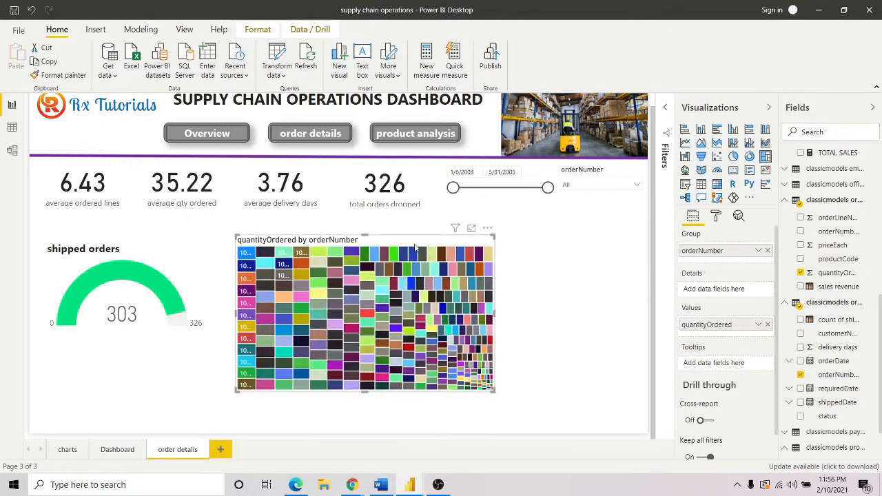
- Apply a Top N filter on orderNumber so the treemap shows the top 10 by quantityOrdered
{"action": "left_click", "coordinate": [665, 108]}
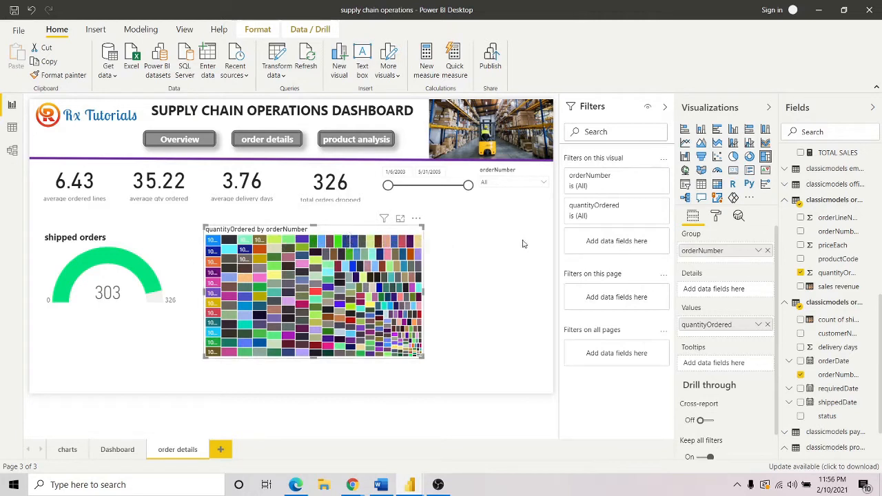
{"action": "left_click", "coordinate": [647, 176]}
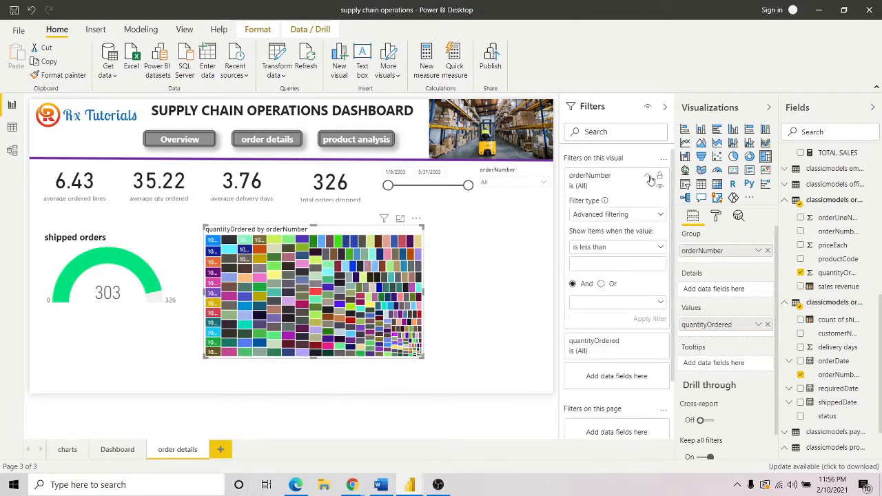
{"action": "left_click", "coordinate": [660, 215]}
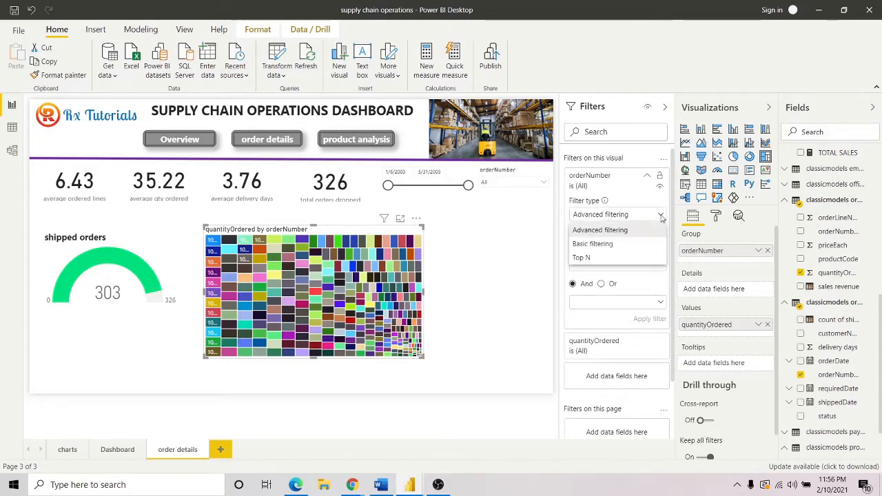
{"action": "left_click", "coordinate": [592, 258]}
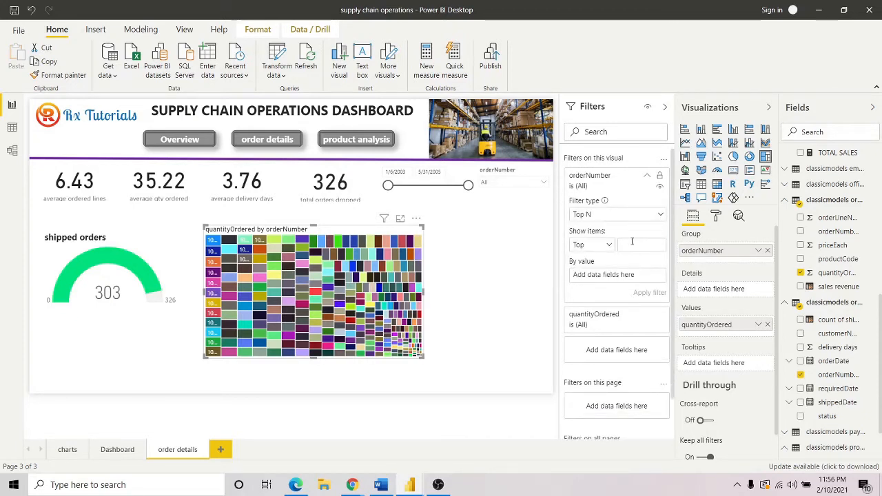
{"action": "left_click", "coordinate": [633, 244]}
{"action": "type", "text": "1"}
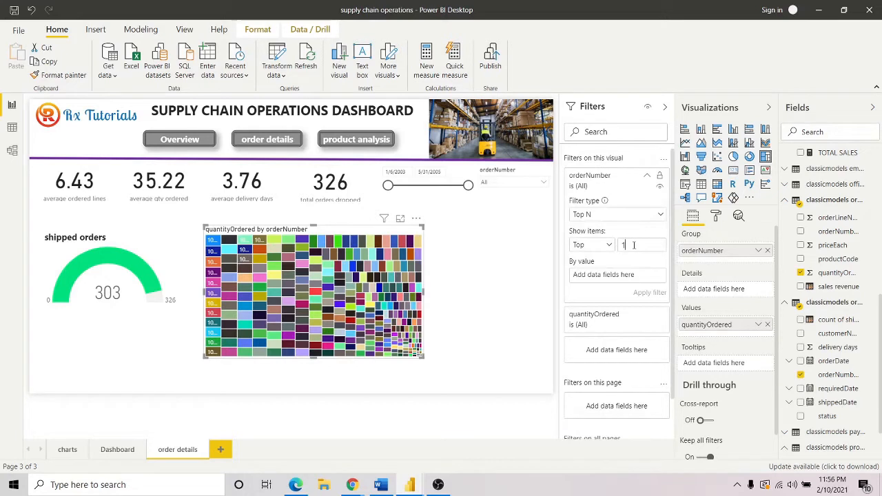
{"action": "type", "text": "0"}
{"action": "left_click_drag", "start_coordinate": [836, 276], "coordinate": [608, 277]}
{"action": "left_click_drag", "start_coordinate": [836, 272], "coordinate": [606, 275]}
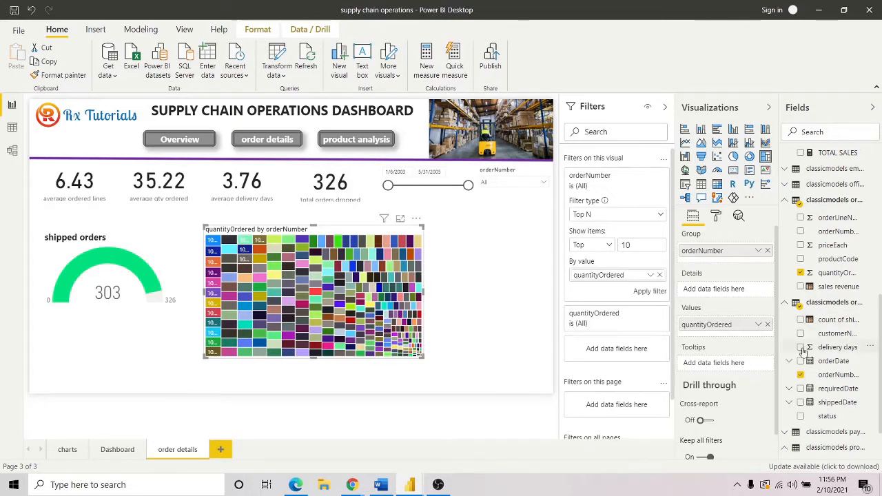
{"action": "left_click", "coordinate": [649, 292]}
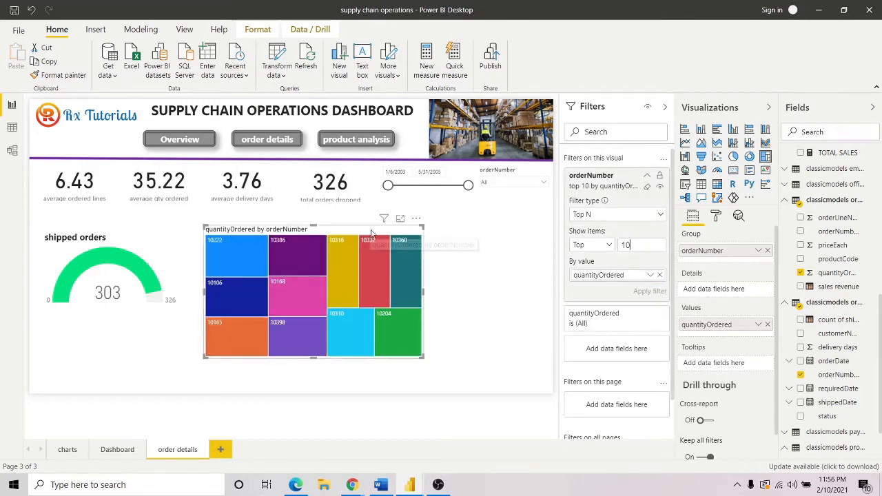
- Adjust the treemap's position and height on the page, and collapse the filter settings
{"action": "left_click_drag", "start_coordinate": [377, 232], "coordinate": [383, 232]}
{"action": "left_click_drag", "start_coordinate": [429, 357], "coordinate": [429, 375]}
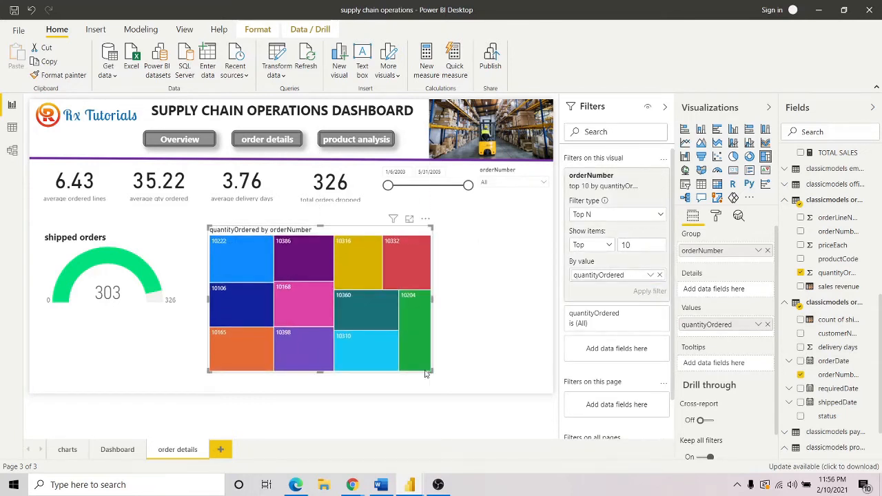
{"action": "left_click", "coordinate": [665, 110]}
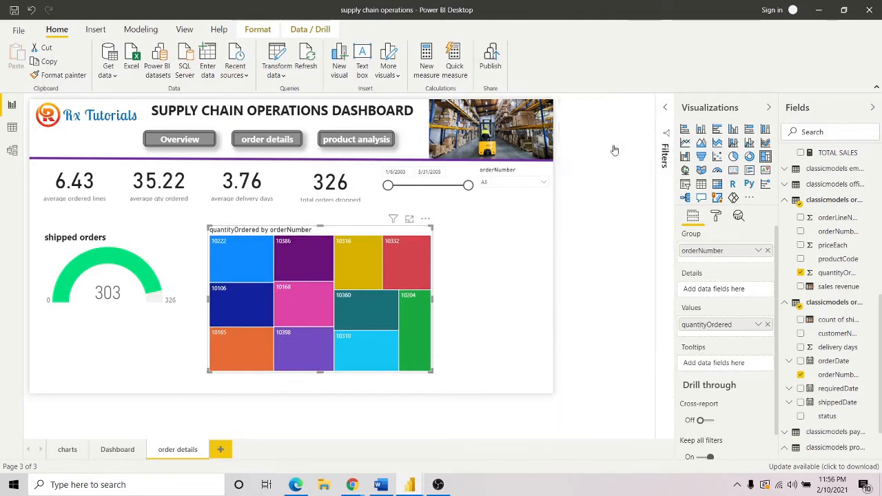
{"action": "scroll", "coordinate": [629, 340], "scroll_direction": "down", "scroll_amount": 1}
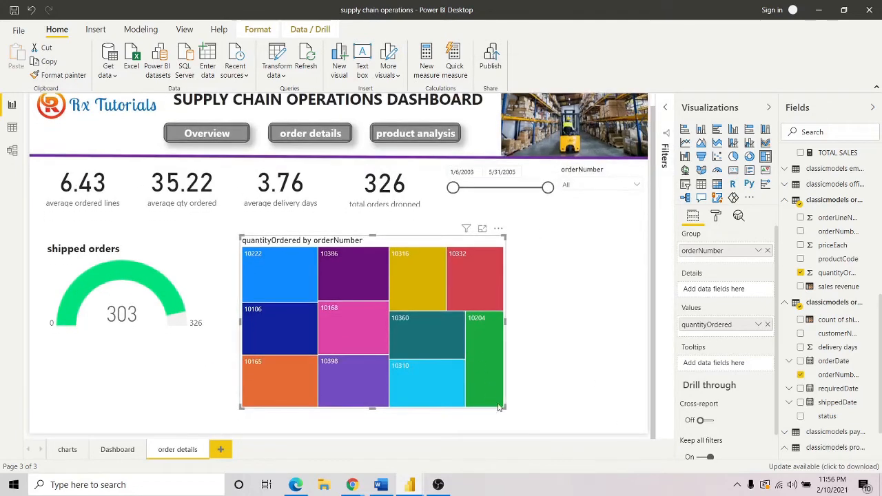
{"action": "mouse_move", "coordinate": [505, 407]}
{"action": "left_mouse_down"}
{"action": "mouse_move", "coordinate": [475, 405]}
{"action": "mouse_move", "coordinate": [504, 400]}
{"action": "left_mouse_up"}
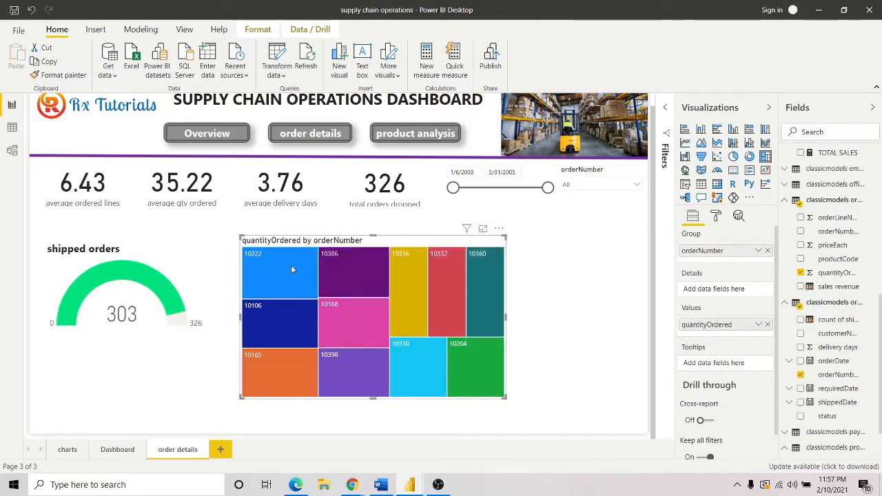
{"action": "mouse_move", "coordinate": [292, 273]}
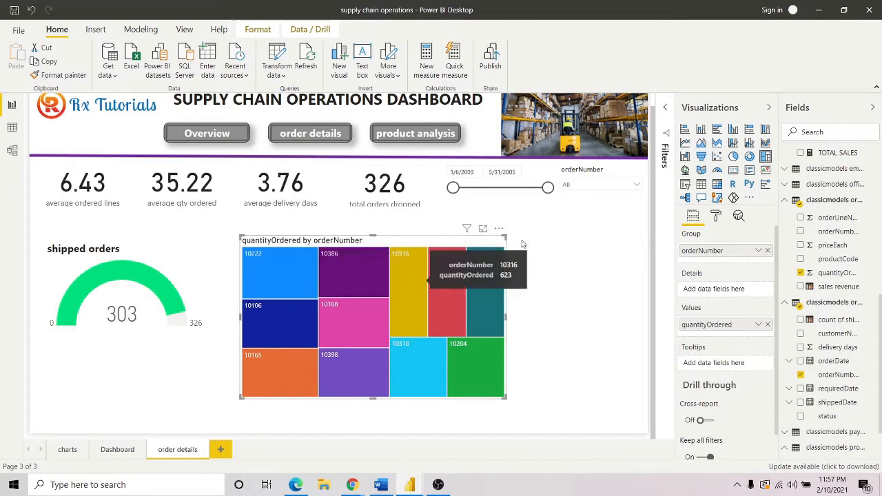
{"action": "left_click", "coordinate": [185, 268]}
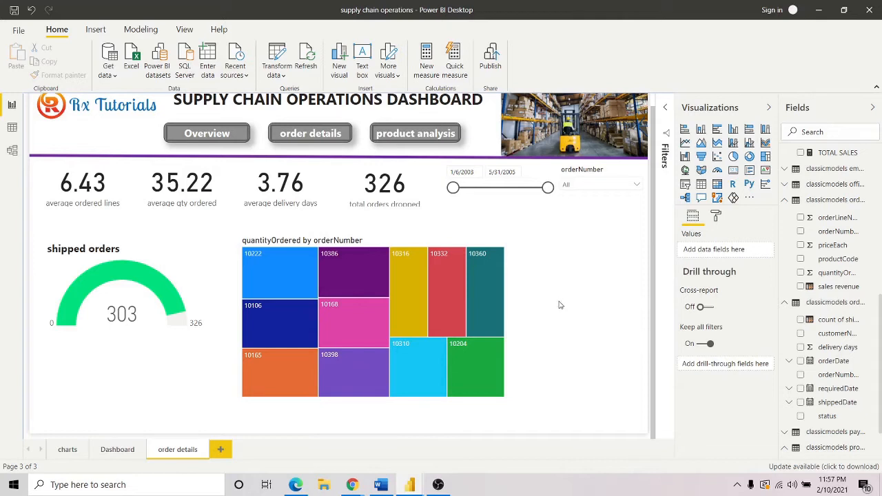
- Add an empty funnel chart beside the treemap and widen it toward the treemap
{"action": "left_click", "coordinate": [700, 156]}
{"action": "left_click_drag", "start_coordinate": [591, 260], "coordinate": [575, 266]}
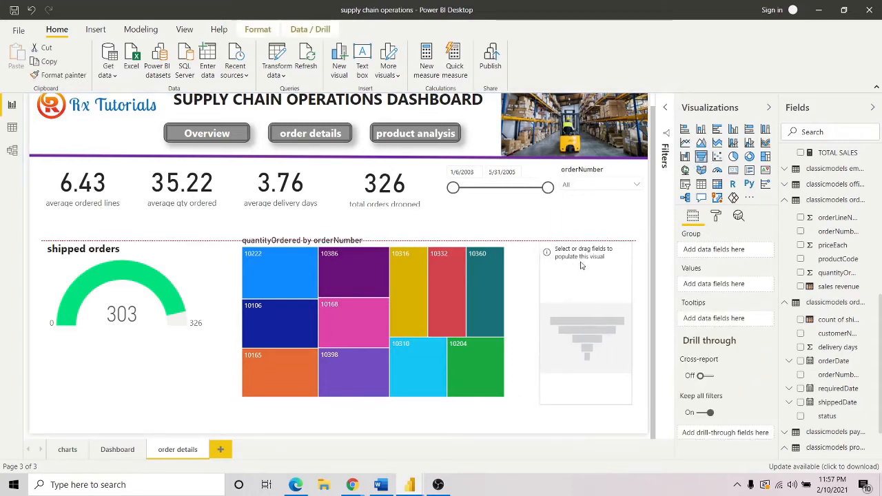
{"action": "left_click_drag", "start_coordinate": [538, 323], "coordinate": [517, 323]}
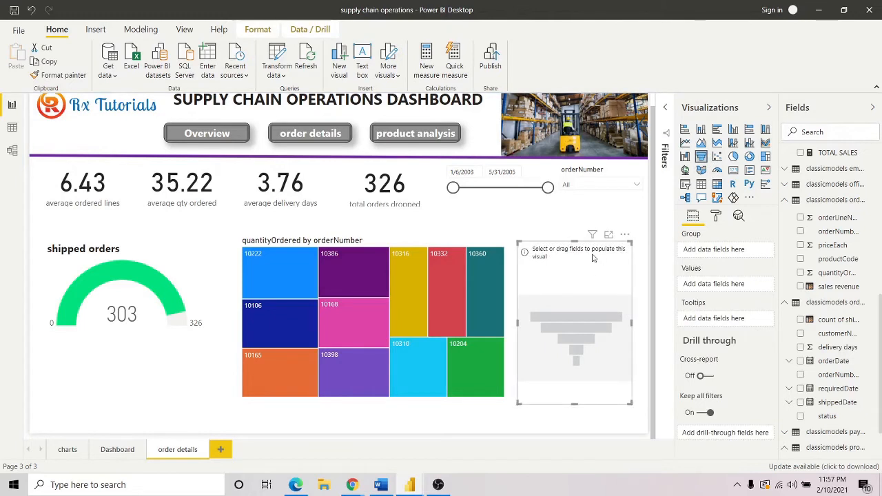
- Group the funnel chart by orderNumber and use sales revenue as its values
{"action": "scroll", "coordinate": [848, 363], "scroll_direction": "down", "scroll_amount": 2}
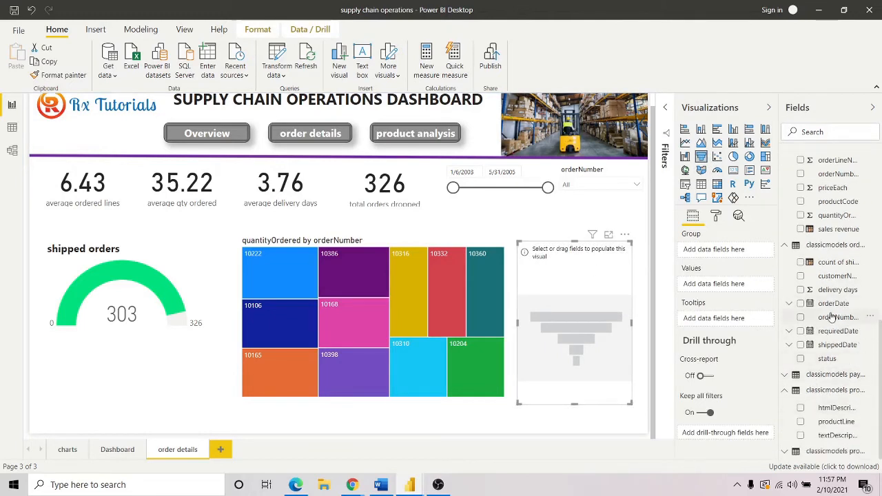
{"action": "left_click_drag", "start_coordinate": [836, 318], "coordinate": [560, 332]}
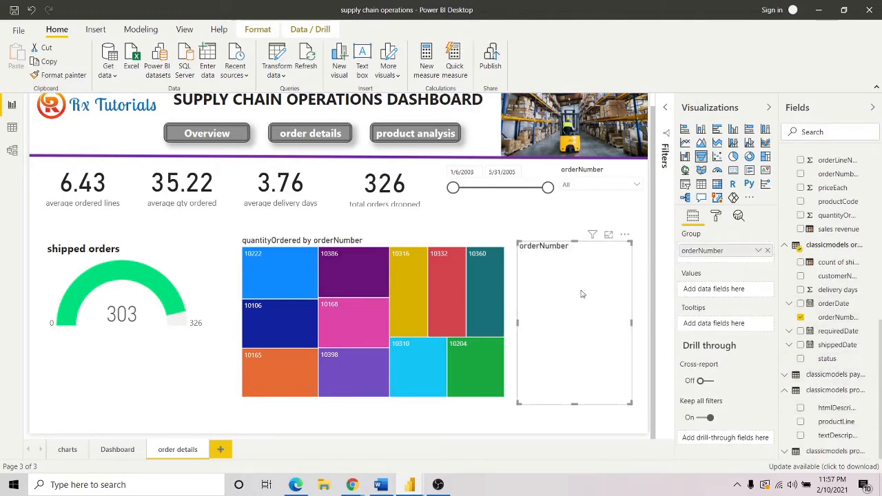
{"action": "scroll", "coordinate": [855, 298], "scroll_direction": "up", "scroll_amount": 3}
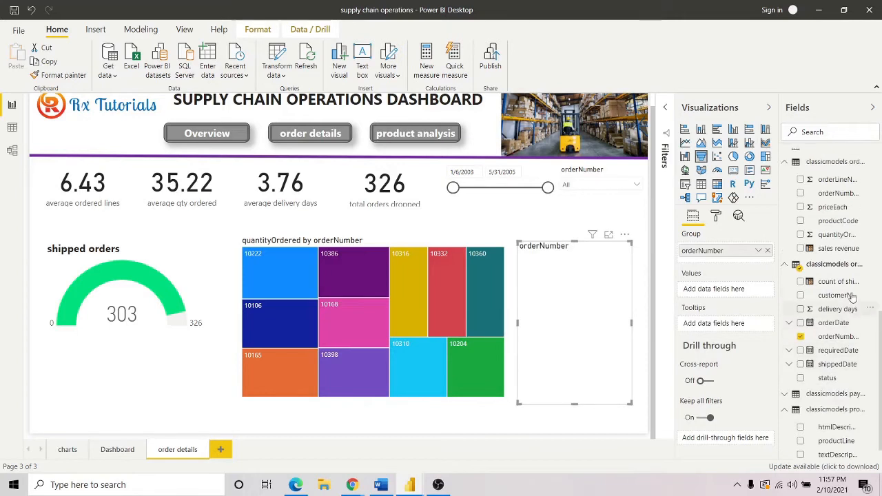
{"action": "left_click_drag", "start_coordinate": [839, 344], "coordinate": [586, 329]}
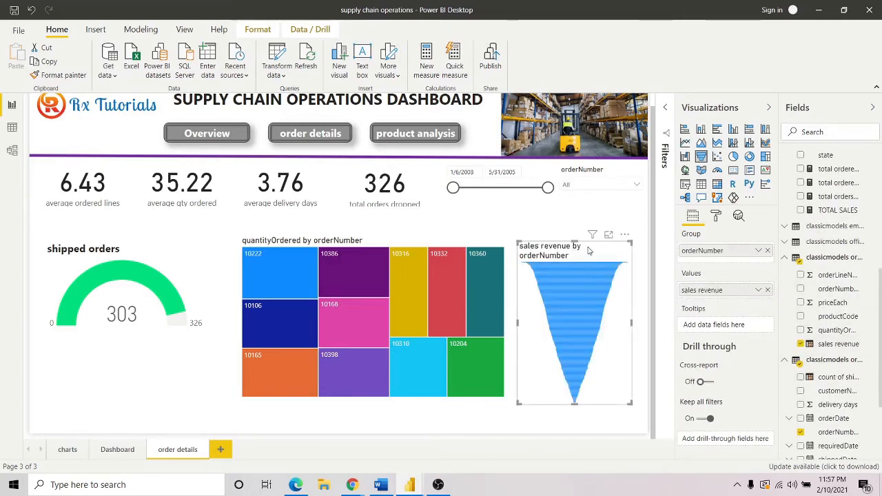
- Apply a Top N filter on orderNumber so the funnel chart shows the top 10 by sales revenue, and collapse the filter settings
{"action": "left_click", "coordinate": [667, 111]}
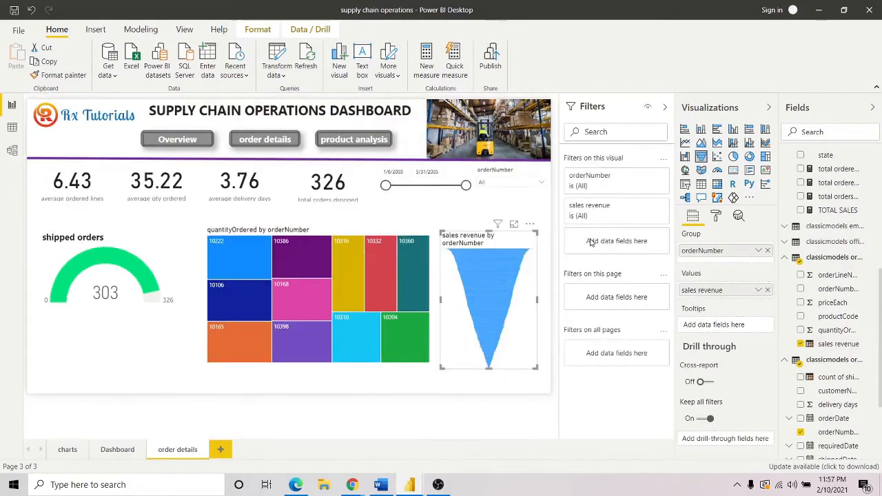
{"action": "left_click", "coordinate": [648, 178]}
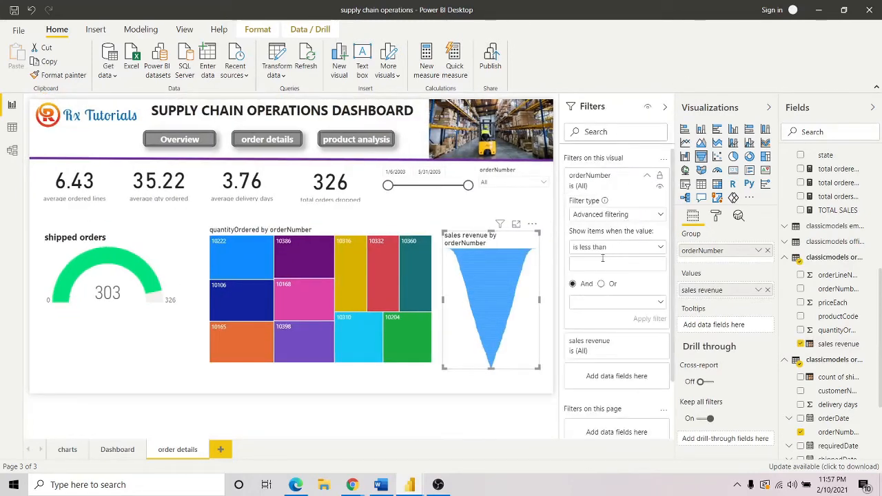
{"action": "left_click", "coordinate": [658, 217]}
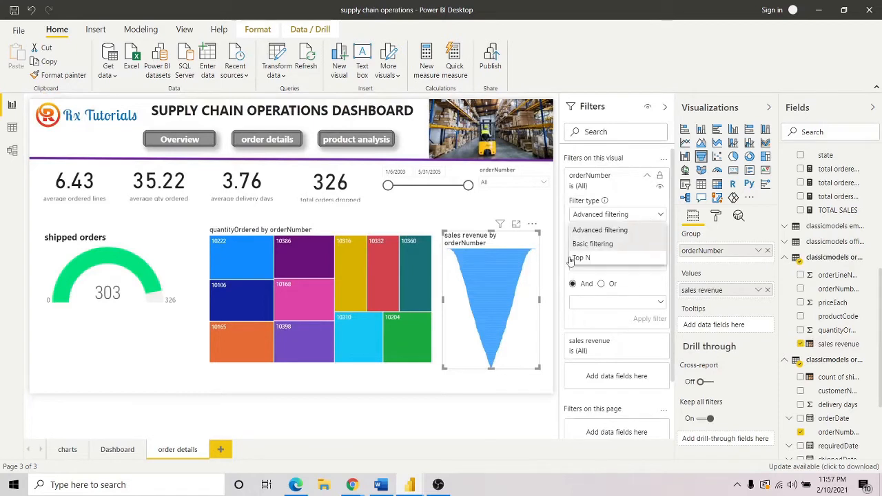
{"action": "left_click", "coordinate": [590, 258]}
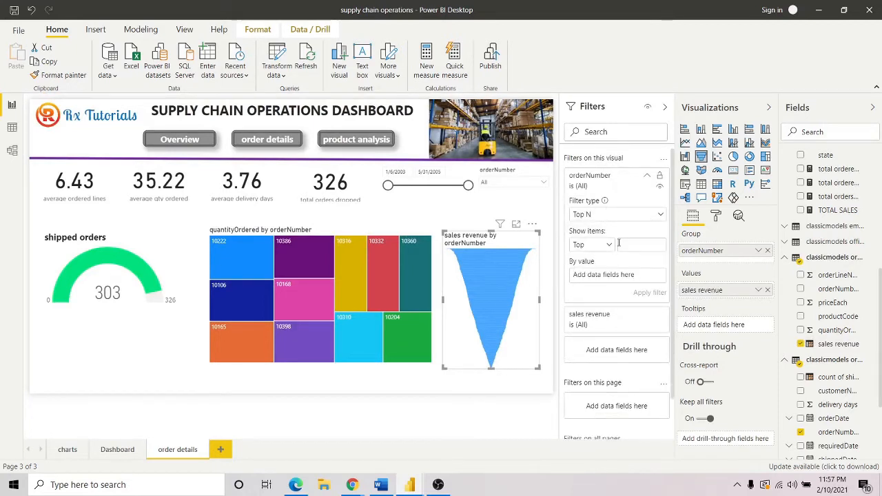
{"action": "left_click", "coordinate": [618, 243]}
{"action": "type", "text": "10"}
{"action": "left_click_drag", "start_coordinate": [839, 343], "coordinate": [609, 276]}
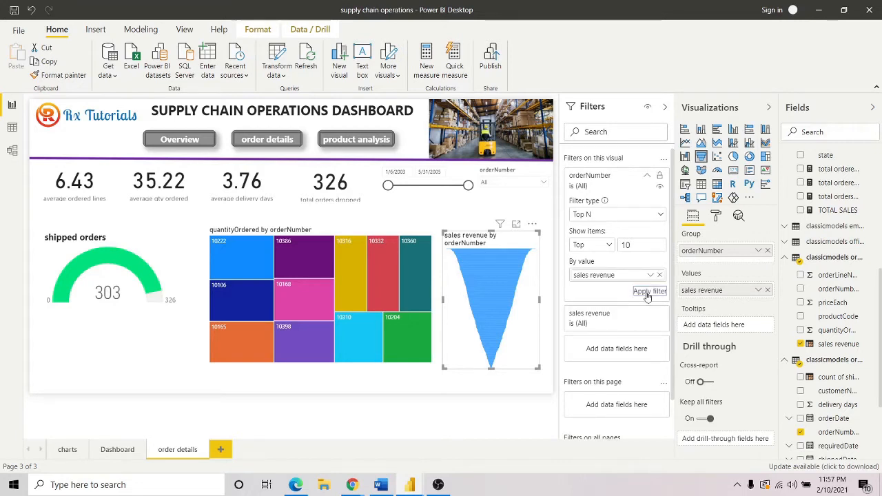
{"action": "left_click", "coordinate": [649, 292]}
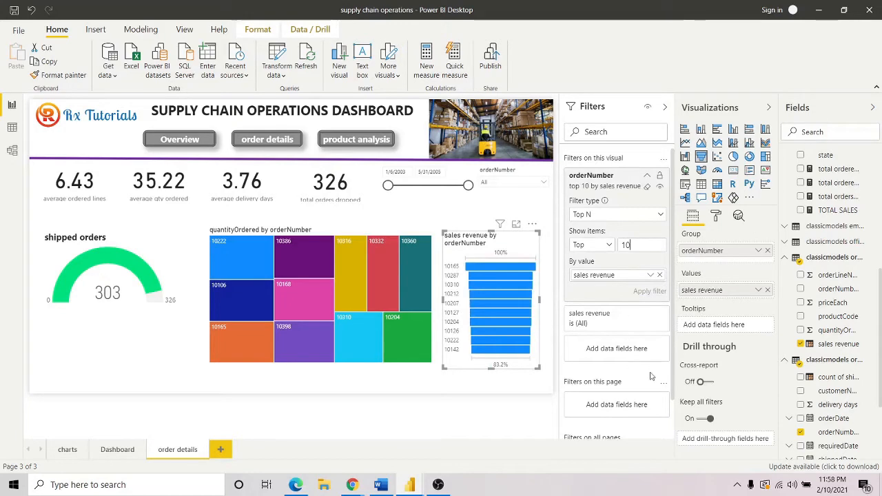
{"action": "left_click", "coordinate": [667, 107]}
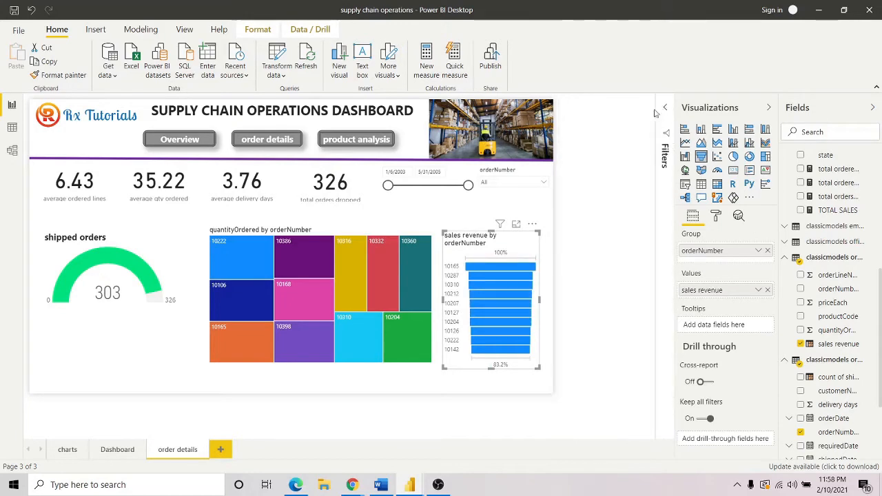
- Move the treemap closer to the shipped orders gauge, and reposition and enlarge the funnel chart beside it
{"action": "left_click_drag", "start_coordinate": [629, 416], "coordinate": [640, 417]}
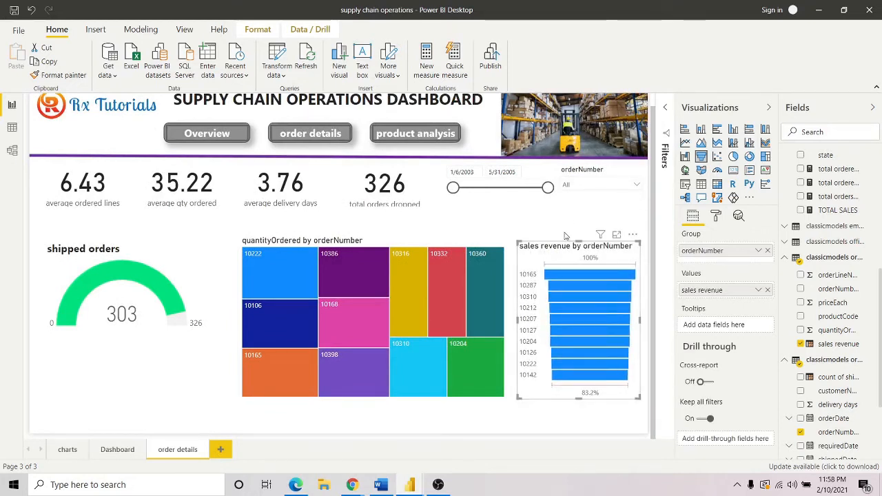
{"action": "left_click", "coordinate": [349, 221]}
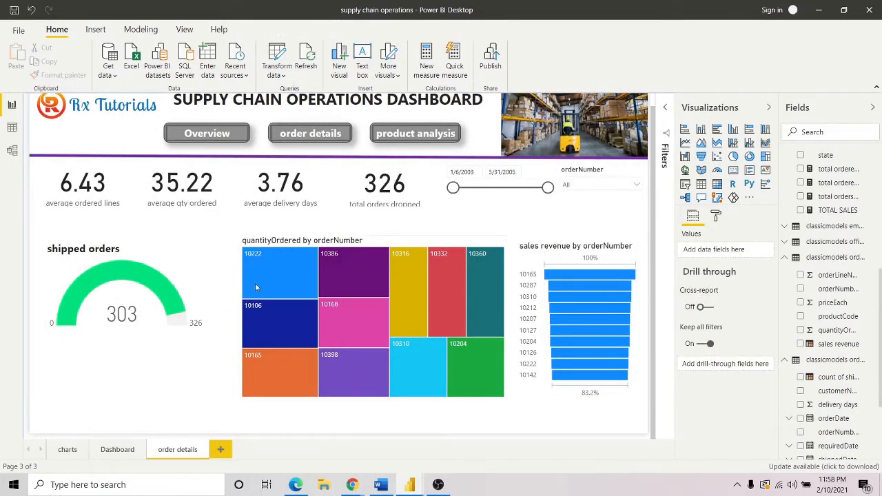
{"action": "left_click_drag", "start_coordinate": [391, 245], "coordinate": [364, 242]}
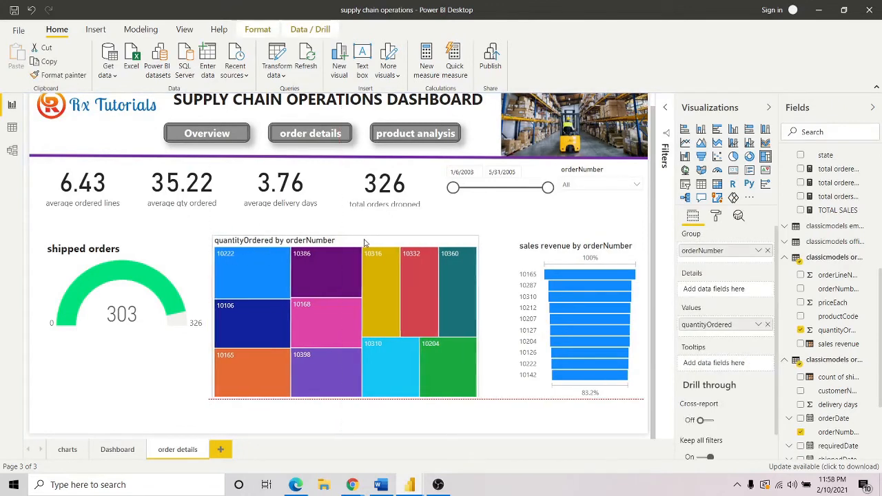
{"action": "left_click", "coordinate": [591, 250]}
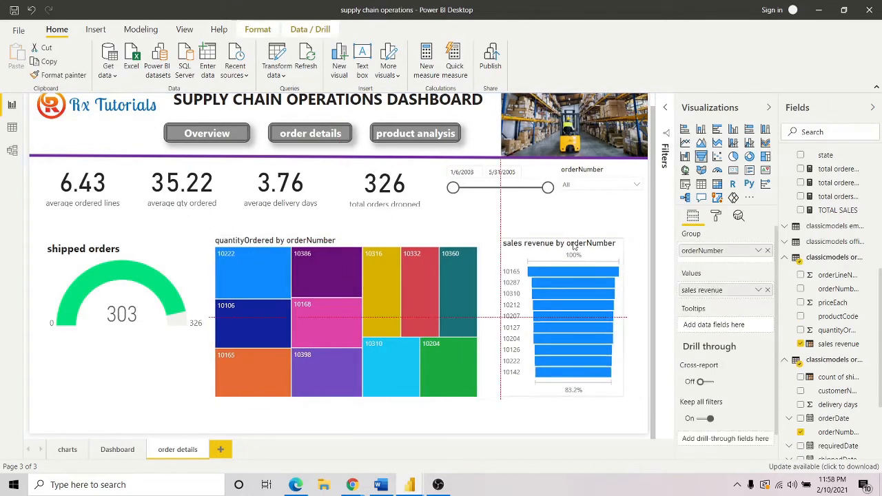
{"action": "left_click_drag", "start_coordinate": [575, 246], "coordinate": [557, 242]}
{"action": "left_click_drag", "start_coordinate": [562, 397], "coordinate": [563, 403]}
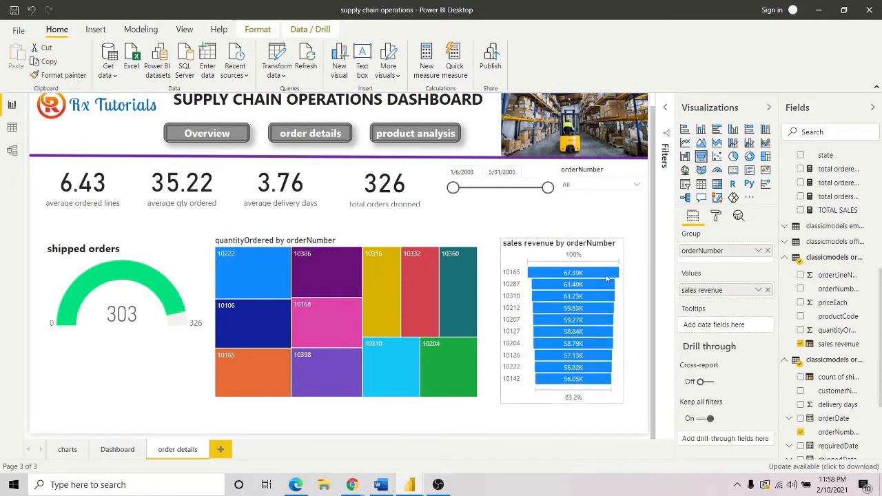
{"action": "left_click_drag", "start_coordinate": [622, 321], "coordinate": [640, 320]}
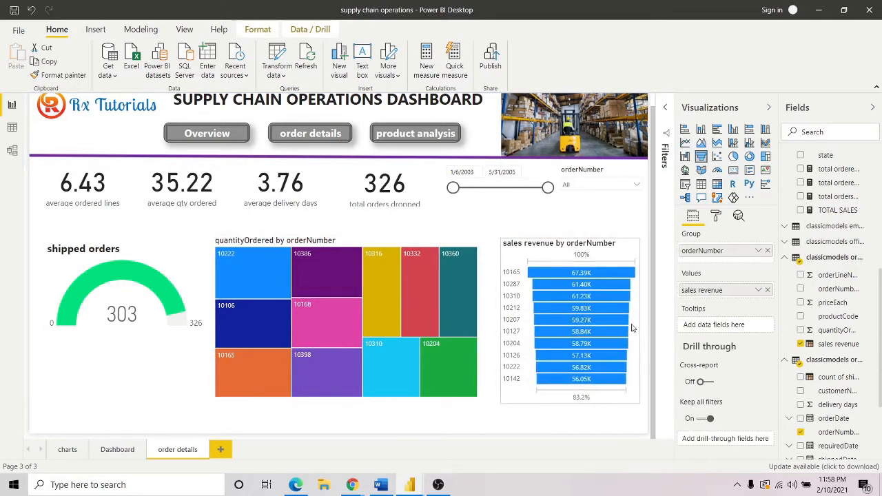
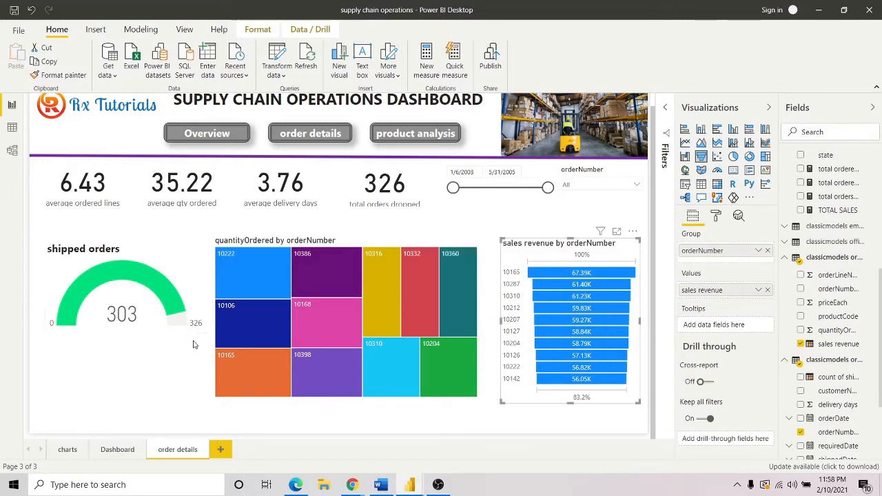
{"action": "left_click", "coordinate": [393, 245]}
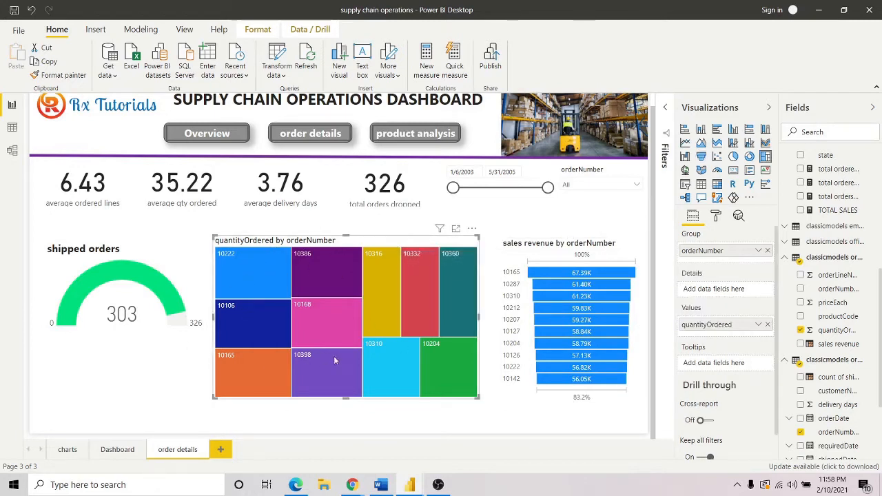
{"action": "left_click_drag", "start_coordinate": [557, 248], "coordinate": [540, 250]}
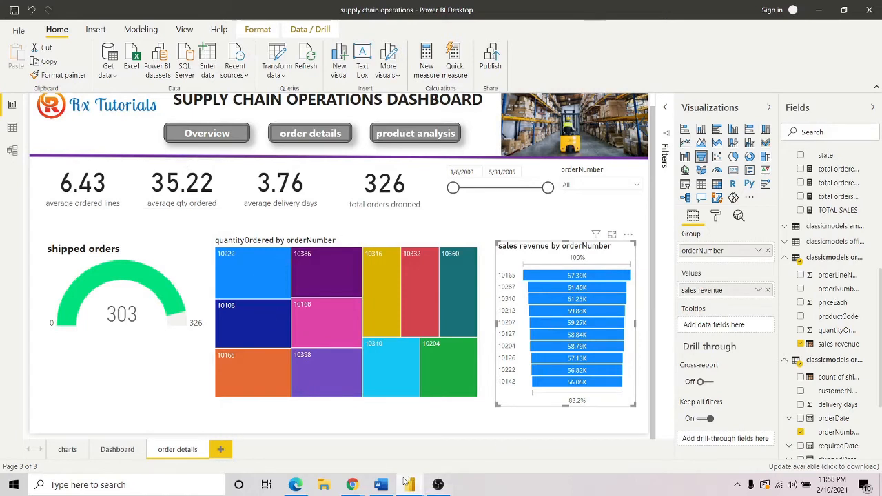
- Examine the product analysis page of the Supply chain operations Dashboard report with Top 10, Top 20 and Top 5 selected, and return to the working report
{"action": "mouse_move", "coordinate": [409, 484]}
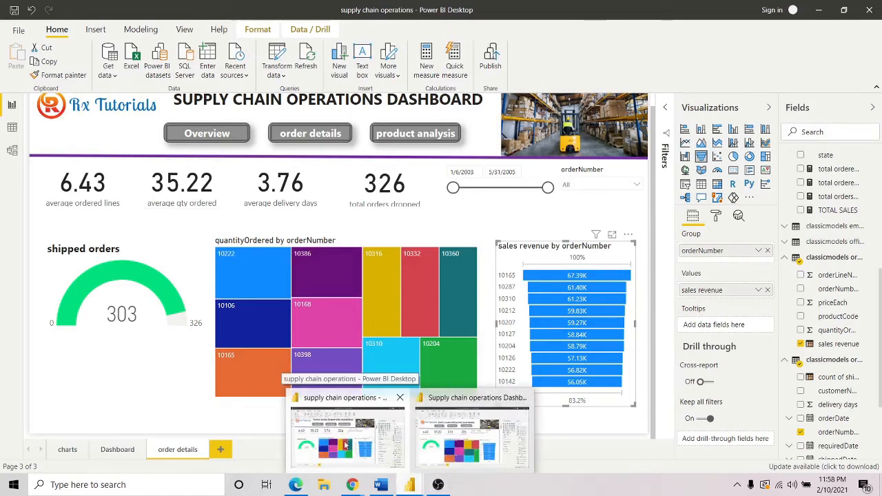
{"action": "left_click", "coordinate": [472, 433]}
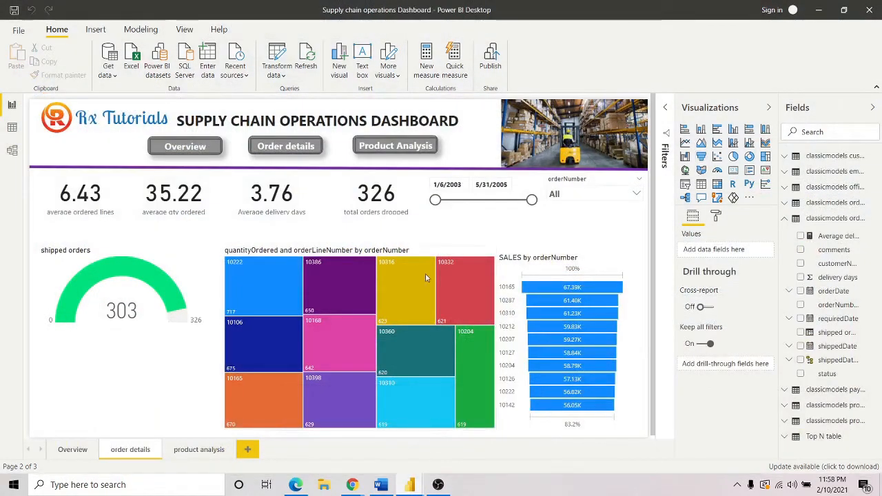
{"action": "left_click", "coordinate": [209, 449]}
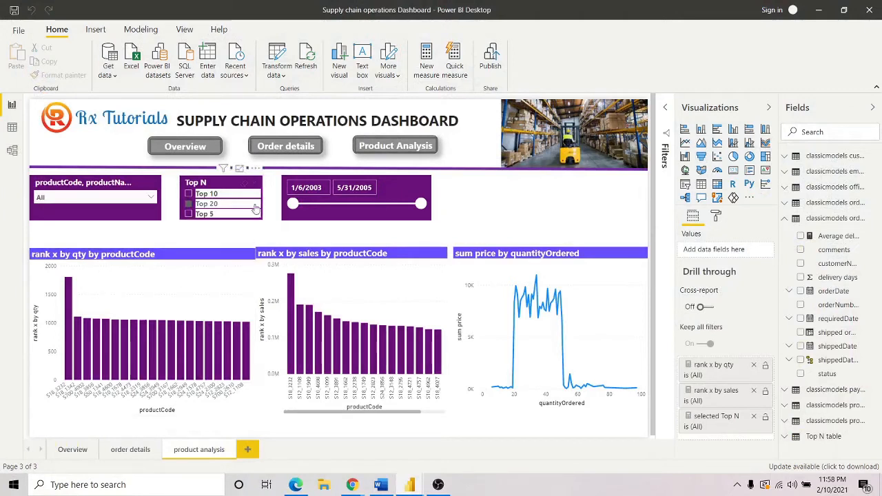
{"action": "left_click", "coordinate": [191, 196]}
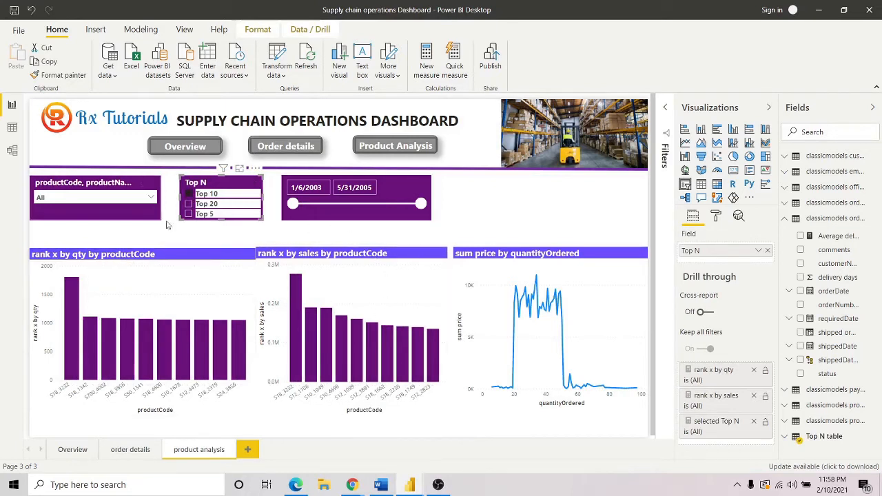
{"action": "left_click", "coordinate": [198, 195]}
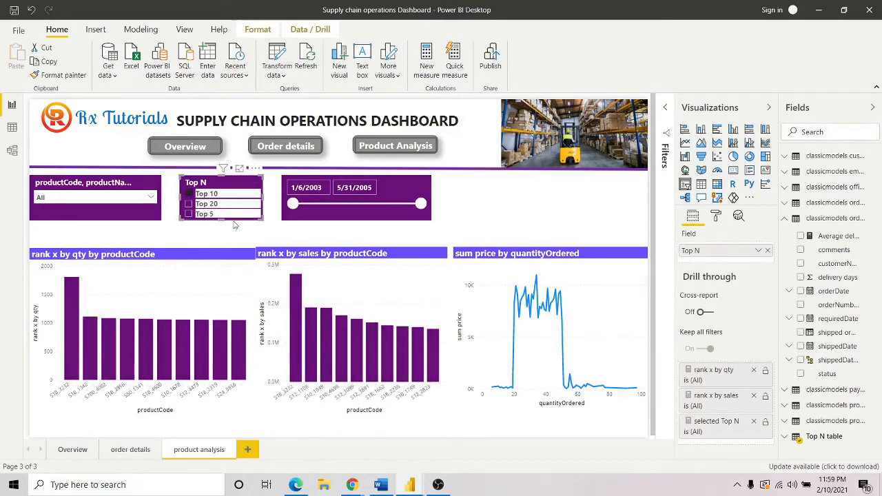
{"action": "left_click", "coordinate": [189, 204]}
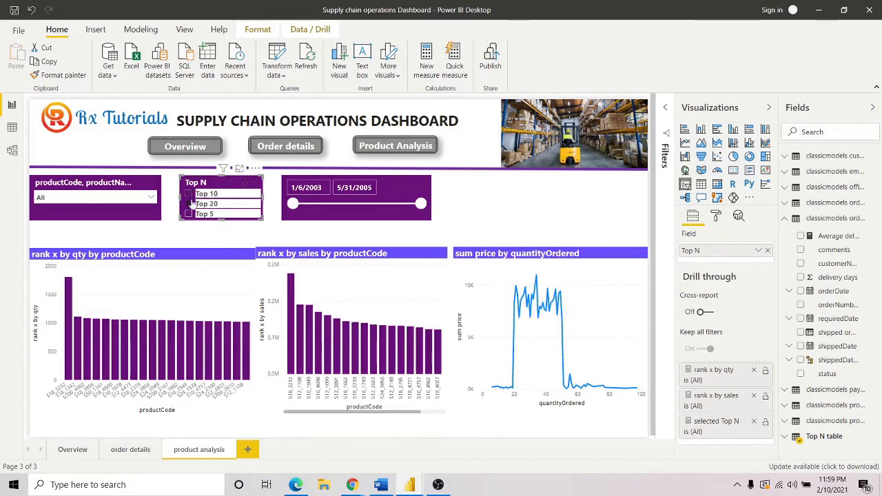
{"action": "left_click", "coordinate": [189, 214]}
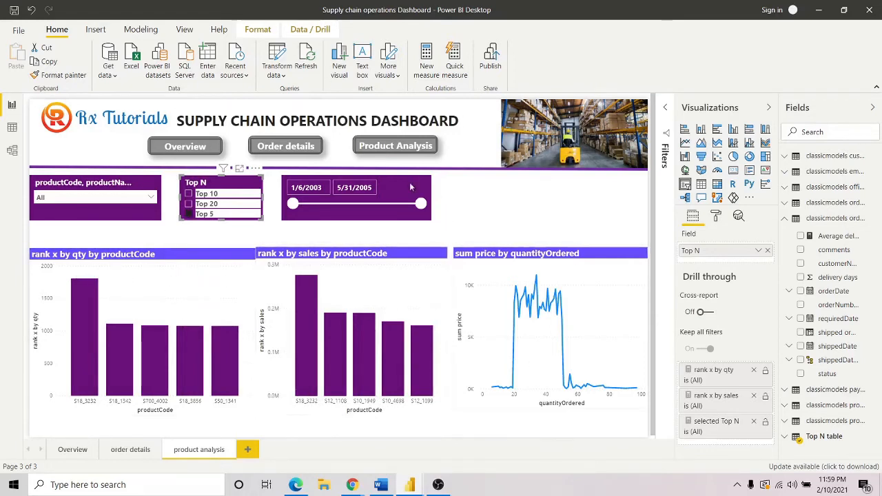
{"action": "mouse_move", "coordinate": [398, 476]}
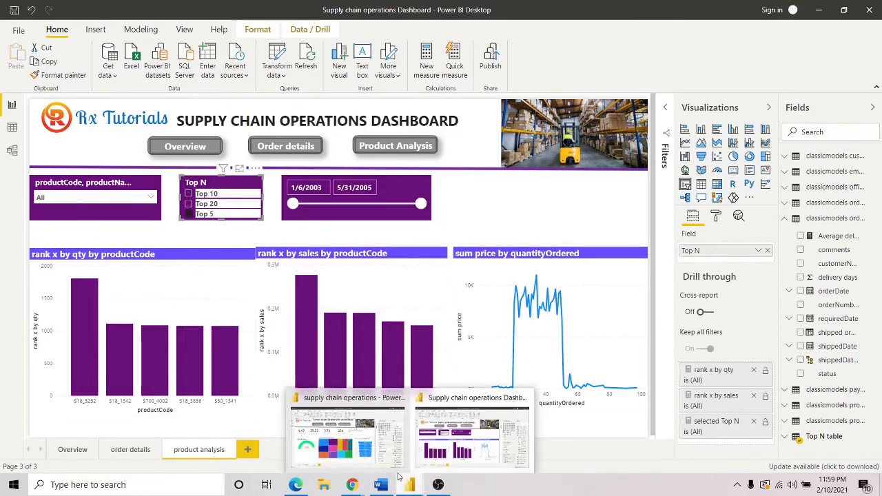
{"action": "left_click", "coordinate": [348, 431]}
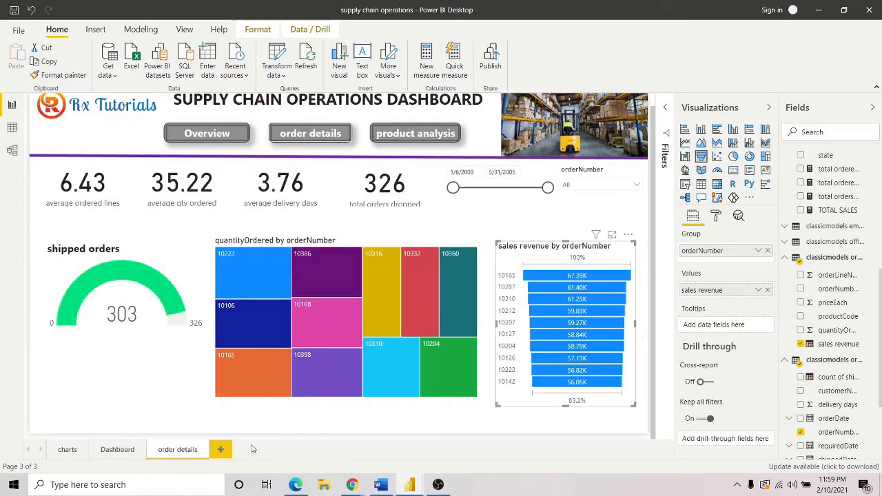
- Duplicate the order details page and rename the copy product analysis
{"action": "right_click", "coordinate": [183, 452]}
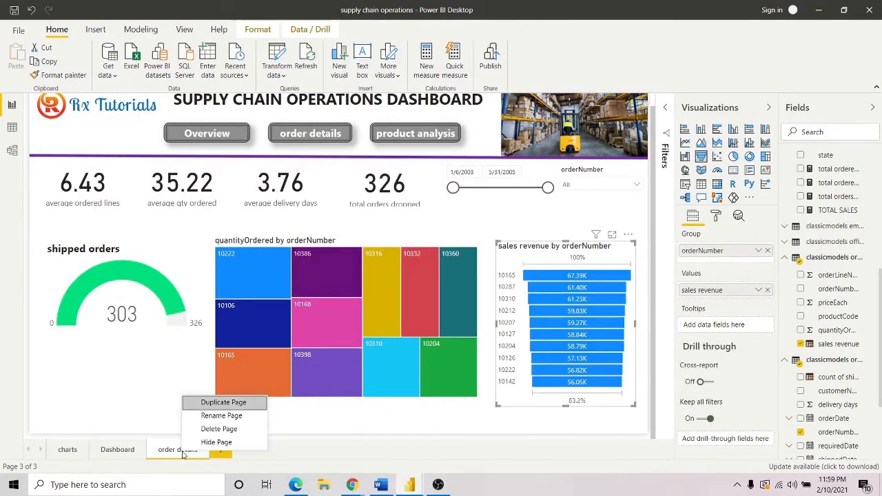
{"action": "left_click", "coordinate": [224, 405]}
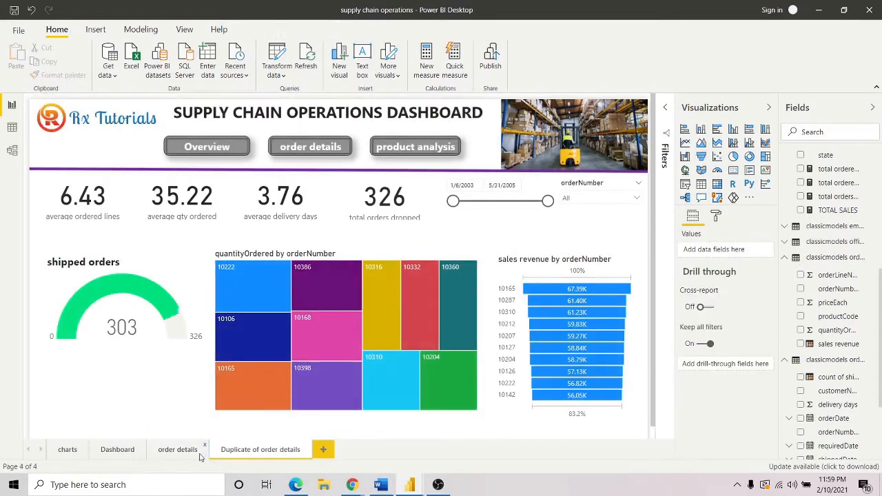
{"action": "double_click", "coordinate": [276, 450]}
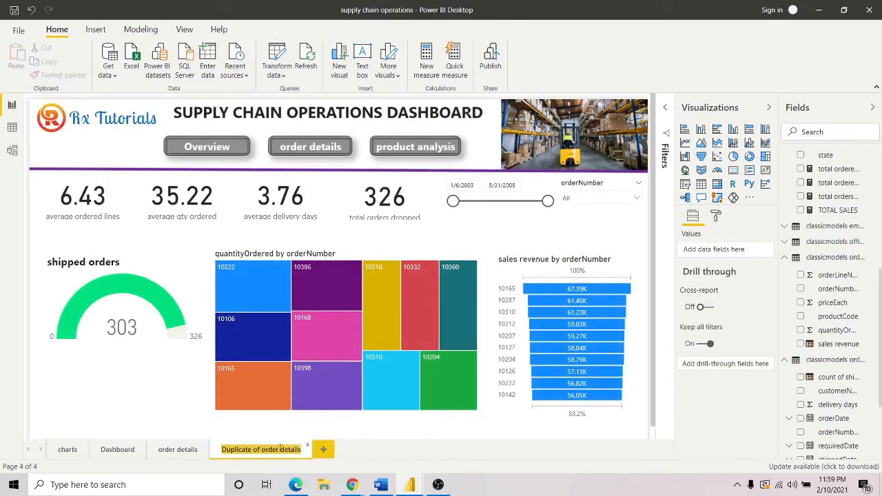
{"action": "type", "text": "product"}
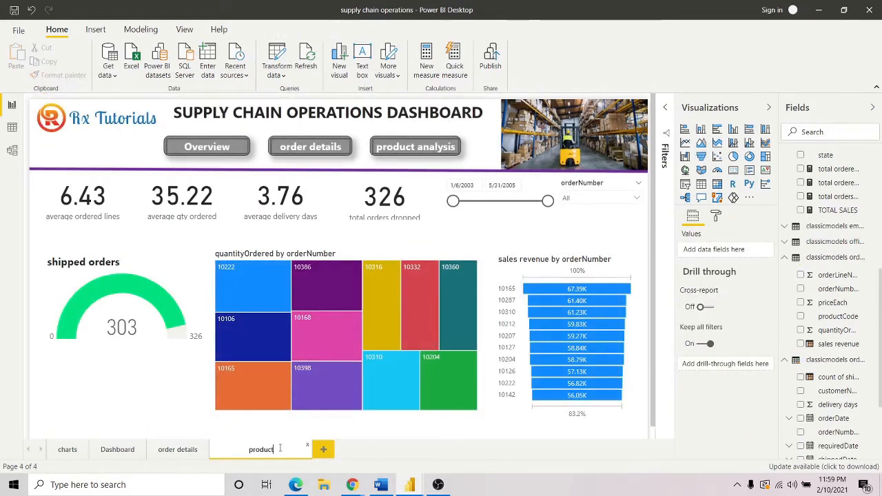
{"action": "type", "text": " analys"}
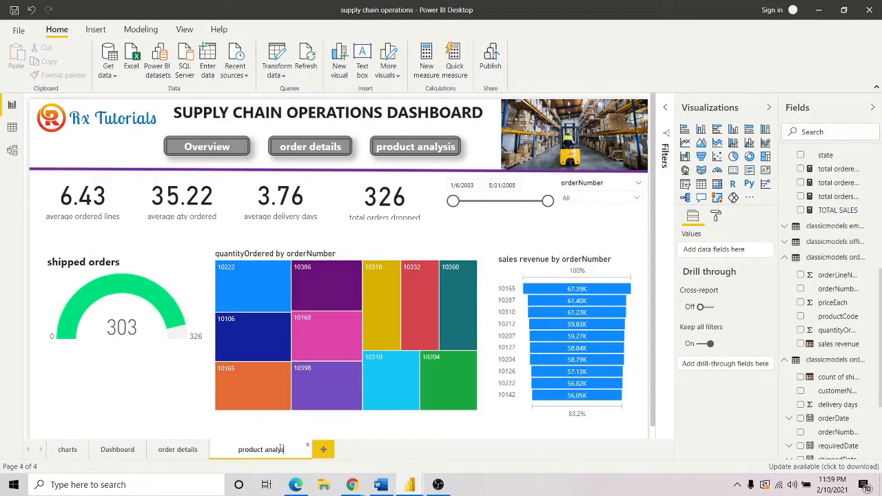
{"action": "type", "text": "is"}
{"action": "key", "text": "Return"}
- Delete the shipped orders gauge, the quantityOrdered treemap and the sales revenue funnel chart from the product analysis page
{"action": "left_click", "coordinate": [169, 281]}
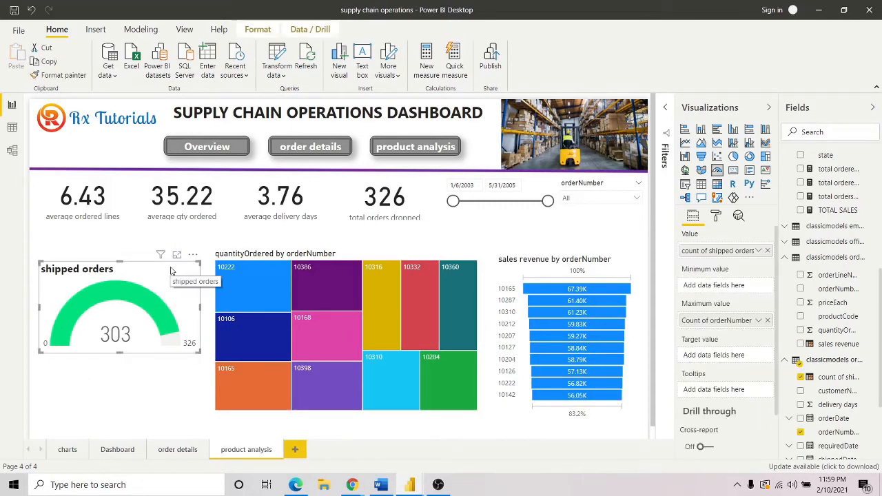
{"action": "left_click", "coordinate": [372, 257]}
{"action": "left_click", "coordinate": [570, 261]}
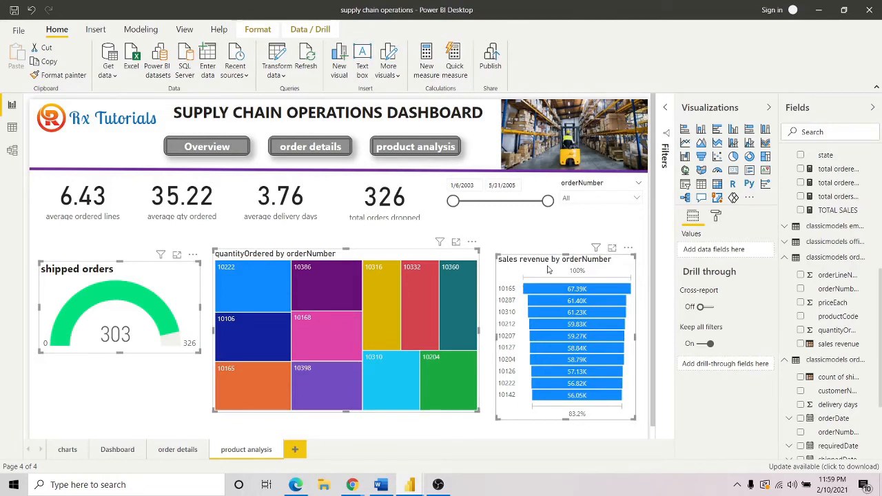
{"action": "key", "text": "Delete"}
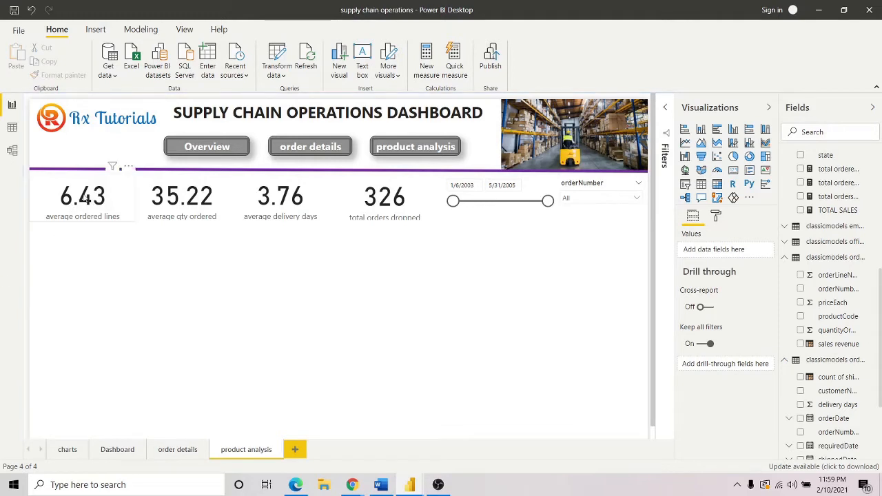
- Delete the four summary cards, the date range slicer and the orderNumber slicer from the product analysis page
{"action": "left_click", "coordinate": [107, 201]}
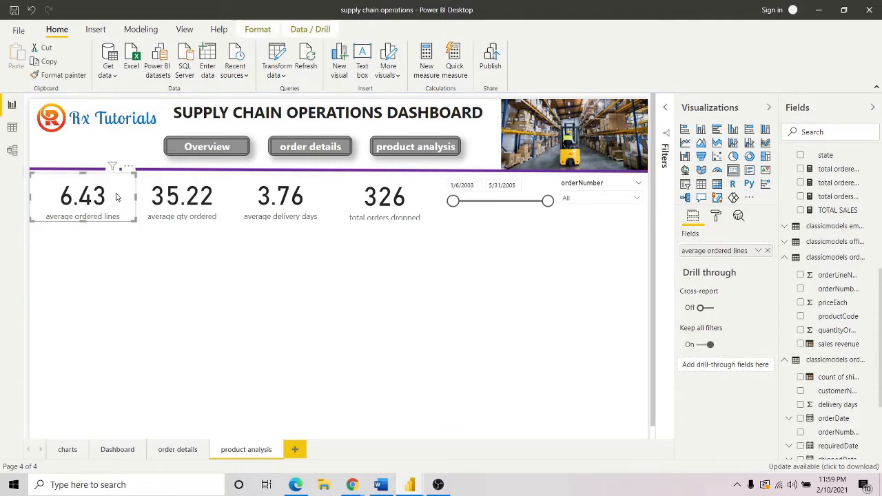
{"action": "left_click", "coordinate": [183, 185], "text": "ctrl"}
{"action": "left_click", "coordinate": [288, 184], "text": "ctrl"}
{"action": "left_click", "coordinate": [413, 180], "text": "ctrl"}
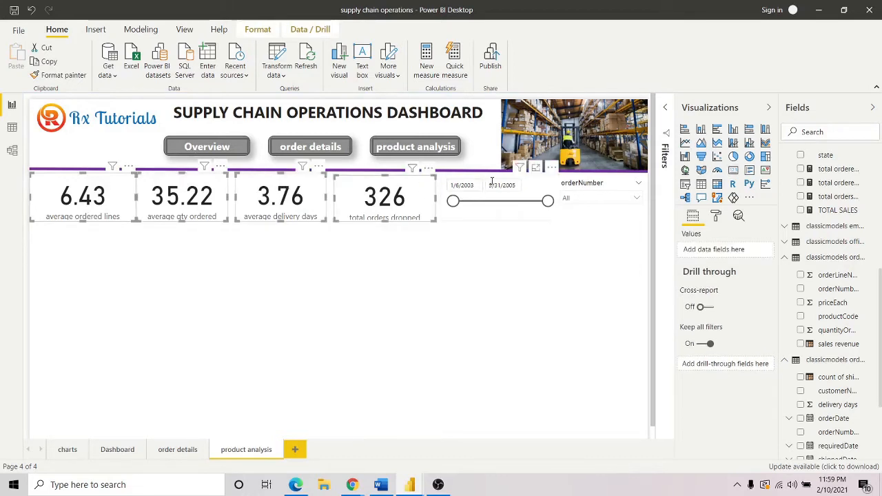
{"action": "left_click", "coordinate": [557, 188], "text": "ctrl"}
{"action": "left_click", "coordinate": [618, 184], "text": "ctrl"}
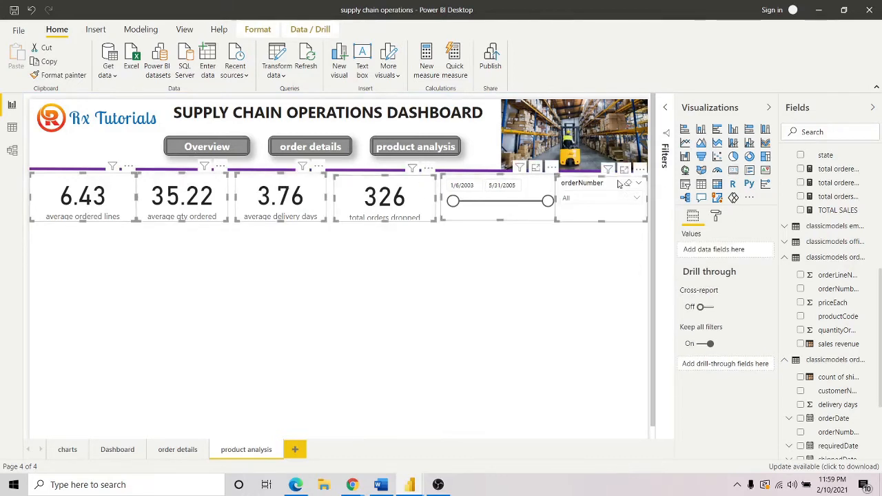
{"action": "key", "text": "Delete"}
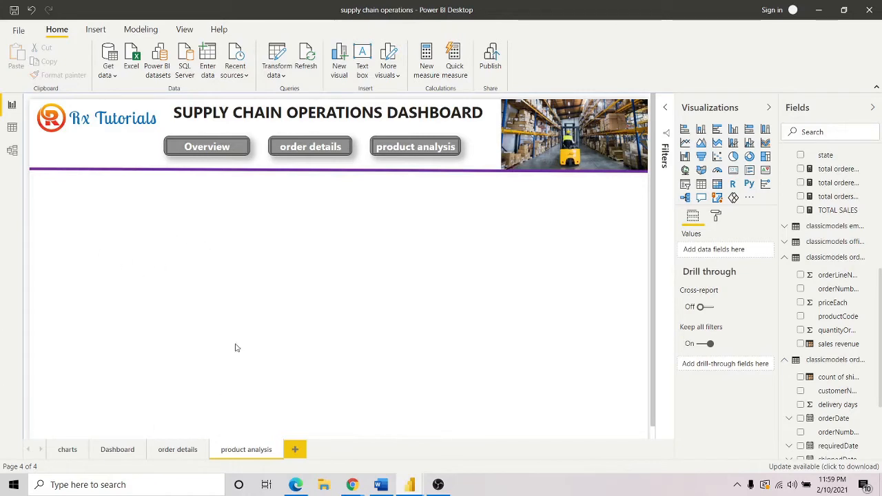
- Review the slicers and charts on the Supply chain operations Dashboard report's product analysis page, and return to the working report
{"action": "left_click", "coordinate": [518, 417]}
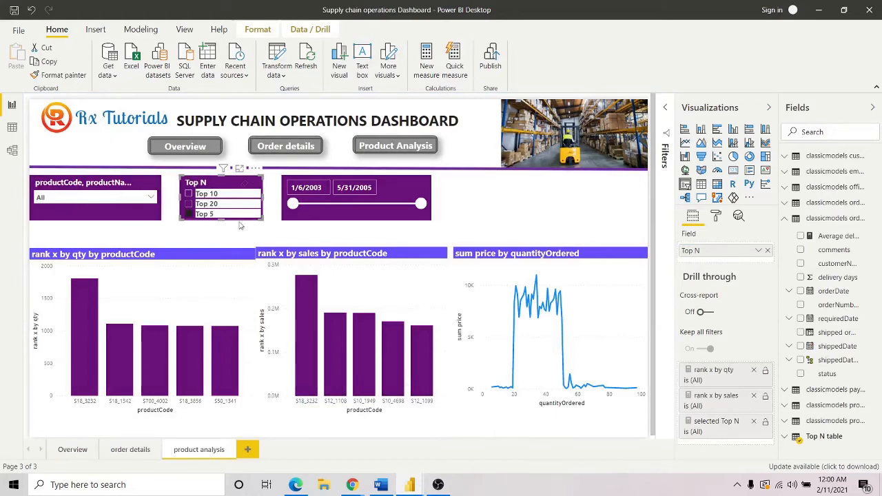
{"action": "mouse_move", "coordinate": [406, 484]}
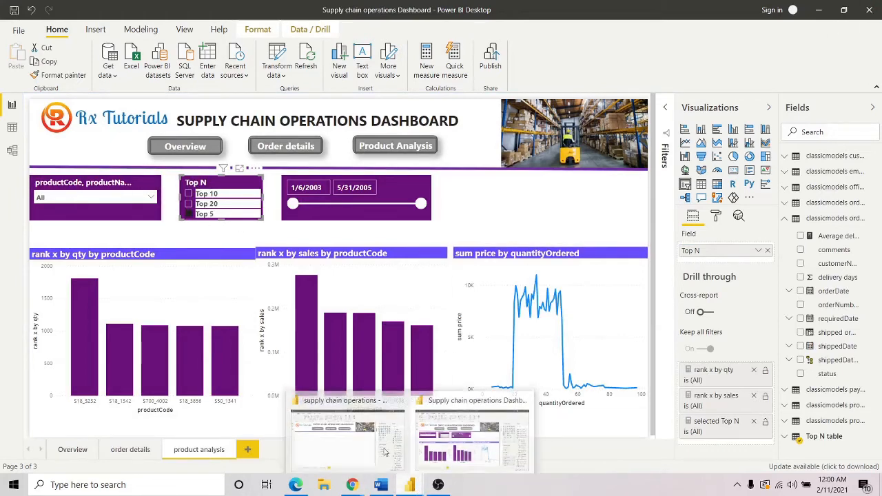
{"action": "left_click", "coordinate": [348, 437]}
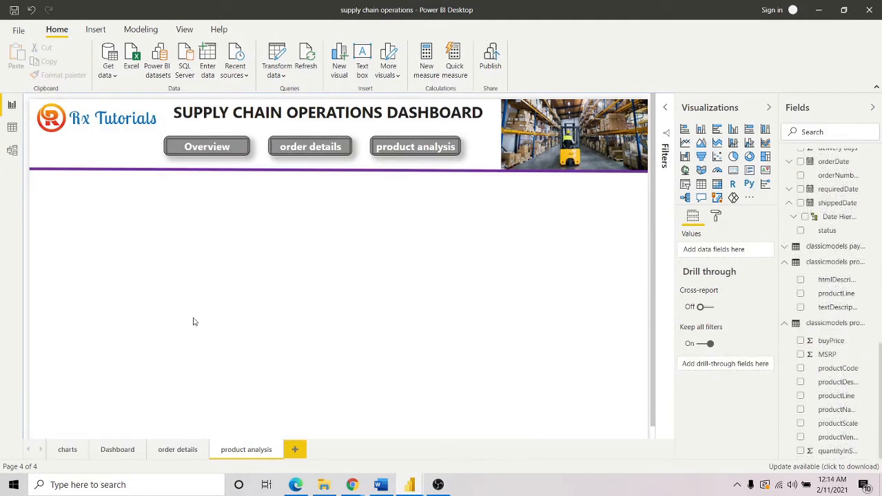
- Add a slicer with productCode and productName as a hierarchy, and check the product name nested under S10_1678
{"action": "left_click", "coordinate": [684, 184]}
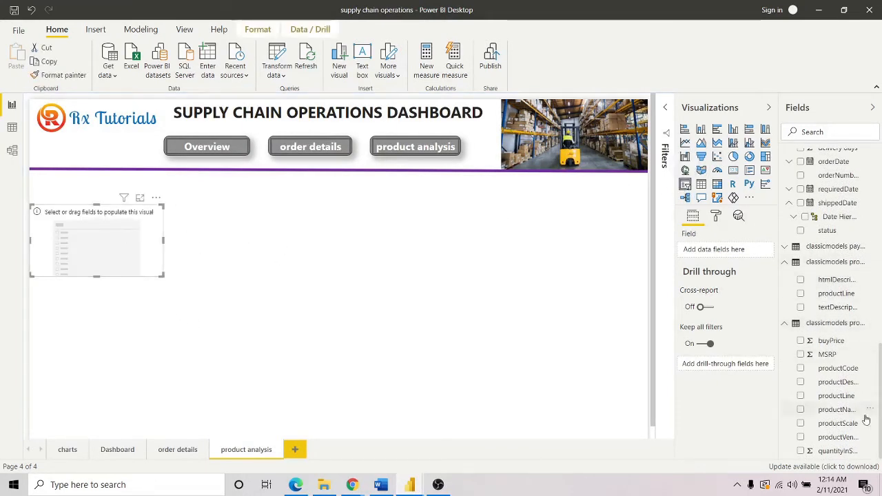
{"action": "left_click_drag", "start_coordinate": [842, 369], "coordinate": [138, 251]}
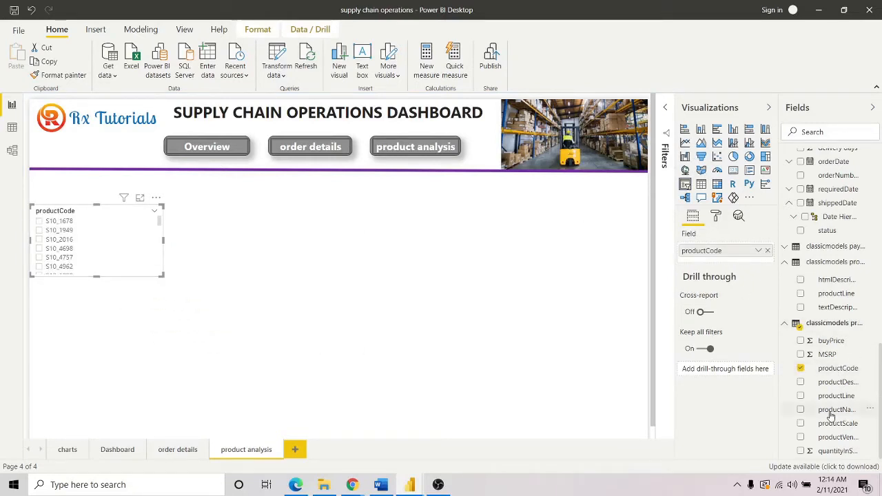
{"action": "left_click_drag", "start_coordinate": [835, 409], "coordinate": [105, 246]}
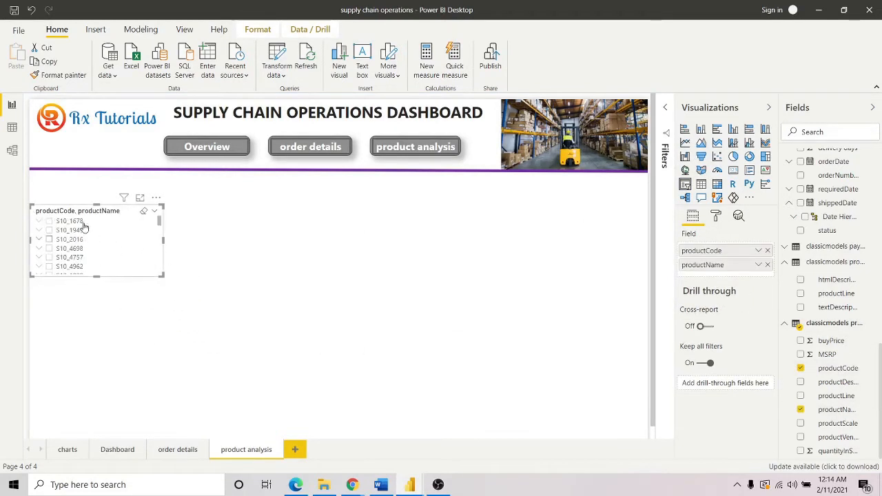
{"action": "left_click", "coordinate": [40, 222]}
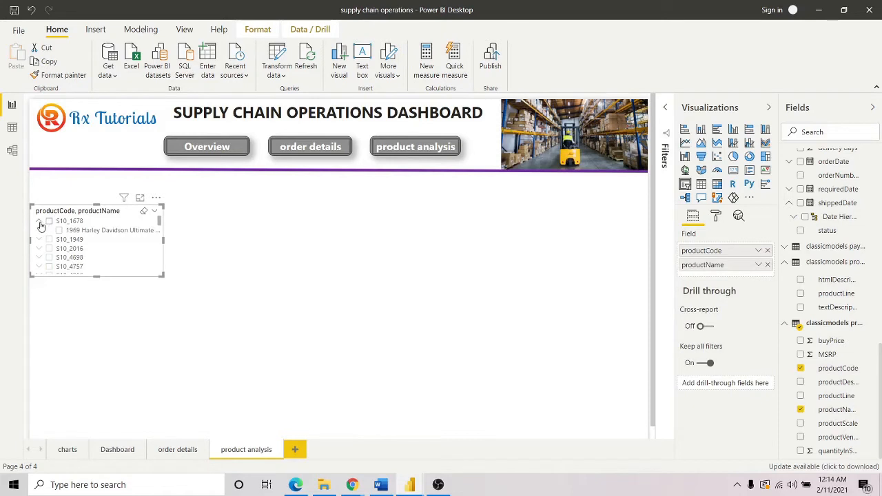
{"action": "left_click", "coordinate": [40, 223]}
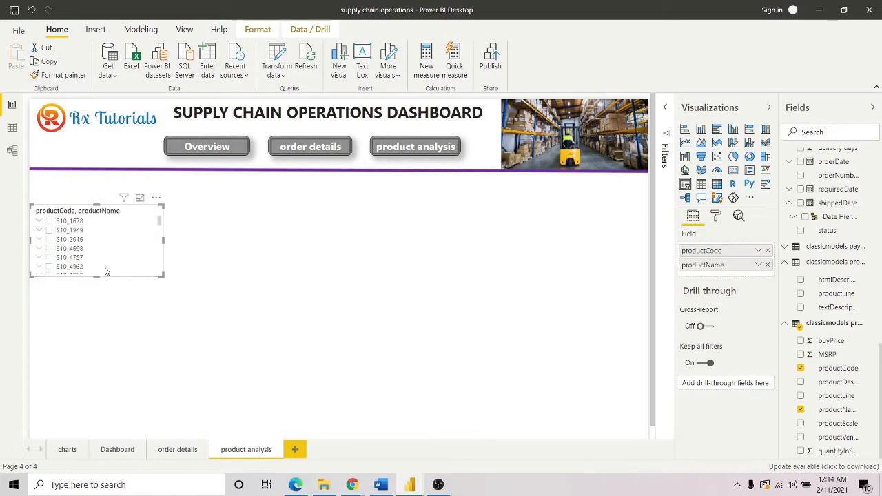
- Change the product slicer to a dropdown, reduce its height and place it just below the purple header line
{"action": "left_click_drag", "start_coordinate": [105, 271], "coordinate": [107, 266]}
{"action": "left_click", "coordinate": [156, 211]}
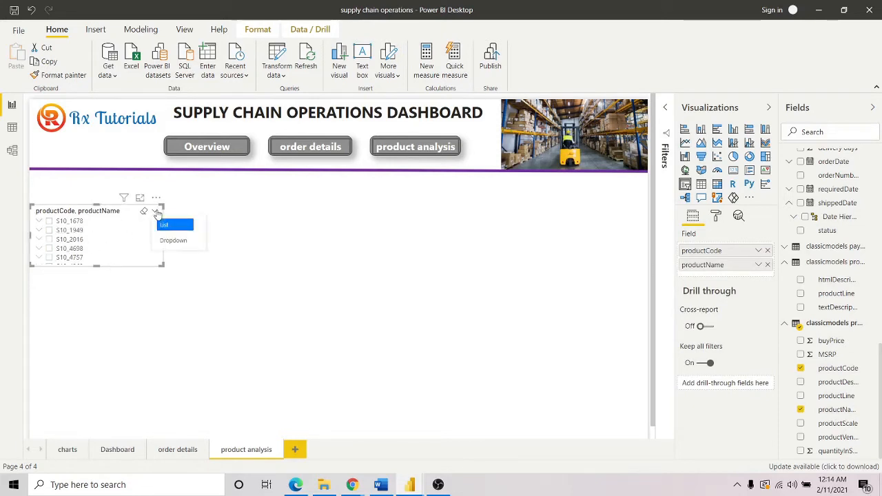
{"action": "left_click", "coordinate": [172, 240]}
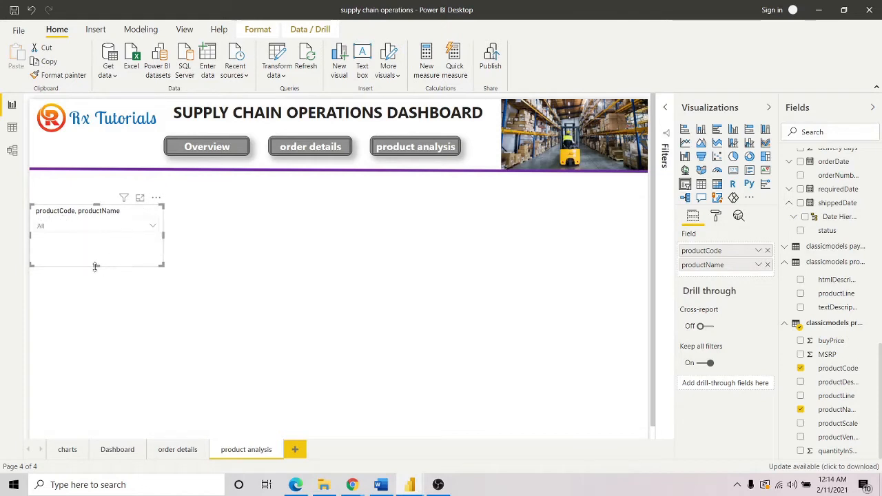
{"action": "left_click_drag", "start_coordinate": [96, 266], "coordinate": [110, 242]}
{"action": "left_click_drag", "start_coordinate": [121, 211], "coordinate": [140, 191]}
{"action": "left_click", "coordinate": [358, 246]}
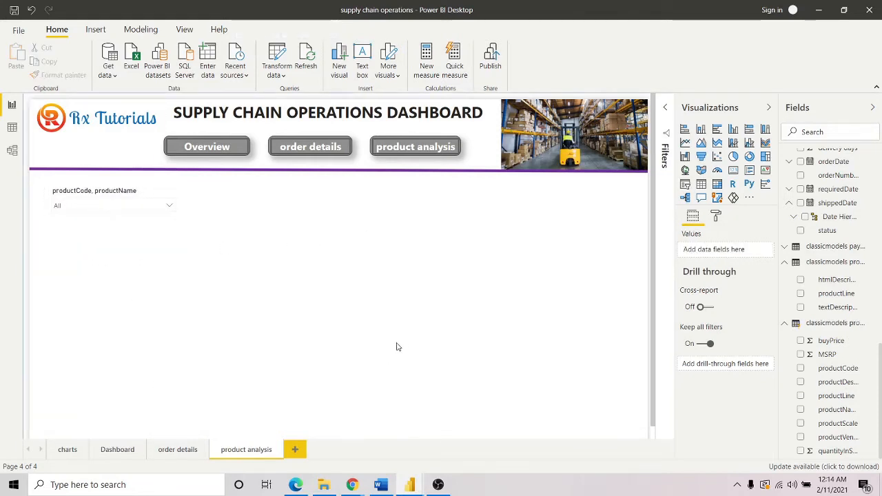
- Add a second slicer below the product analysis navigation button and fill it with orderDate
{"action": "left_click", "coordinate": [684, 184]}
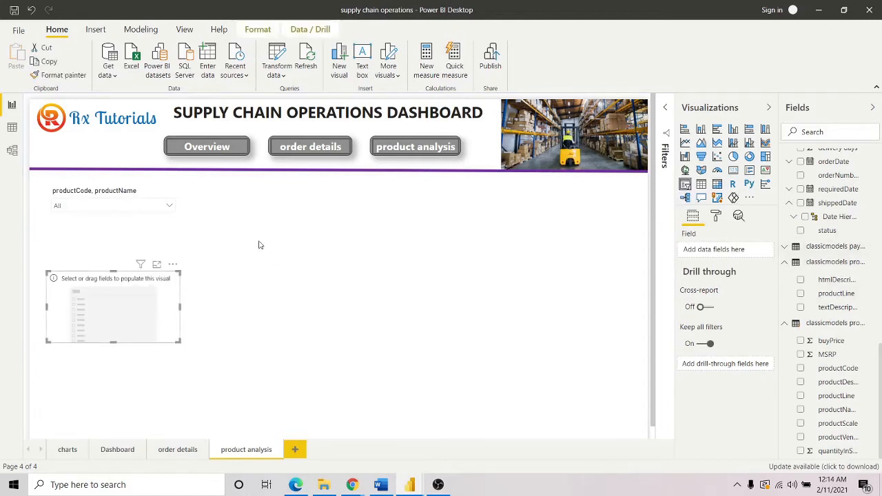
{"action": "left_click_drag", "start_coordinate": [168, 278], "coordinate": [424, 188]}
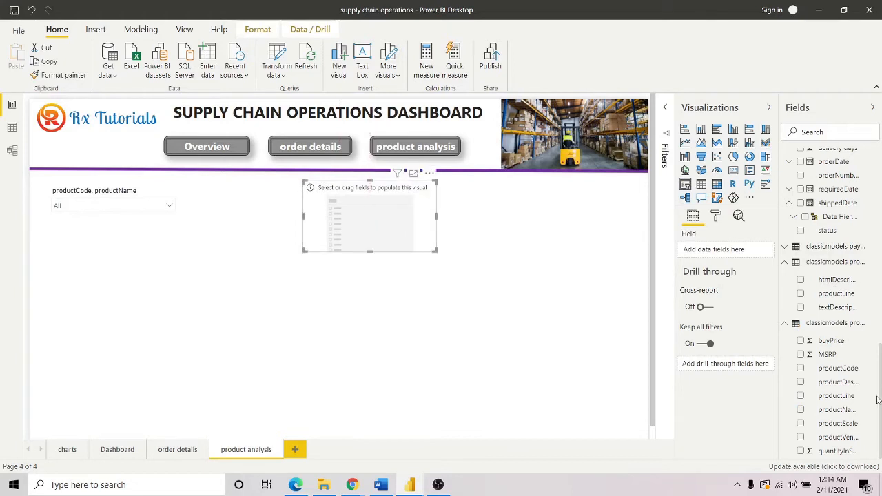
{"action": "left_click_drag", "start_coordinate": [877, 399], "coordinate": [880, 328]}
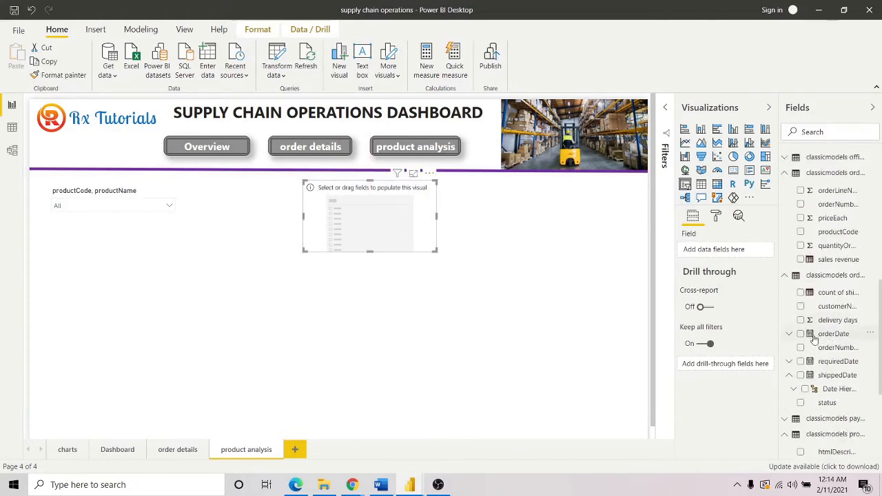
{"action": "left_click_drag", "start_coordinate": [814, 338], "coordinate": [393, 220]}
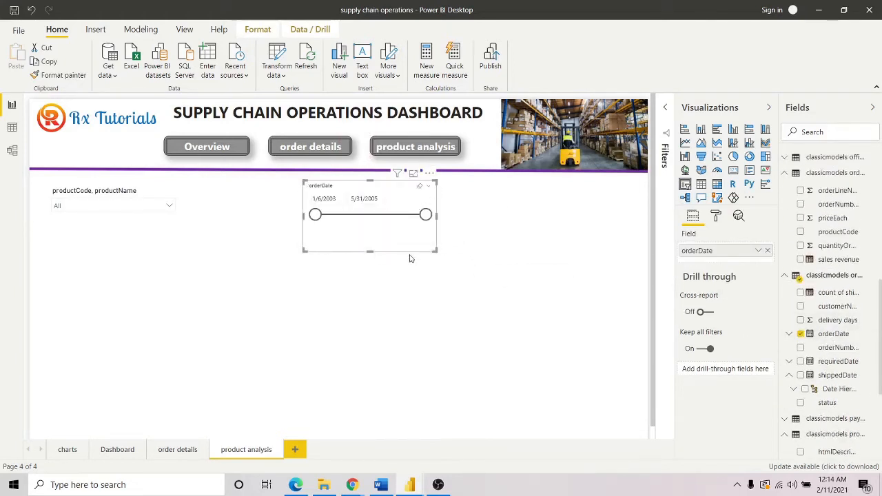
- Shorten the orderDate slicer and move it slightly up, and extend the product slicer's lower edge to line up with it
{"action": "left_click_drag", "start_coordinate": [372, 251], "coordinate": [377, 233]}
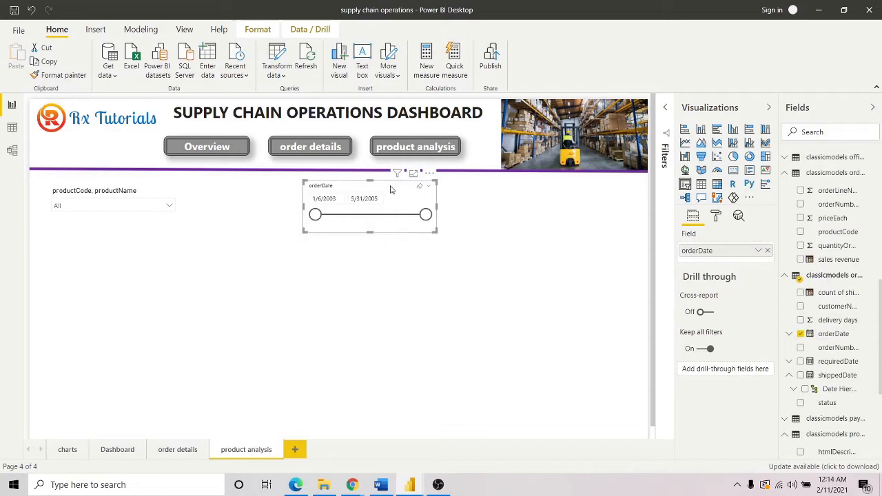
{"action": "left_click_drag", "start_coordinate": [390, 189], "coordinate": [389, 186]}
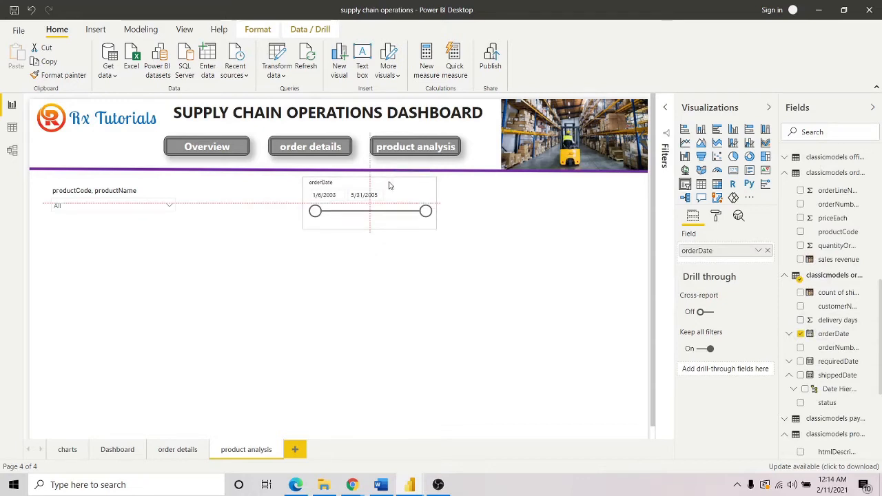
{"action": "left_click", "coordinate": [137, 190]}
{"action": "left_click_drag", "start_coordinate": [113, 221], "coordinate": [114, 231]}
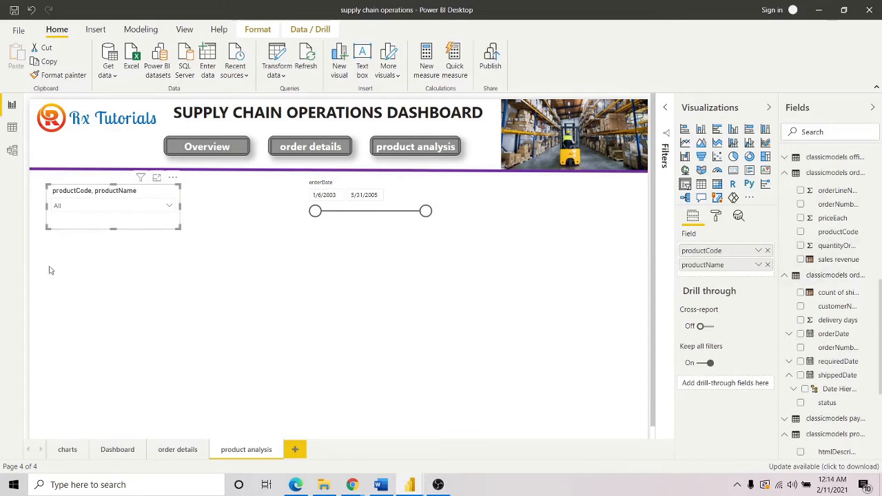
- Set the product slicer's background color to dark purple from the recent colors
{"action": "left_click", "coordinate": [715, 217]}
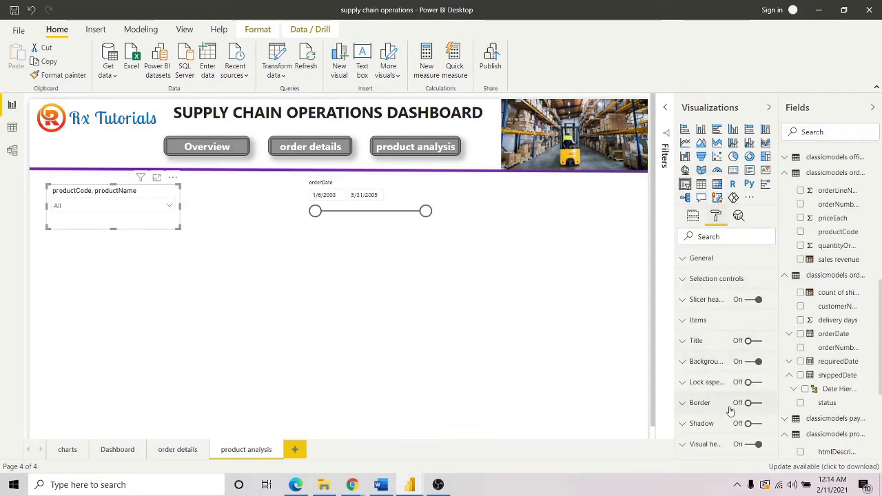
{"action": "left_click", "coordinate": [684, 344]}
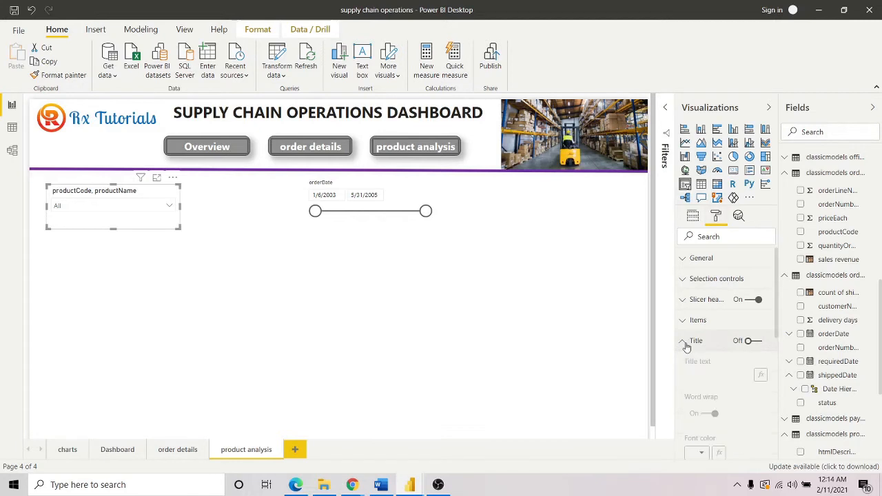
{"action": "left_click", "coordinate": [685, 344]}
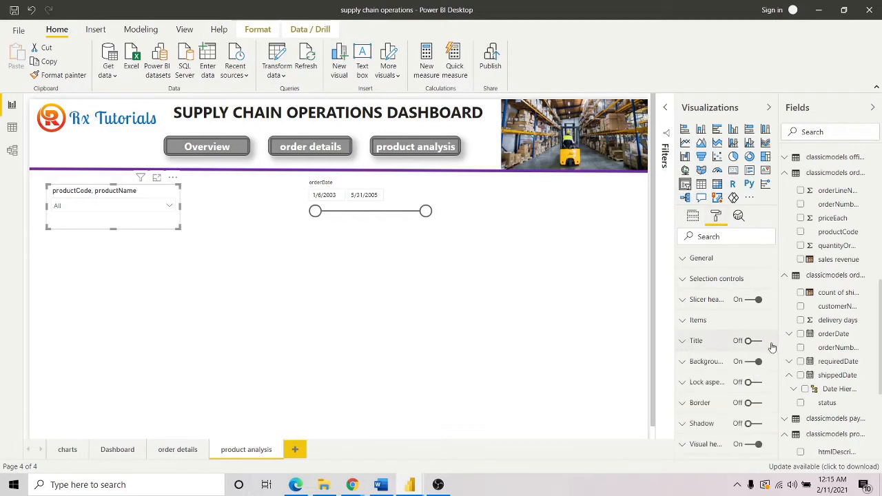
{"action": "left_click", "coordinate": [683, 361]}
{"action": "scroll", "coordinate": [761, 396], "scroll_direction": "down", "scroll_amount": 2}
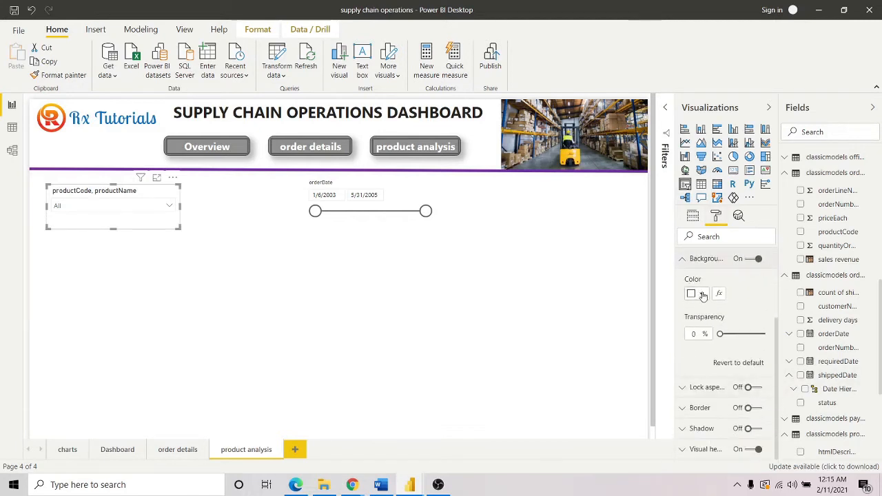
{"action": "left_click", "coordinate": [701, 294]}
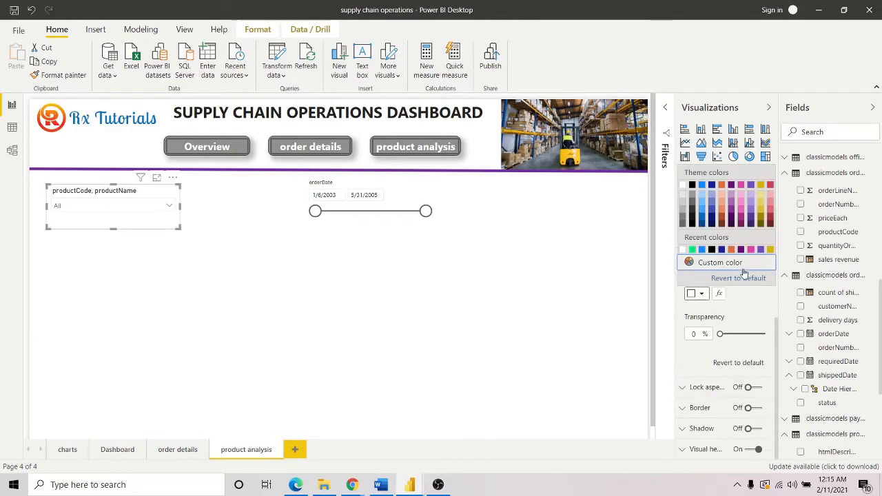
{"action": "left_click", "coordinate": [741, 250]}
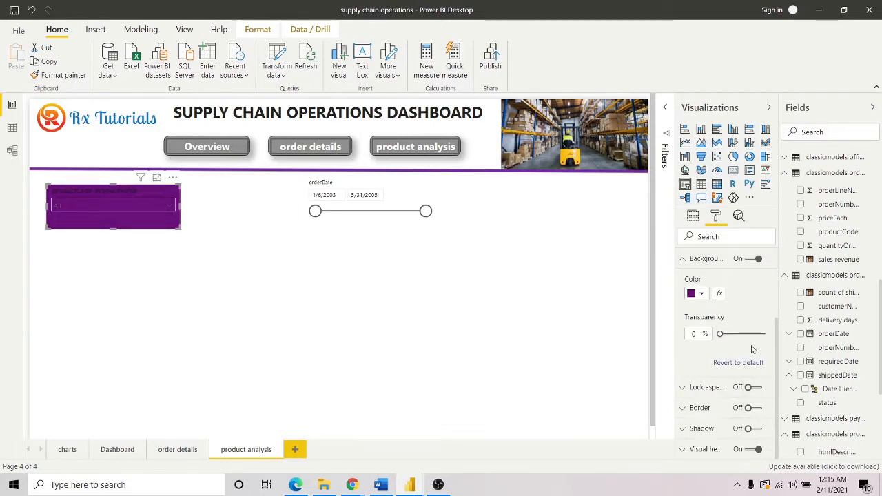
- Set the font color of the product slicer's items to white
{"action": "scroll", "coordinate": [727, 372], "scroll_direction": "up", "scroll_amount": 3}
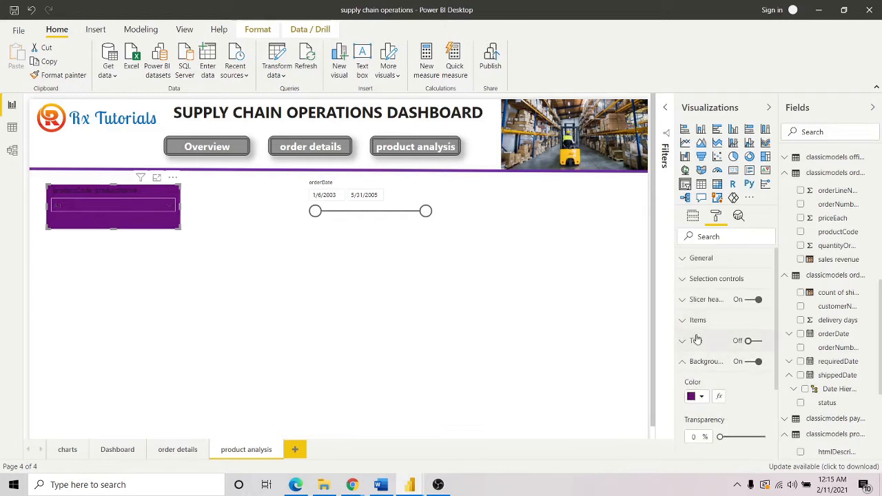
{"action": "left_click", "coordinate": [681, 321]}
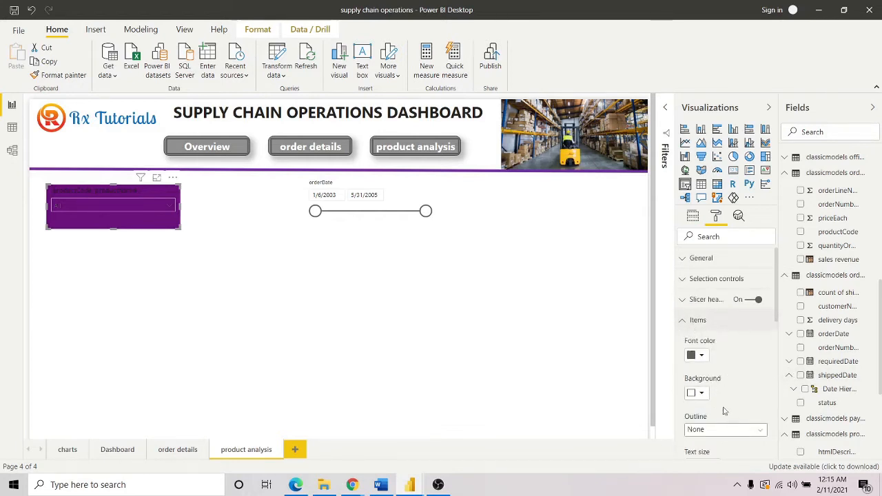
{"action": "left_click", "coordinate": [701, 357]}
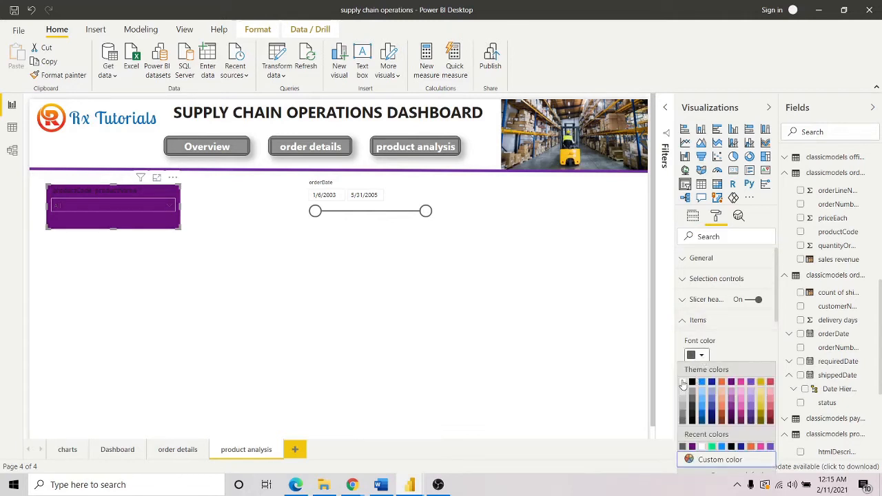
{"action": "left_click", "coordinate": [682, 383]}
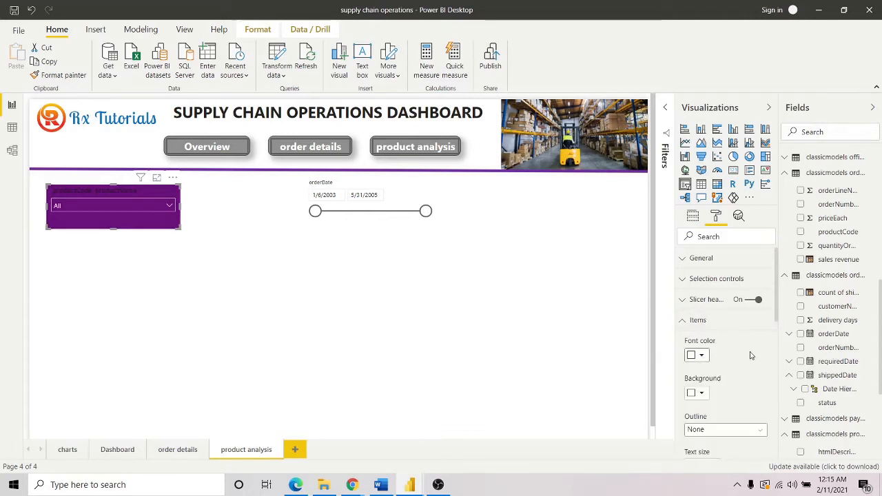
- Set the font color of the product slicer's header to white
{"action": "scroll", "coordinate": [741, 338], "scroll_direction": "down", "scroll_amount": 3}
{"action": "scroll", "coordinate": [737, 310], "scroll_direction": "up", "scroll_amount": 3}
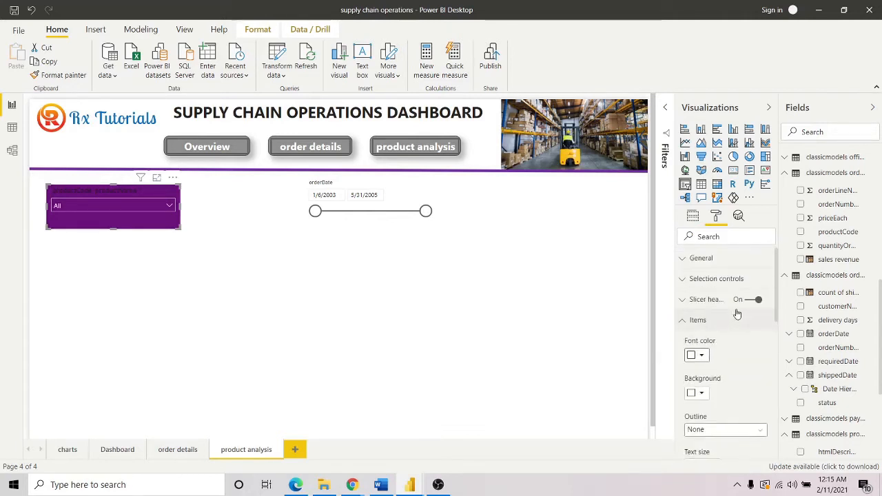
{"action": "left_click", "coordinate": [683, 302]}
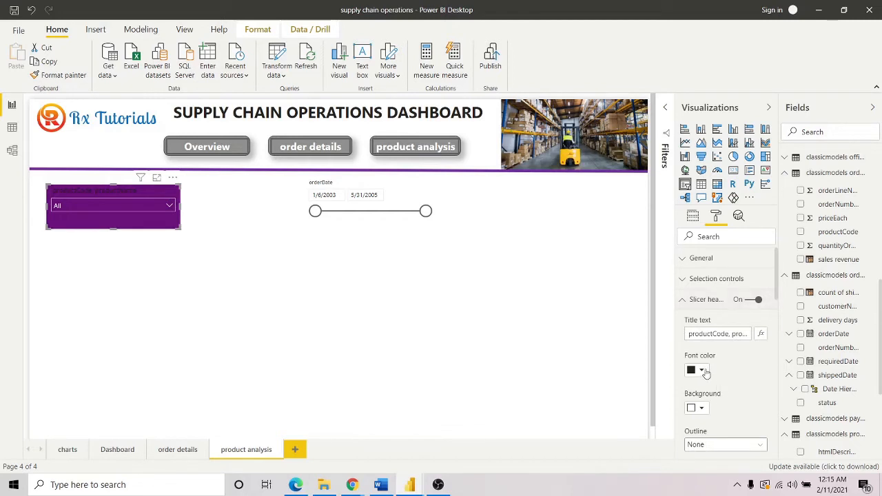
{"action": "left_click", "coordinate": [701, 370]}
{"action": "left_click", "coordinate": [682, 262]}
{"action": "scroll", "coordinate": [751, 331], "scroll_direction": "down", "scroll_amount": 4}
{"action": "scroll", "coordinate": [726, 369], "scroll_direction": "down", "scroll_amount": 3}
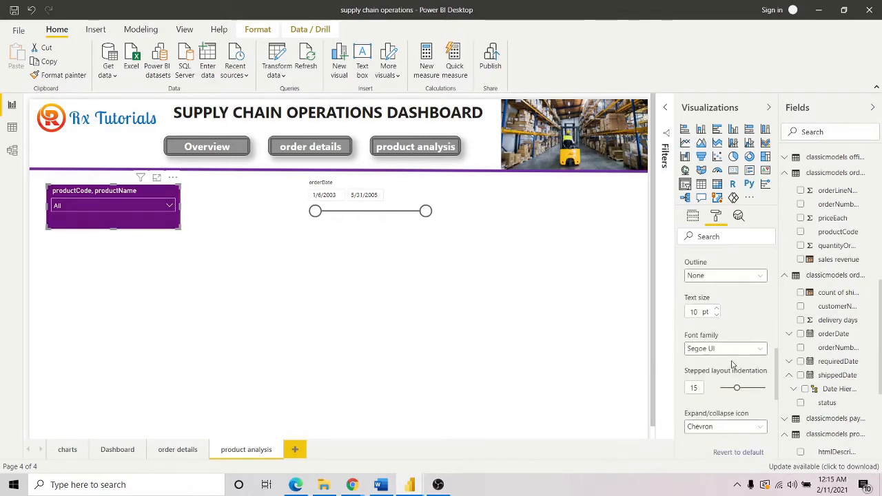
{"action": "scroll", "coordinate": [727, 314], "scroll_direction": "up", "scroll_amount": 2}
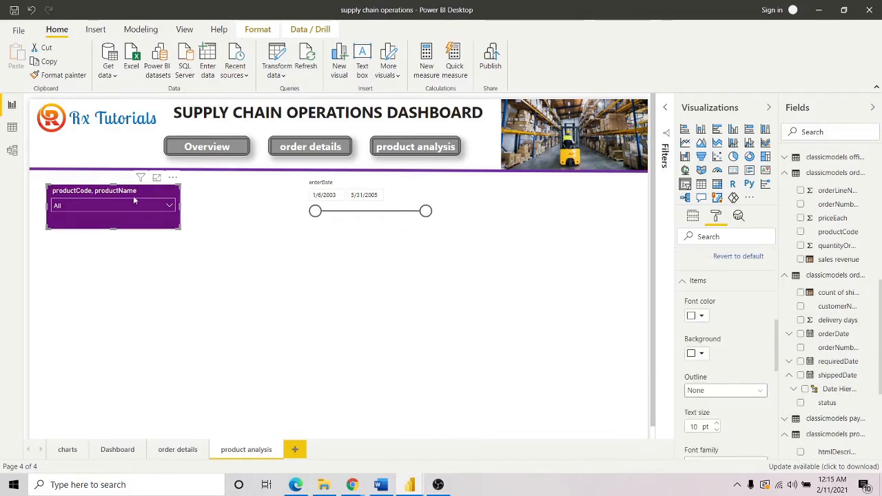
- Give the product slicer's items a white background and a black font color
{"action": "left_click", "coordinate": [269, 209]}
{"action": "left_click", "coordinate": [153, 217]}
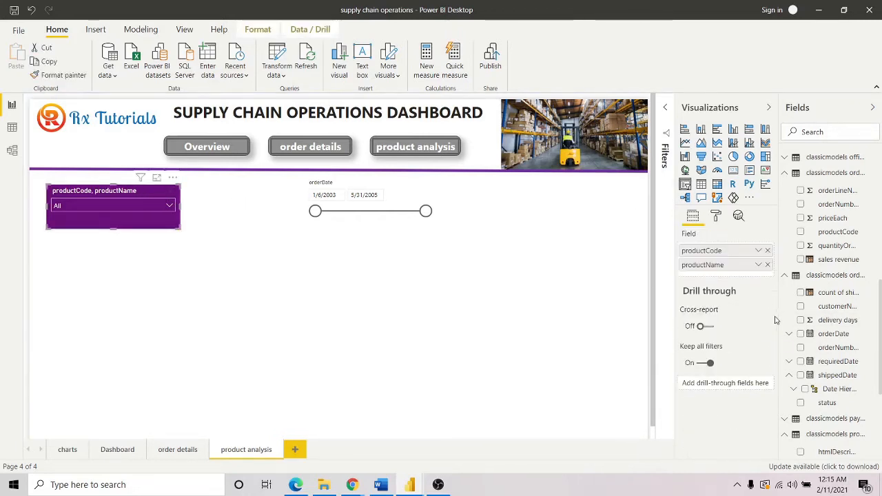
{"action": "left_click", "coordinate": [716, 217]}
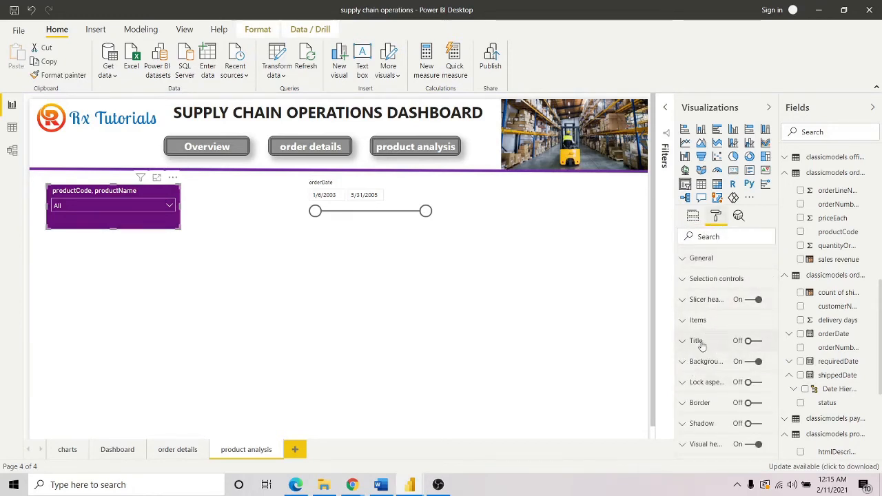
{"action": "left_click", "coordinate": [685, 321]}
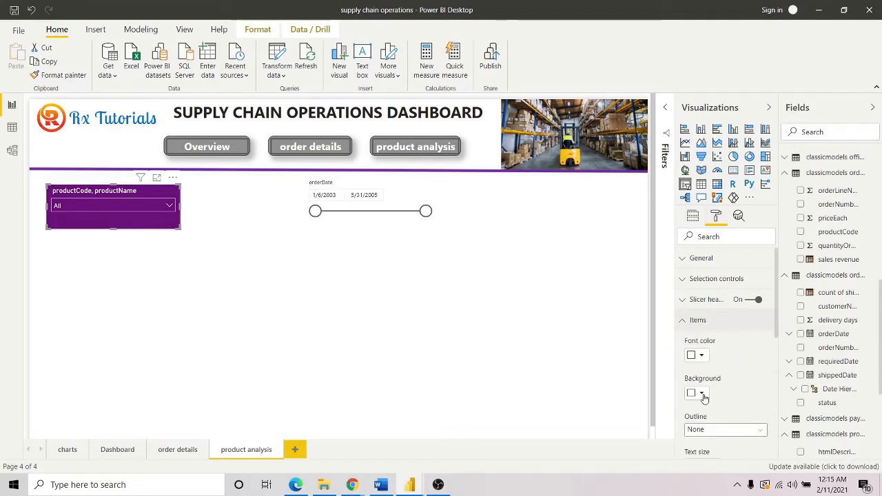
{"action": "left_click", "coordinate": [701, 394]}
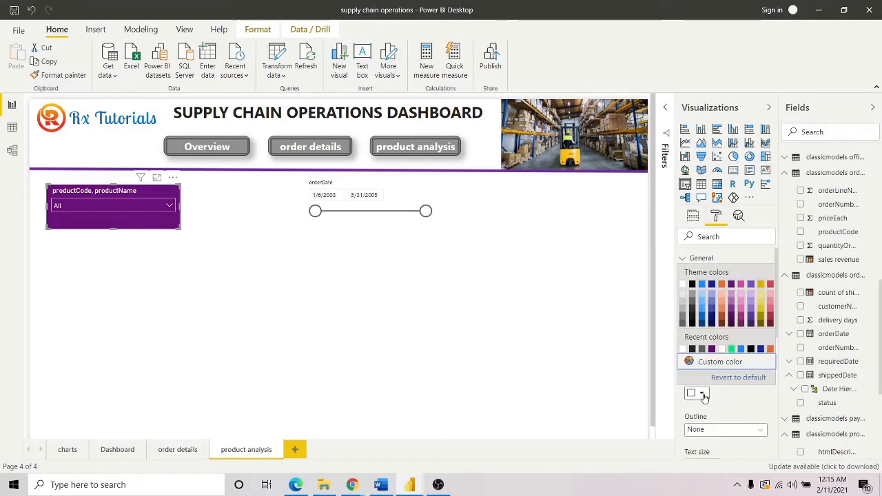
{"action": "left_click", "coordinate": [684, 350]}
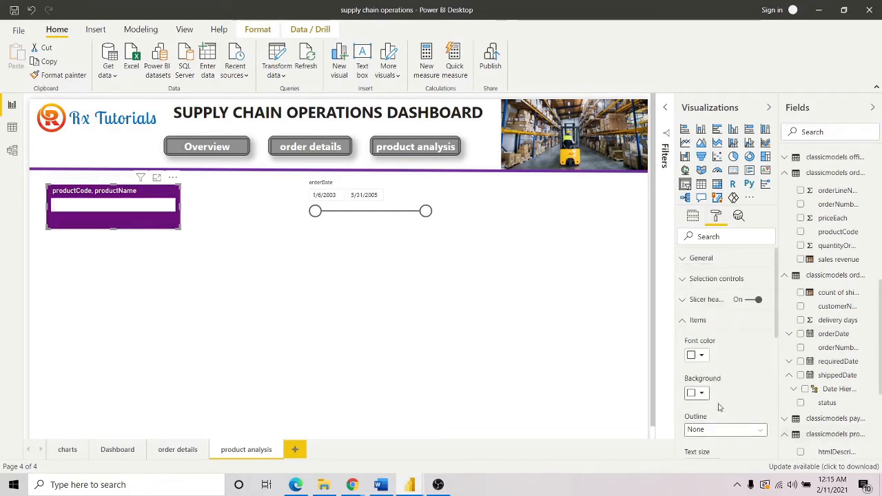
{"action": "left_click", "coordinate": [702, 357]}
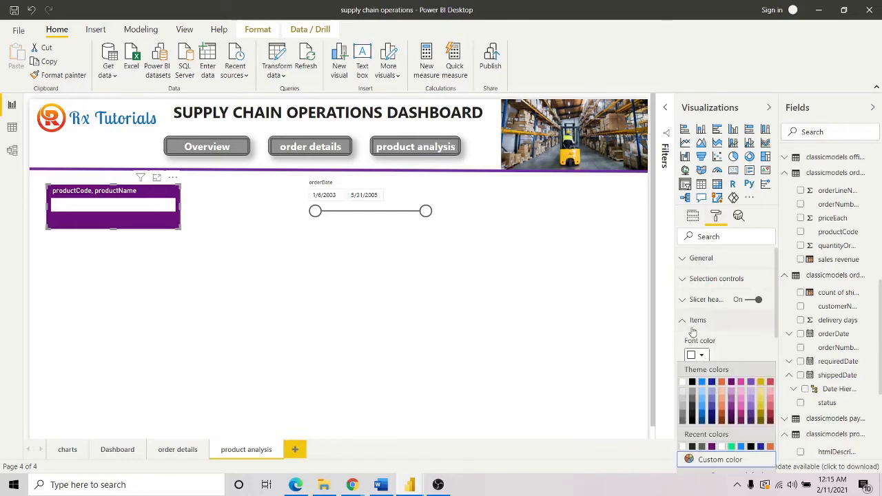
{"action": "left_click", "coordinate": [692, 385]}
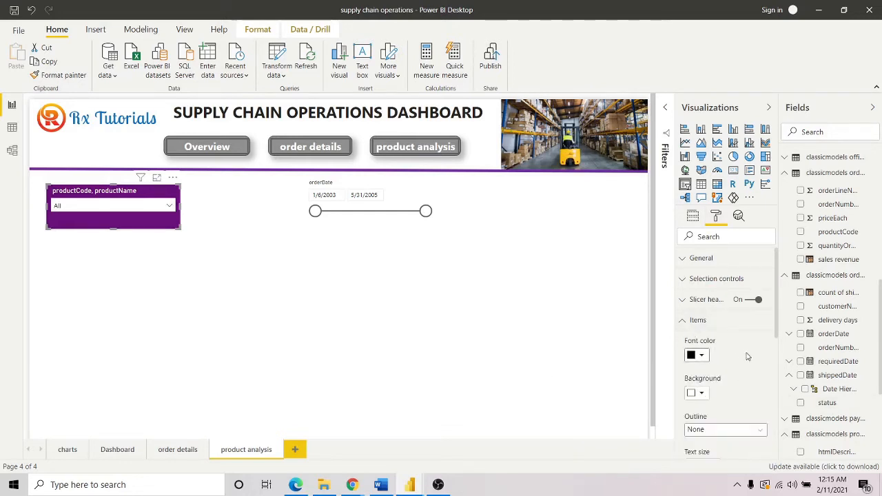
- Set the product slicer's items to 13 pt text size and the Segoe (Bold) font family
{"action": "scroll", "coordinate": [747, 362], "scroll_direction": "down", "scroll_amount": 3}
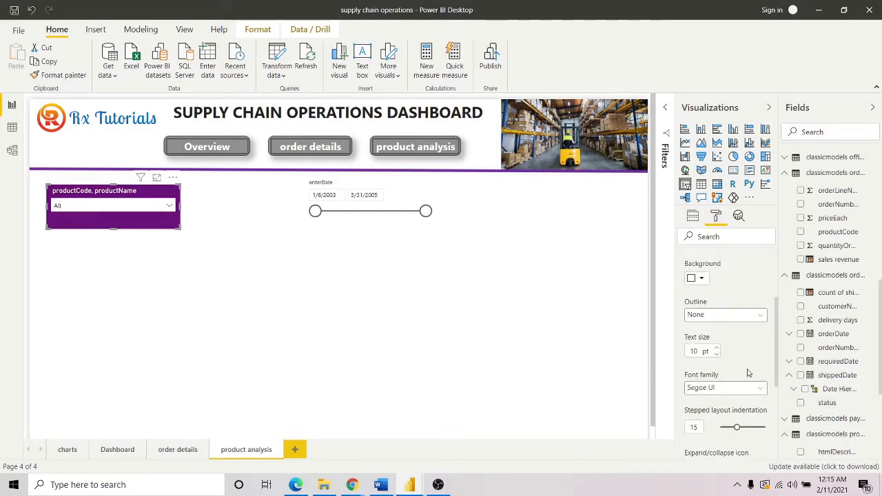
{"action": "left_click", "coordinate": [716, 348]}
{"action": "left_click", "coordinate": [717, 348]}
{"action": "left_click", "coordinate": [716, 347]}
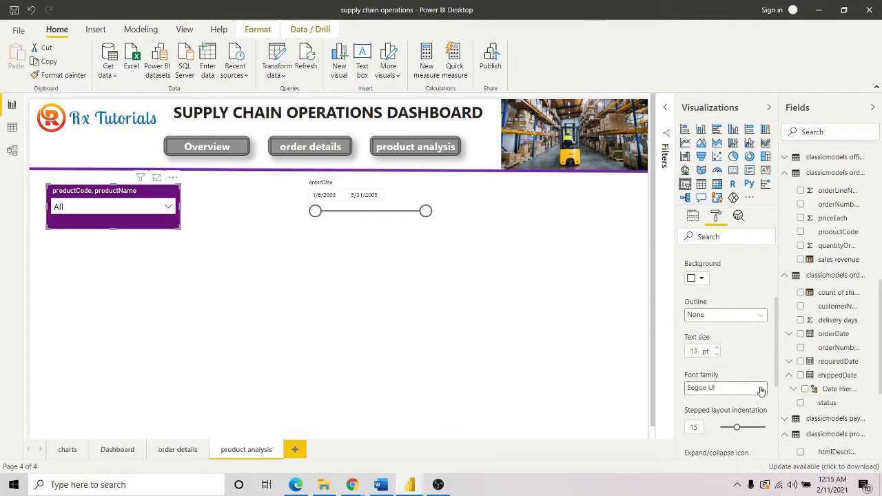
{"action": "left_click", "coordinate": [761, 391]}
{"action": "scroll", "coordinate": [730, 310], "scroll_direction": "down", "scroll_amount": 5}
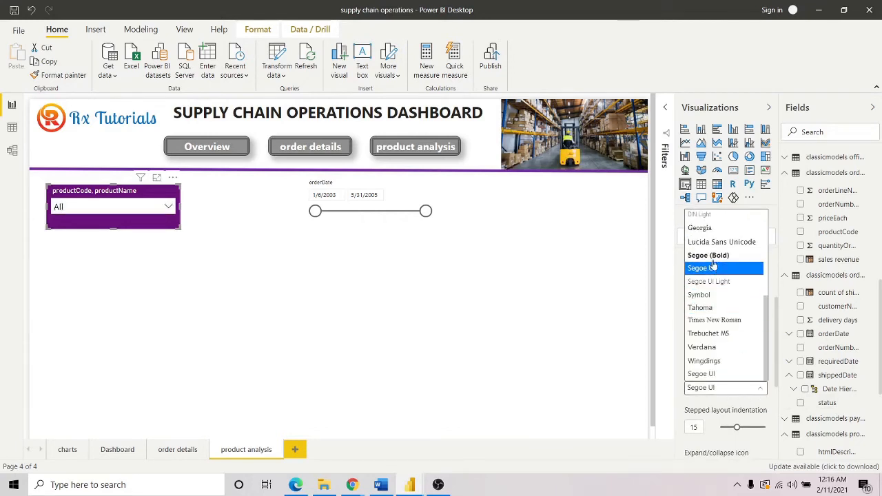
{"action": "left_click", "coordinate": [712, 255]}
{"action": "scroll", "coordinate": [754, 394], "scroll_direction": "down", "scroll_amount": 2}
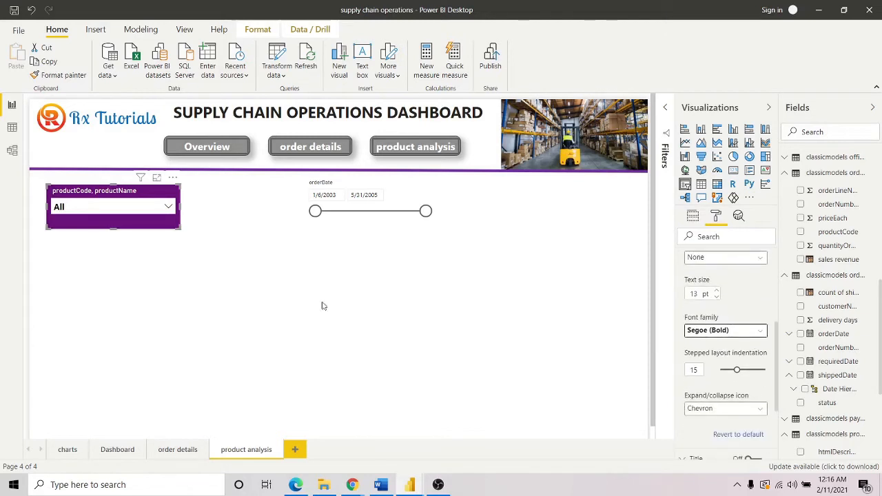
- Shift the product slicer slightly up and left, and copy its formatting onto the orderDate slicer with the format painter
{"action": "left_click_drag", "start_coordinate": [153, 193], "coordinate": [142, 188]}
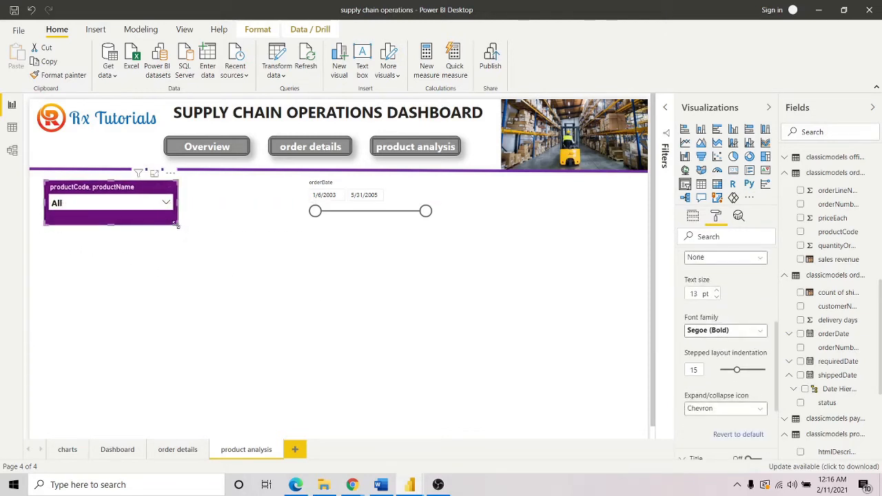
{"action": "left_click", "coordinate": [235, 246]}
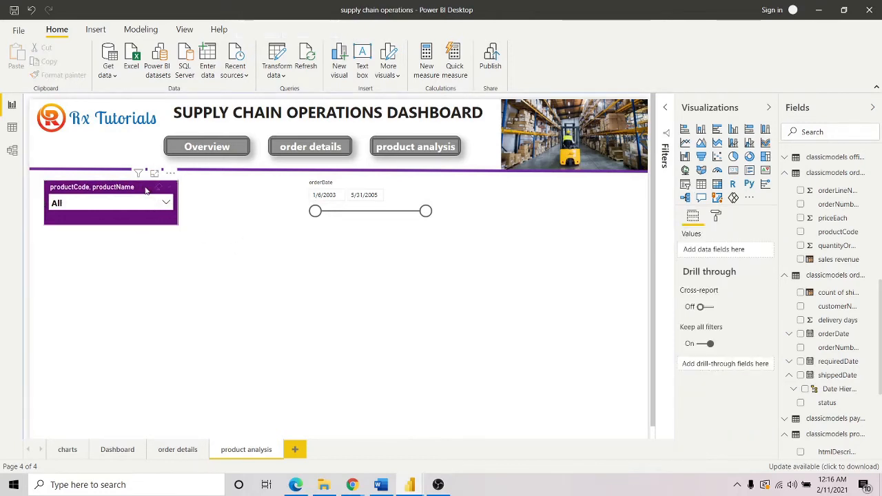
{"action": "left_click", "coordinate": [146, 189]}
{"action": "left_click", "coordinate": [65, 75]}
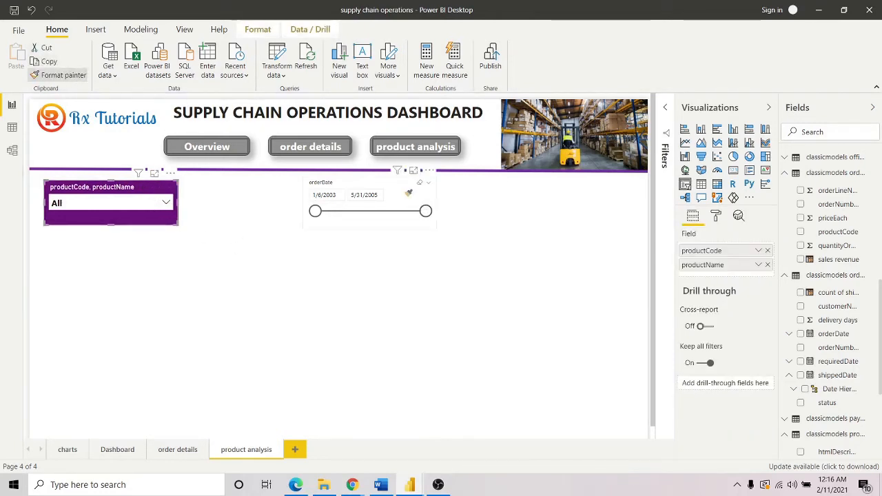
{"action": "left_click", "coordinate": [370, 201]}
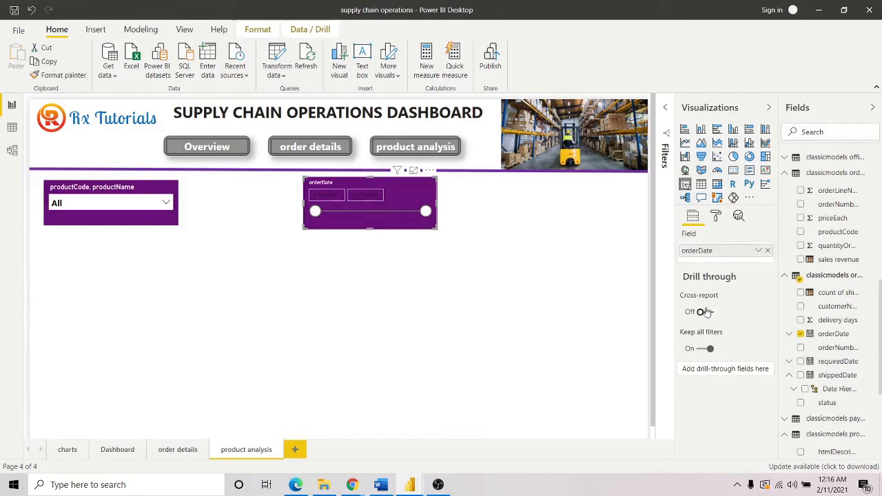
- Give the orderDate slicer's date inputs a white background and a black font color
{"action": "left_click", "coordinate": [715, 216]}
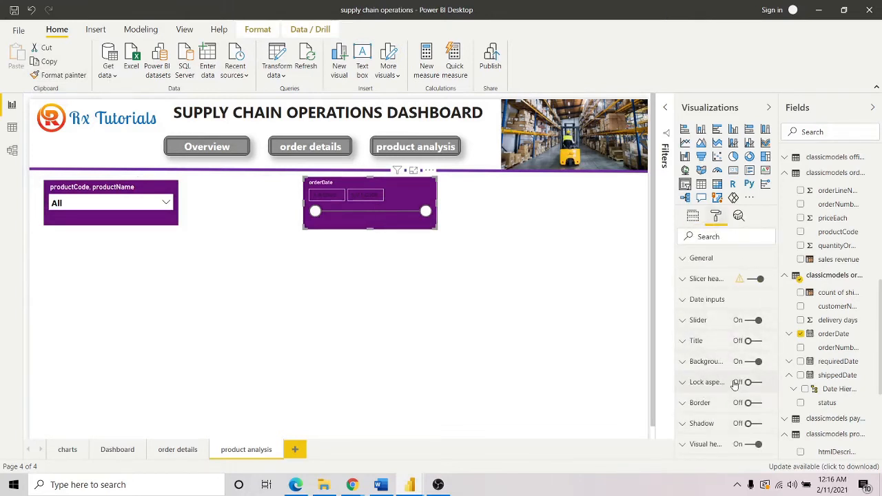
{"action": "left_click", "coordinate": [682, 300]}
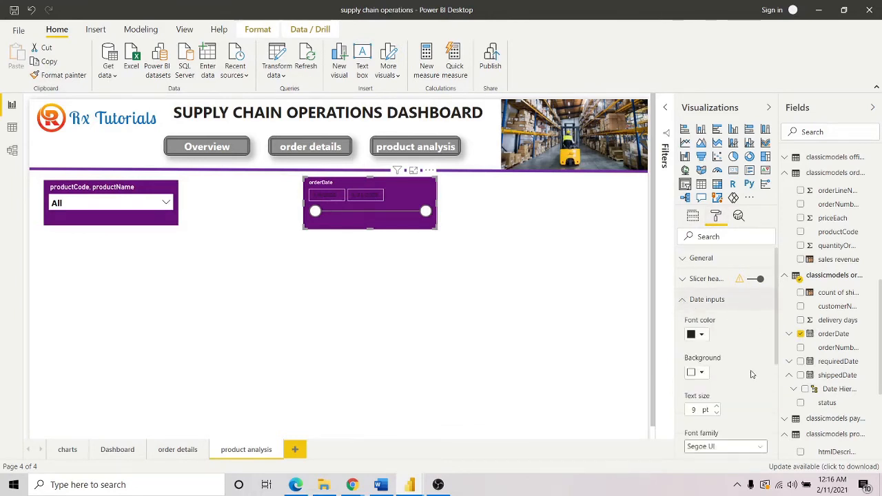
{"action": "left_click", "coordinate": [701, 373]}
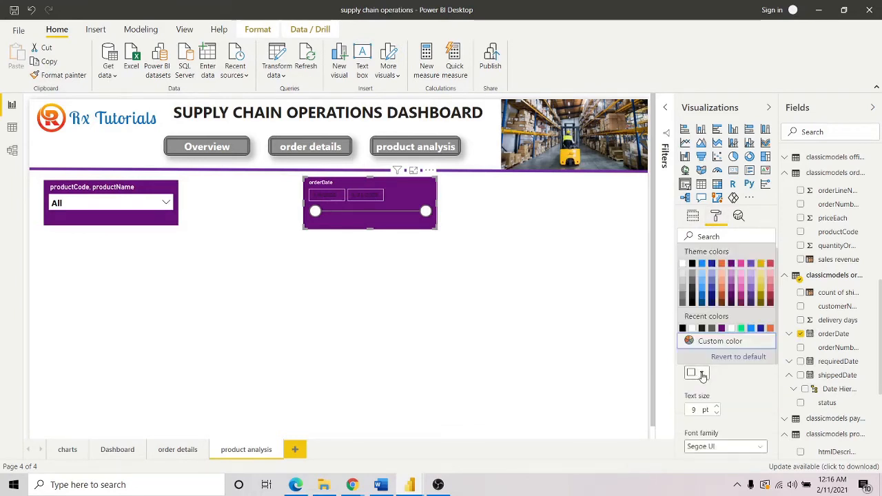
{"action": "left_click", "coordinate": [693, 329]}
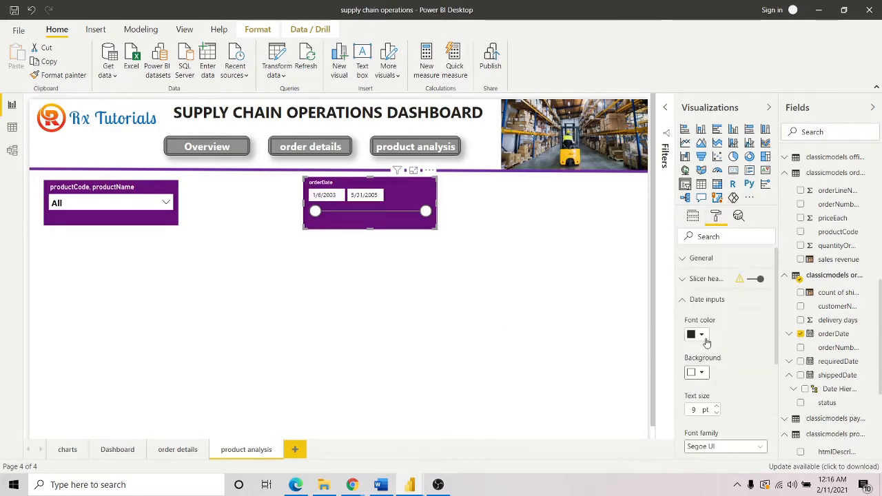
{"action": "left_click", "coordinate": [702, 336]}
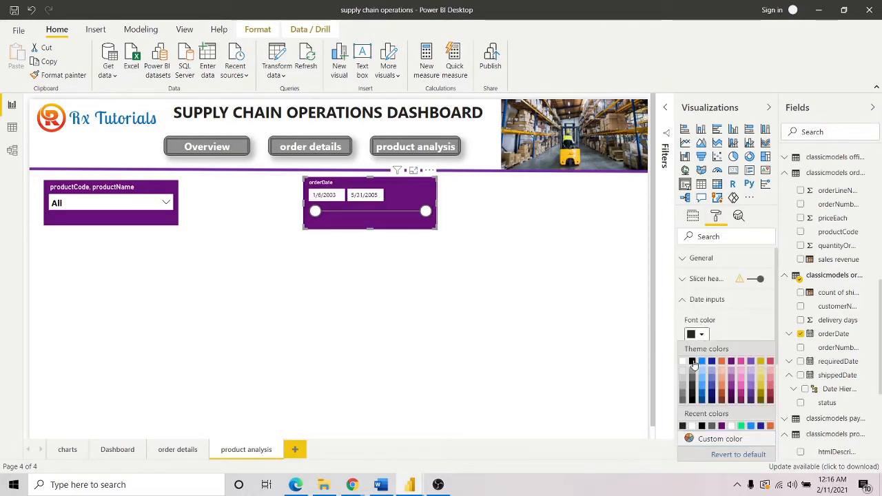
{"action": "left_click", "coordinate": [704, 356]}
- Increase the text size of the orderDate slicer's date inputs to 13 pt
{"action": "left_click", "coordinate": [717, 408]}
{"action": "left_click", "coordinate": [716, 407]}
{"action": "left_click", "coordinate": [716, 407]}
{"action": "left_click", "coordinate": [717, 407]}
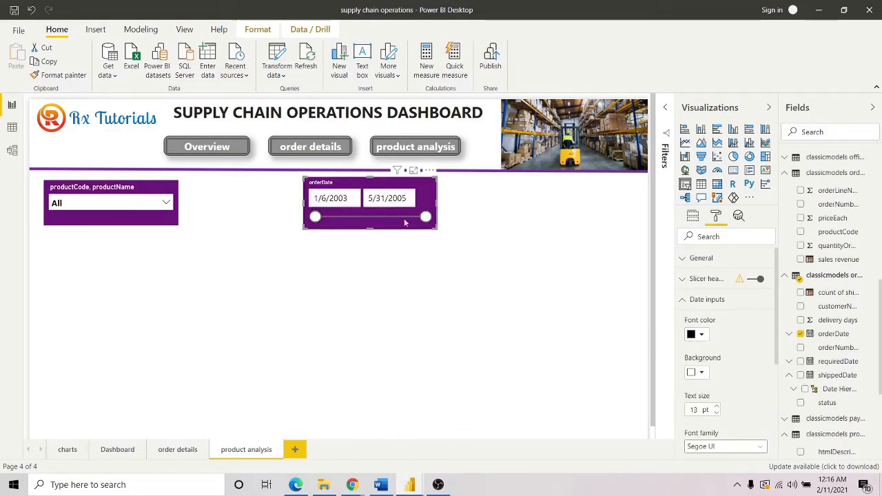
- Set the color of the orderDate slicer's slider to white
{"action": "scroll", "coordinate": [723, 324], "scroll_direction": "down", "scroll_amount": 3}
{"action": "scroll", "coordinate": [714, 289], "scroll_direction": "up", "scroll_amount": 3}
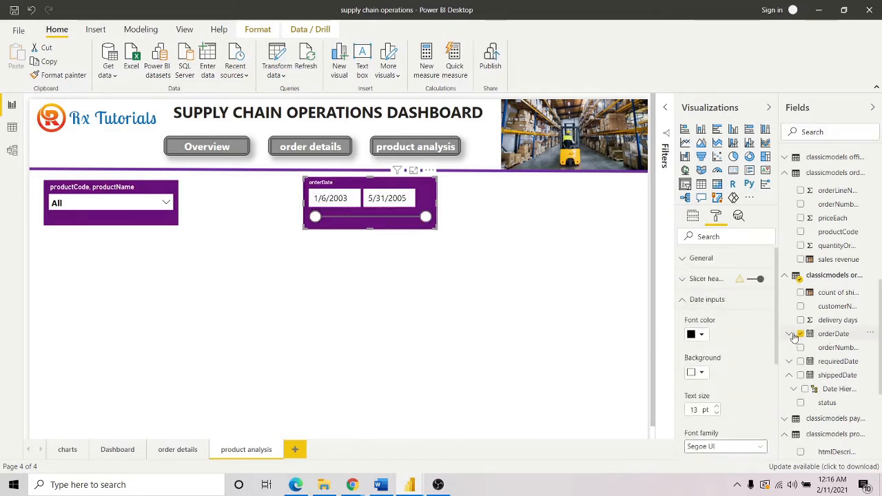
{"action": "scroll", "coordinate": [757, 340], "scroll_direction": "down", "scroll_amount": 3}
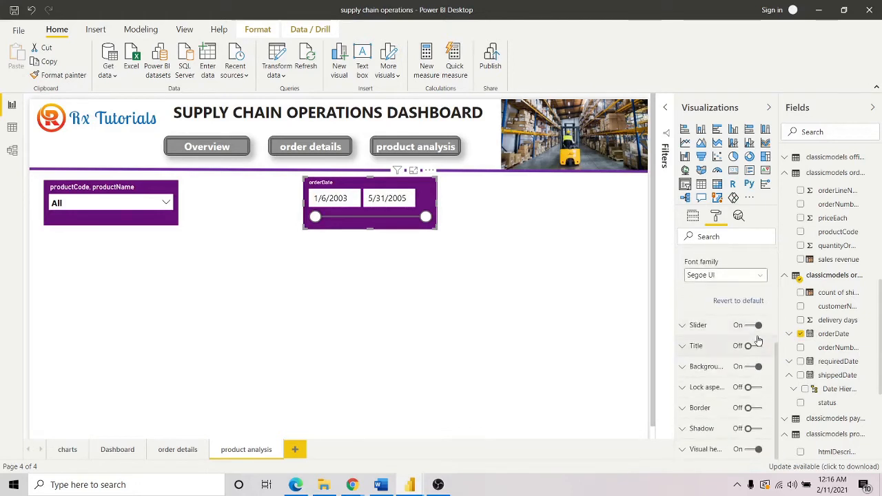
{"action": "left_click", "coordinate": [681, 326]}
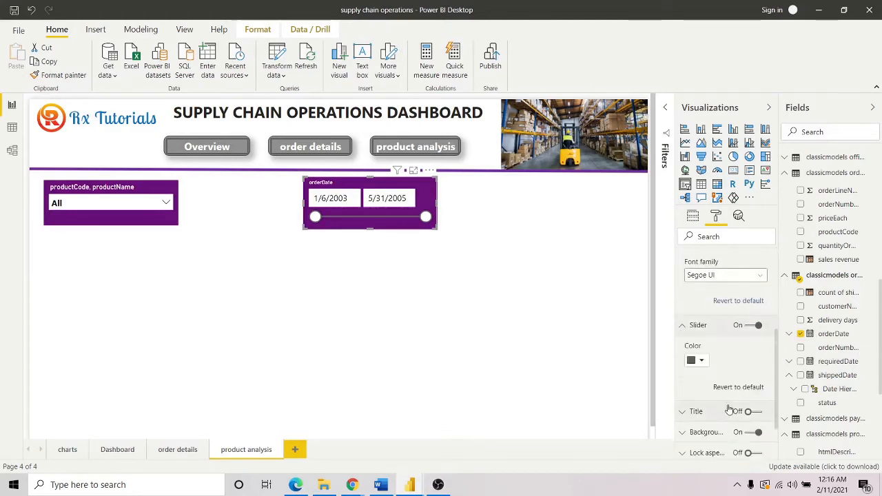
{"action": "left_click", "coordinate": [700, 361]}
{"action": "left_click", "coordinate": [713, 316]}
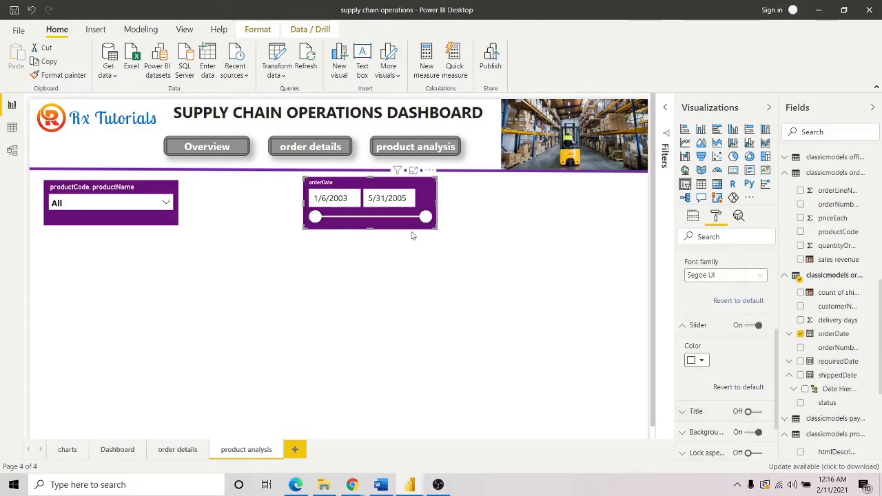
- Widen the orderDate slicer and align its top edge with the product slicer, and enlarge the product slicer to nearly the same size
{"action": "left_click_drag", "start_coordinate": [436, 200], "coordinate": [456, 201]}
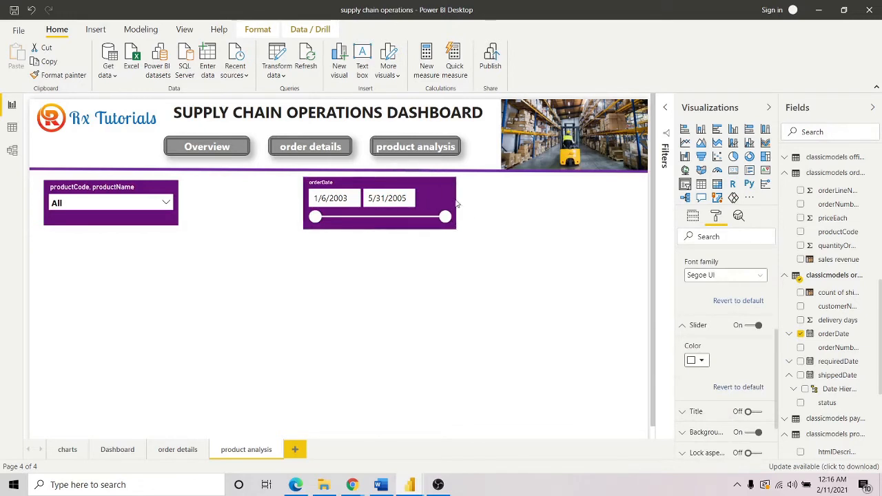
{"action": "left_click", "coordinate": [391, 252]}
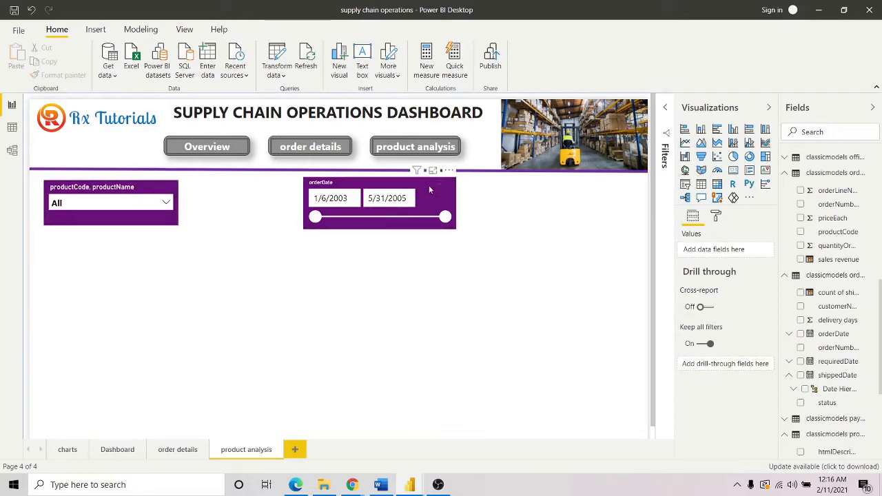
{"action": "mouse_move", "coordinate": [428, 187]}
{"action": "left_mouse_down"}
{"action": "mouse_move", "coordinate": [409, 188]}
{"action": "mouse_move", "coordinate": [421, 190]}
{"action": "left_mouse_up"}
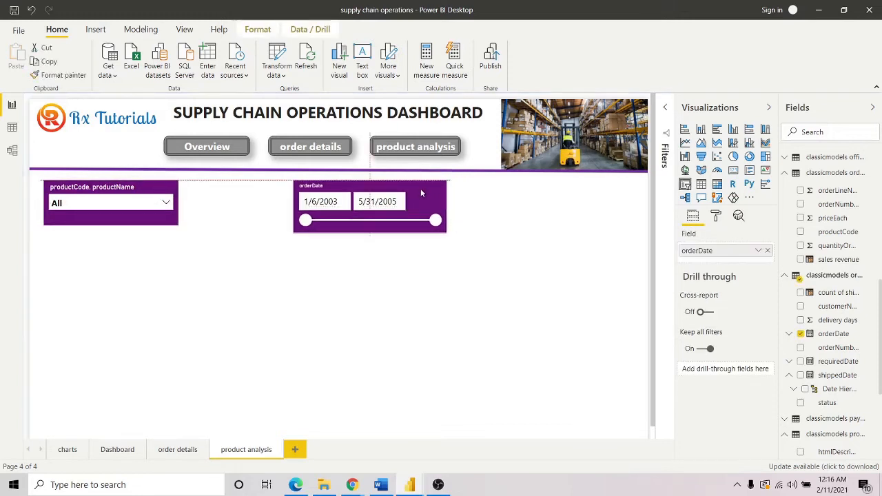
{"action": "left_click", "coordinate": [170, 225]}
{"action": "left_click_drag", "start_coordinate": [177, 226], "coordinate": [196, 232]}
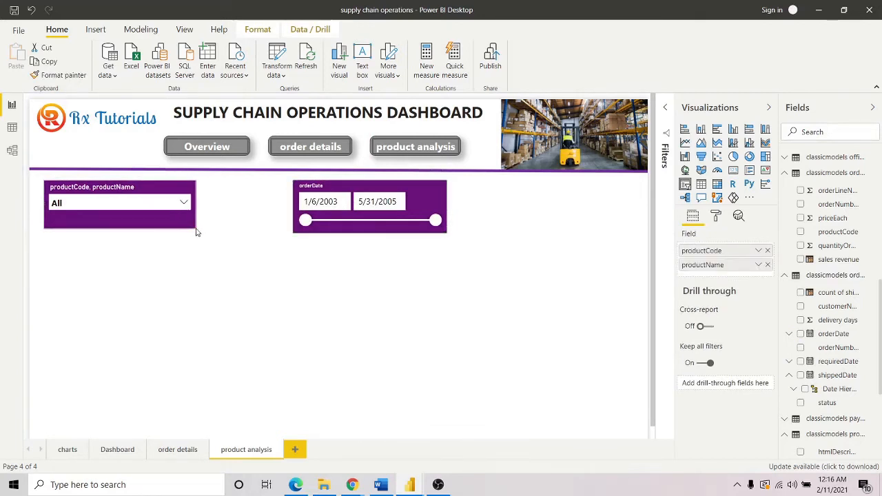
- Expand the product slicer's list and select product code S10_2016
{"action": "left_click", "coordinate": [184, 203]}
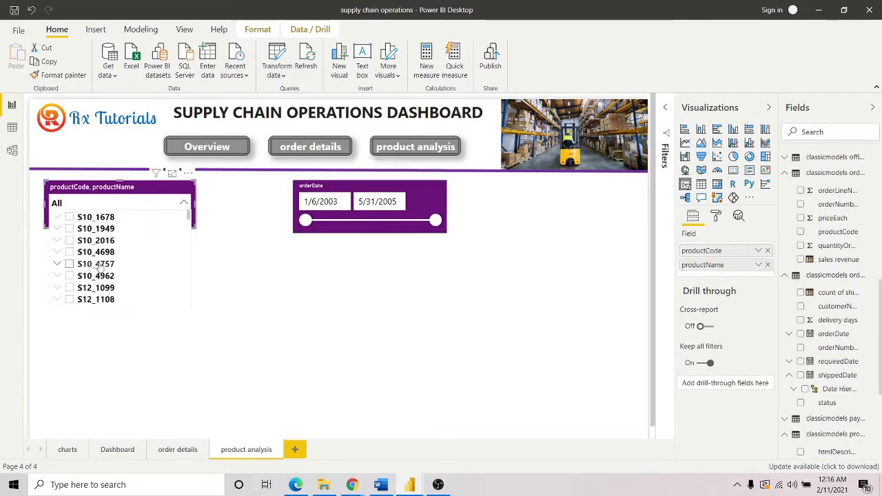
{"action": "left_click", "coordinate": [64, 242]}
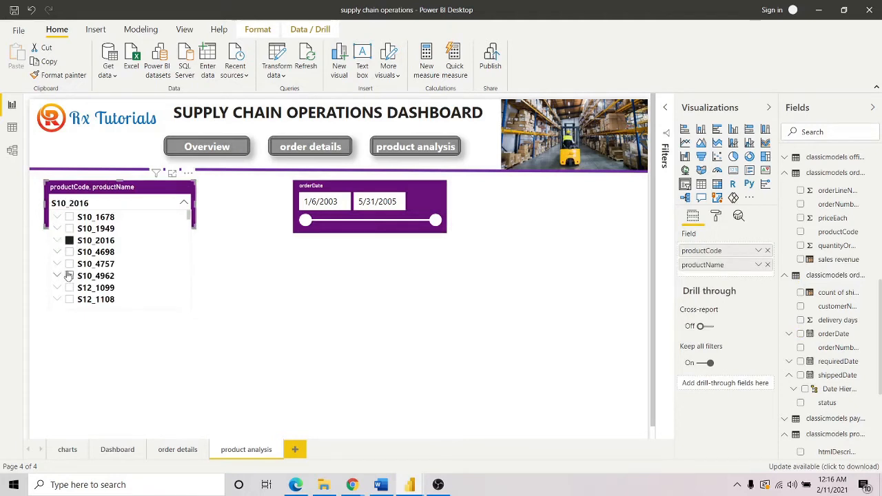
- Clear the S10_2016 selection in the product slicer, expand that code to its product name, and collapse the slicer's list
{"action": "left_click", "coordinate": [60, 241]}
{"action": "left_click", "coordinate": [58, 240]}
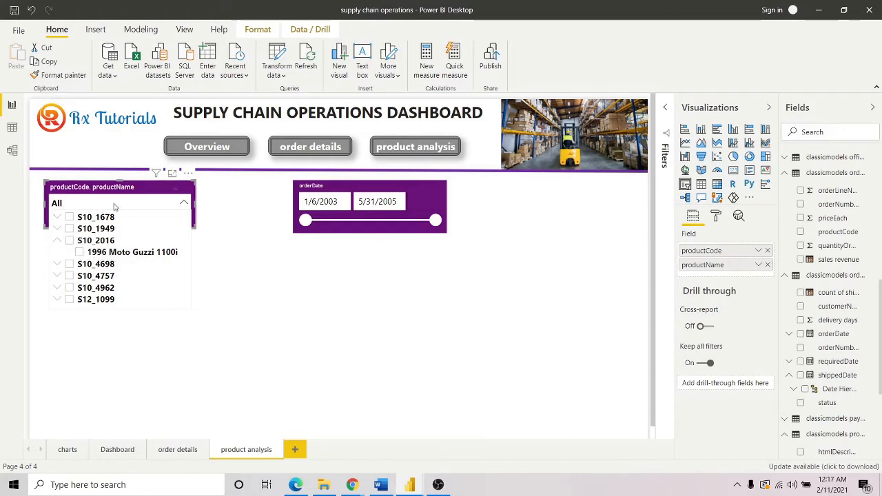
{"action": "left_click", "coordinate": [138, 203]}
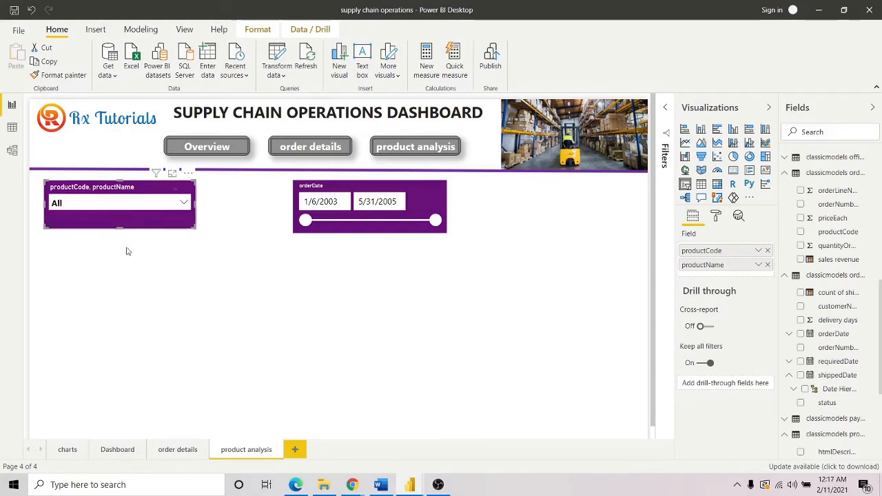
- Examine the Top N slicer on the product analysis page of the Supply chain operations Dashboard file and return to the supply chain operations report
{"action": "right_click", "coordinate": [409, 486]}
{"action": "left_click", "coordinate": [410, 485]}
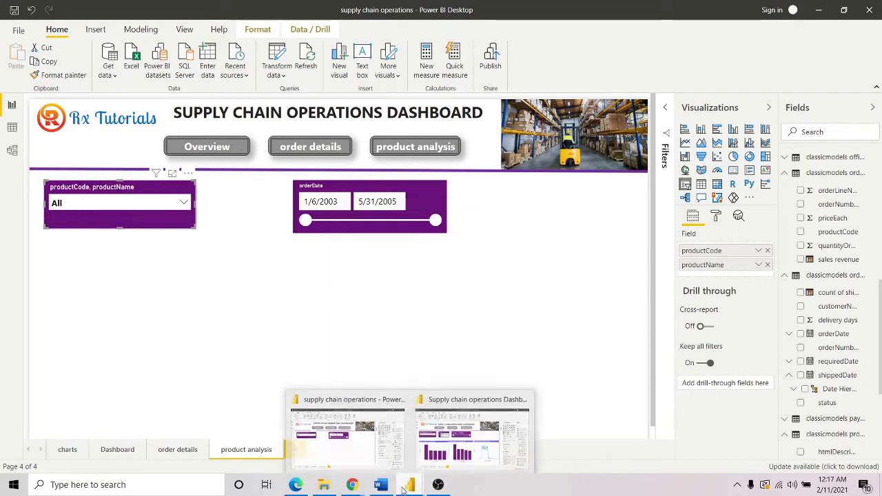
{"action": "left_click", "coordinate": [456, 448]}
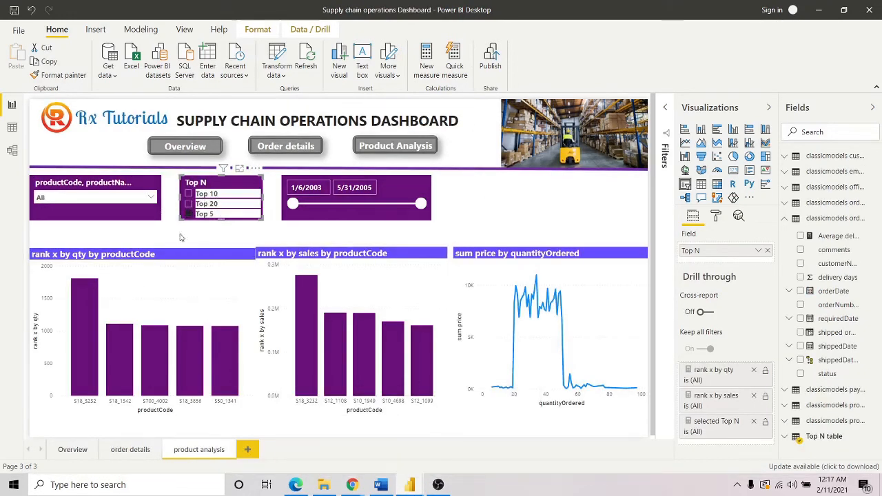
{"action": "mouse_move", "coordinate": [410, 485]}
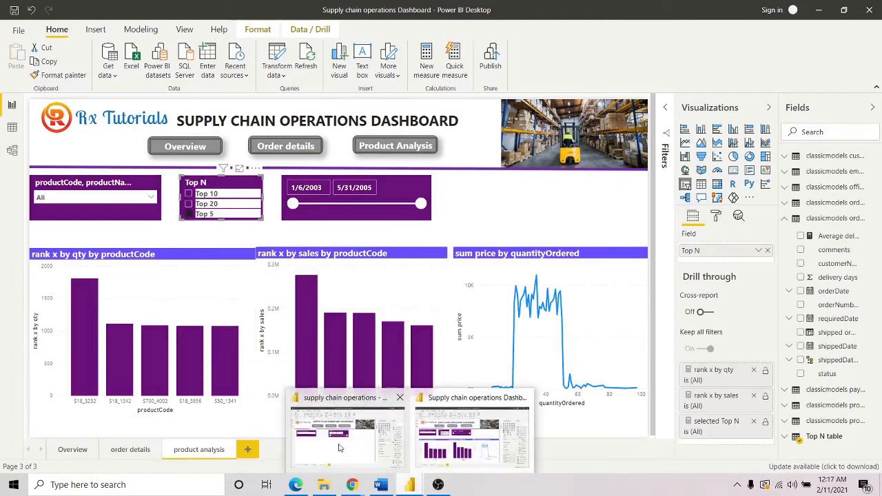
{"action": "left_click", "coordinate": [338, 448]}
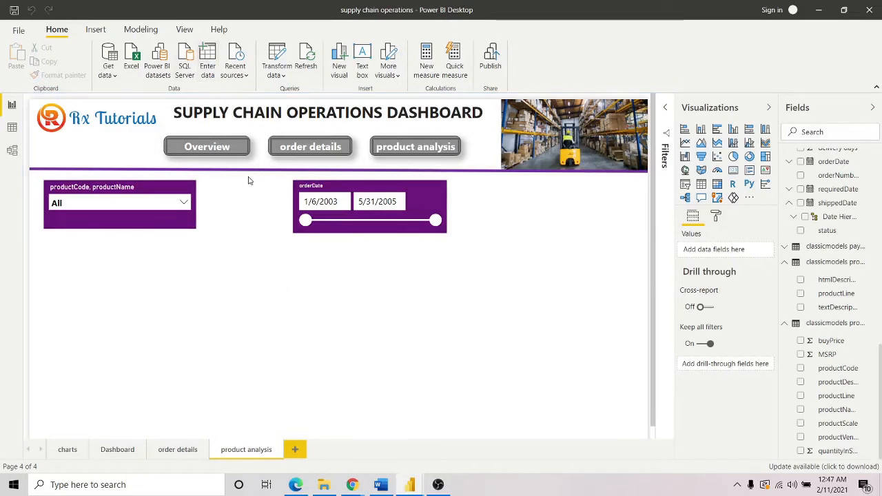
- Start a manually entered data table and name it Top N table
{"action": "left_click", "coordinate": [207, 61]}
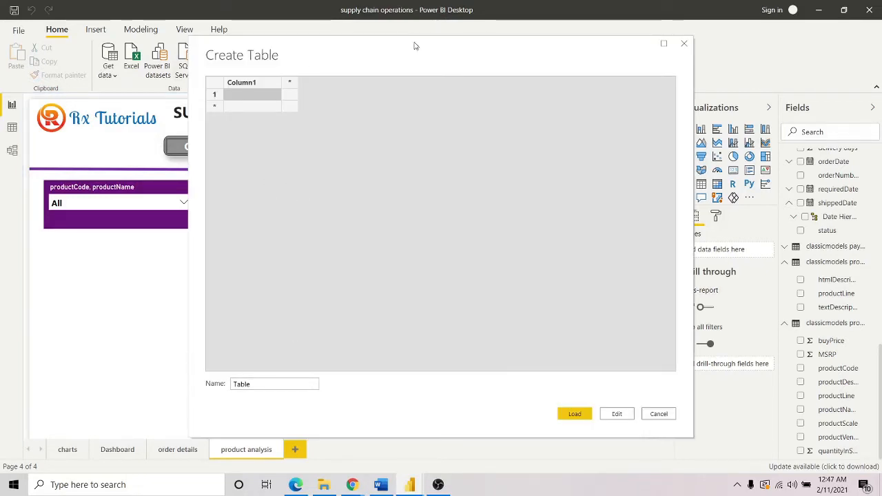
{"action": "left_click_drag", "start_coordinate": [414, 45], "coordinate": [377, 69]}
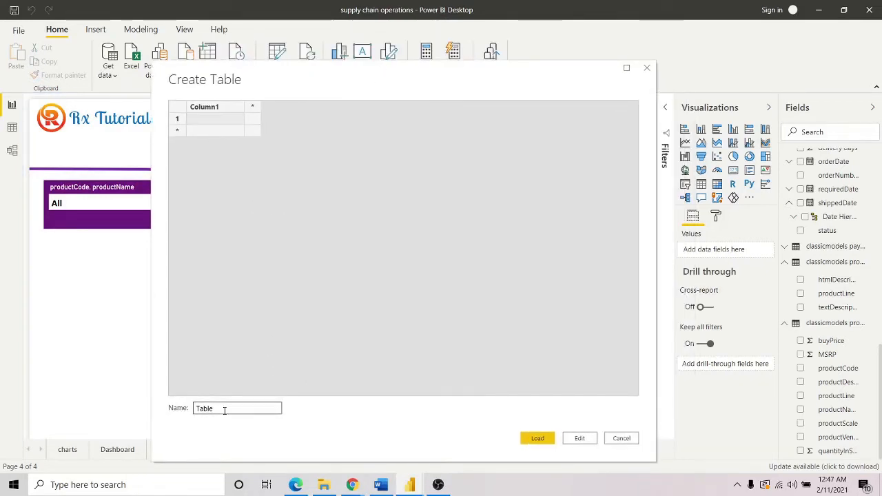
{"action": "left_click", "coordinate": [224, 410]}
{"action": "key", "text": "BackSpace"}
{"action": "key", "text": "BackSpace"}
{"action": "key", "text": "BackSpace"}
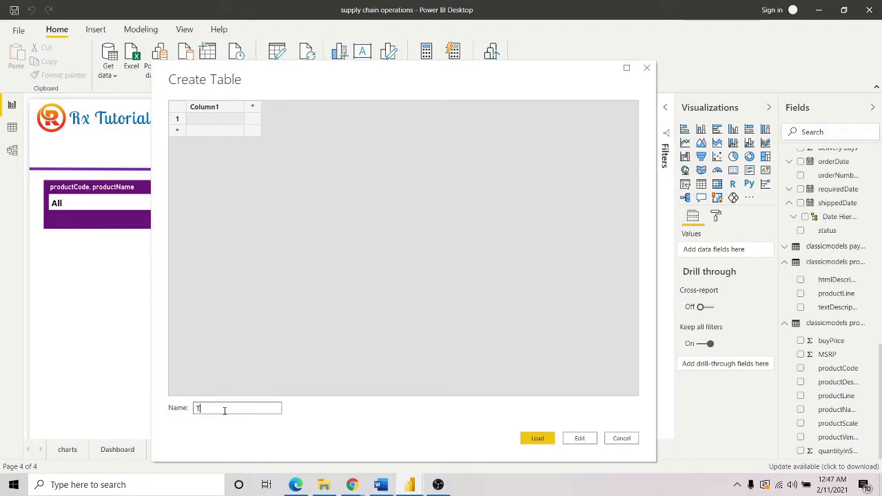
{"action": "type", "text": "op N"}
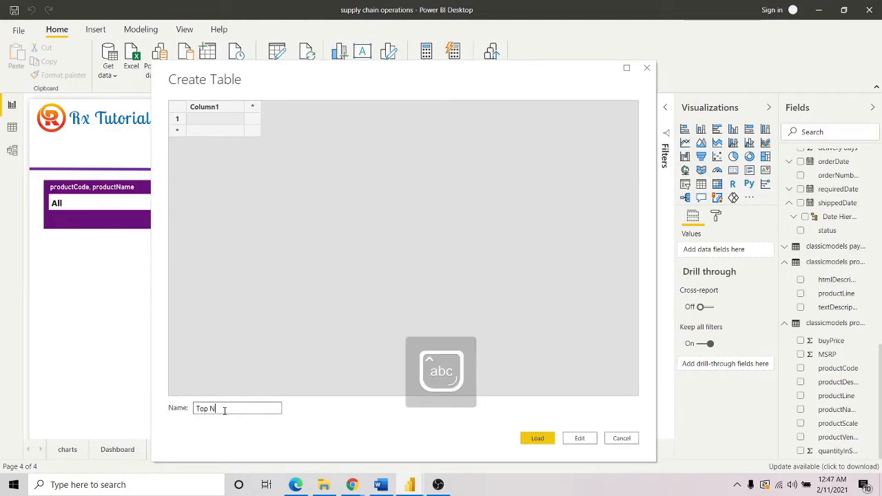
{"action": "type", "text": " table"}
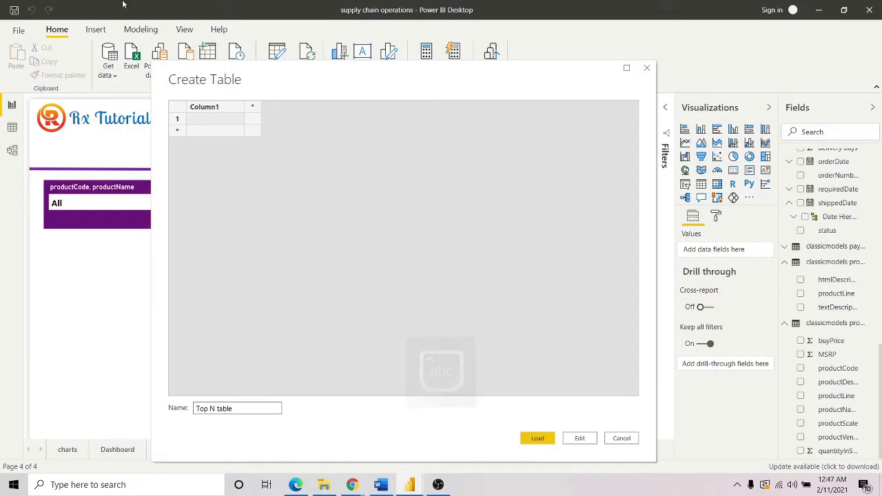
- Rename the table's first column to Top N values and add a second column beside it
{"action": "left_click", "coordinate": [215, 111]}
{"action": "double_click", "coordinate": [217, 110]}
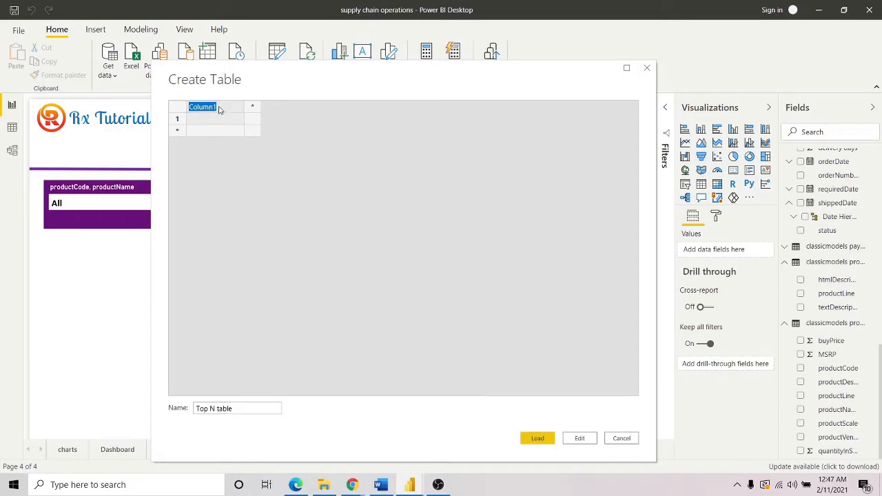
{"action": "key", "text": "BackSpace"}
{"action": "type", "text": "Top "}
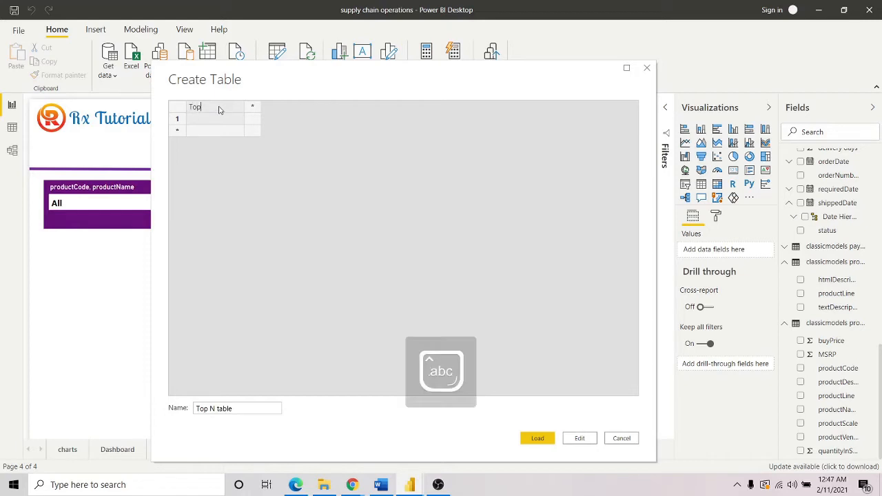
{"action": "type", "text": "N values"}
{"action": "left_click", "coordinate": [258, 112]}
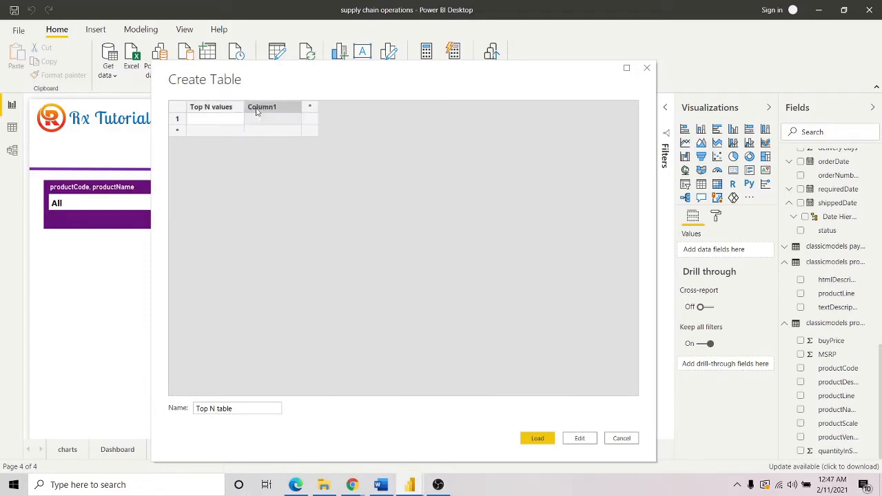
- Rename the new table's second column to Top N
{"action": "key", "text": "BackSpace"}
{"action": "key", "text": "Caps_Lock"}
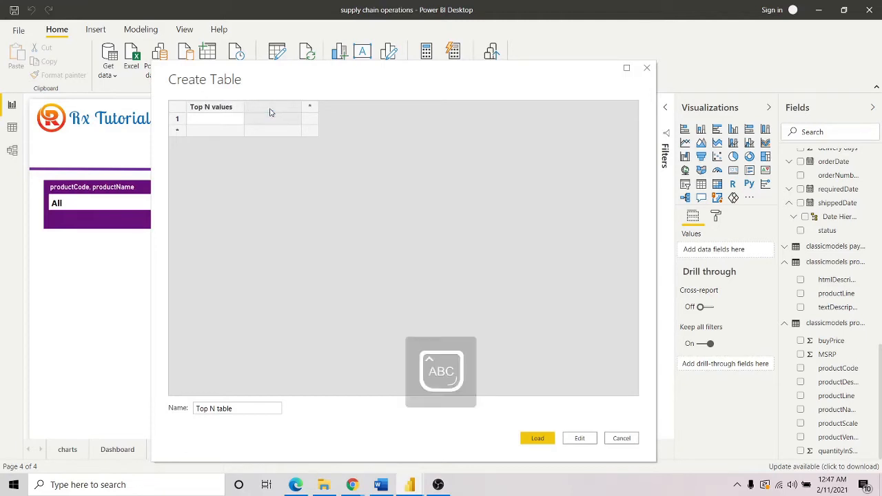
{"action": "type", "text": "Top"}
{"action": "key", "text": "Caps_Lock"}
{"action": "type", "text": "N"}
- Enter 5, 10 and 20 as the three rows of the Top N values column
{"action": "left_click", "coordinate": [218, 118]}
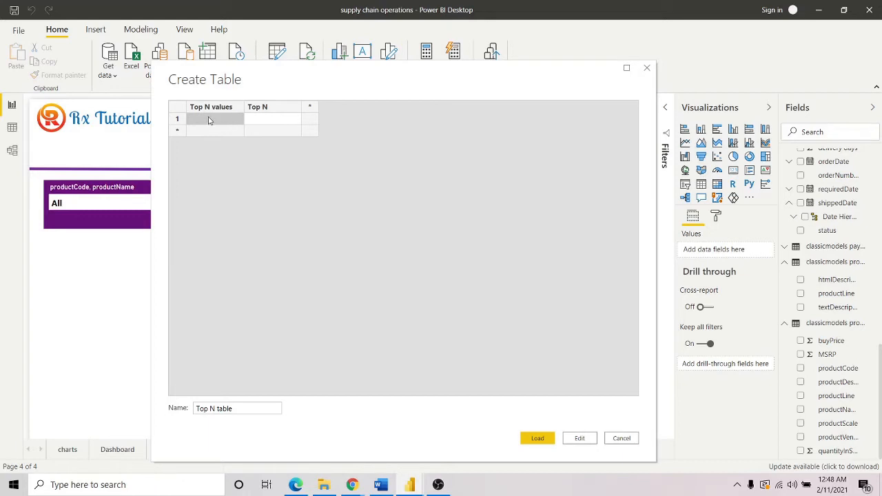
{"action": "type", "text": "5"}
{"action": "left_click", "coordinate": [217, 132]}
{"action": "type", "text": "10"}
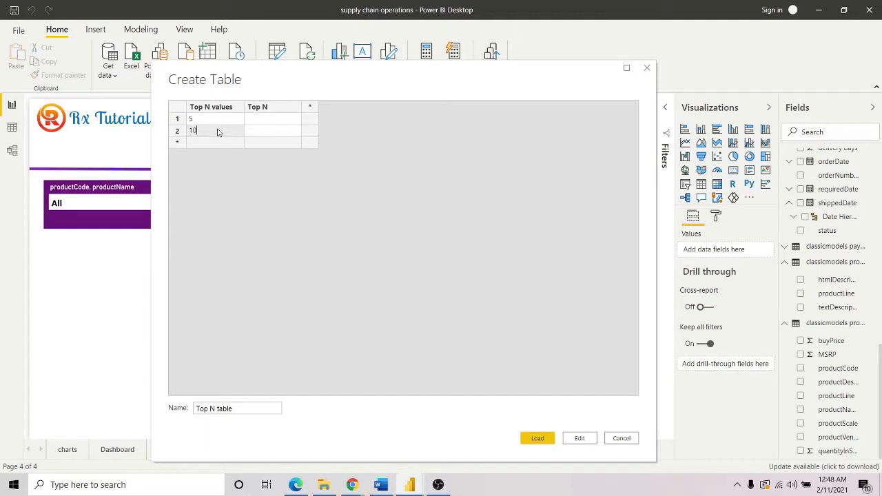
{"action": "left_click", "coordinate": [222, 144]}
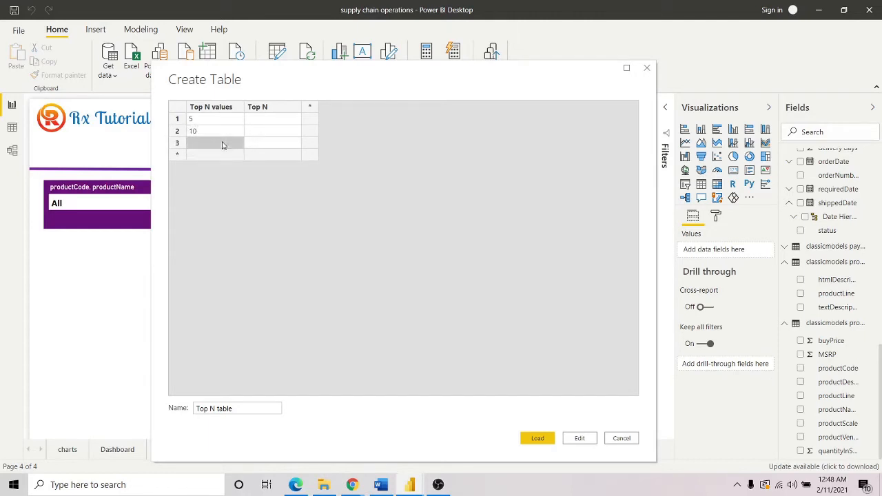
{"action": "type", "text": "20"}
- Fill the Top N column with Top 5, Top 10 and Top 20, and load the table into the model
{"action": "left_click", "coordinate": [269, 121]}
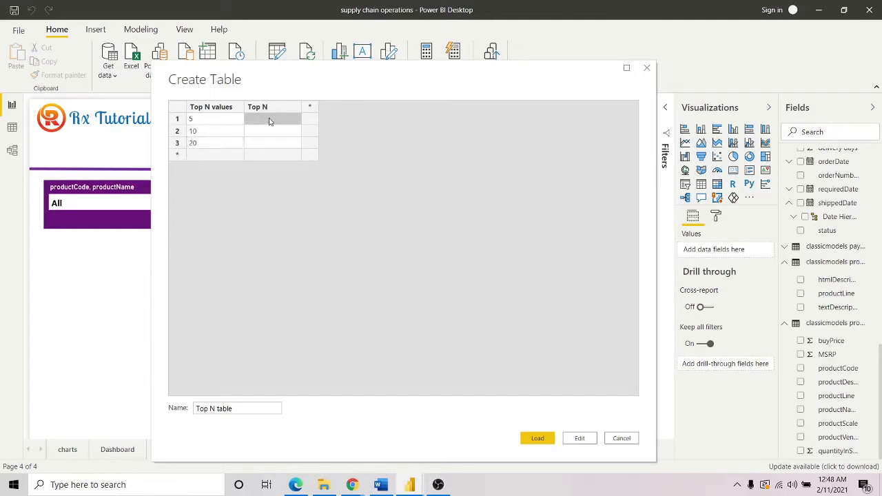
{"action": "type", "text": "Top "}
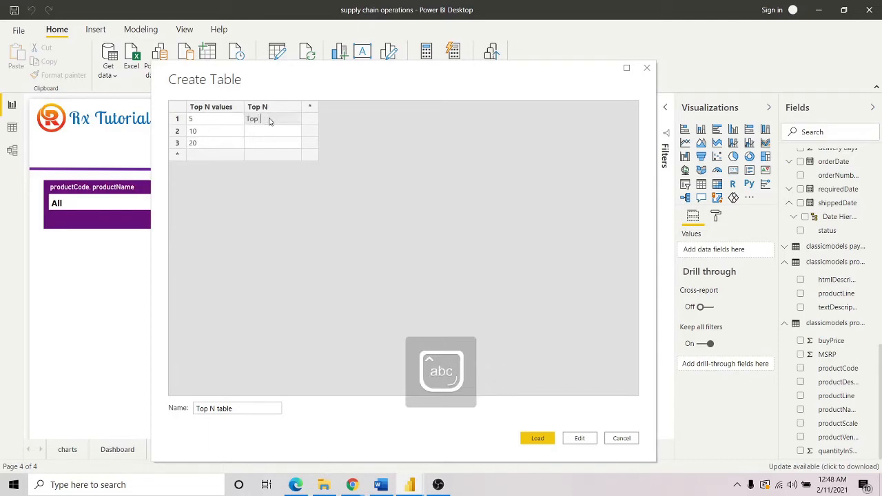
{"action": "type", "text": "5"}
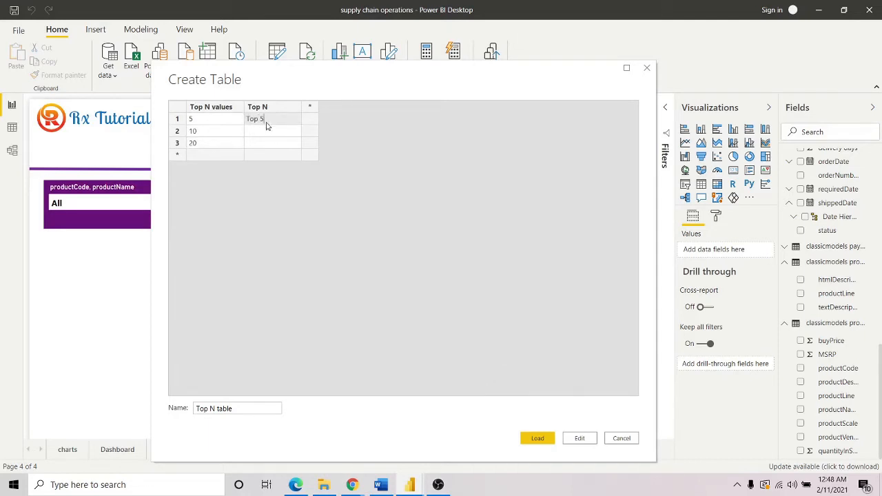
{"action": "left_click", "coordinate": [270, 134]}
{"action": "type", "text": "To"}
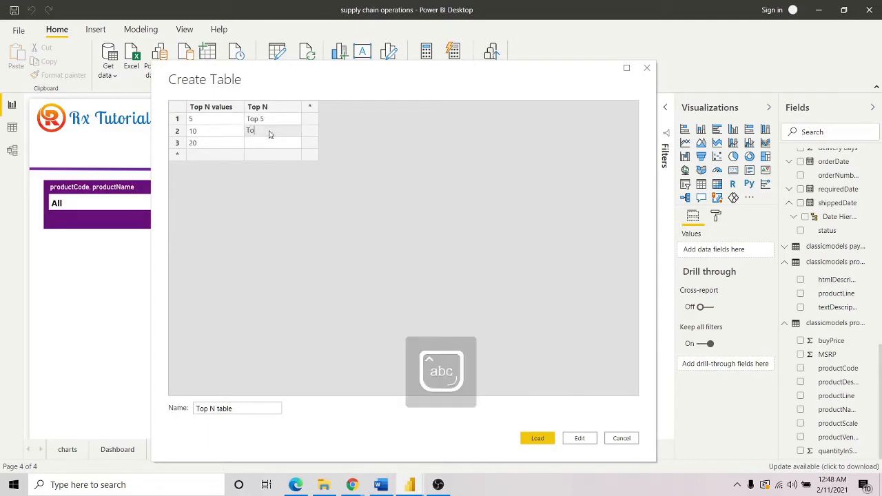
{"action": "type", "text": "p 10"}
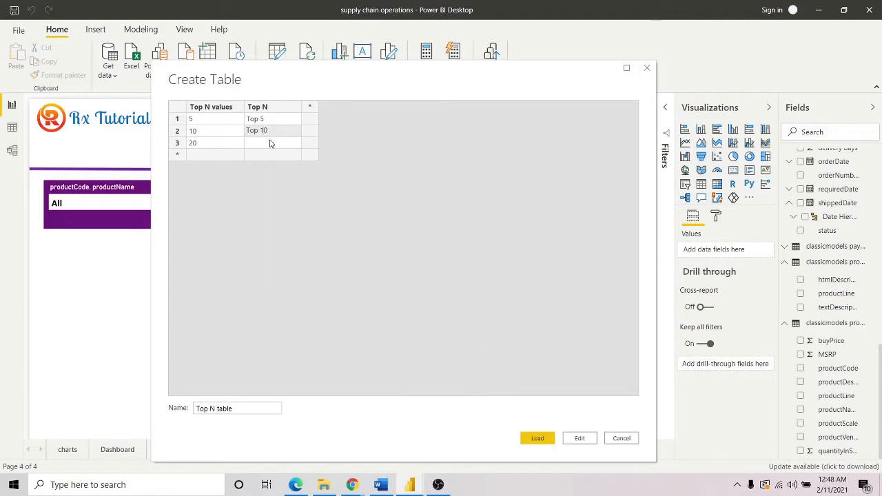
{"action": "left_click", "coordinate": [269, 144]}
{"action": "type", "text": "Top 20"}
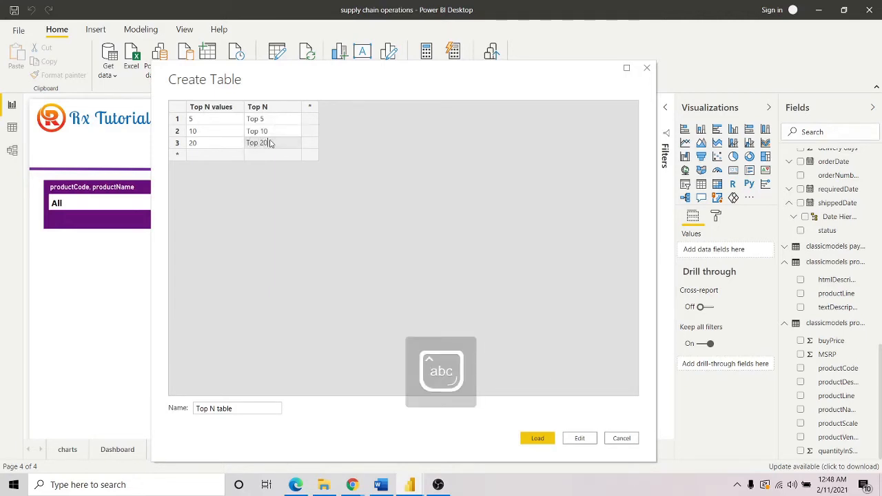
{"action": "left_click", "coordinate": [535, 438]}
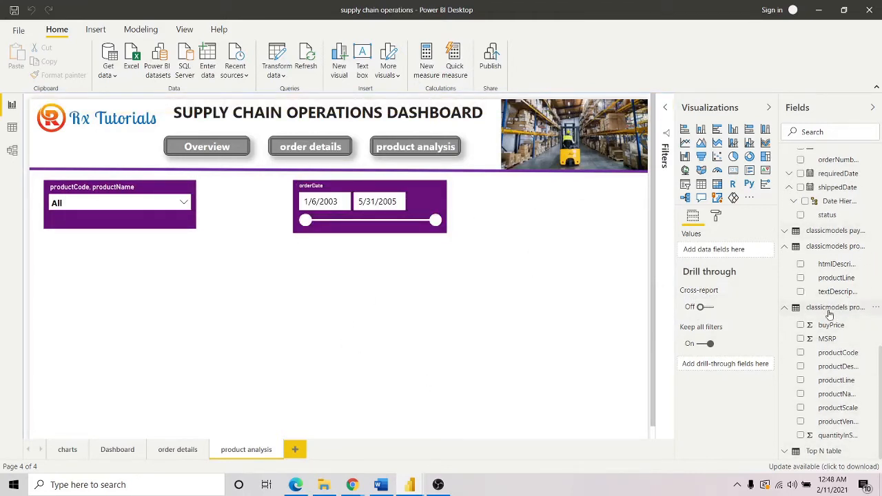
- Start a new measure in Top N table and name it Rank by quantity
{"action": "left_click", "coordinate": [784, 453]}
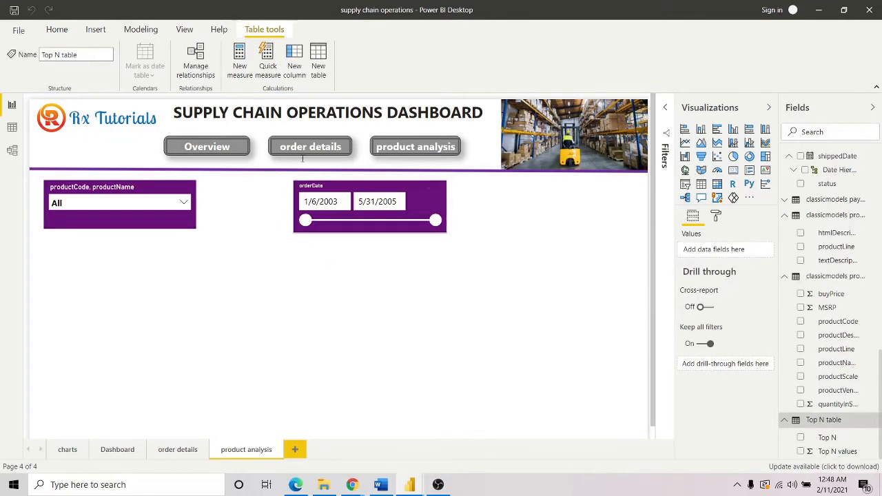
{"action": "left_click", "coordinate": [57, 29]}
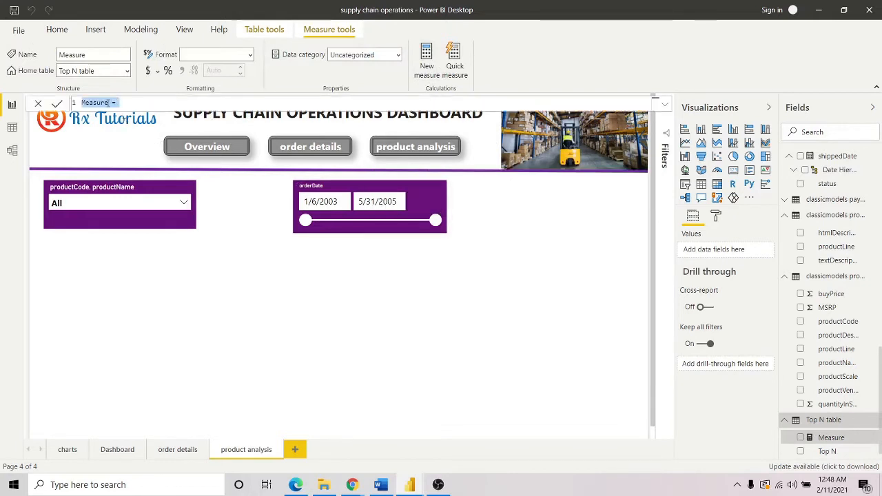
{"action": "left_click", "coordinate": [113, 103]}
{"action": "key", "text": "BackSpace"}
{"action": "key", "text": "BackSpace"}
{"action": "key", "text": "BackSpace"}
{"action": "key", "text": "BackSpace"}
{"action": "key", "text": "BackSpace"}
{"action": "key", "text": "BackSpace"}
{"action": "key", "text": "BackSpace"}
{"action": "type", "text": "Rank"}
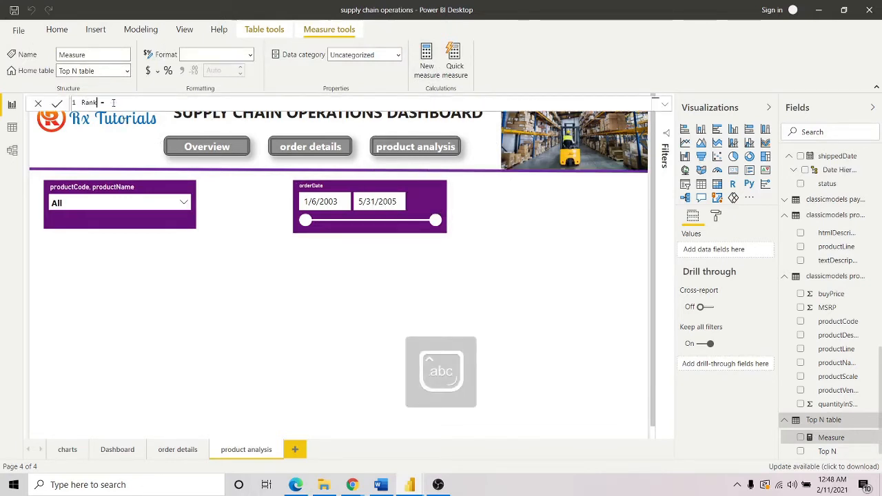
{"action": "type", "text": " by Quan"}
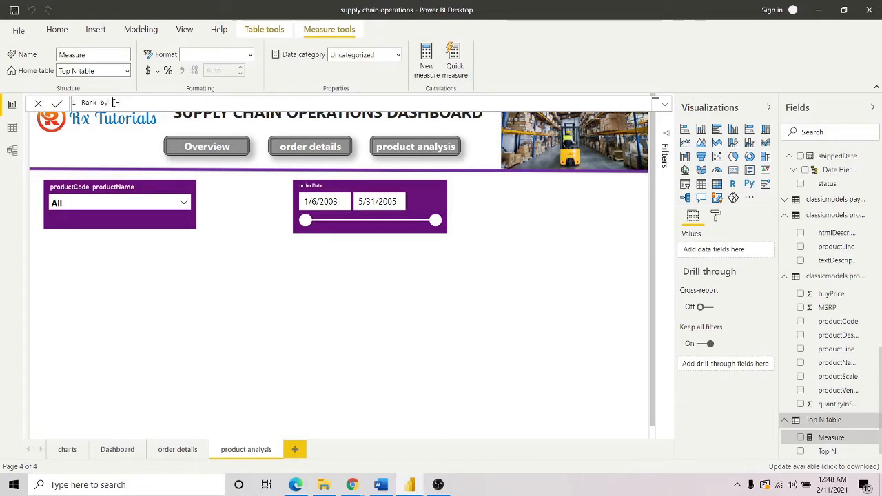
{"action": "type", "text": "tity"}
- Begin the Rank by quantity formula with RANKX over ALL('classicmodels products'[productCode])
{"action": "type", "text": "rank"}
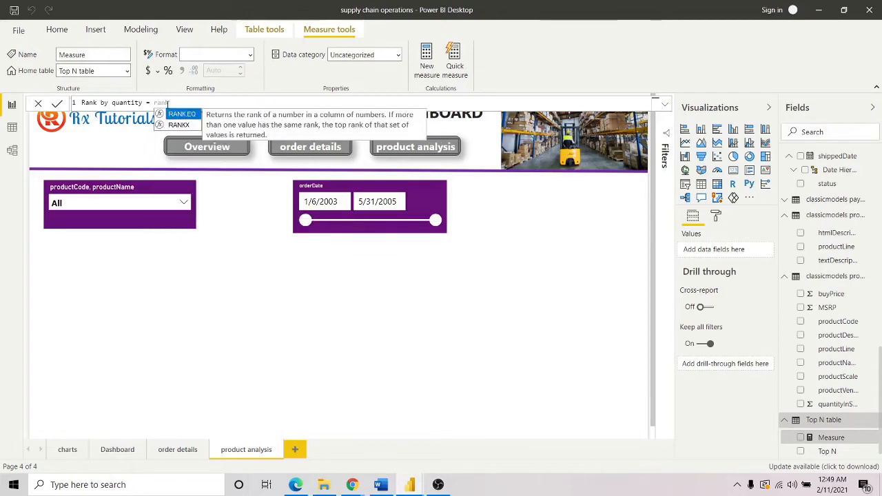
{"action": "key", "text": "Down"}
{"action": "key", "text": "Tab"}
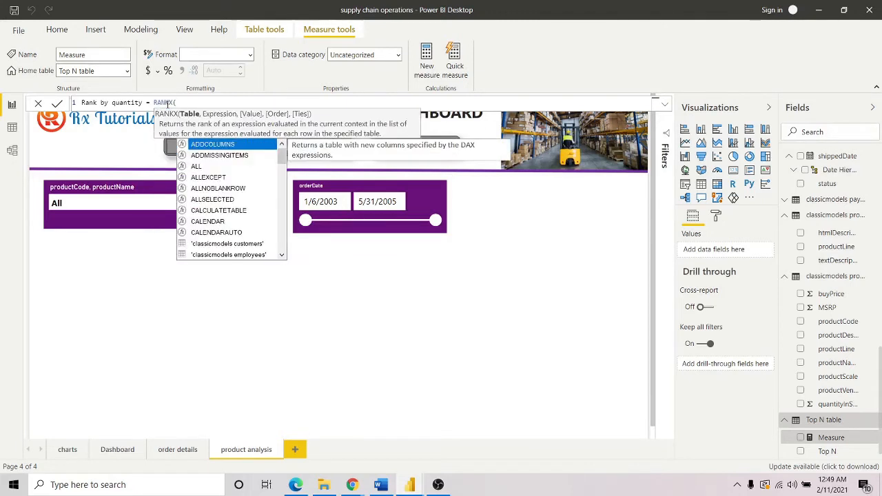
{"action": "type", "text": "all"}
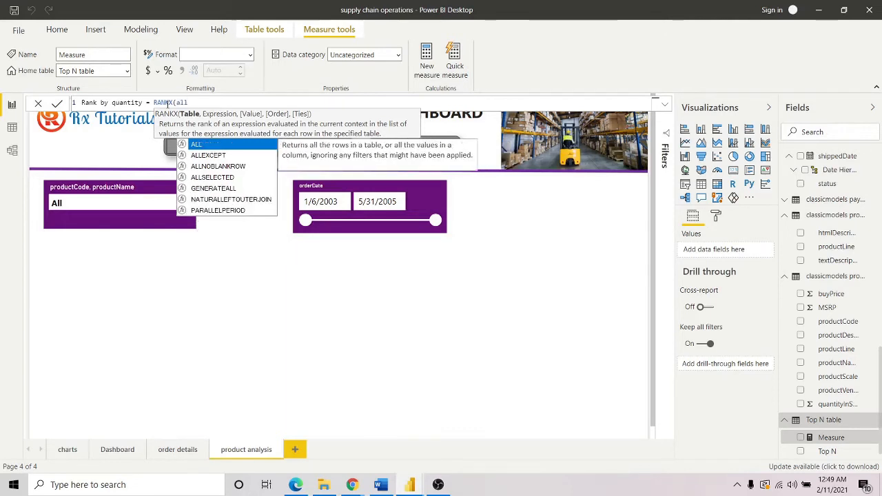
{"action": "key", "text": "Tab"}
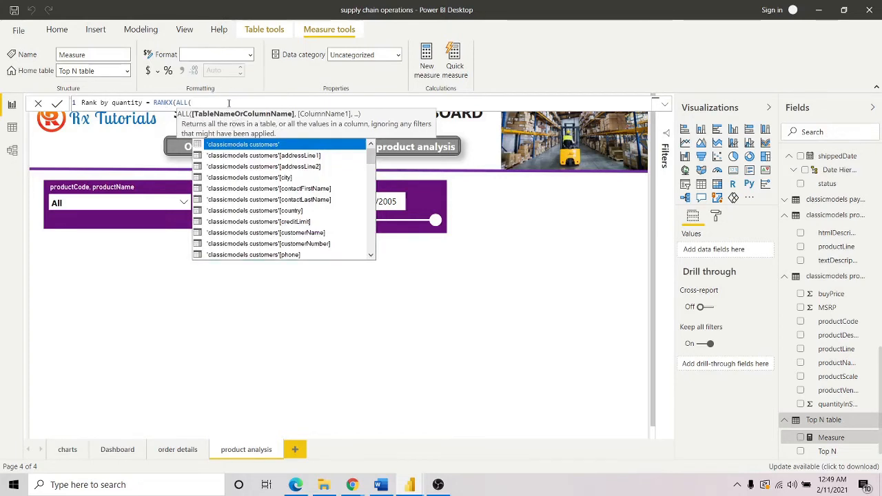
{"action": "type", "text": "pr"}
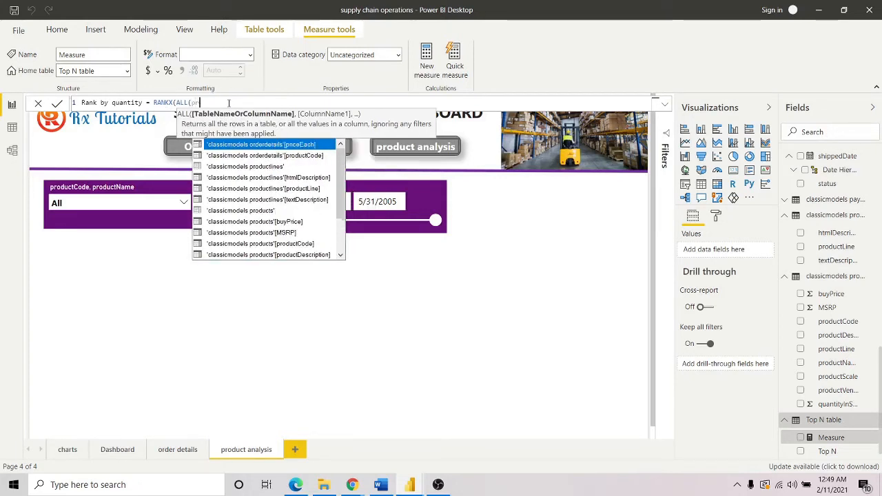
{"action": "type", "text": "oduct"}
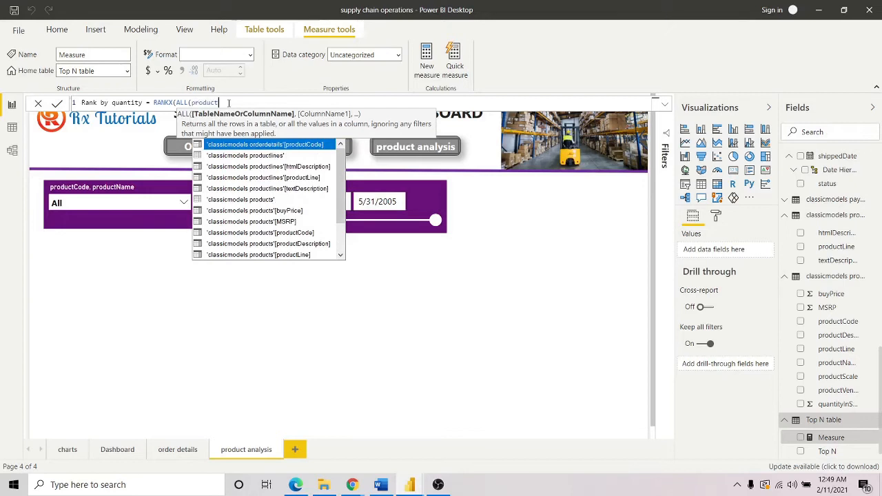
{"action": "left_click", "coordinate": [271, 233]}
{"action": "left_click", "coordinate": [271, 234]}
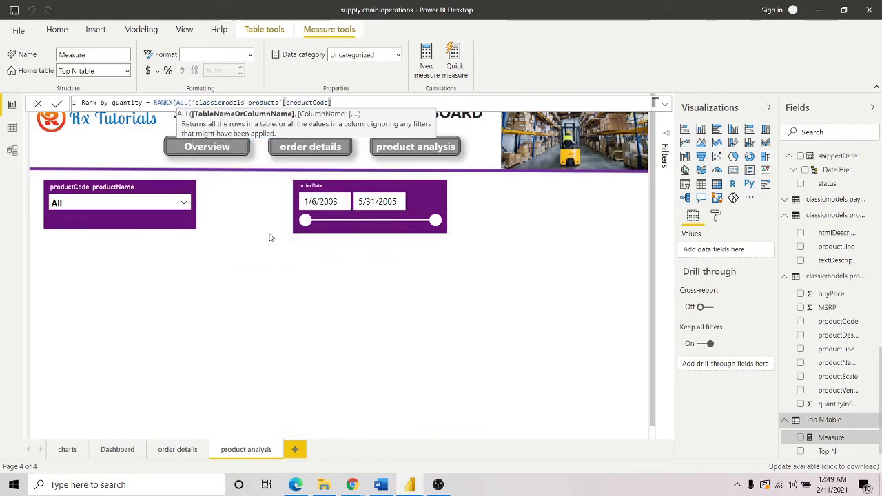
{"action": "type", "text": "),"}
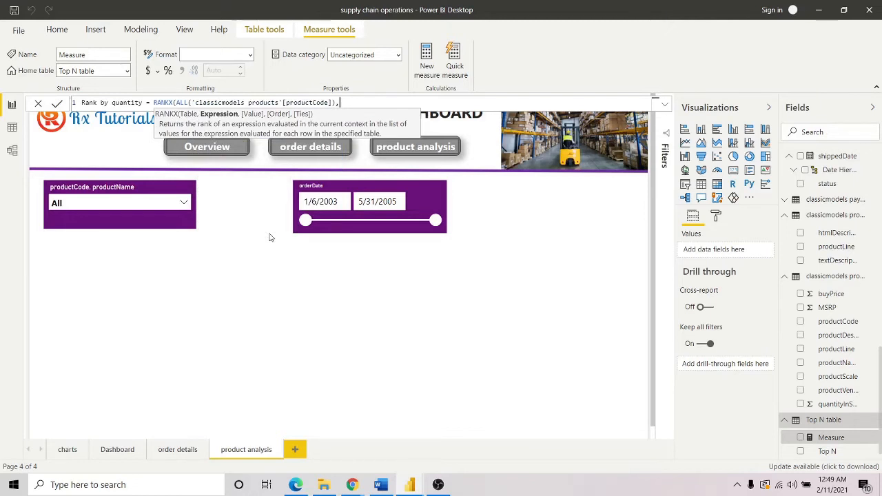
- Complete the RANKX formula with [total ordered quantities] as expression, no value argument and DESC order, and commit the measure
{"action": "type", "text": "tota"}
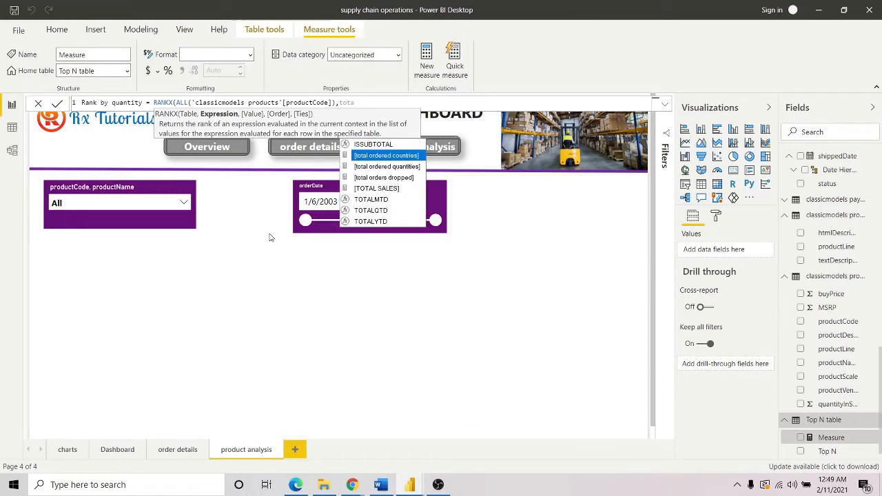
{"action": "key", "text": "Down"}
{"action": "key", "text": "Tab"}
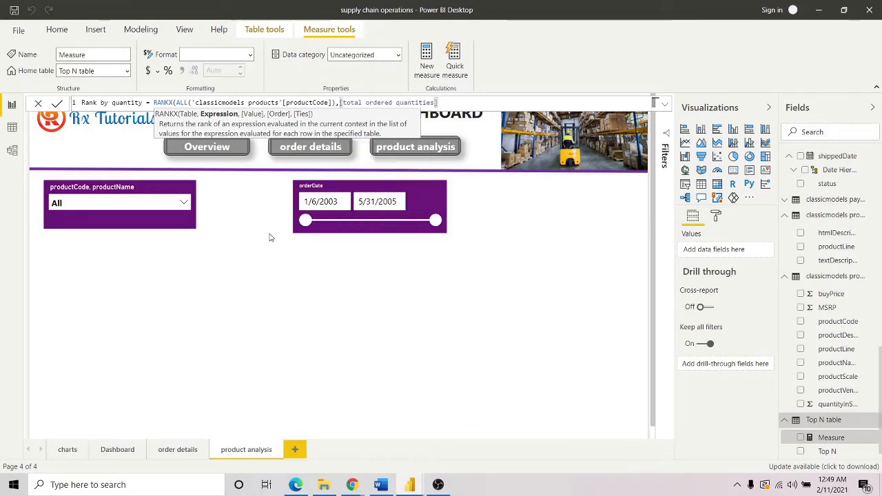
{"action": "type", "text": ",,"}
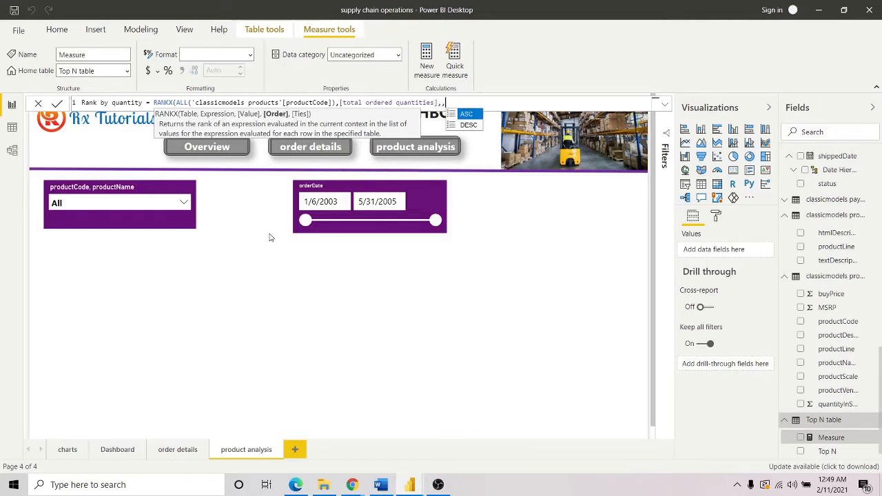
{"action": "type", "text": "des"}
{"action": "key", "text": "Tab"}
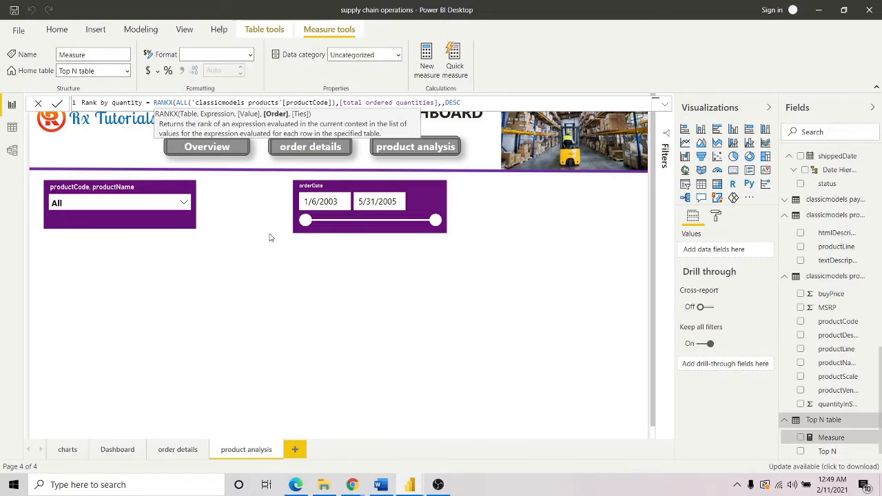
{"action": "type", "text": ")"}
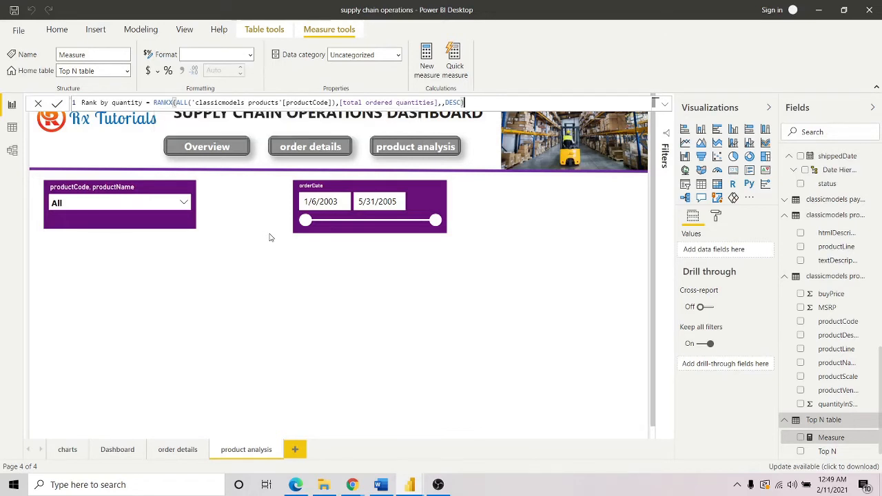
{"action": "left_click", "coordinate": [57, 104]}
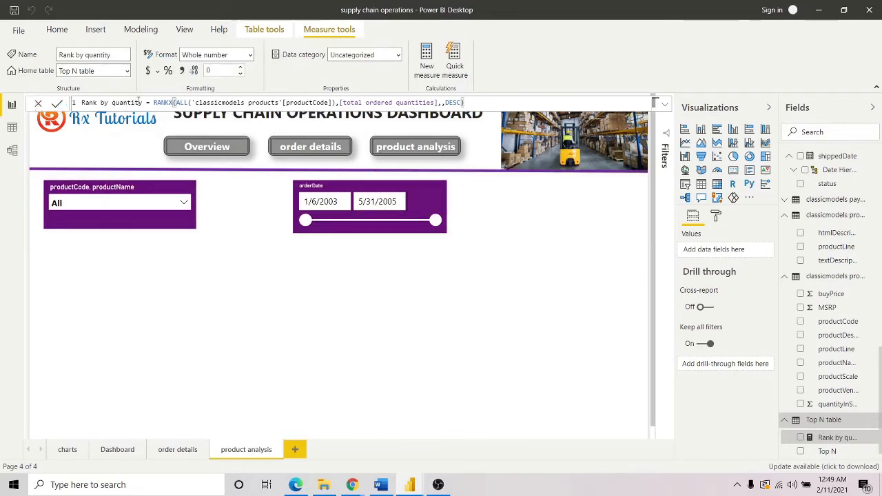
{"action": "left_click", "coordinate": [39, 104]}
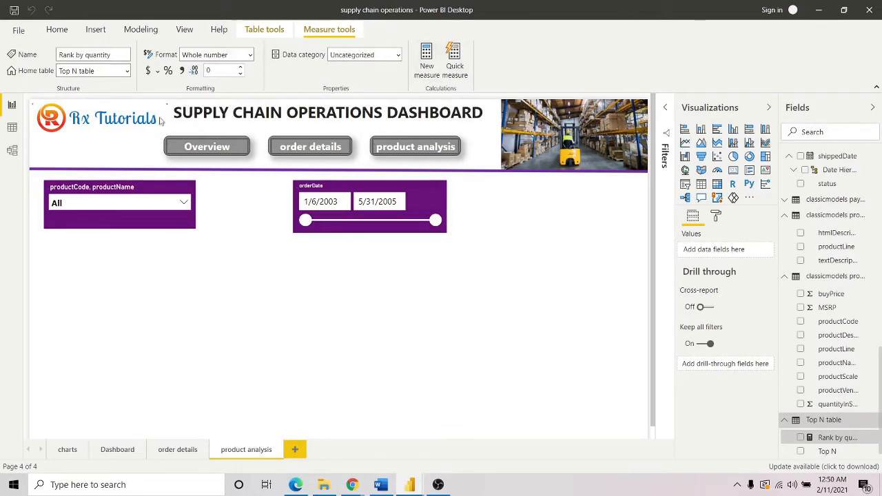
- Start another new measure in Top N table and name it Selected top N
{"action": "left_click", "coordinate": [426, 58]}
{"action": "left_click", "coordinate": [112, 103]}
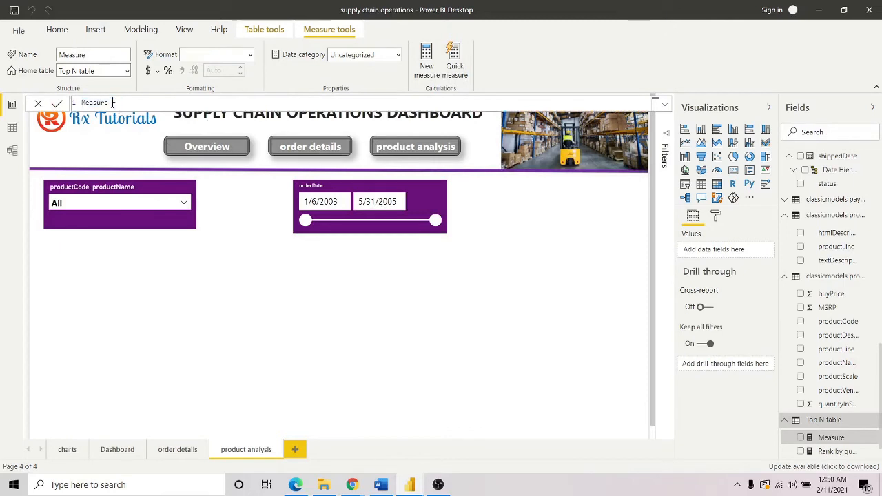
{"action": "key", "text": "BackSpace"}
{"action": "key", "text": "BackSpace"}
{"action": "key", "text": "BackSpace"}
{"action": "key", "text": "BackSpace"}
{"action": "key", "text": "BackSpace"}
{"action": "key", "text": "BackSpace"}
{"action": "key", "text": "BackSpace"}
{"action": "key", "text": "BackSpace"}
{"action": "key", "text": "BackSpace"}
{"action": "type", "text": "Sele"}
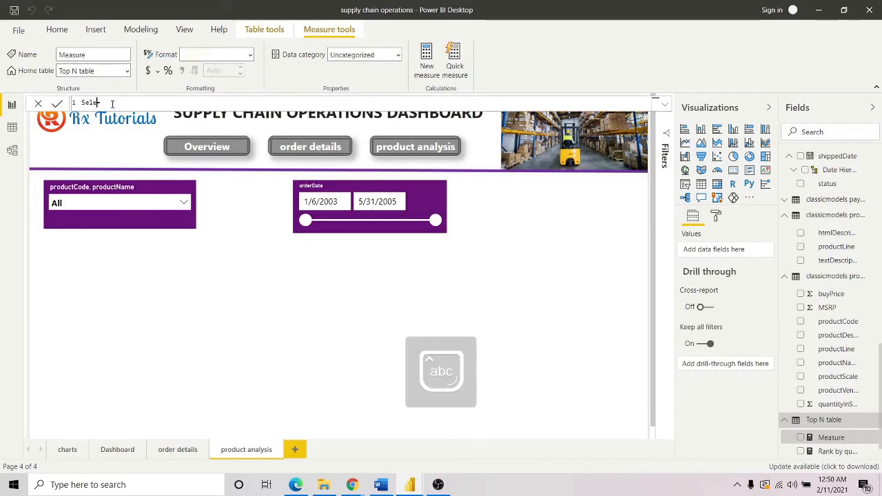
{"action": "type", "text": "cted To "}
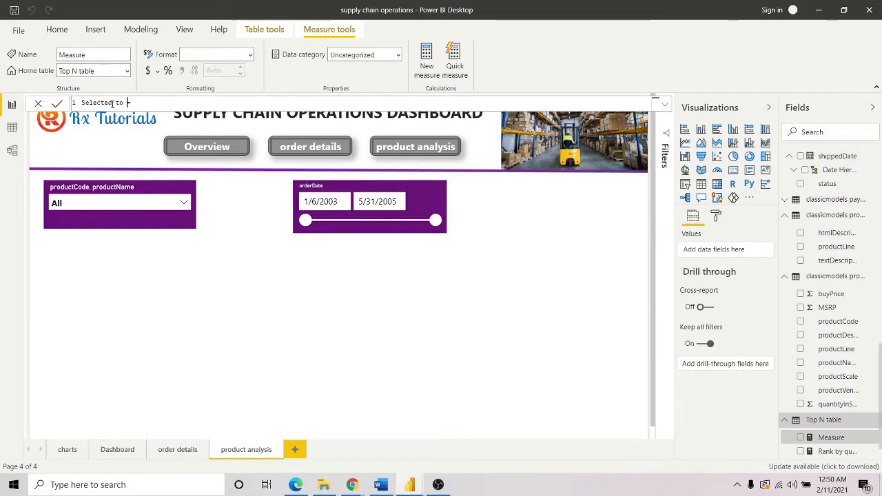
{"action": "type", "text": "p"}
{"action": "key", "text": "BackSpace"}
{"action": "key", "text": "BackSpace"}
{"action": "type", "text": "p N "}
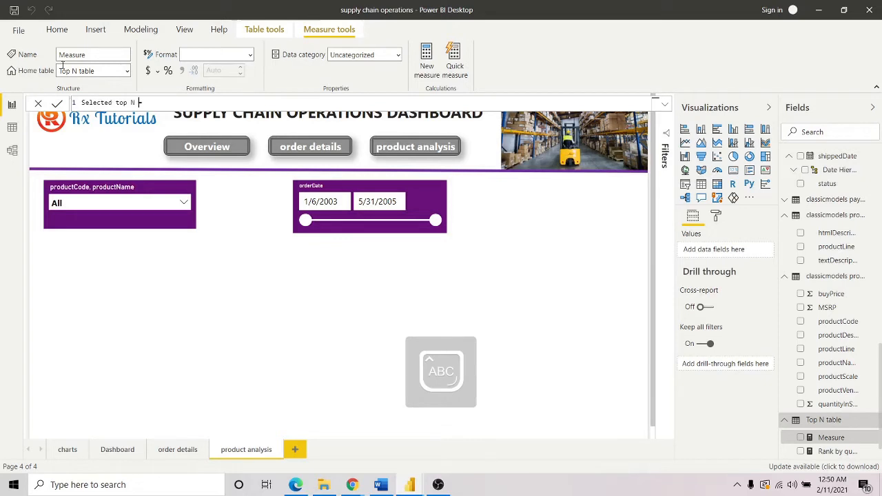
{"action": "type", "text": "="}
{"action": "key", "text": "Caps_Lock"}
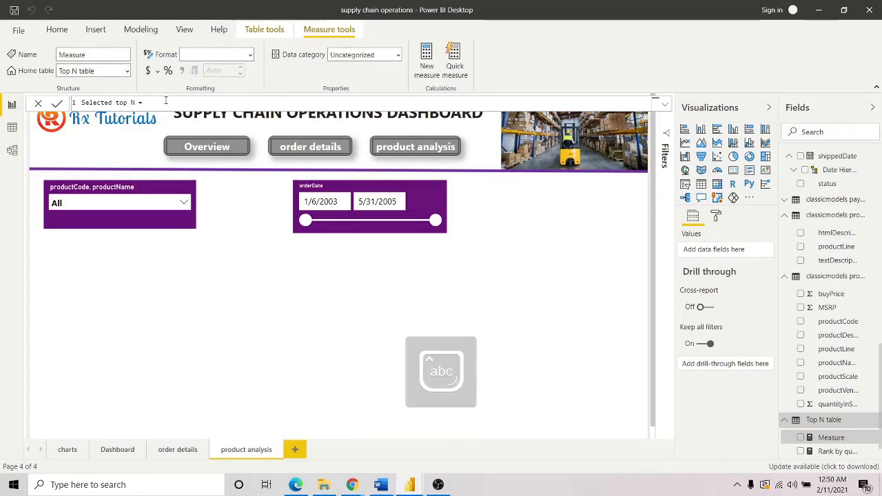
- Begin the Selected top N formula with IF, using HASONEVALUE('Top N table'[Top N]) as the logical test
{"action": "type", "text": "IF("}
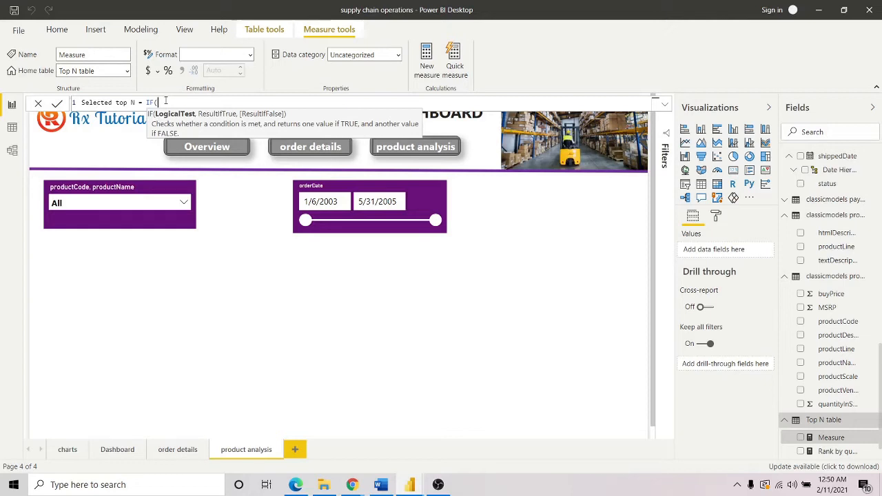
{"action": "type", "text": "HAS"}
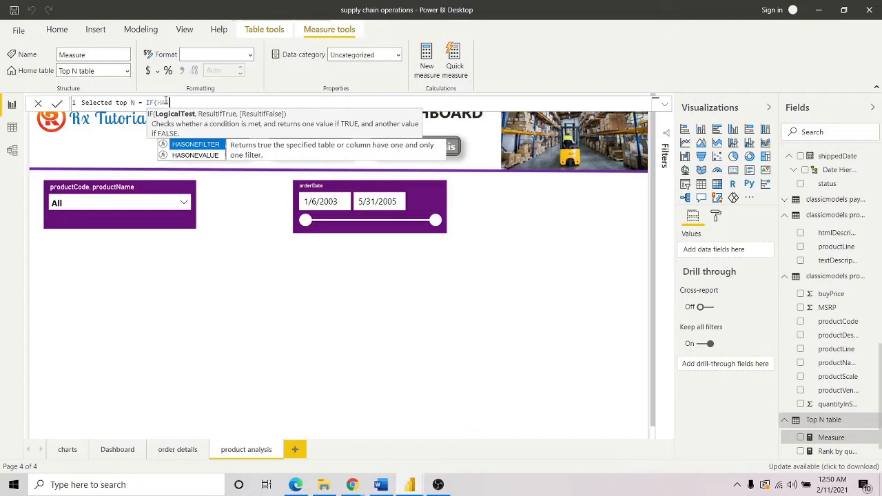
{"action": "key", "text": "Down"}
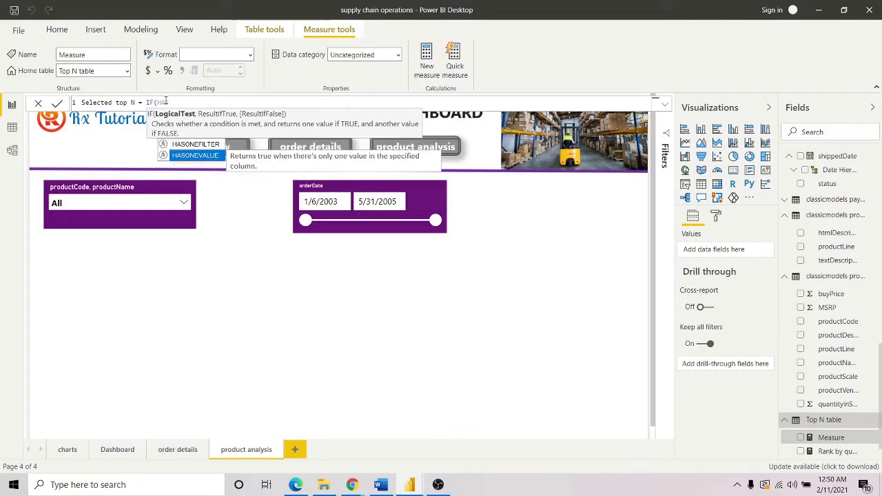
{"action": "key", "text": "Tab"}
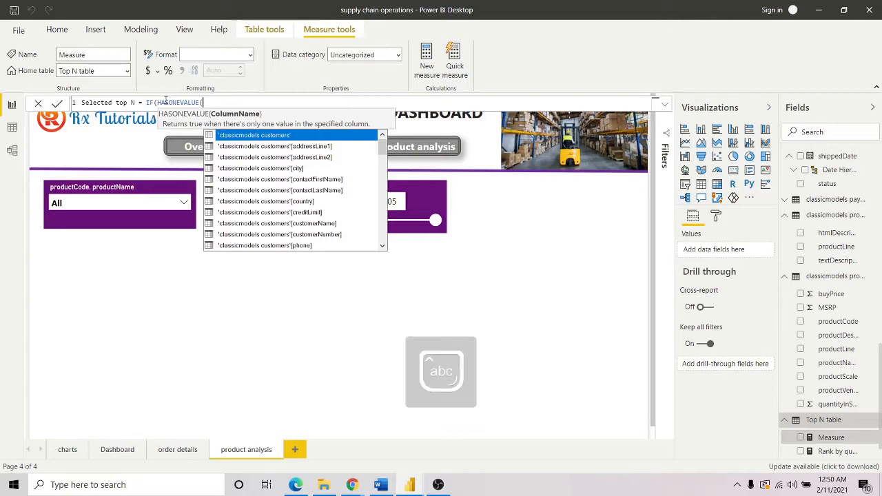
{"action": "type", "text": "top"}
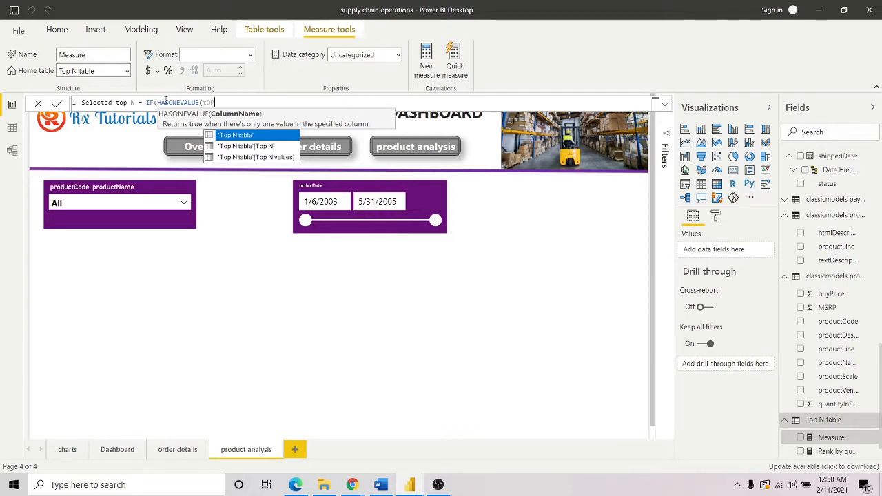
{"action": "key", "text": "BackSpace"}
{"action": "key", "text": "BackSpace"}
{"action": "key", "text": "BackSpace"}
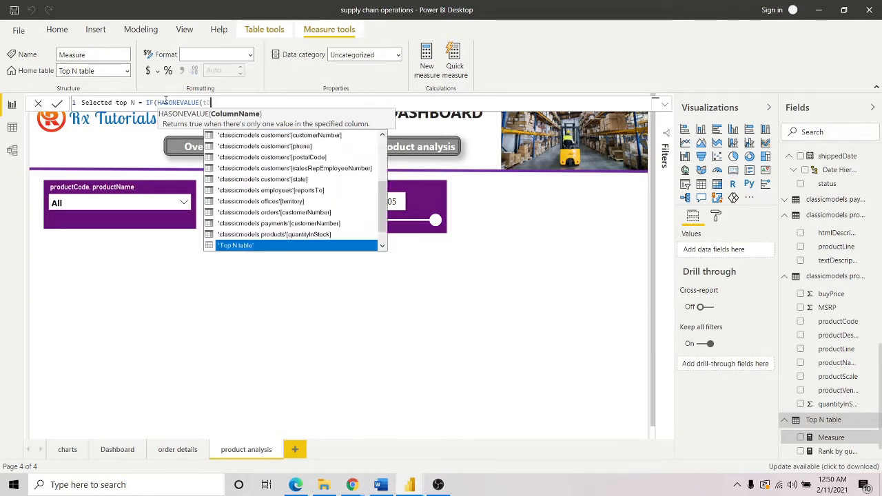
{"action": "type", "text": "tOP"}
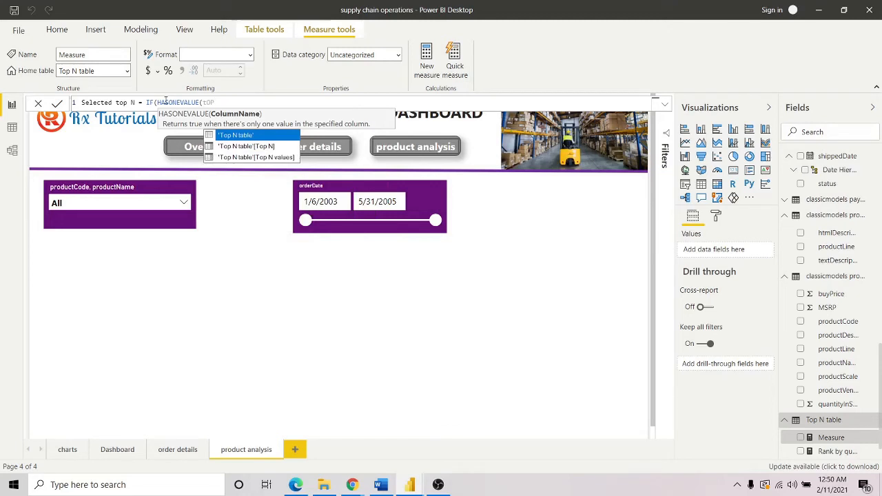
{"action": "key", "text": "Down"}
{"action": "key", "text": "Tab"}
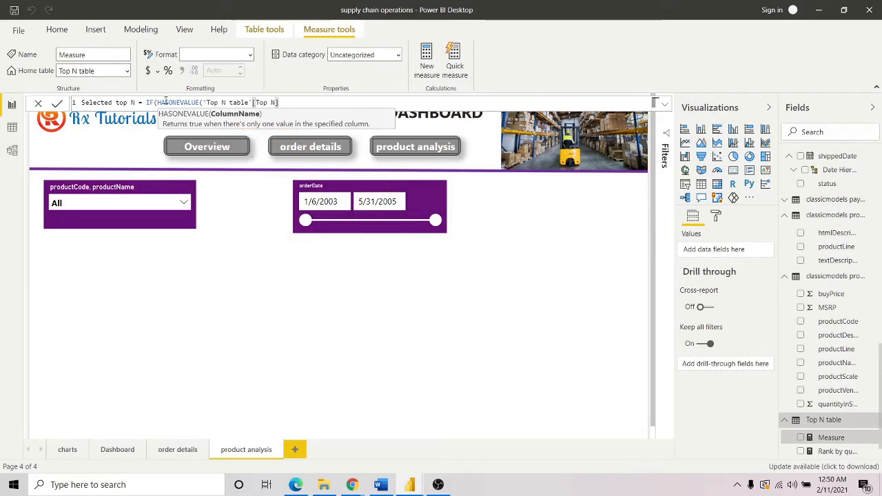
{"action": "type", "text": ","}
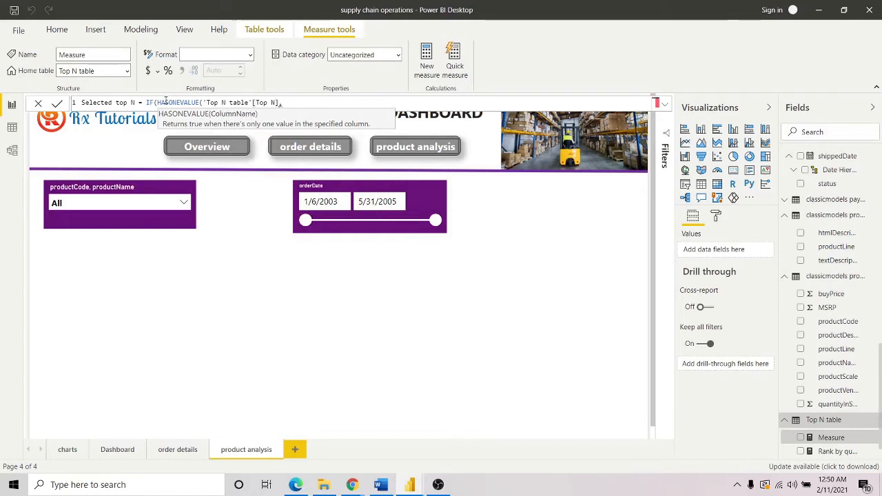
{"action": "key", "text": "BackSpace"}
{"action": "type", "text": ")"}
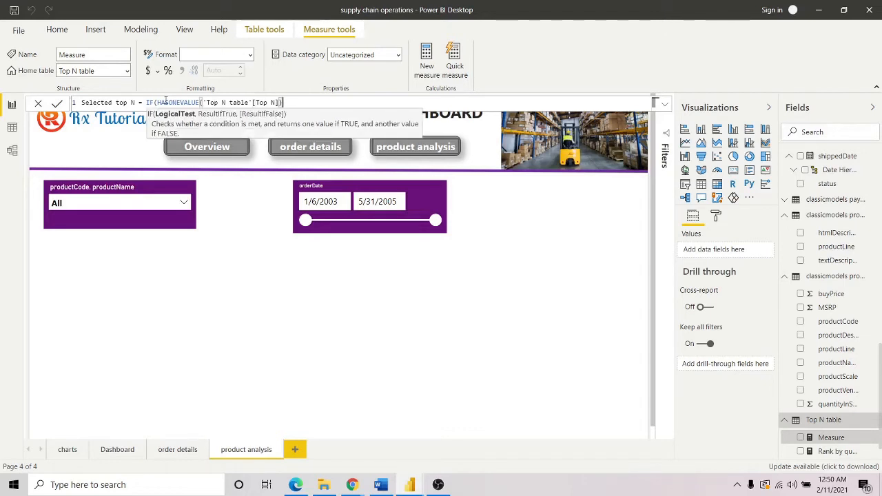
{"action": "type", "text": ","}
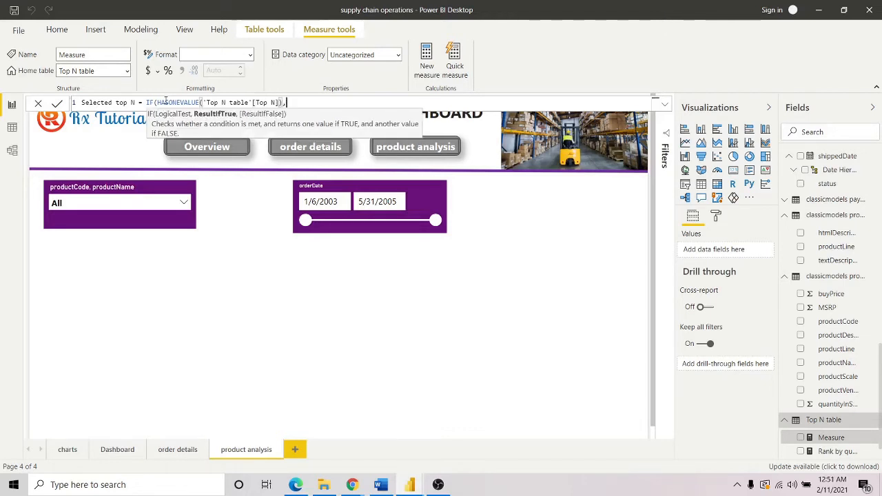
- Add VALUES('Top N table'[Top N values]) as the result returned when the IF test is true
{"action": "type", "text": "VAL"}
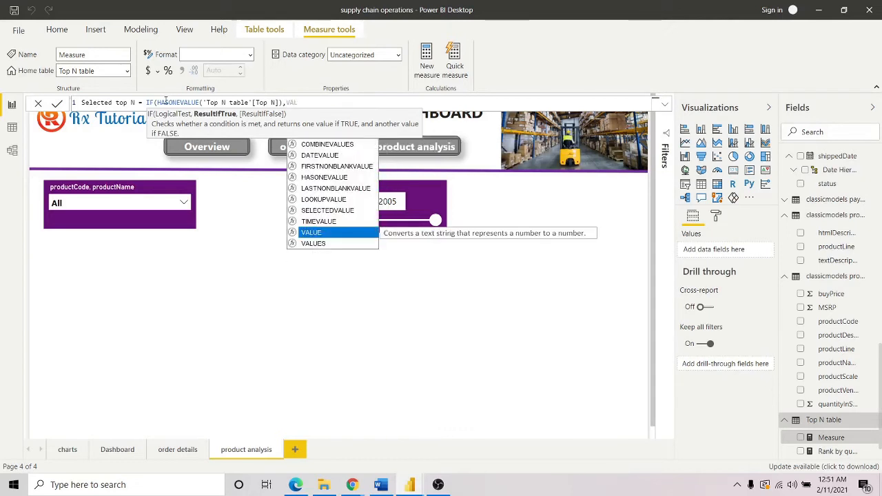
{"action": "key", "text": "Down"}
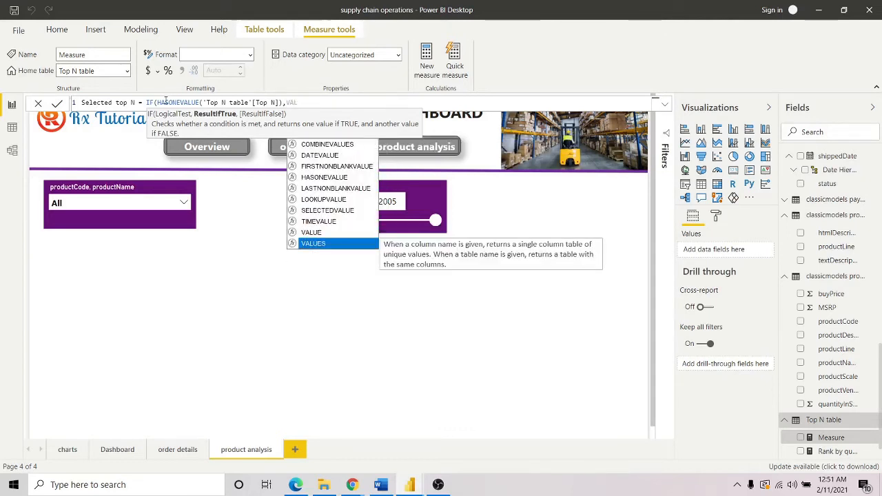
{"action": "key", "text": "Tab"}
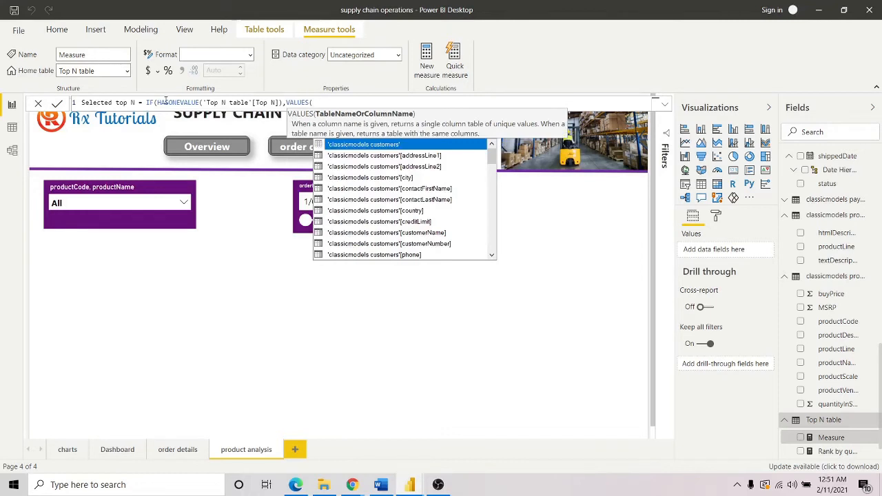
{"action": "type", "text": "top"}
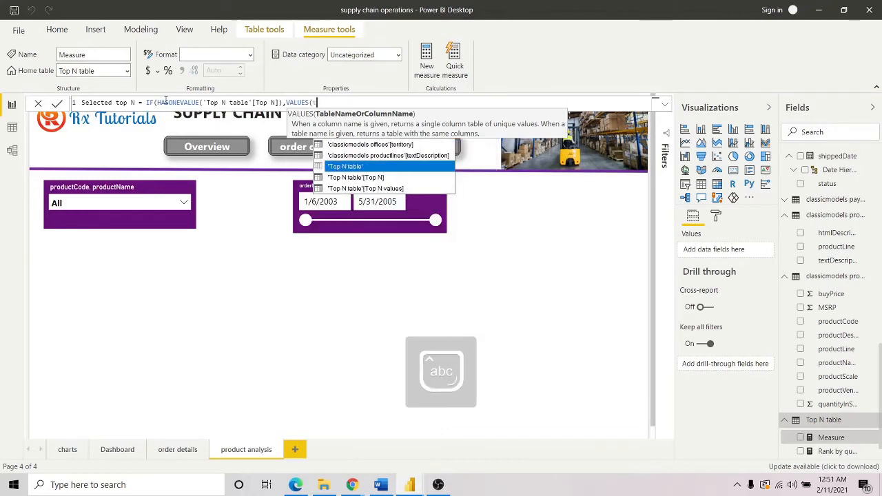
{"action": "key", "text": "Down"}
{"action": "key", "text": "Down"}
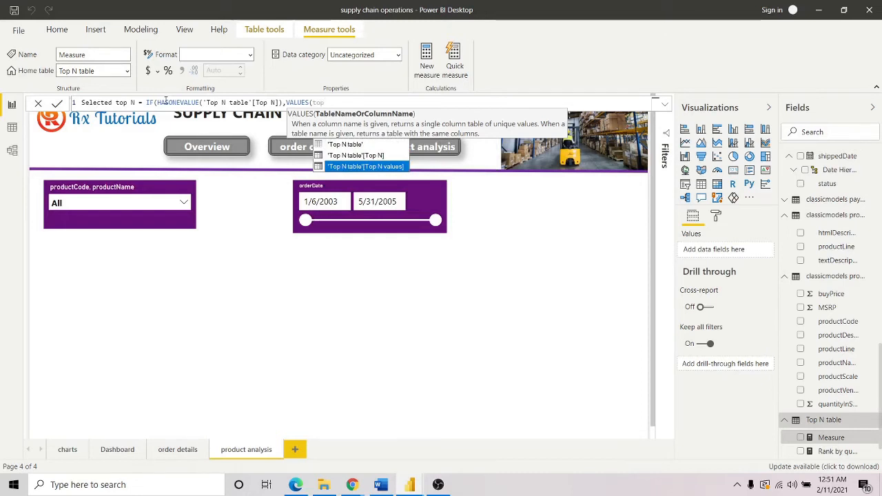
{"action": "key", "text": "Tab"}
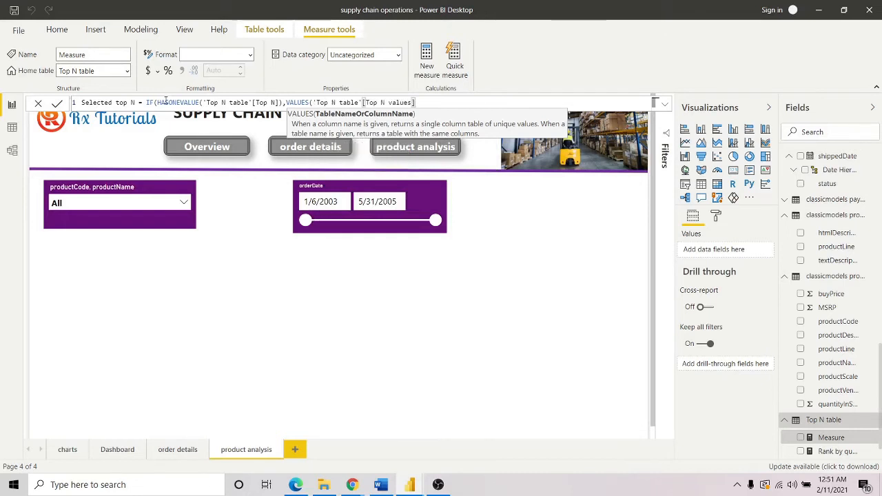
{"action": "type", "text": ",blank"}
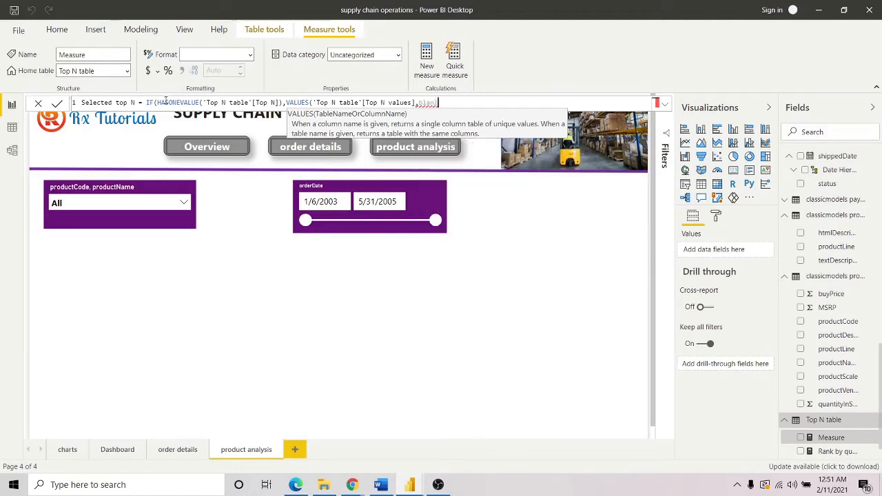
{"action": "key", "text": "BackSpace"}
{"action": "key", "text": "BackSpace"}
{"action": "key", "text": "BackSpace"}
{"action": "key", "text": "BackSpace"}
{"action": "key", "text": "BackSpace"}
{"action": "key", "text": "BackSpace"}
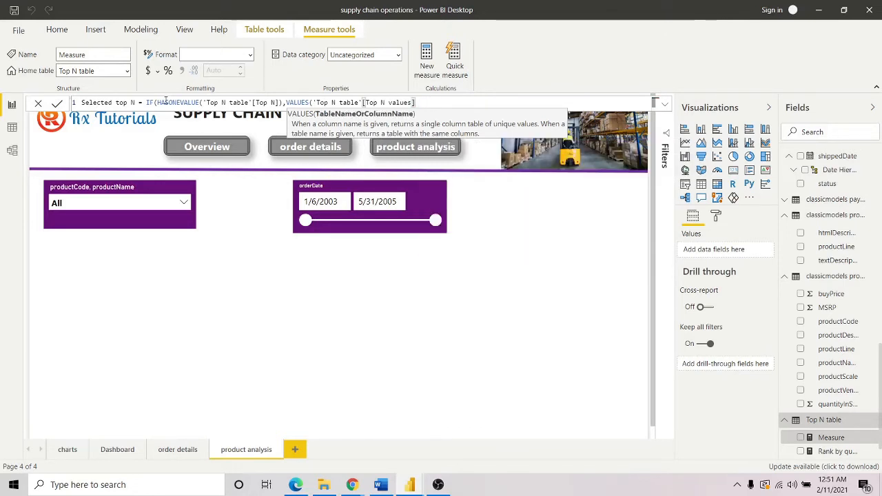
{"action": "type", "text": ")"}
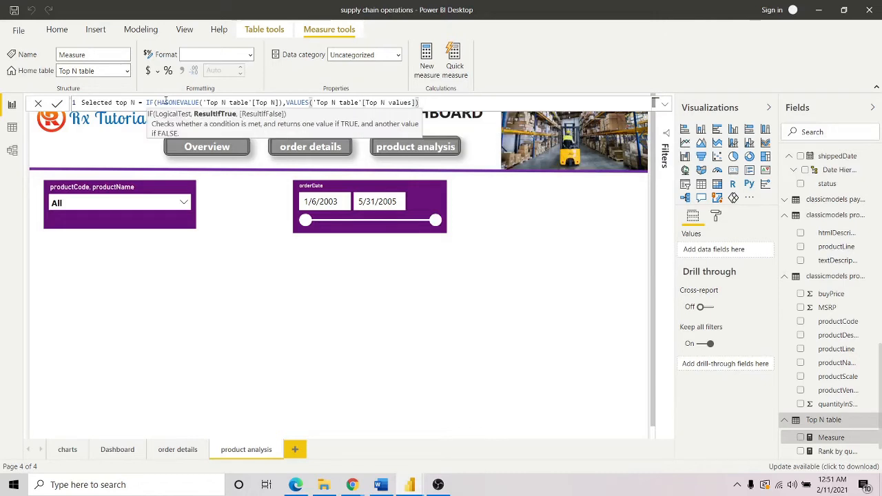
- Add BLANK() as the false result and close the IF expression
{"action": "type", "text": ","}
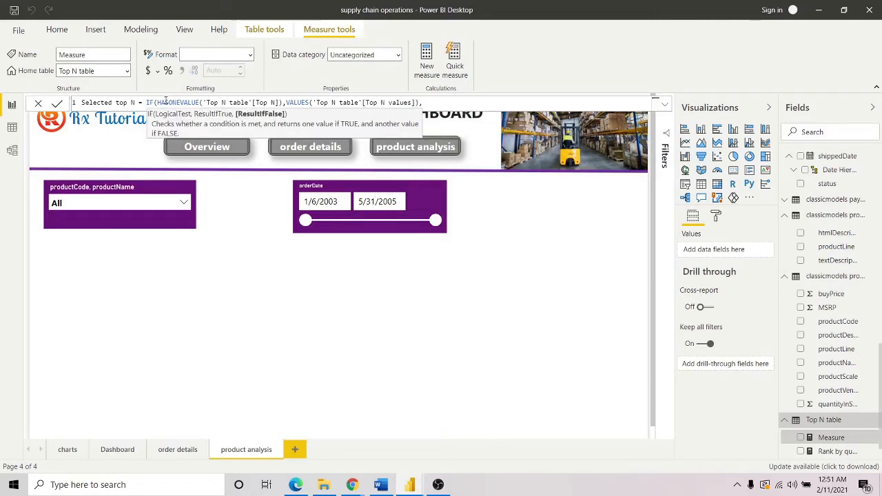
{"action": "type", "text": "bla"}
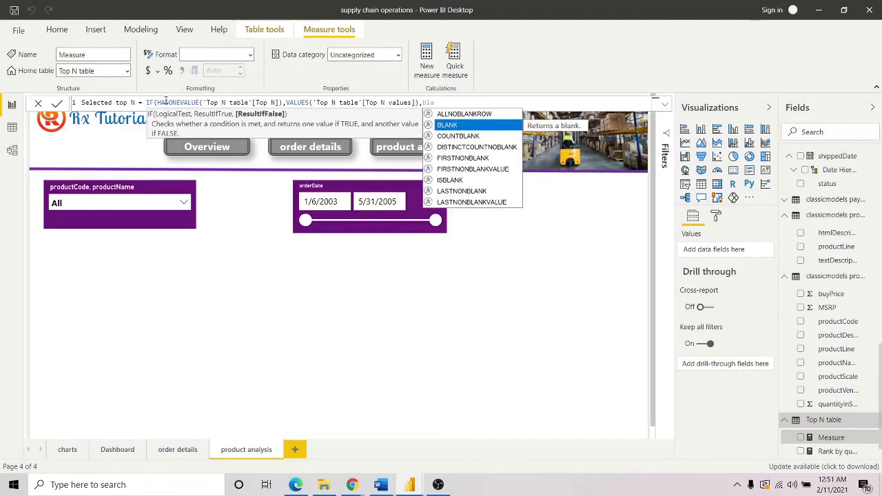
{"action": "key", "text": "Tab"}
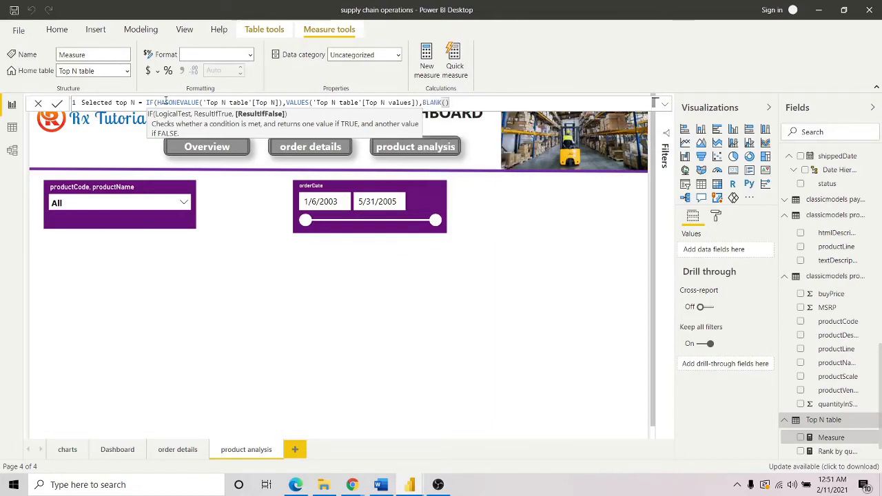
{"action": "type", "text": ")"}
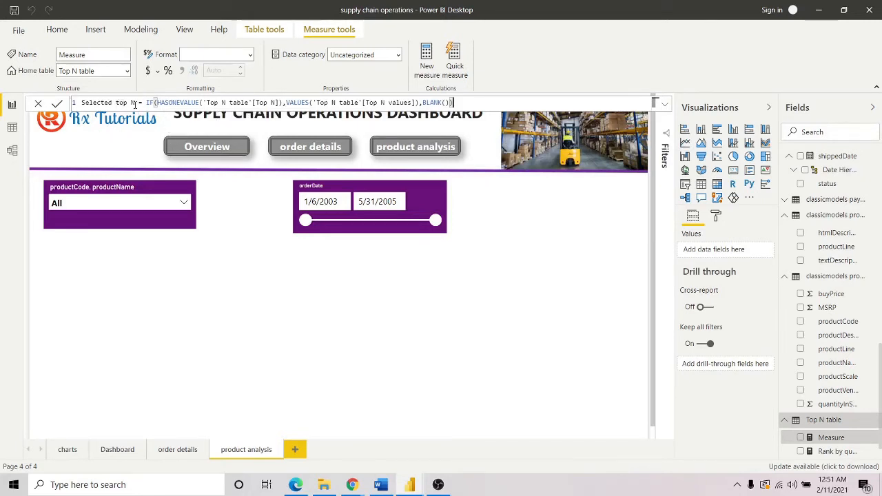
- Review the column references in the Selected top N formula, commit the measure and close the formula editor
{"action": "double_click", "coordinate": [156, 102]}
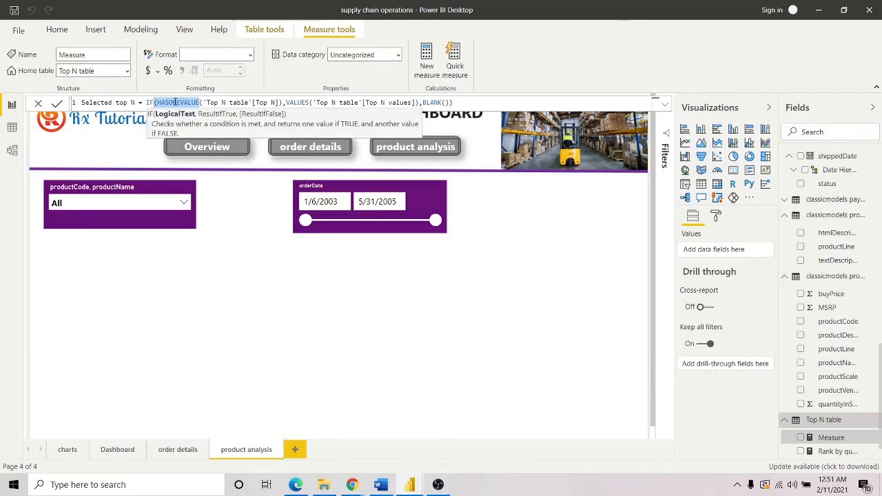
{"action": "left_click", "coordinate": [273, 102]}
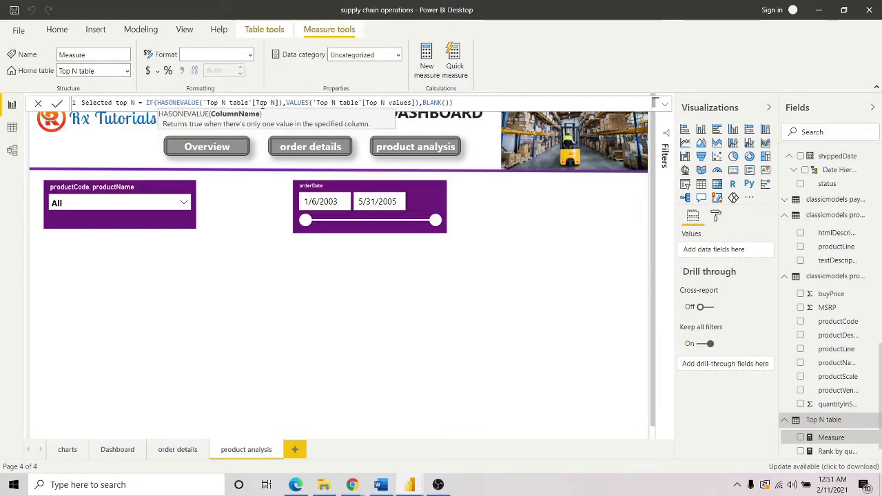
{"action": "left_click_drag", "start_coordinate": [274, 103], "coordinate": [253, 103]}
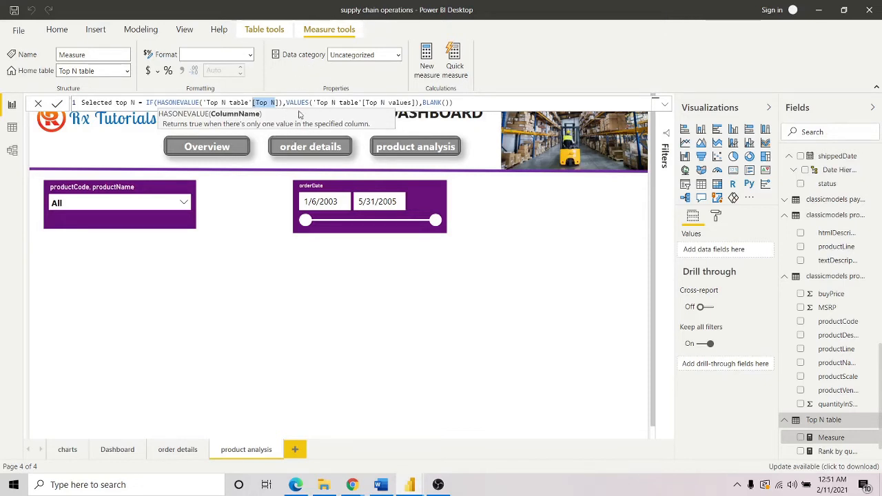
{"action": "left_click_drag", "start_coordinate": [279, 102], "coordinate": [268, 102]}
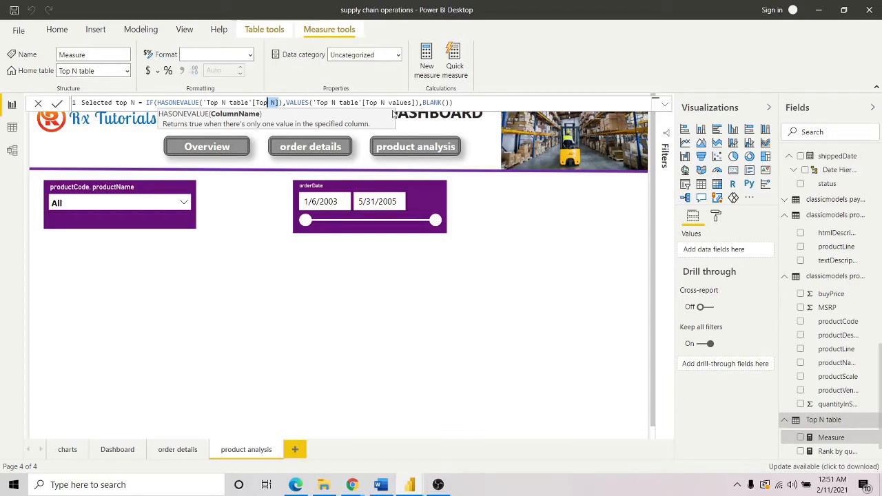
{"action": "left_click_drag", "start_coordinate": [415, 103], "coordinate": [364, 102]}
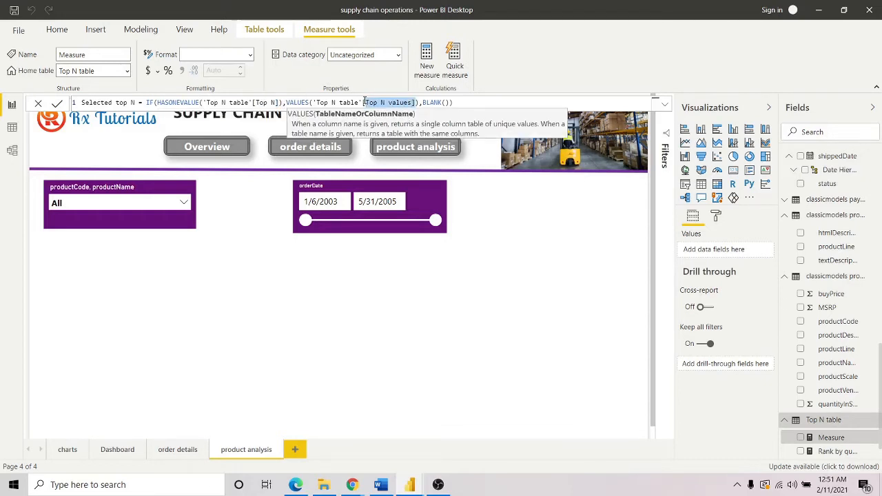
{"action": "left_click", "coordinate": [452, 103]}
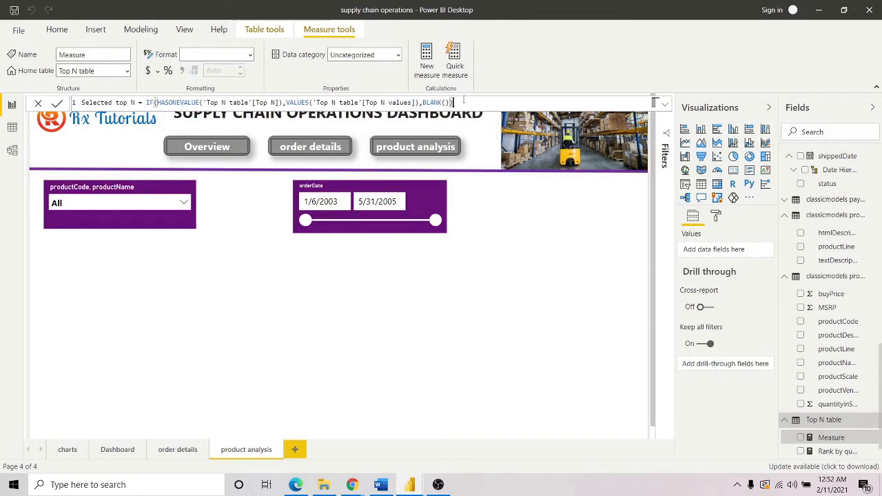
{"action": "left_click", "coordinate": [57, 105]}
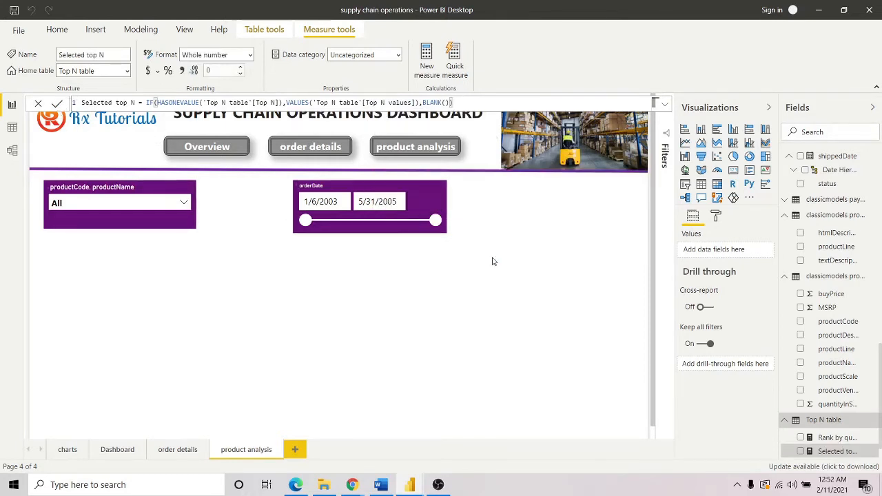
{"action": "left_click", "coordinate": [39, 103]}
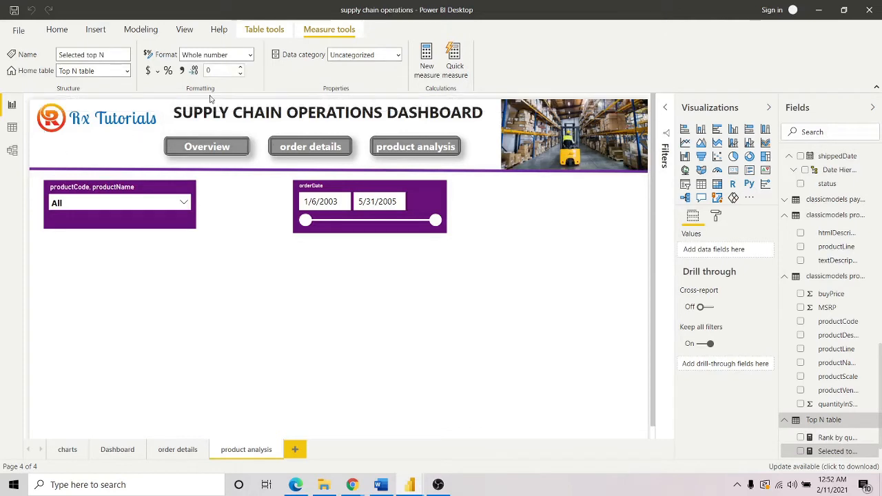
- Create a new measure in the Top N table and name it Rank x by qty
{"action": "left_click", "coordinate": [426, 61]}
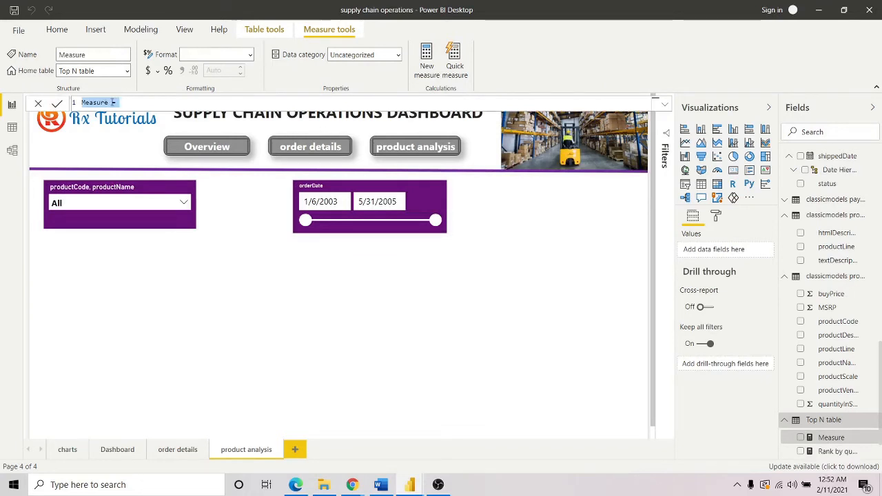
{"action": "left_click", "coordinate": [111, 103]}
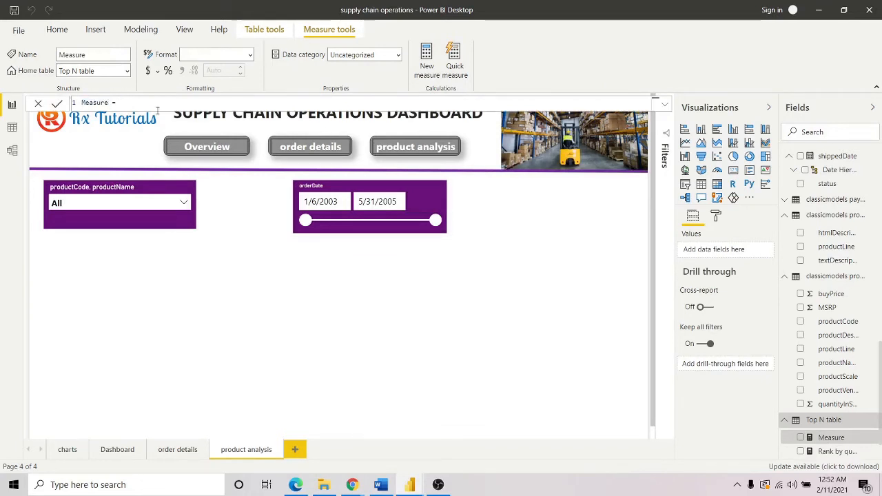
{"action": "key", "text": "BackSpace"}
{"action": "key", "text": "BackSpace"}
{"action": "key", "text": "BackSpace"}
{"action": "key", "text": "BackSpace"}
{"action": "key", "text": "BackSpace"}
{"action": "key", "text": "BackSpace"}
{"action": "type", "text": "Rank"}
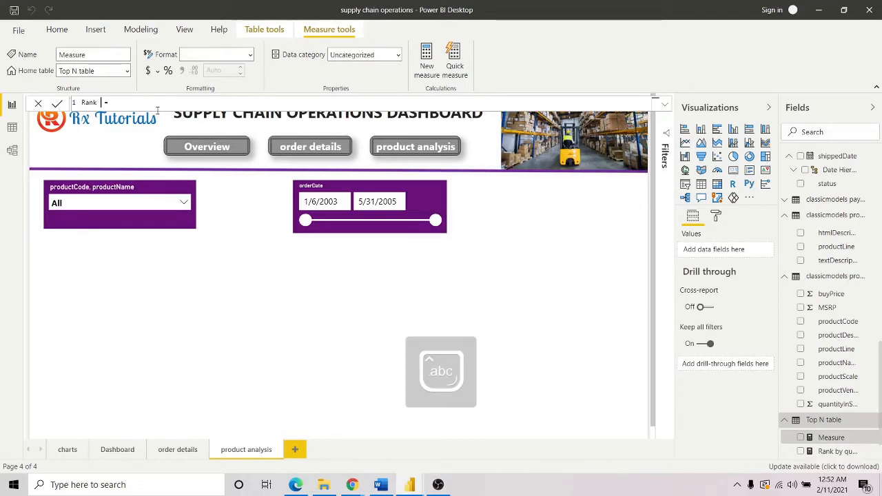
{"action": "type", "text": " x by "}
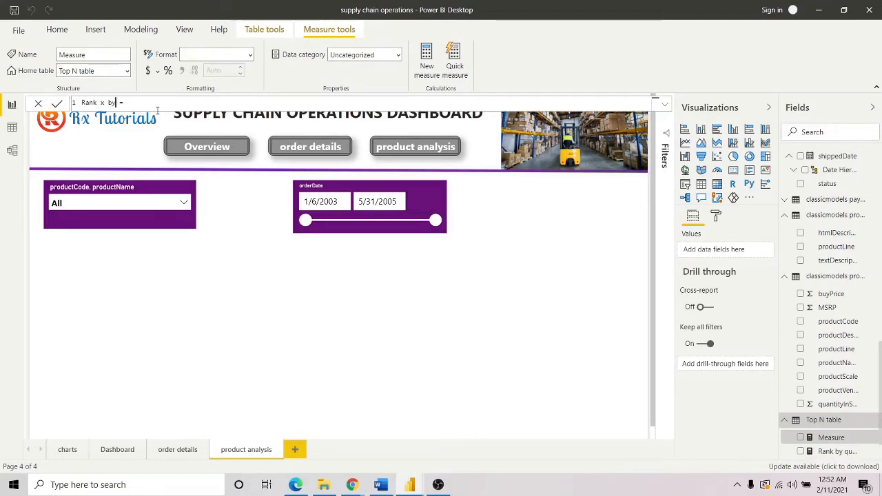
{"action": "type", "text": "qu"}
{"action": "type", "text": "ty "}
- Begin the Rank x by qty formula with IF, using [Rank by quantity]<=[Selected top N] as the logical test
{"action": "type", "text": "if"}
{"action": "type", "text": "("}
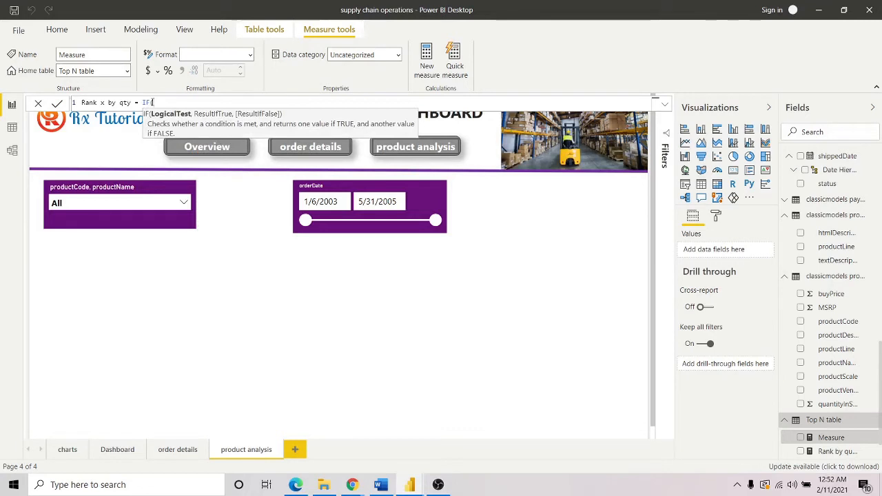
{"action": "type", "text": "rank"}
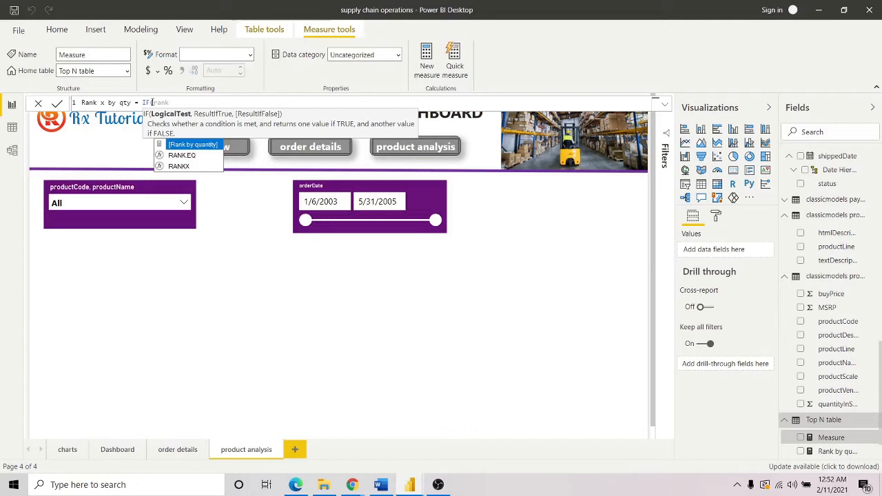
{"action": "key", "text": "Tab"}
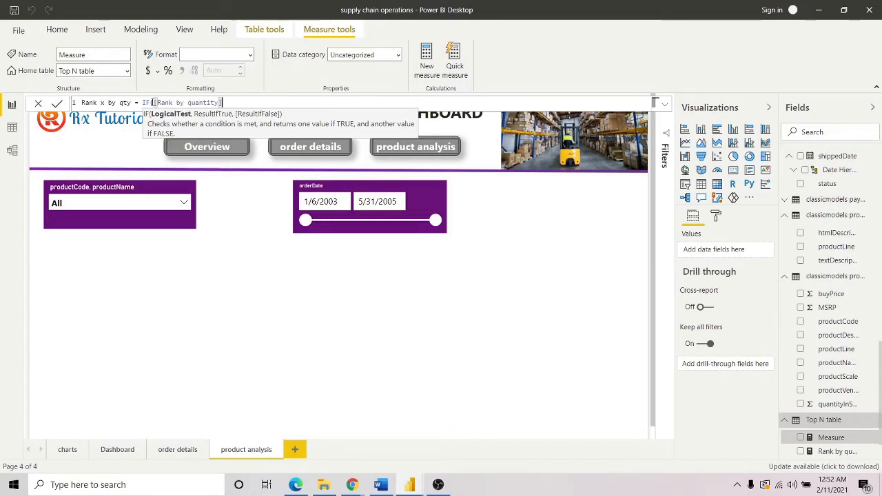
{"action": "type", "text": "<="}
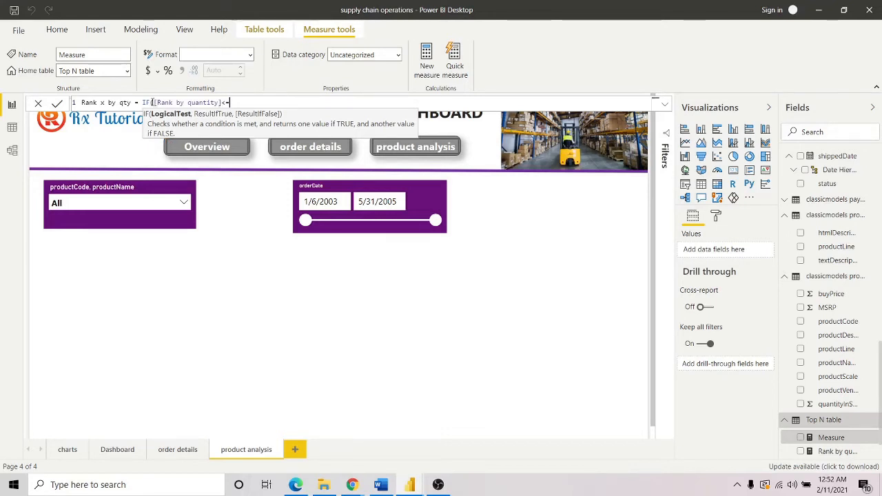
{"action": "type", "text": "sel"}
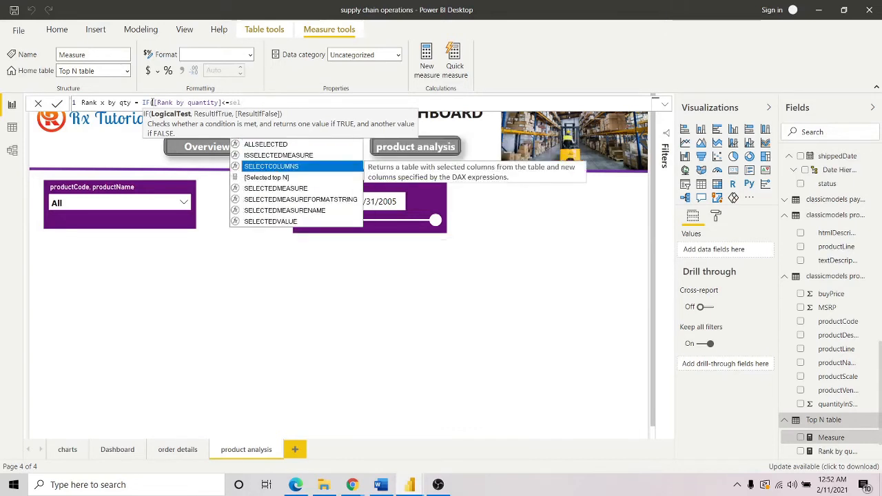
{"action": "key", "text": "Down"}
{"action": "key", "text": "Tab"}
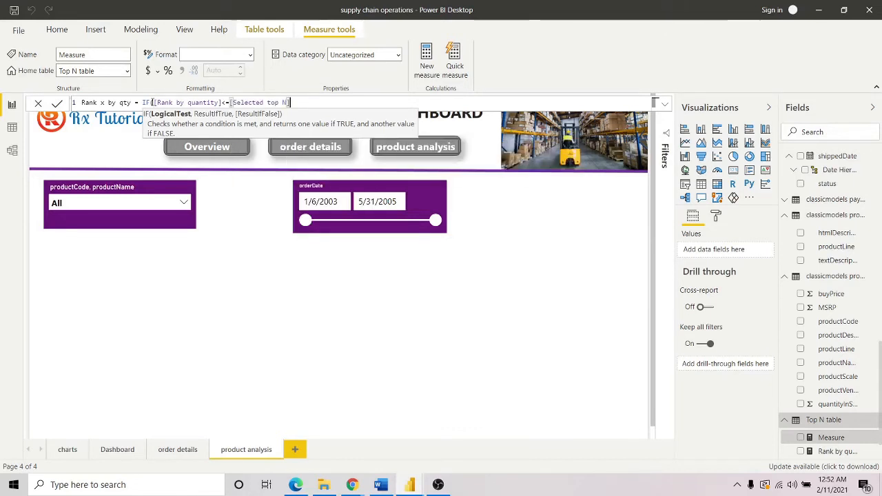
- Add the [total ordered quantities] measure as the IF result when the rank test is true
{"action": "type", "text": ","}
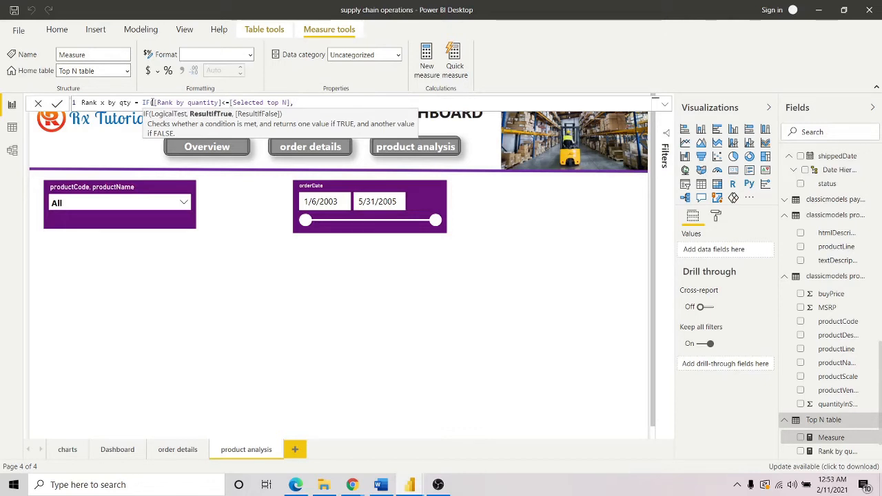
{"action": "type", "text": "to"}
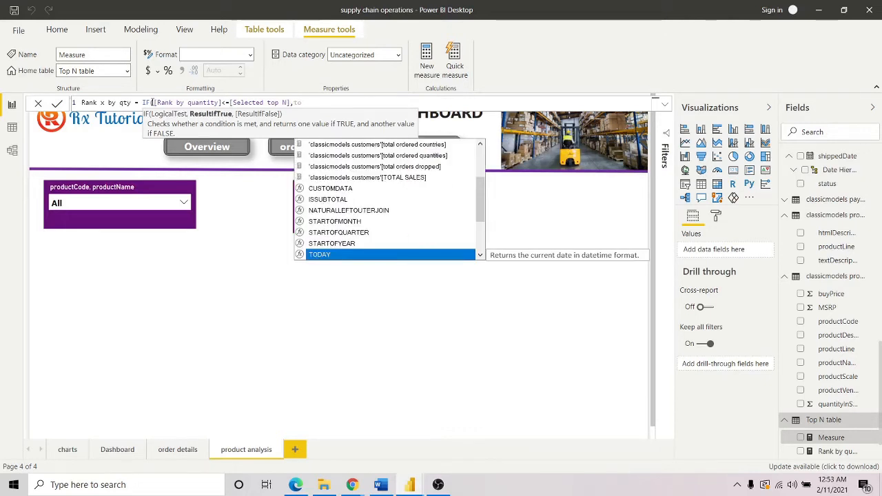
{"action": "type", "text": "ta"}
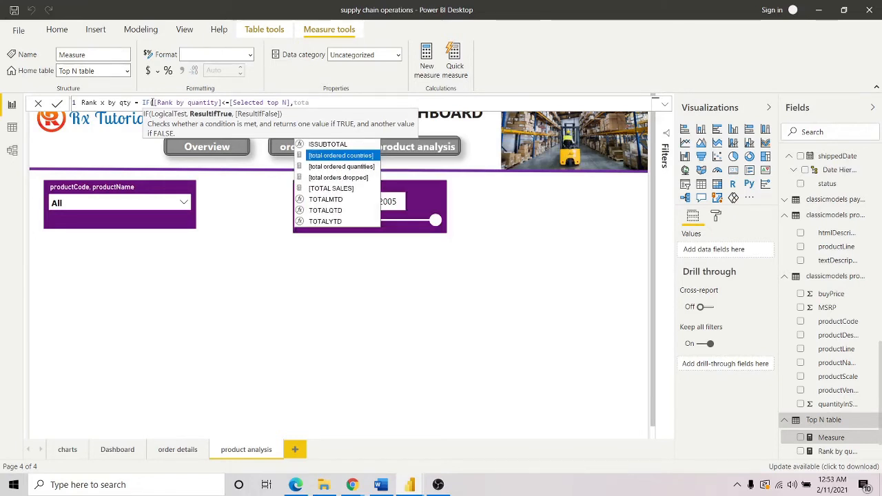
{"action": "key", "text": "Down"}
{"action": "key", "text": "Tab"}
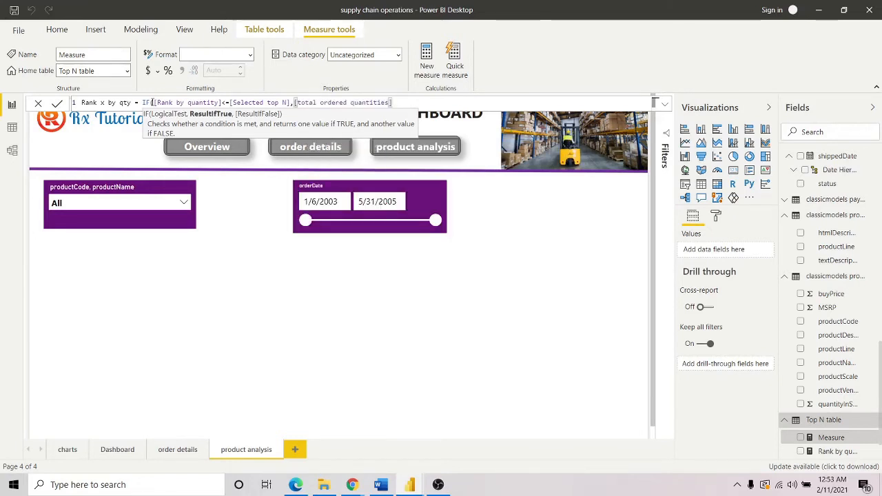
- Complete the IF with BLANK() as the false result, commit the Rank x by qty measure and close the formula editor
{"action": "type", "text": ",bla"}
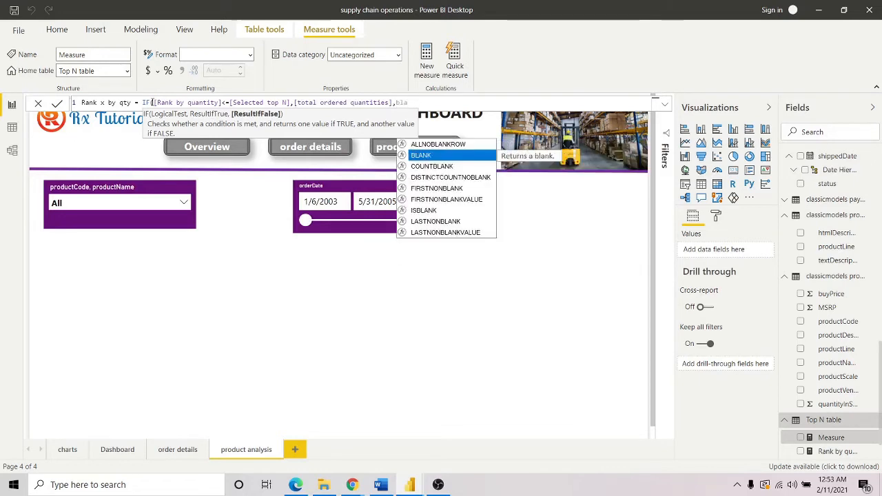
{"action": "key", "text": "Tab"}
{"action": "type", "text": ")"}
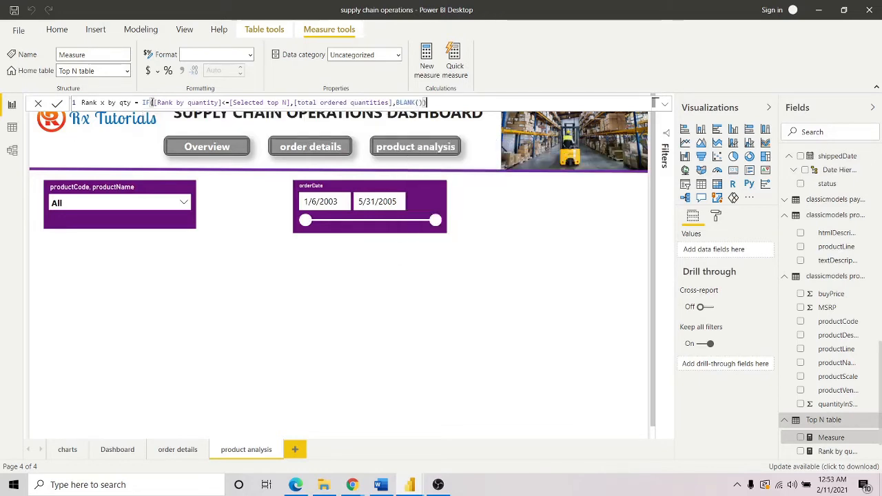
{"action": "left_click", "coordinate": [59, 103]}
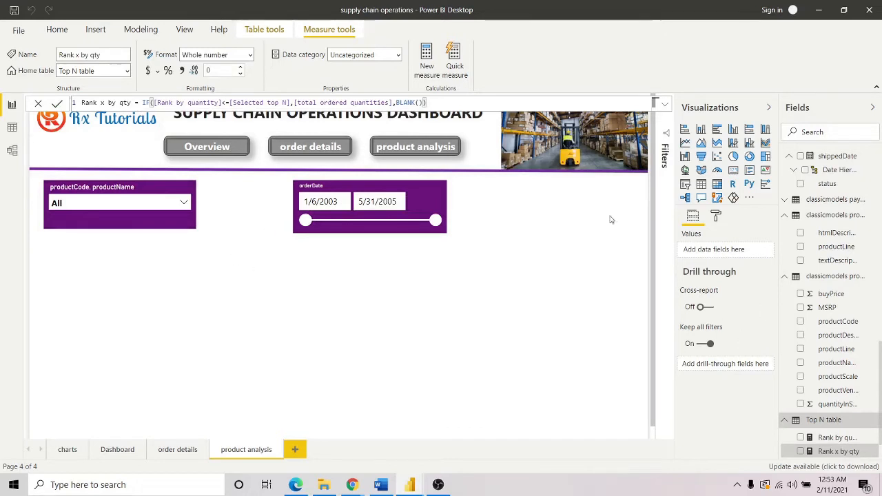
{"action": "left_click", "coordinate": [38, 104]}
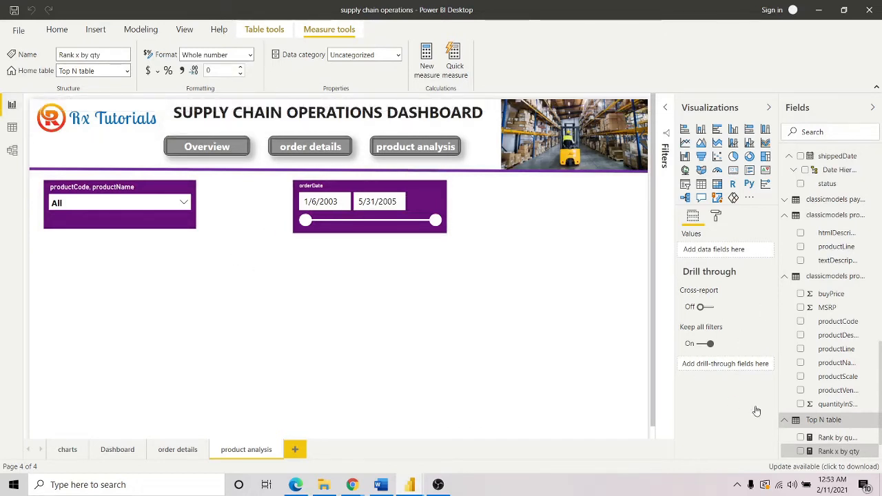
- Add a slicer to the empty area of the product analysis page and populate it with the Top N field
{"action": "scroll", "coordinate": [792, 427], "scroll_direction": "down", "scroll_amount": 2}
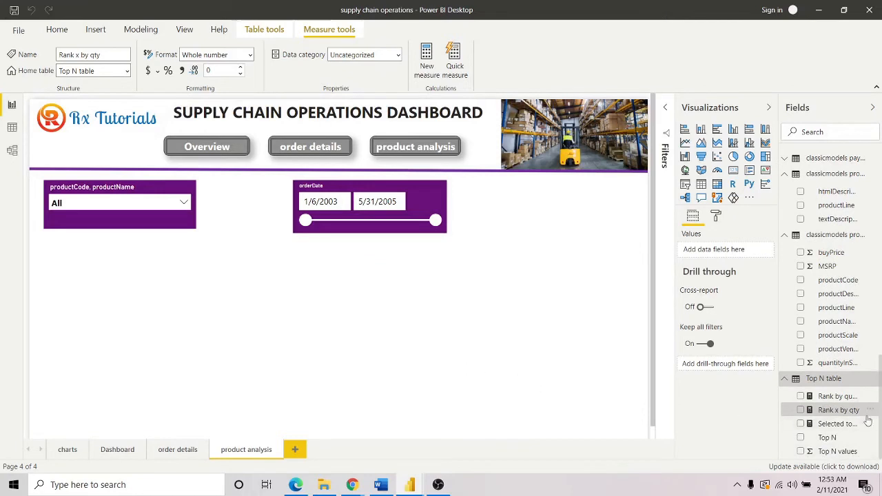
{"action": "left_click", "coordinate": [279, 318]}
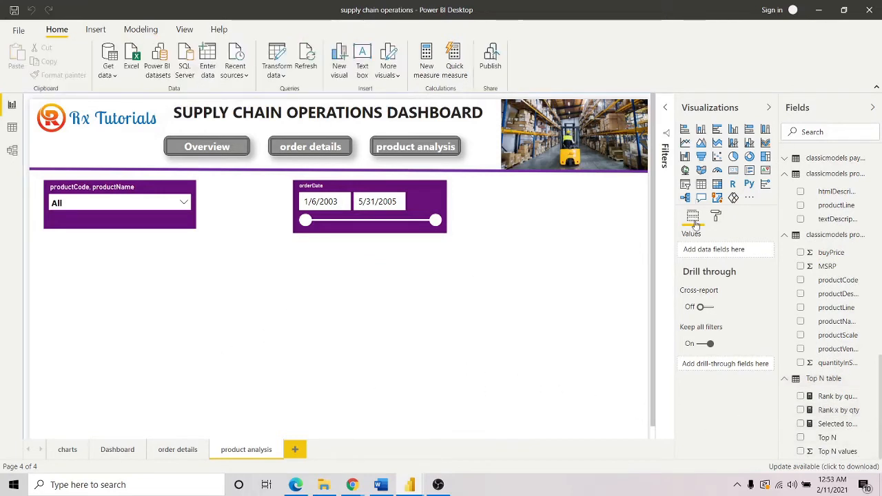
{"action": "left_click", "coordinate": [685, 184]}
{"action": "left_click_drag", "start_coordinate": [138, 281], "coordinate": [268, 261]}
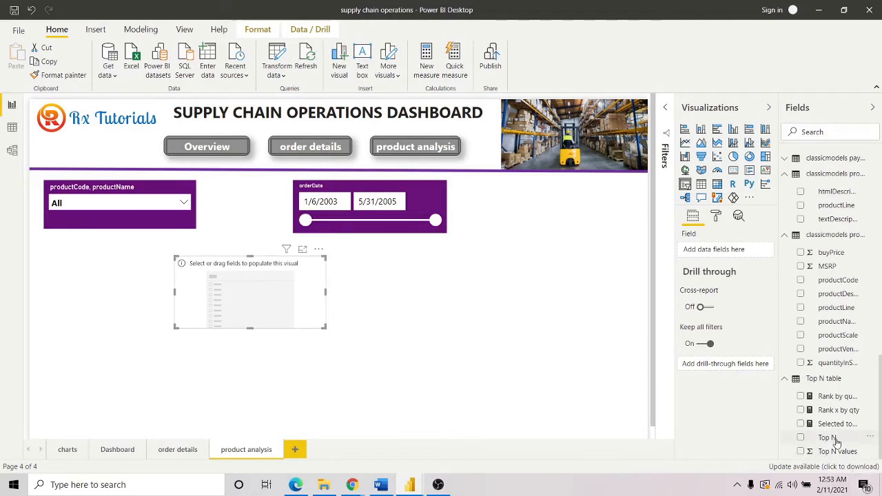
{"action": "left_click_drag", "start_coordinate": [837, 439], "coordinate": [256, 314]}
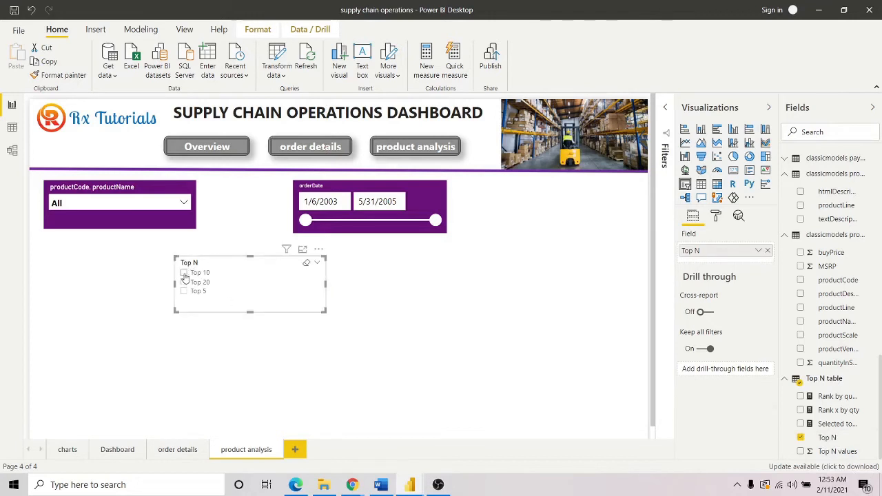
- Narrow and shorten the Top N slicer and place it to the right of the orderDate slicer
{"action": "left_click_drag", "start_coordinate": [271, 263], "coordinate": [234, 256]}
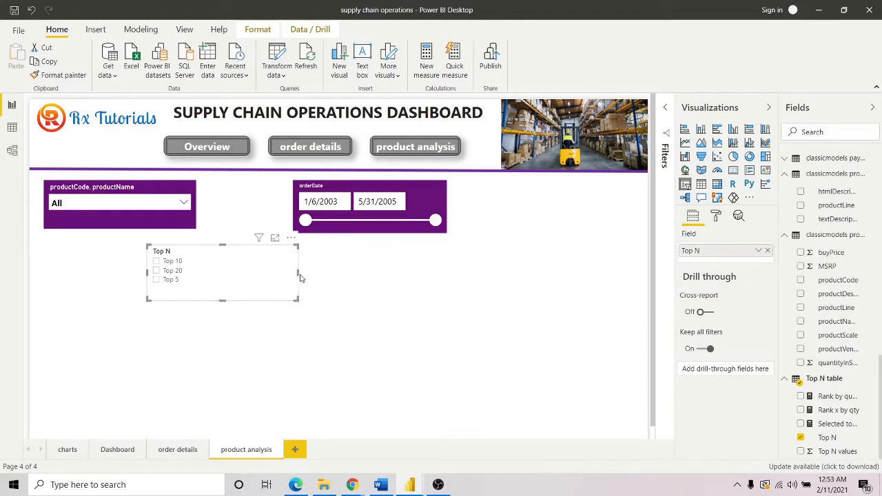
{"action": "left_click_drag", "start_coordinate": [299, 273], "coordinate": [256, 273]}
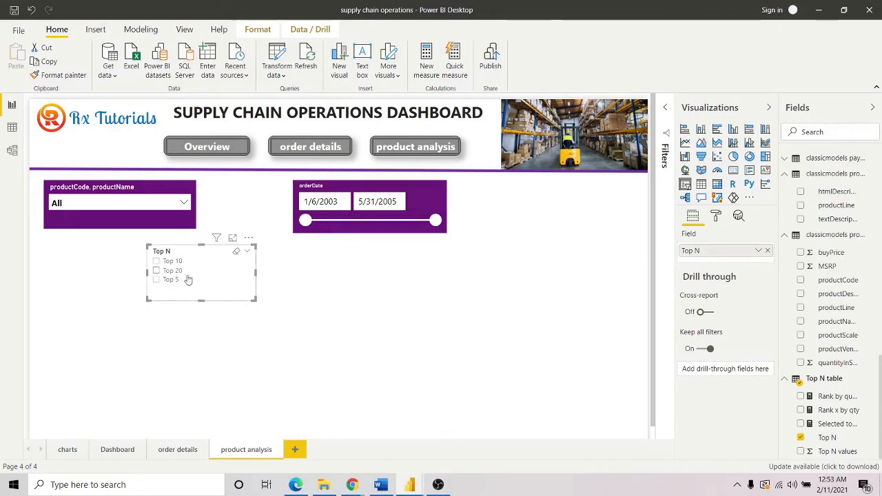
{"action": "left_click_drag", "start_coordinate": [206, 254], "coordinate": [530, 197]}
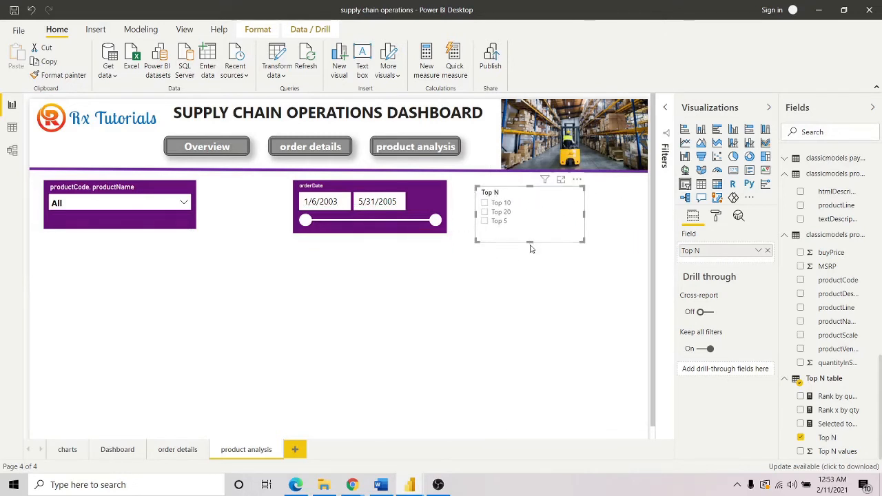
{"action": "left_click_drag", "start_coordinate": [530, 243], "coordinate": [534, 237]}
{"action": "left_click_drag", "start_coordinate": [529, 233], "coordinate": [510, 241]}
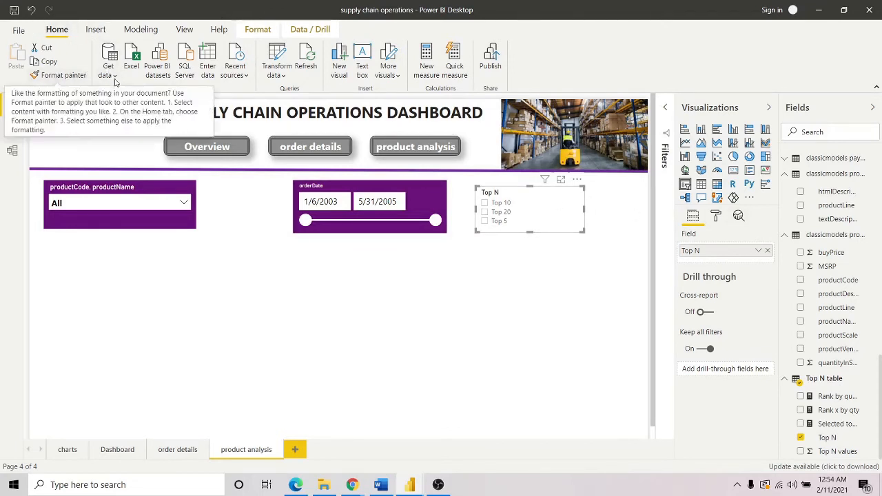
- Copy the orderDate slicer's purple formatting onto the Top N slicer with Format painter
{"action": "left_click", "coordinate": [410, 194]}
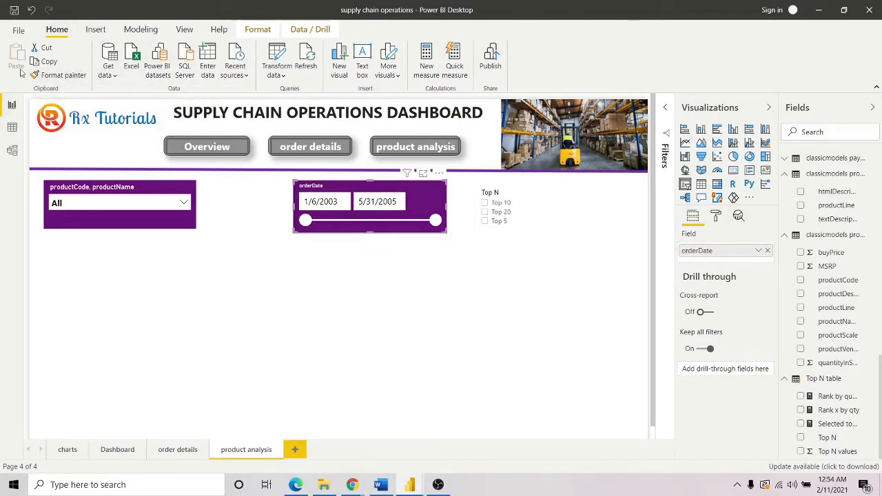
{"action": "left_click", "coordinate": [59, 75]}
{"action": "left_click", "coordinate": [543, 202]}
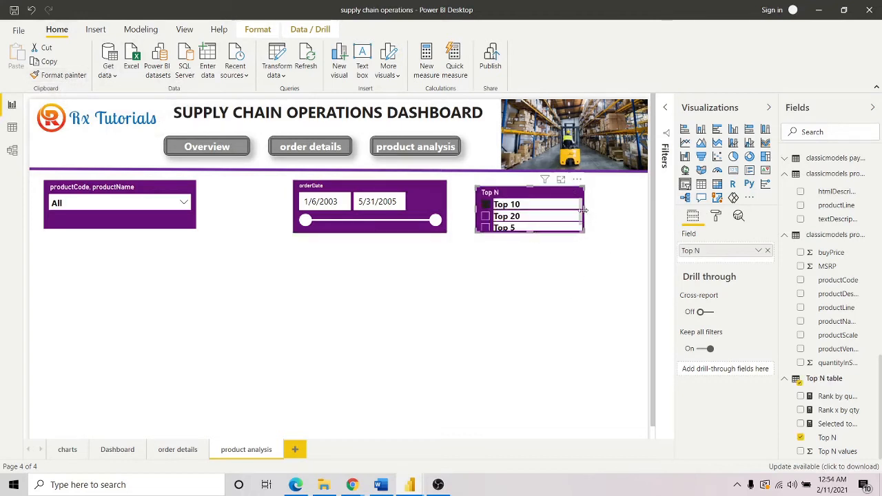
- Enlarge the Top N slicer in width and height so all three options fit without scrolling
{"action": "left_click_drag", "start_coordinate": [584, 209], "coordinate": [601, 210]}
{"action": "left_click", "coordinate": [537, 239]}
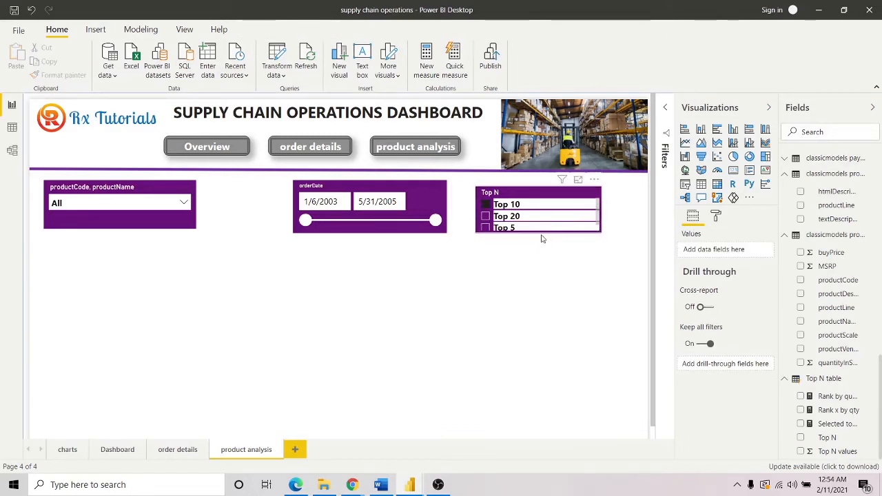
{"action": "left_click", "coordinate": [546, 234]}
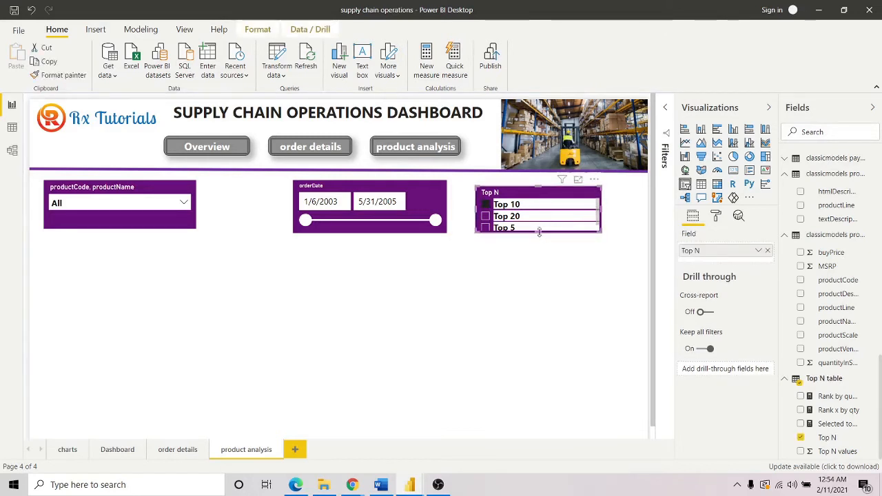
{"action": "left_click_drag", "start_coordinate": [538, 233], "coordinate": [538, 241]}
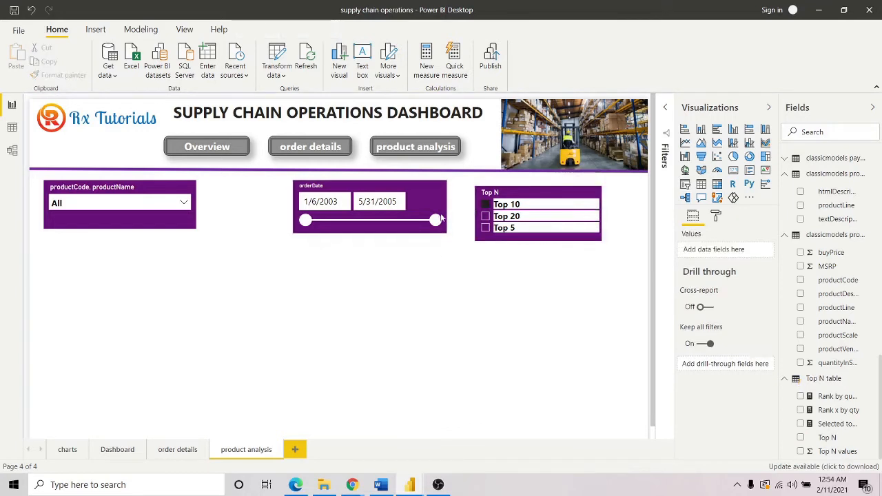
- Move the orderDate slicer closer to the product slicer and shift the Top N slicer over beside it
{"action": "left_click_drag", "start_coordinate": [414, 186], "coordinate": [342, 185]}
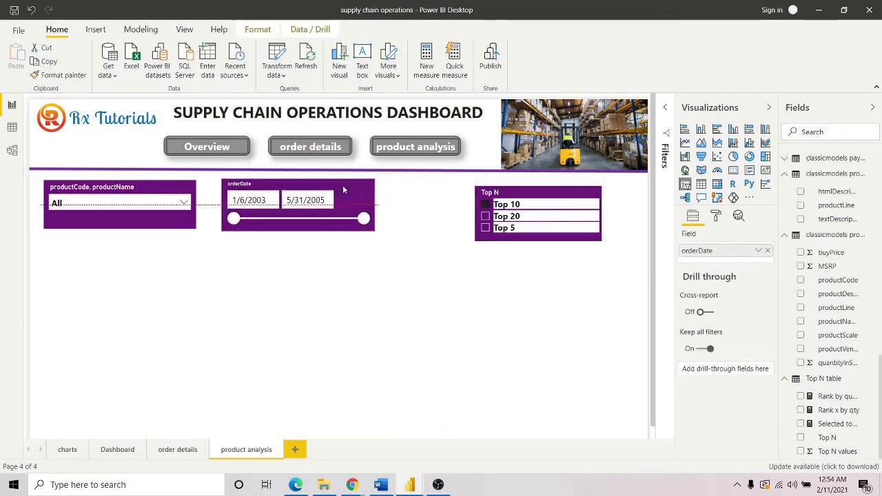
{"action": "left_click", "coordinate": [534, 186]}
{"action": "left_click_drag", "start_coordinate": [534, 186], "coordinate": [464, 189]}
{"action": "left_click", "coordinate": [513, 269]}
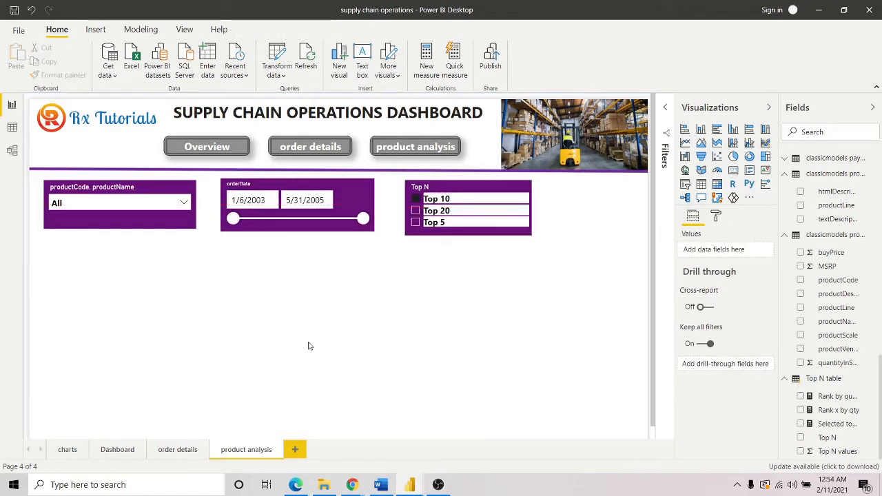
- Switch to the finished Supply chain operations Dashboard file to view its product analysis charts, then return to the working report
{"action": "mouse_move", "coordinate": [413, 488]}
{"action": "left_click", "coordinate": [436, 449]}
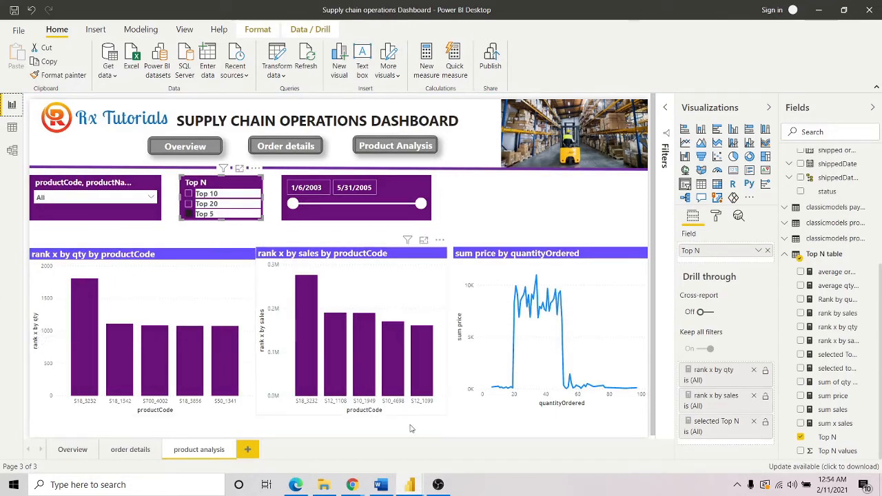
{"action": "mouse_move", "coordinate": [410, 484]}
{"action": "left_click", "coordinate": [326, 440]}
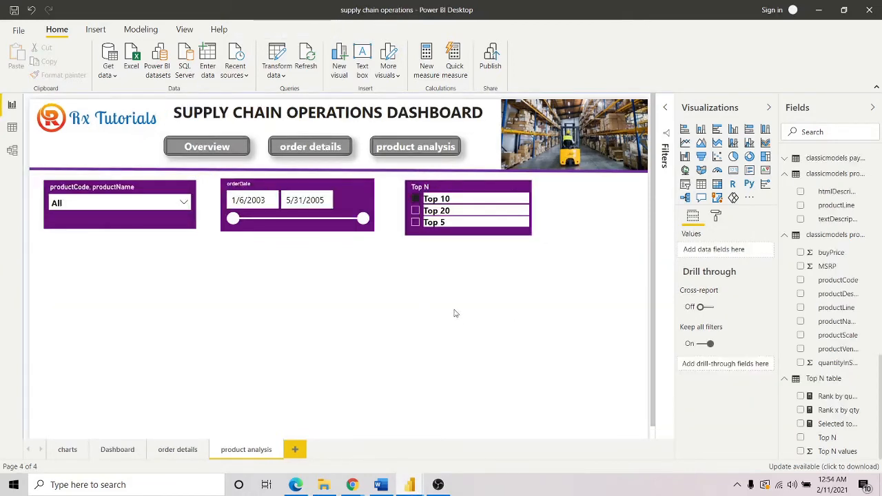
- Insert a stacked column chart below the product slicer and enlarge it in width and height
{"action": "left_click", "coordinate": [701, 128]}
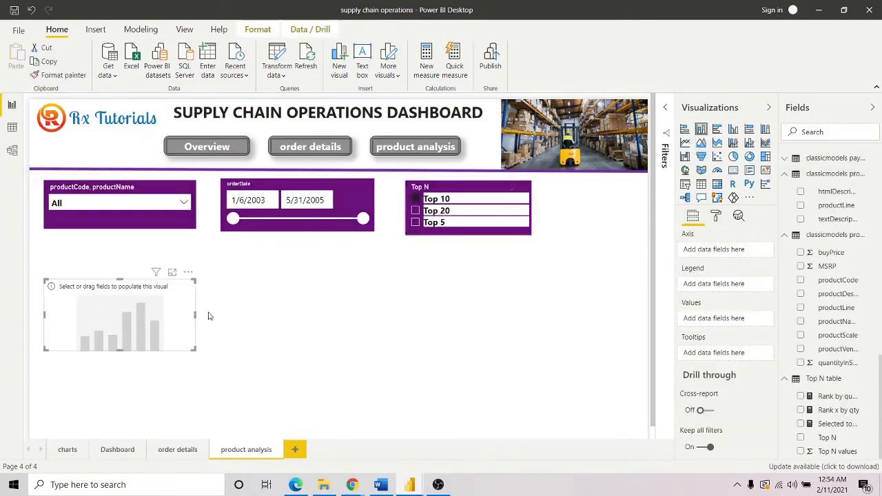
{"action": "left_click_drag", "start_coordinate": [194, 324], "coordinate": [262, 331]}
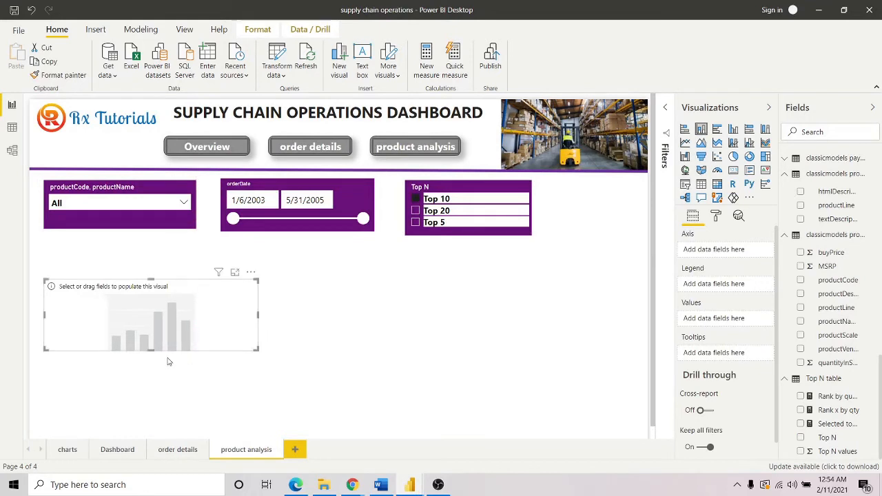
{"action": "left_click_drag", "start_coordinate": [150, 349], "coordinate": [150, 378]}
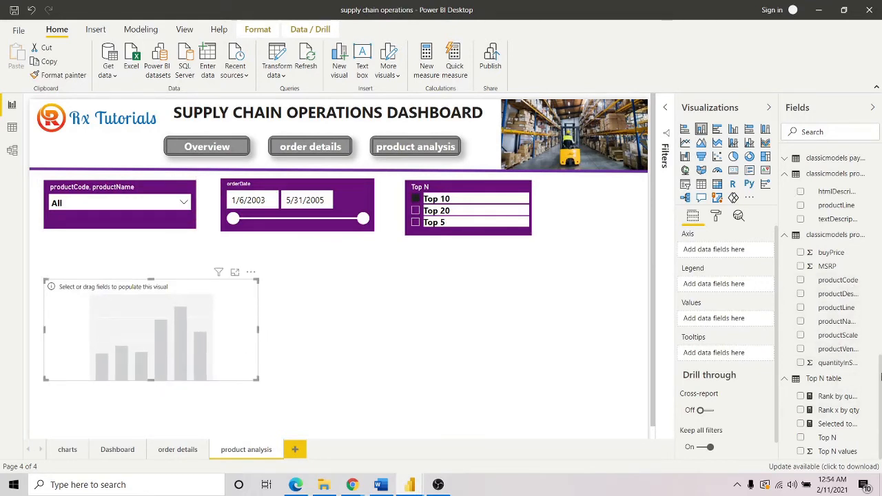
- Populate the new column chart with productCode from the products table as axis and quantityOrdered as values
{"action": "left_click_drag", "start_coordinate": [836, 280], "coordinate": [181, 323]}
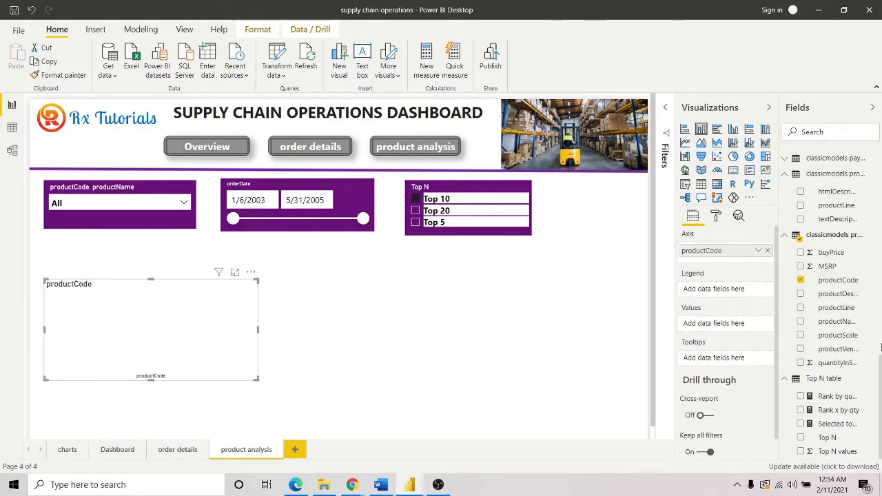
{"action": "scroll", "coordinate": [879, 332], "scroll_direction": "up", "scroll_amount": 10}
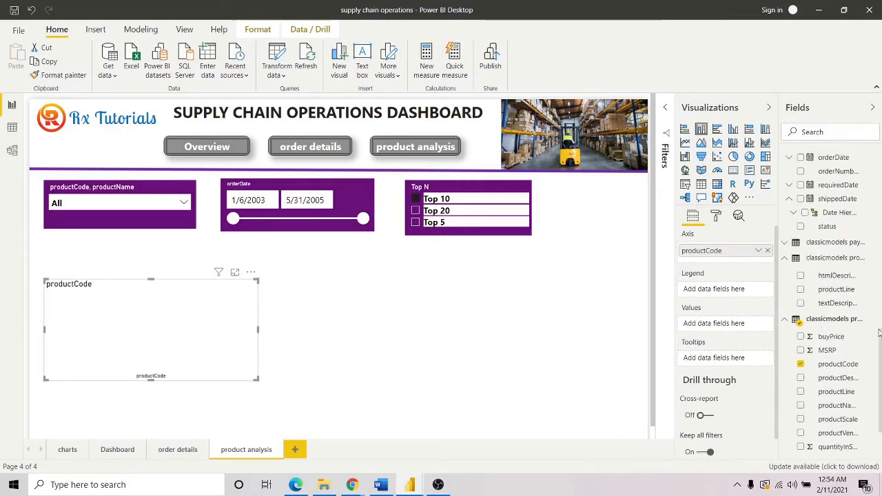
{"action": "scroll", "coordinate": [878, 329], "scroll_direction": "down", "scroll_amount": 5}
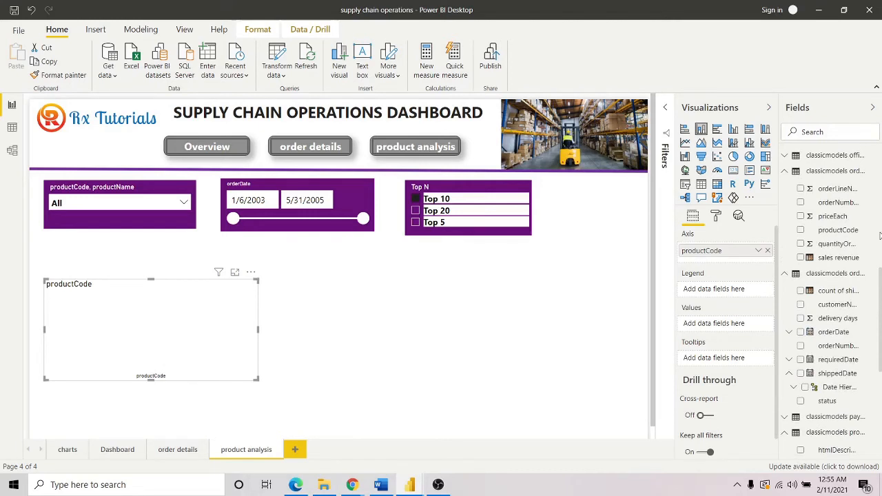
{"action": "left_click_drag", "start_coordinate": [837, 244], "coordinate": [165, 335]}
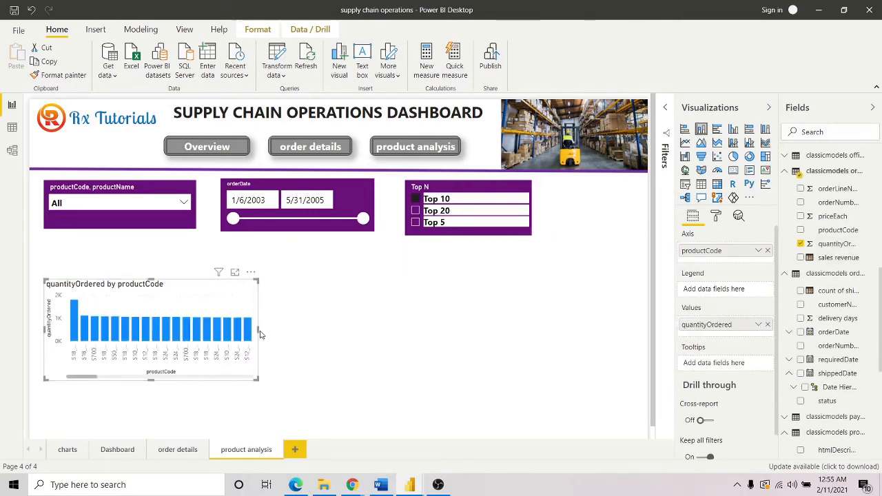
- Insert a second stacked column chart, widen it and place it beside the quantityOrdered chart
{"action": "left_click", "coordinate": [438, 325]}
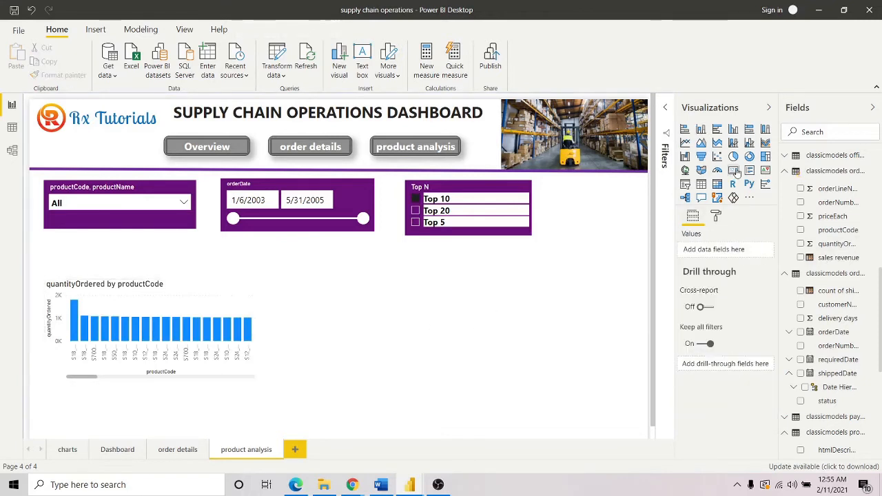
{"action": "left_click", "coordinate": [701, 129]}
{"action": "left_click_drag", "start_coordinate": [336, 284], "coordinate": [404, 284]}
{"action": "left_click_drag", "start_coordinate": [442, 329], "coordinate": [507, 328]}
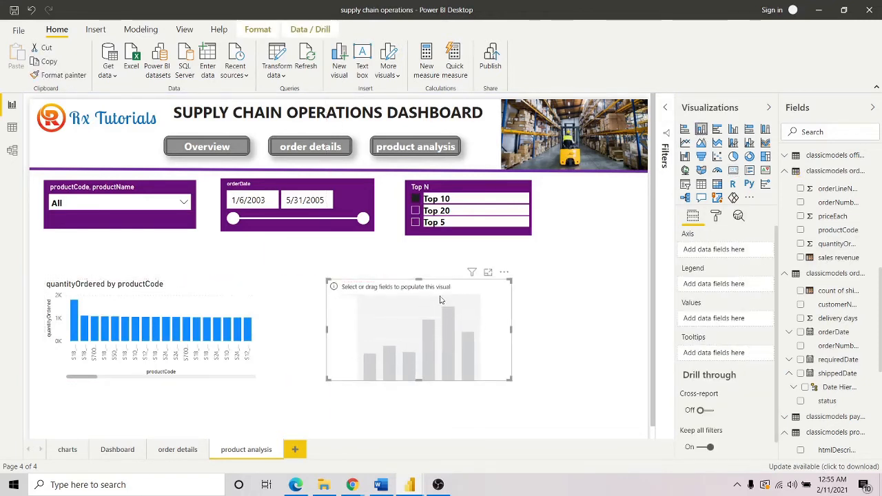
{"action": "left_click_drag", "start_coordinate": [446, 286], "coordinate": [403, 287]}
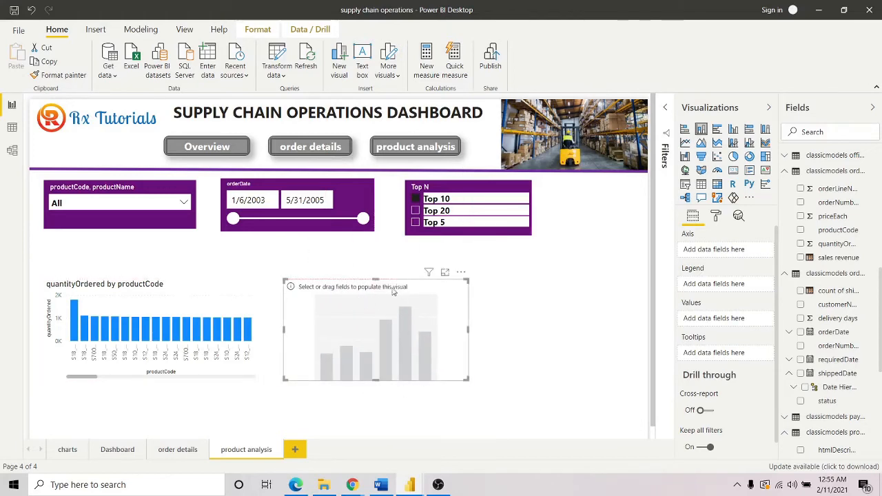
- Populate the second column chart with productCode as axis and sales revenue as values, and widen it further
{"action": "scroll", "coordinate": [878, 348], "scroll_direction": "down", "scroll_amount": 5}
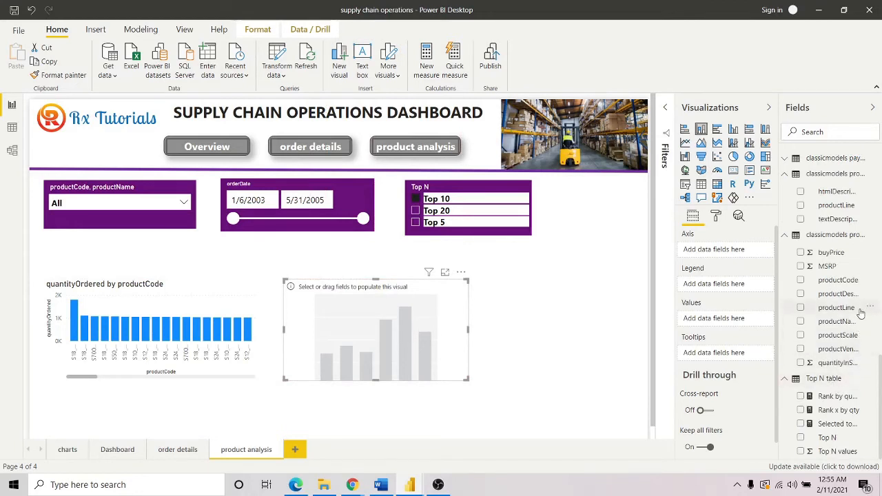
{"action": "left_click_drag", "start_coordinate": [844, 279], "coordinate": [429, 322]}
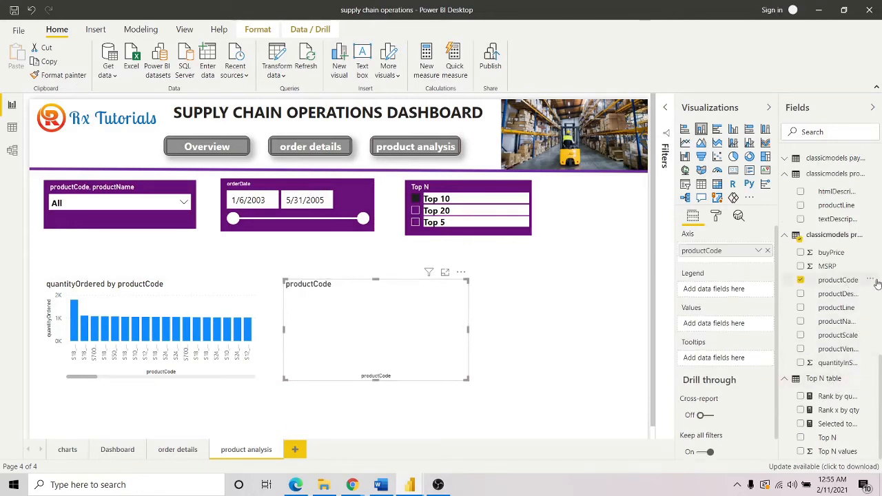
{"action": "scroll", "coordinate": [878, 283], "scroll_direction": "up", "scroll_amount": 4}
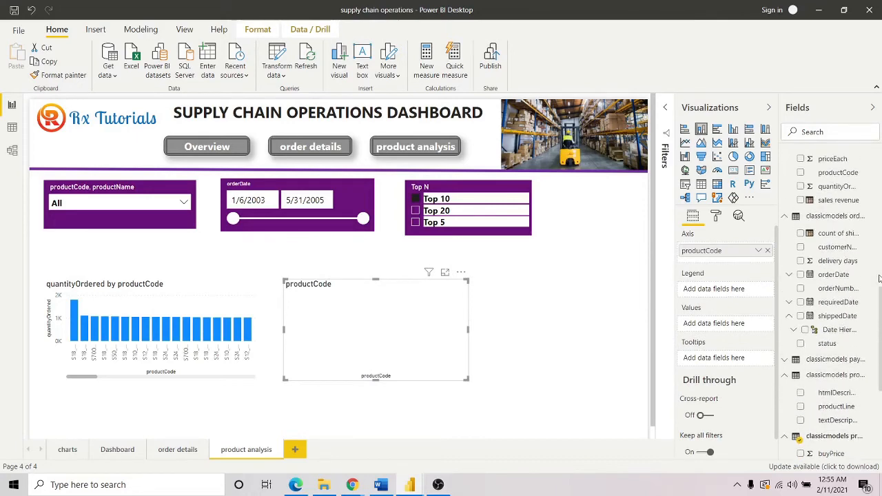
{"action": "scroll", "coordinate": [842, 256], "scroll_direction": "up", "scroll_amount": 1}
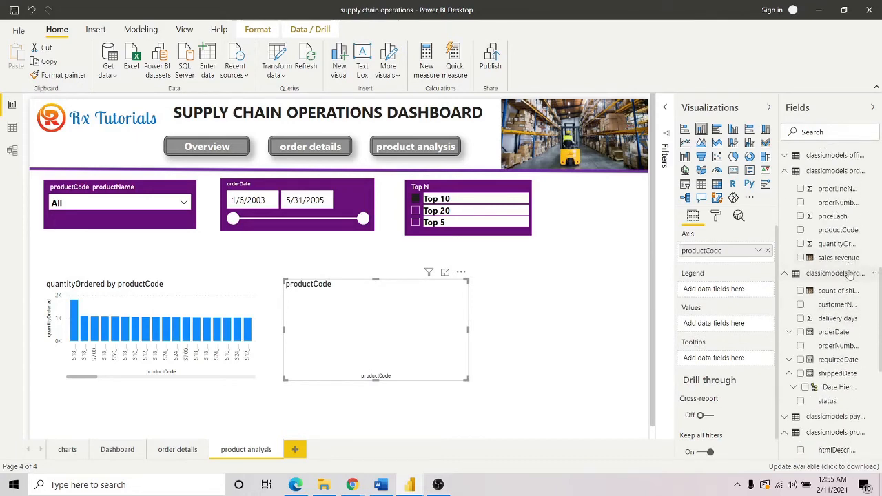
{"action": "left_click_drag", "start_coordinate": [839, 259], "coordinate": [519, 328]}
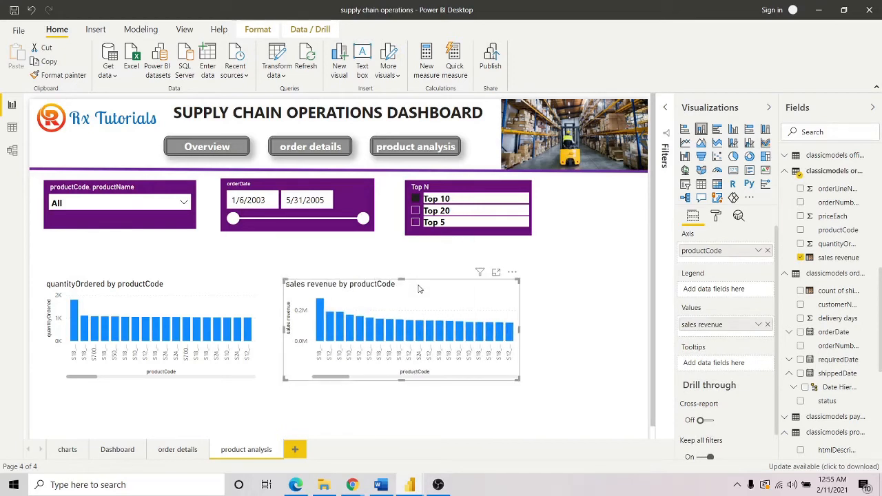
- Make both column charts slightly taller by raising their upper edges to the same level
{"action": "left_click_drag", "start_coordinate": [400, 278], "coordinate": [405, 268]}
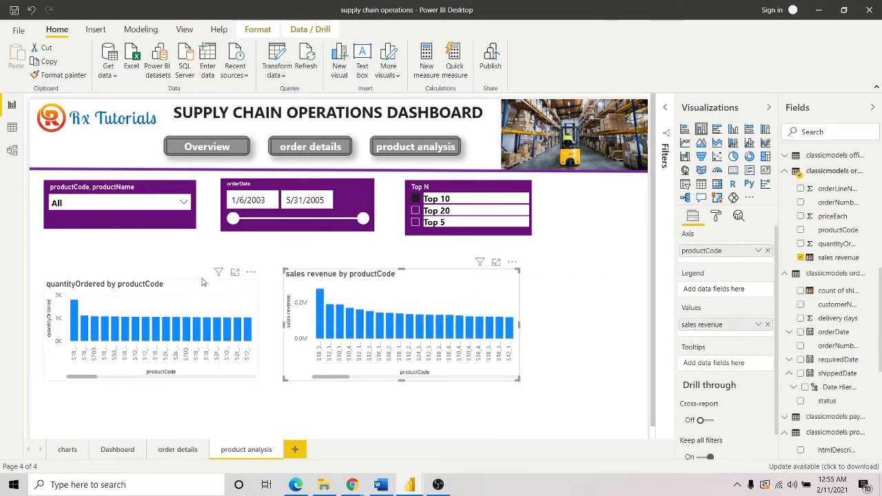
{"action": "left_click", "coordinate": [171, 283]}
{"action": "left_click_drag", "start_coordinate": [152, 280], "coordinate": [153, 270]}
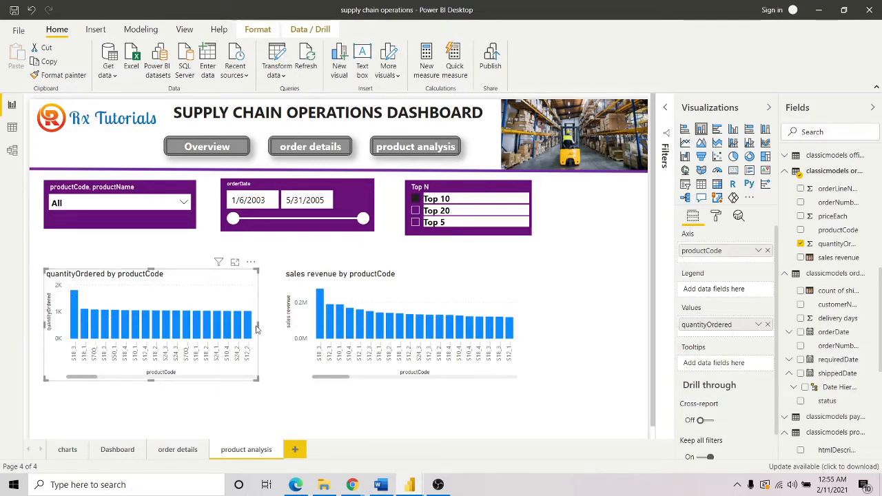
- Highlight the tallest bar of the quantityOrdered chart to check its cross-filtering of sales revenue, and clear the selection
{"action": "mouse_move", "coordinate": [74, 321]}
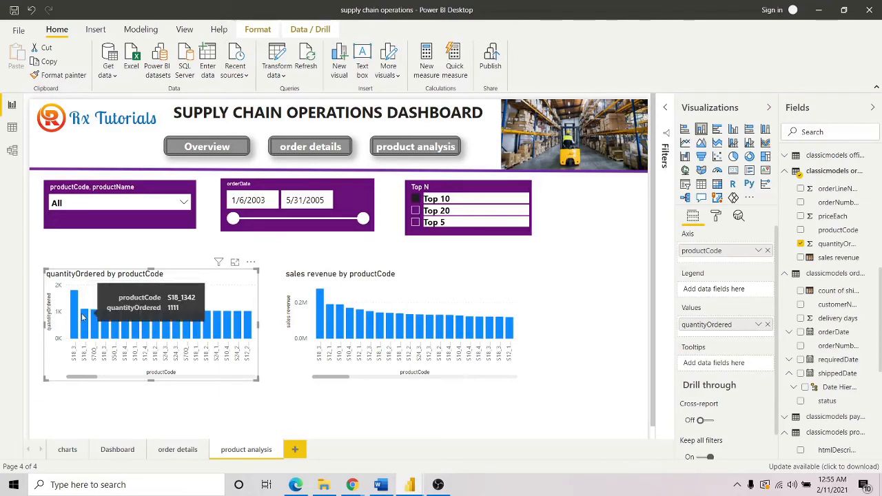
{"action": "left_click", "coordinate": [74, 315]}
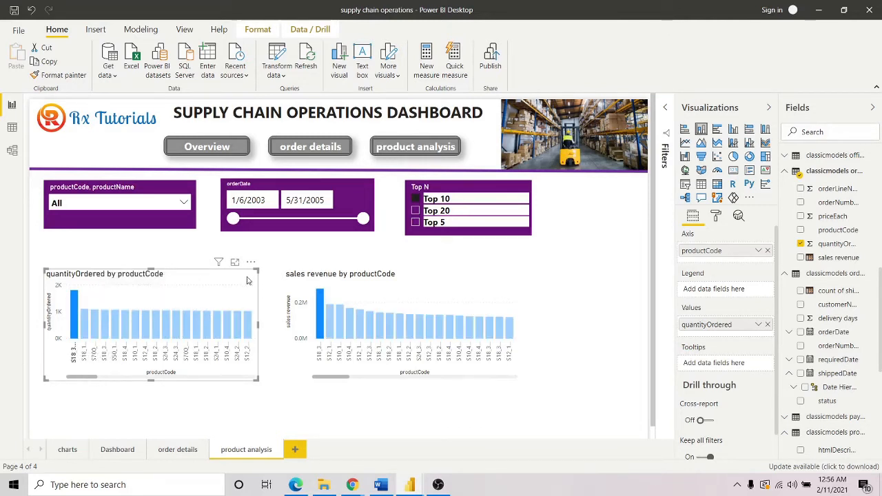
{"action": "left_click", "coordinate": [150, 298]}
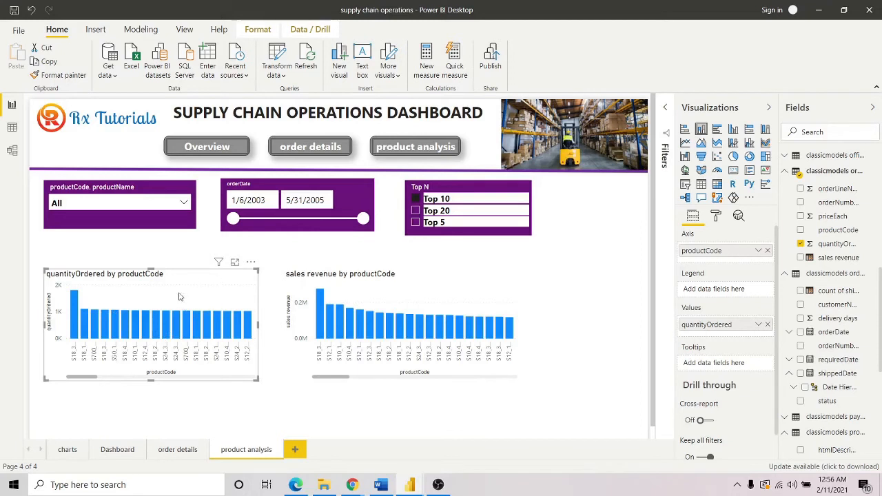
- Shift the sales revenue chart closer to the quantityOrdered chart and add productName to the quantityOrdered chart's tooltips
{"action": "left_click_drag", "start_coordinate": [454, 290], "coordinate": [448, 290]}
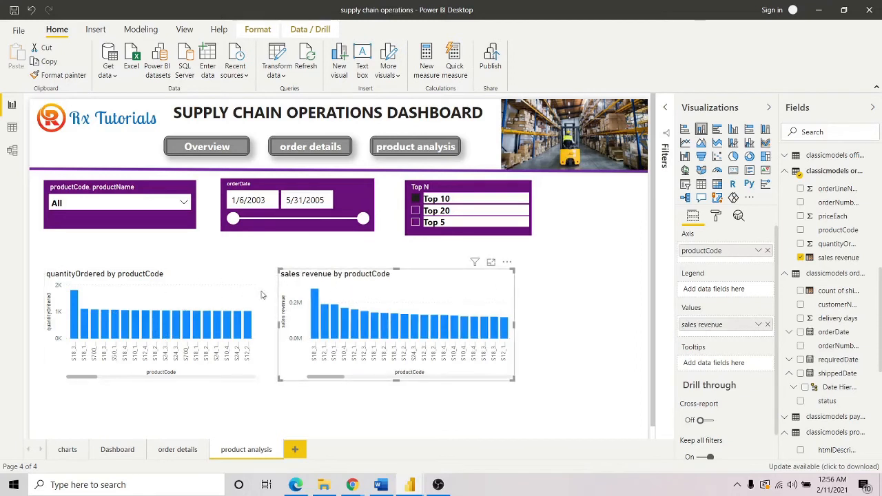
{"action": "left_click", "coordinate": [218, 278]}
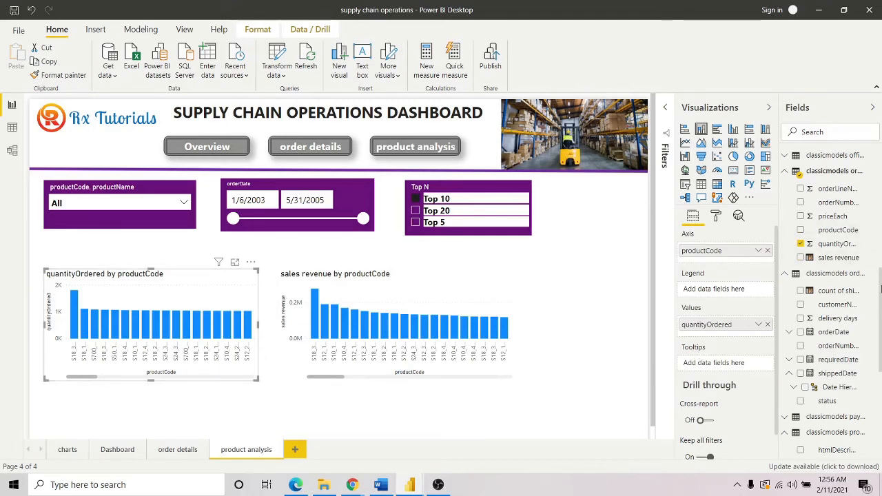
{"action": "scroll", "coordinate": [880, 289], "scroll_direction": "down", "scroll_amount": 5}
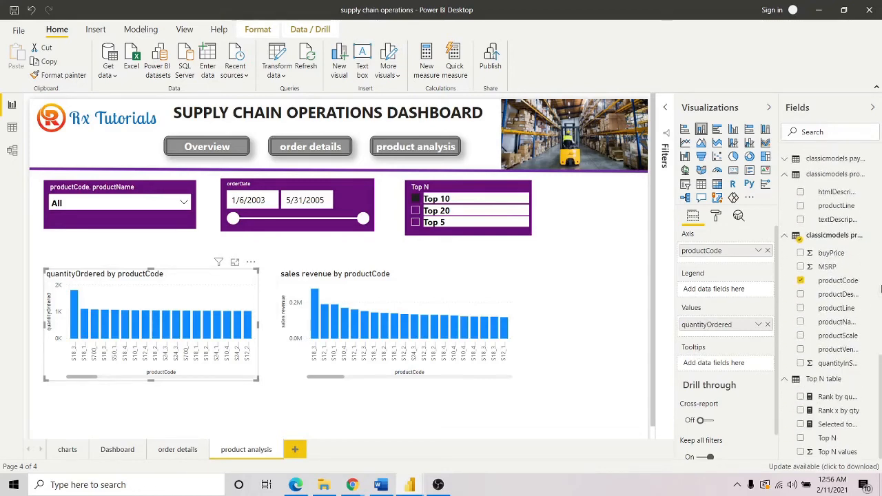
{"action": "left_click_drag", "start_coordinate": [842, 321], "coordinate": [716, 366]}
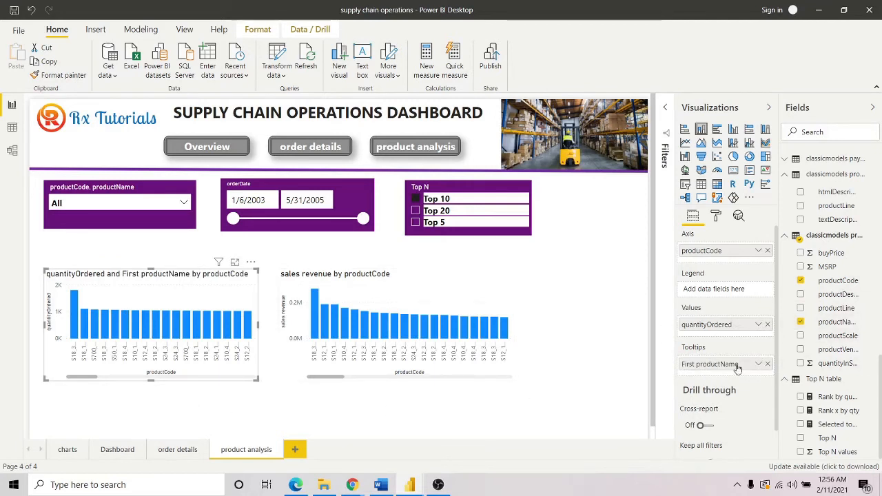
{"action": "mouse_move", "coordinate": [76, 304]}
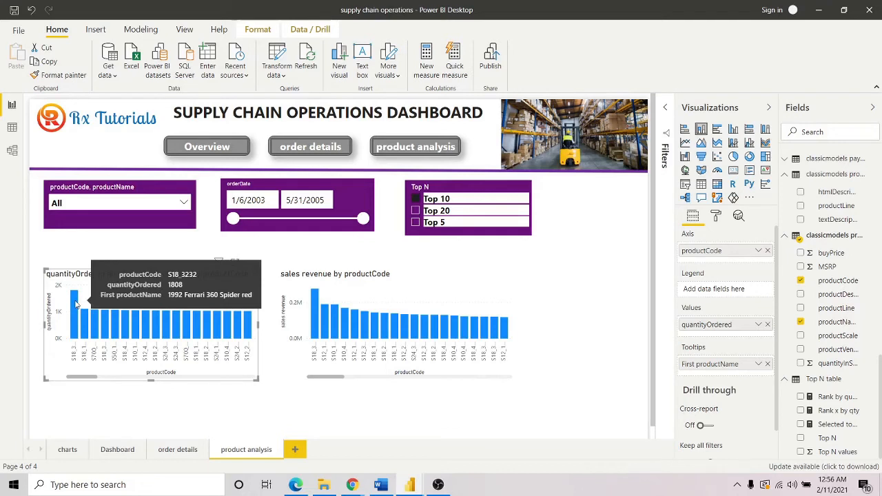
{"action": "mouse_move", "coordinate": [86, 322]}
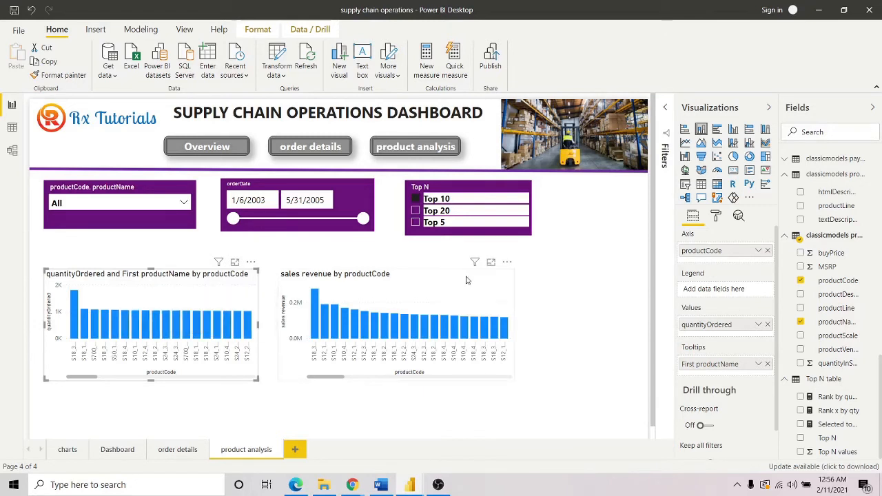
- Add productName to the sales revenue chart's tooltips and move that chart closer to the quantityOrdered chart
{"action": "left_click", "coordinate": [447, 284]}
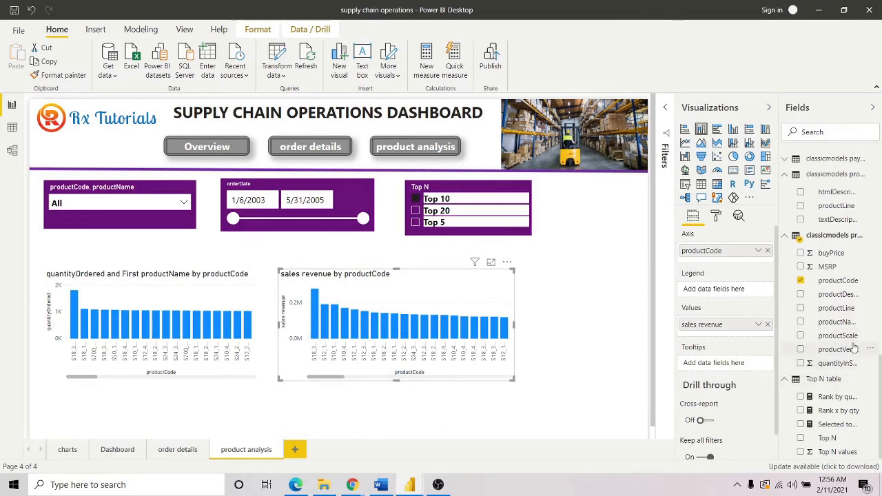
{"action": "left_click_drag", "start_coordinate": [844, 325], "coordinate": [716, 363]}
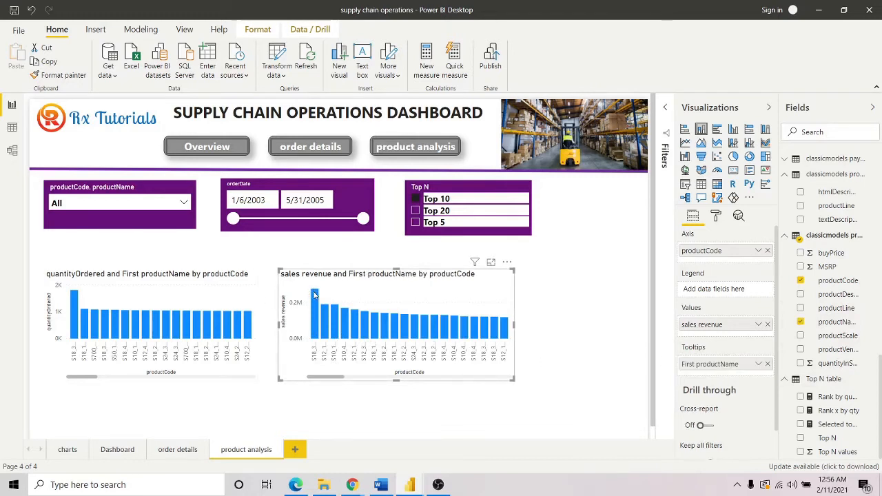
{"action": "mouse_move", "coordinate": [314, 298]}
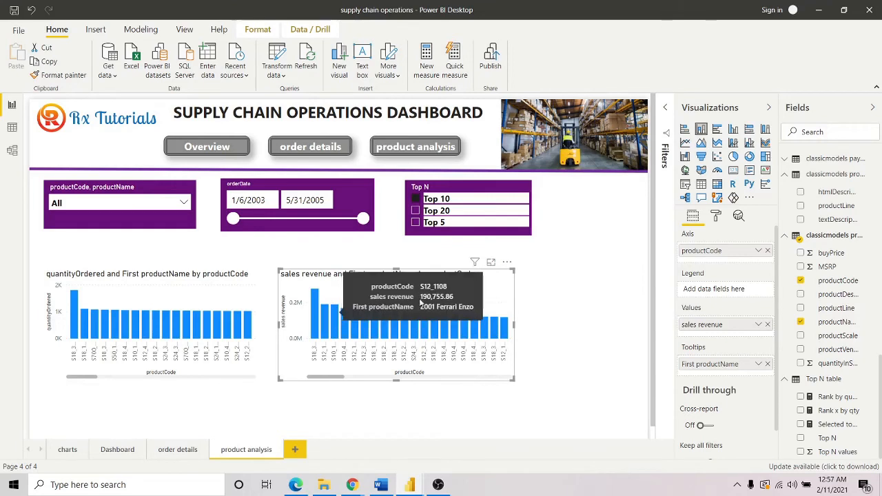
{"action": "mouse_move", "coordinate": [327, 323]}
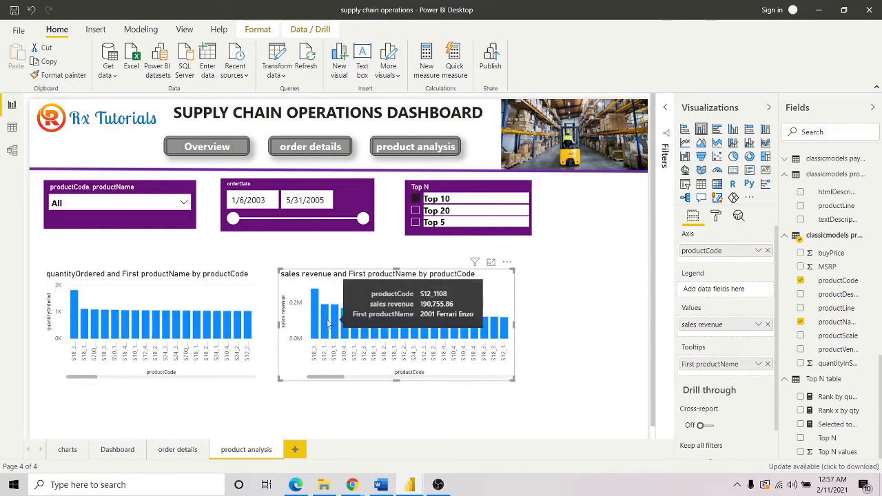
{"action": "left_click_drag", "start_coordinate": [496, 277], "coordinate": [485, 280]}
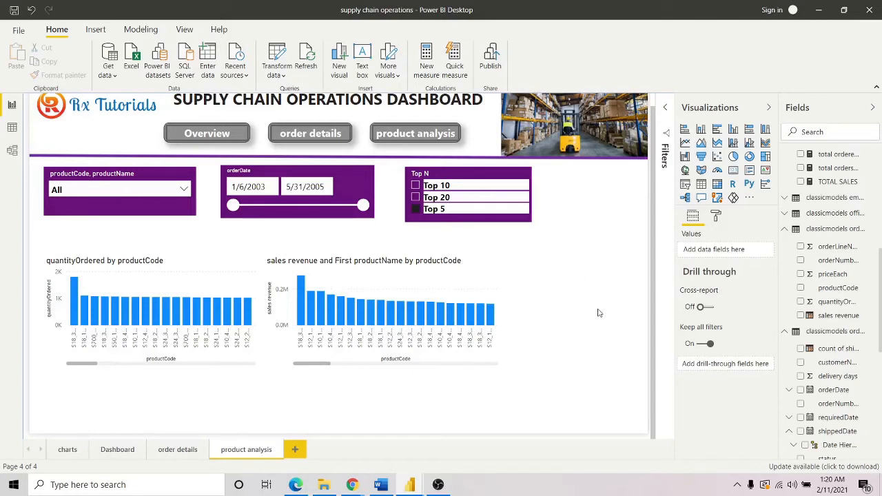
- Insert a line chart beside the sales revenue chart with quantityOrdered as its values
{"action": "left_click", "coordinate": [685, 143]}
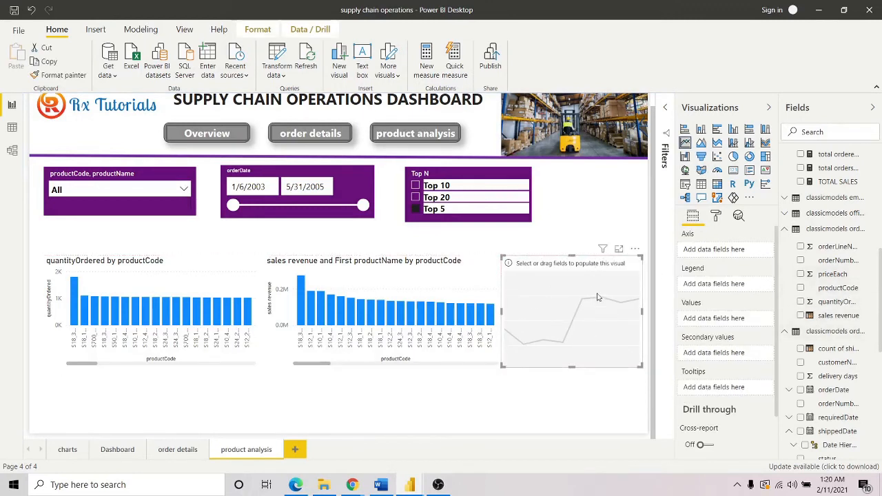
{"action": "left_click_drag", "start_coordinate": [841, 301], "coordinate": [551, 329]}
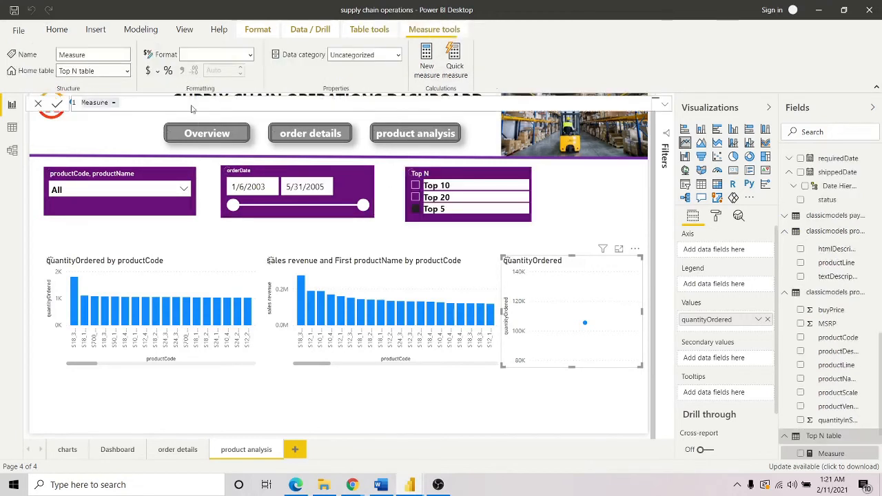
- Define the new Top N table measure as sum of prices of products =SUM('classicmodels orderdetails'[priceEach]) and close the formula editor
{"action": "left_click", "coordinate": [110, 102]}
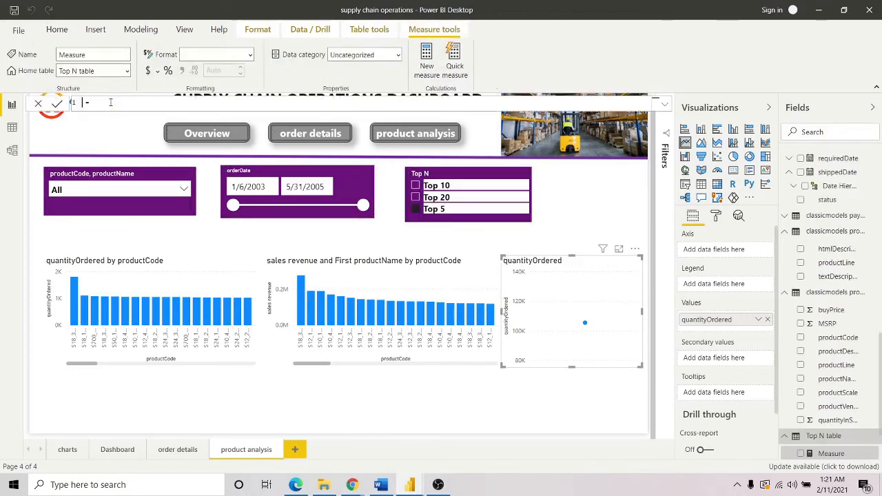
{"action": "type", "text": "sum of gro"}
{"action": "type", "text": "ces of product"}
{"action": "type", "text": "sum"}
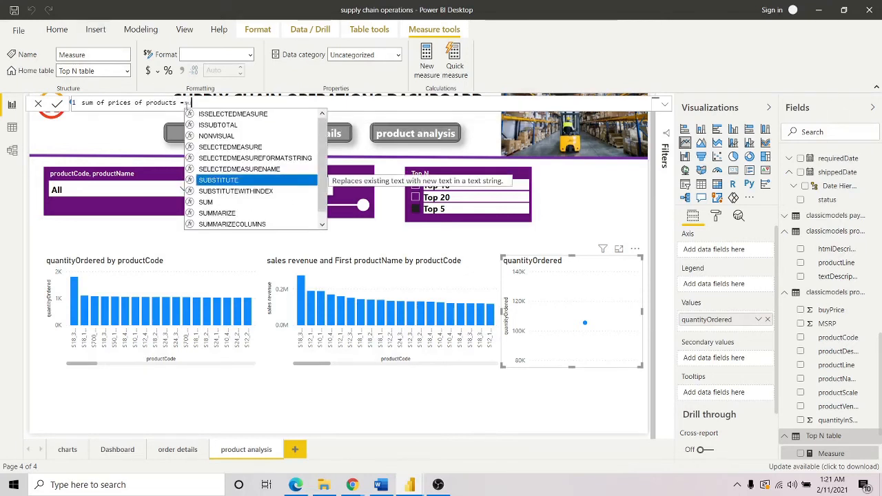
{"action": "key", "text": "Tab"}
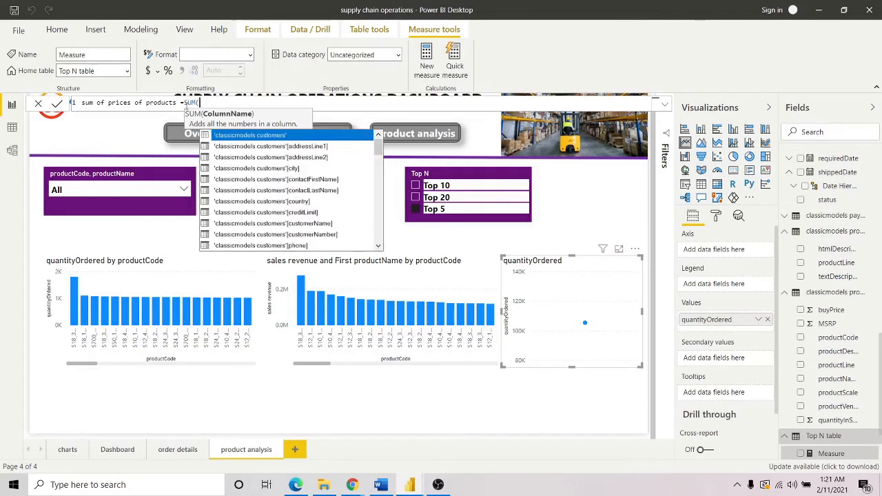
{"action": "type", "text": "pri"}
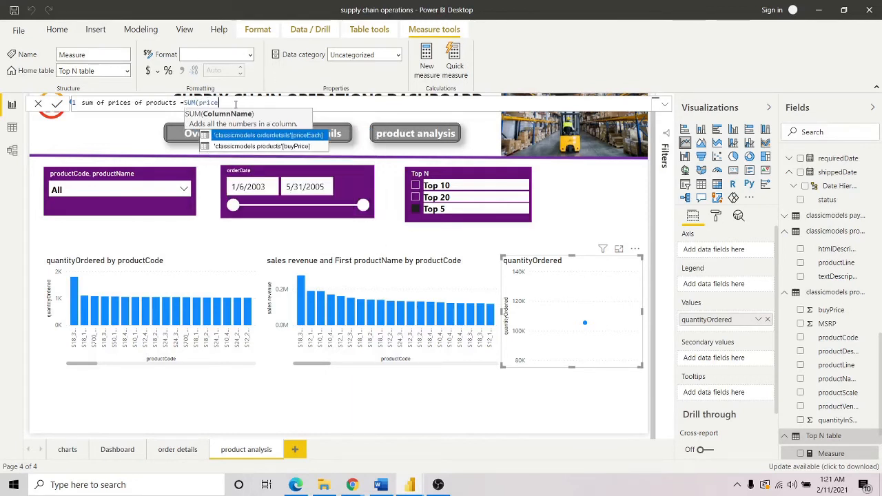
{"action": "type", "text": "ce"}
{"action": "key", "text": "Tab"}
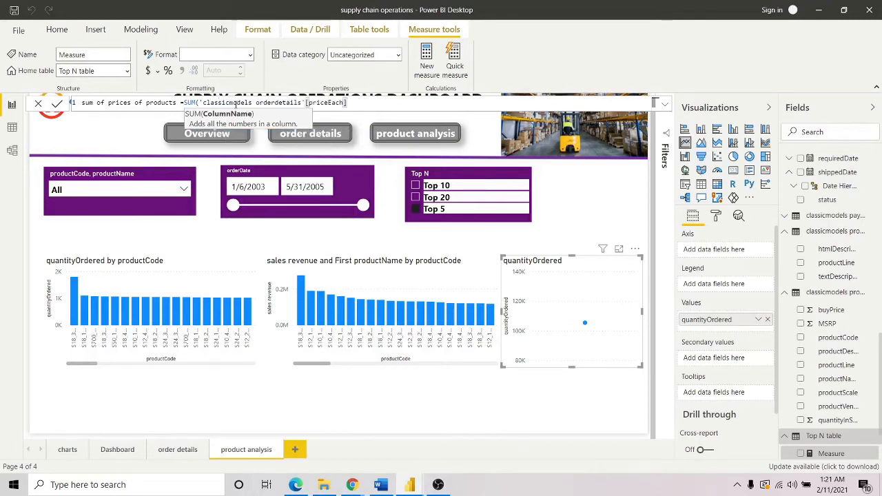
{"action": "type", "text": ")"}
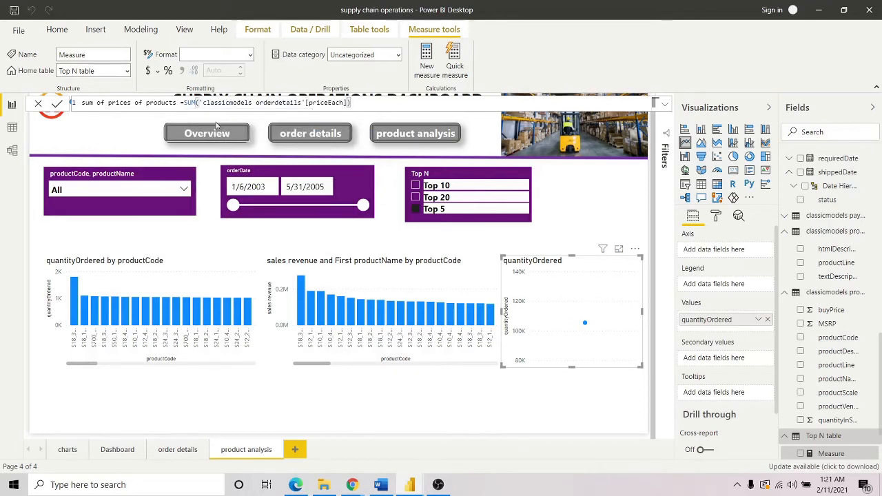
{"action": "left_click", "coordinate": [58, 103]}
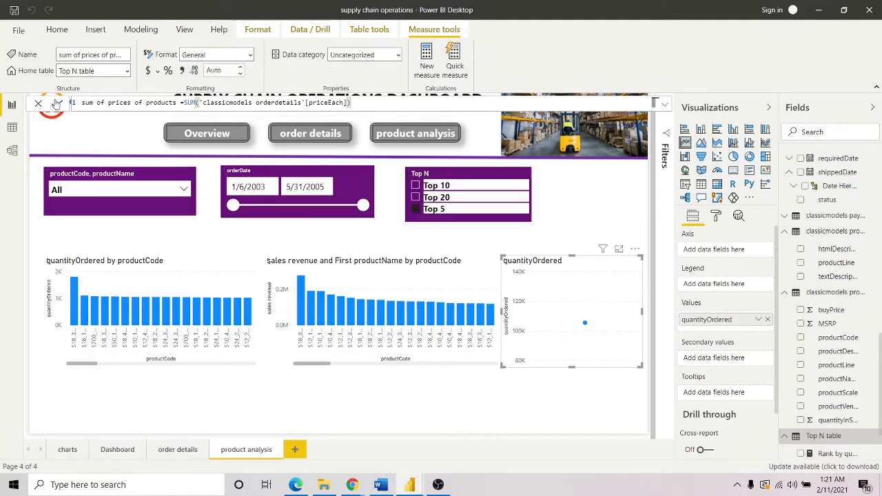
{"action": "left_click", "coordinate": [39, 106]}
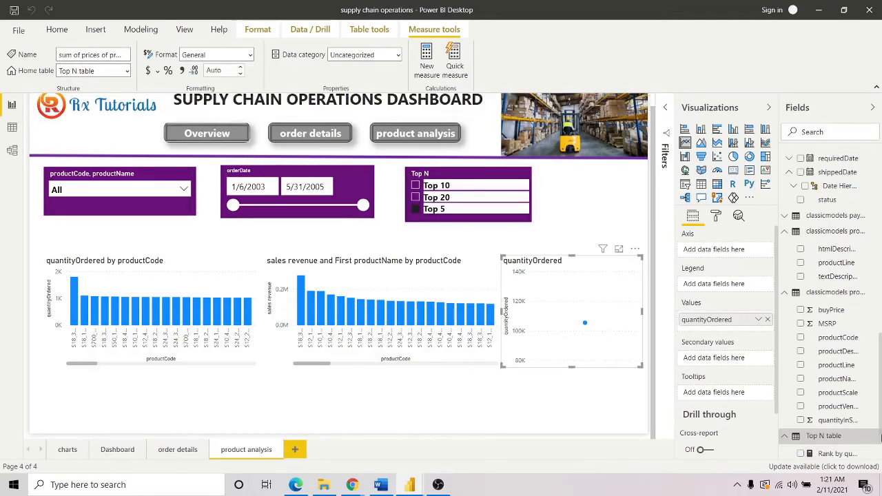
- Add the sum of prices of products measure to the line chart's values and move quantityOrdered to its axis
{"action": "left_click_drag", "start_coordinate": [880, 420], "coordinate": [881, 445]}
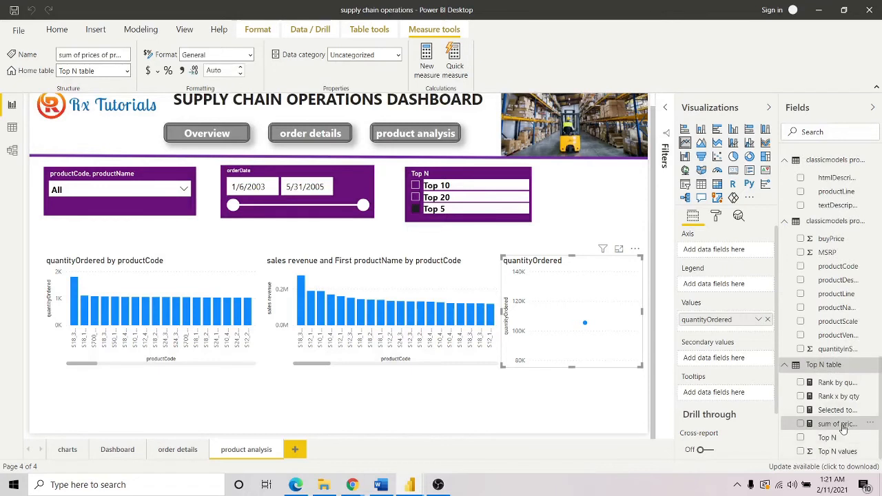
{"action": "left_click_drag", "start_coordinate": [706, 380], "coordinate": [585, 322]}
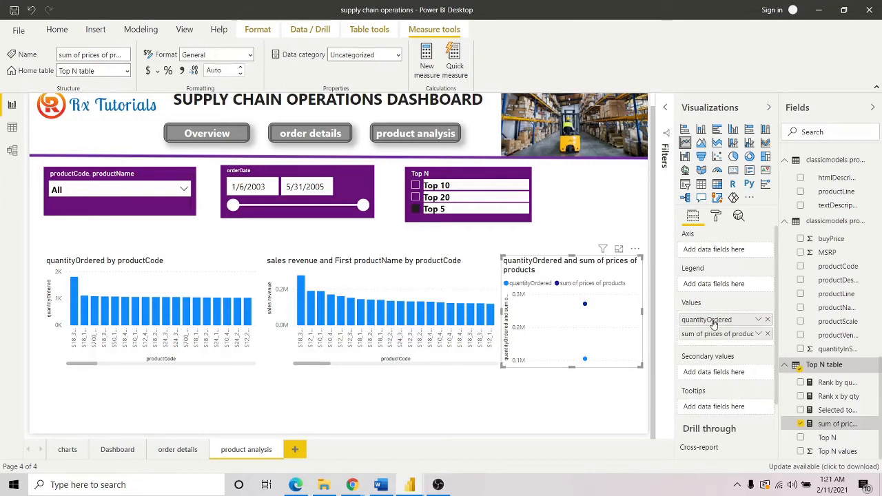
{"action": "left_click_drag", "start_coordinate": [720, 325], "coordinate": [717, 250]}
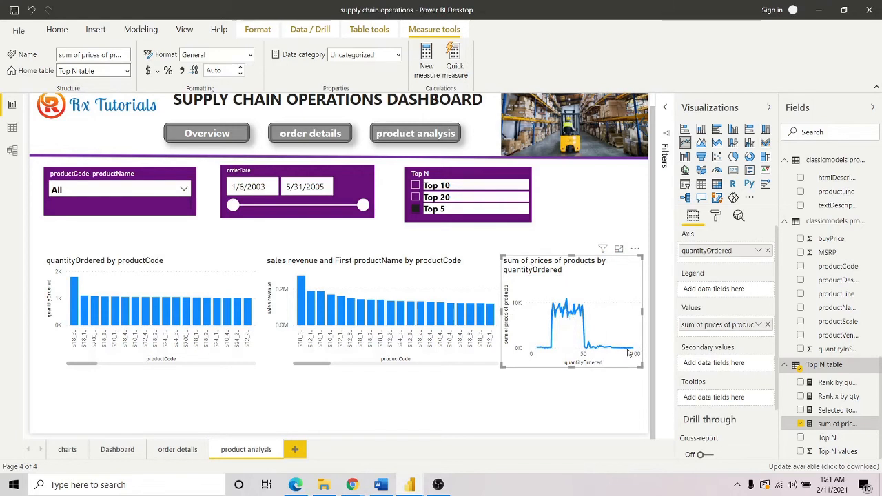
- Enlarge the quantityOrdered by productCode chart vertically, keeping it beneath the productCode, productName slicer
{"action": "left_click", "coordinate": [207, 319]}
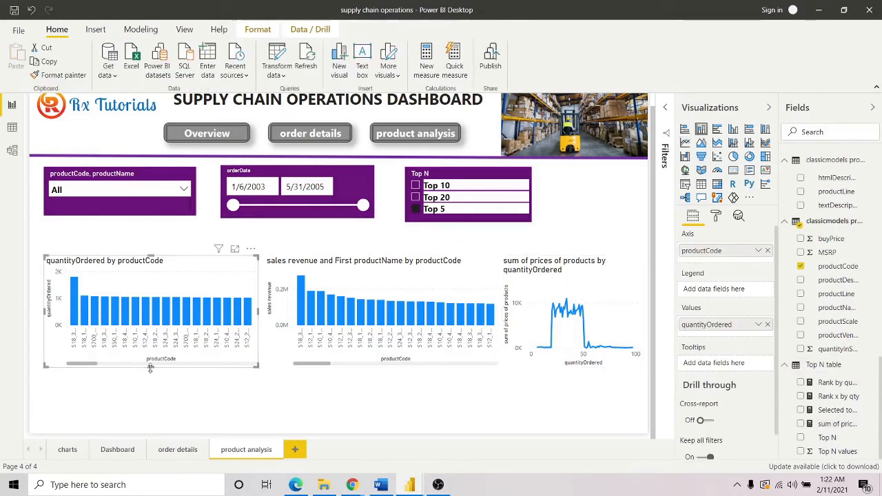
{"action": "left_click_drag", "start_coordinate": [150, 367], "coordinate": [151, 396]}
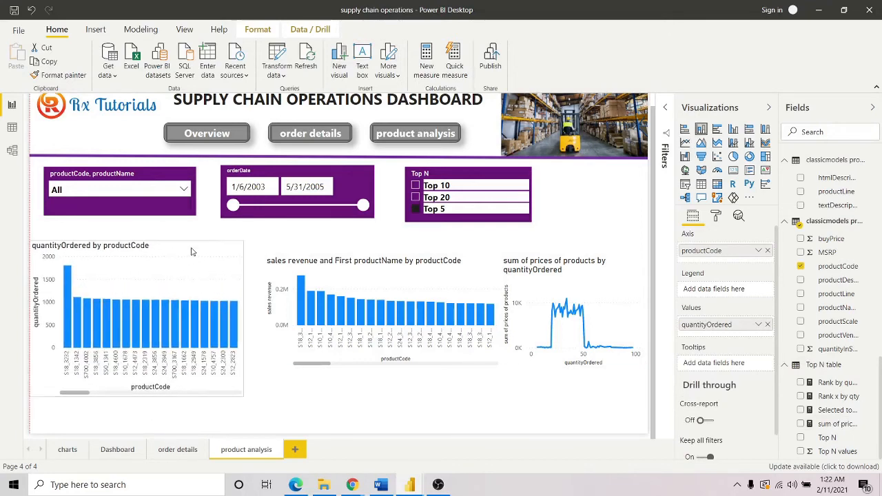
{"action": "left_click_drag", "start_coordinate": [192, 252], "coordinate": [206, 257]}
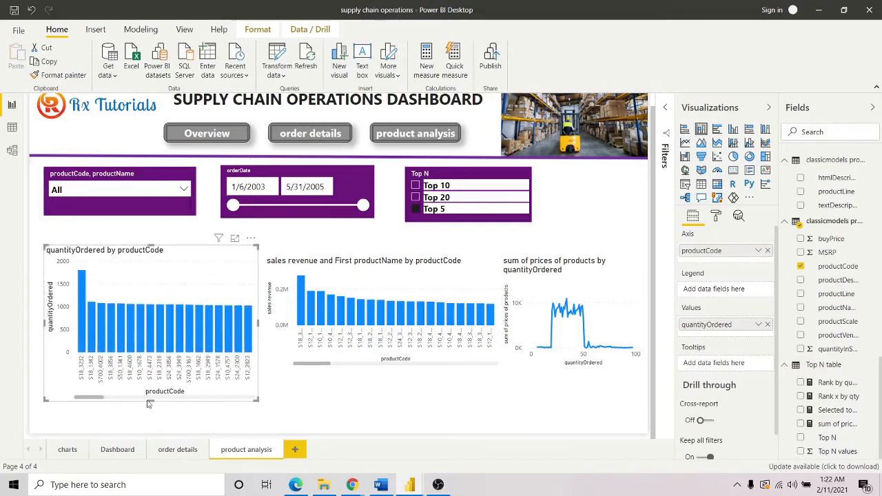
{"action": "left_click_drag", "start_coordinate": [148, 403], "coordinate": [148, 429]}
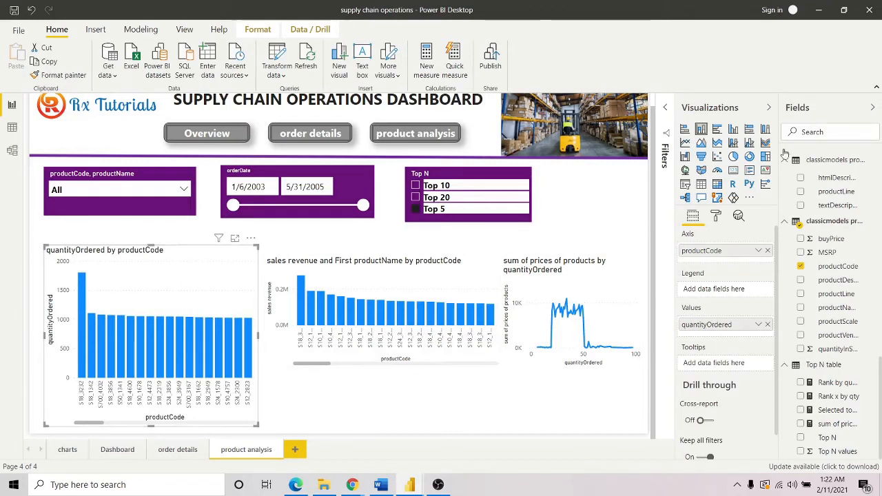
- Convert the quantityOrdered by productCode chart to a taller table and add the Rank by quantity and Rank x by qty measures
{"action": "left_click", "coordinate": [701, 185]}
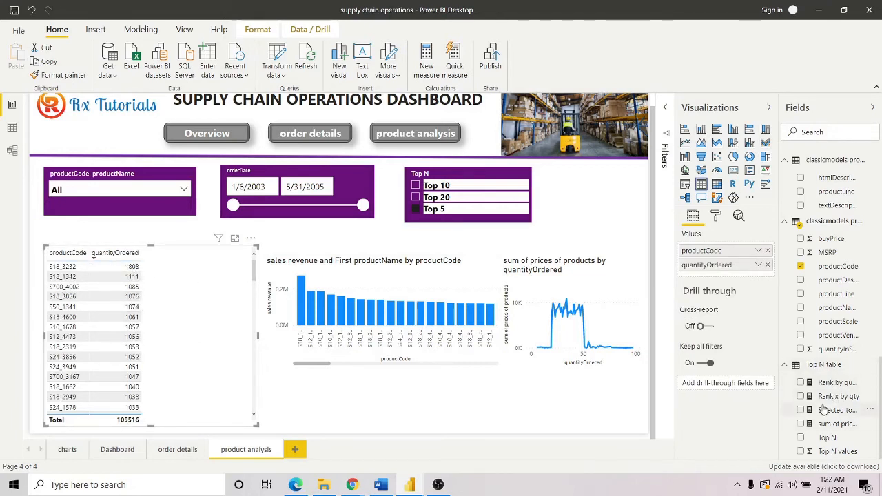
{"action": "left_click_drag", "start_coordinate": [842, 383], "coordinate": [673, 357]}
{"action": "left_click_drag", "start_coordinate": [220, 333], "coordinate": [181, 350]}
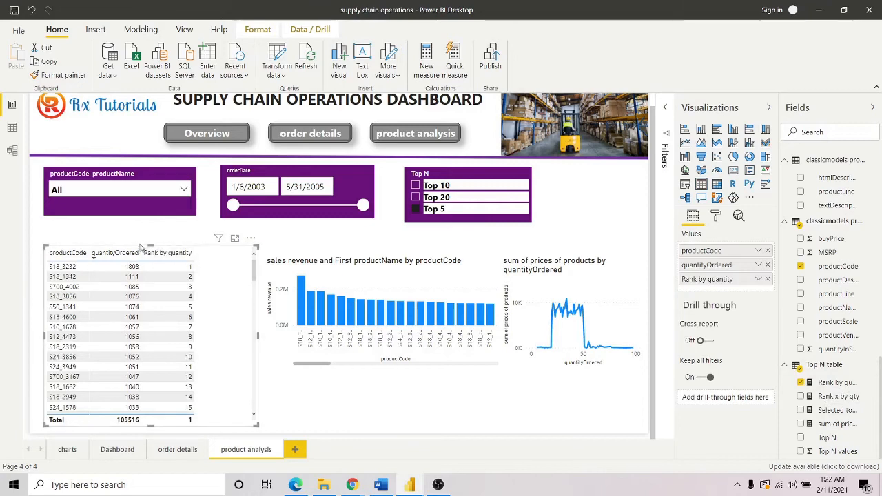
{"action": "left_click_drag", "start_coordinate": [149, 244], "coordinate": [150, 222]}
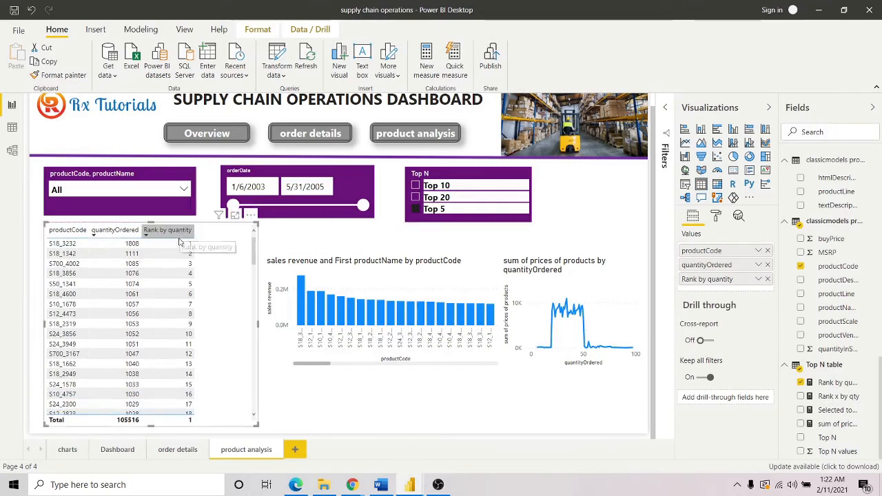
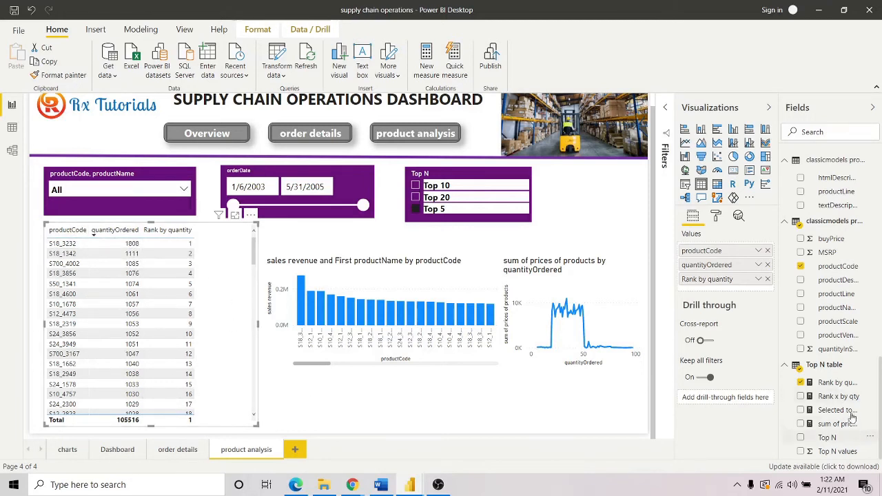
{"action": "left_click_drag", "start_coordinate": [847, 399], "coordinate": [195, 327]}
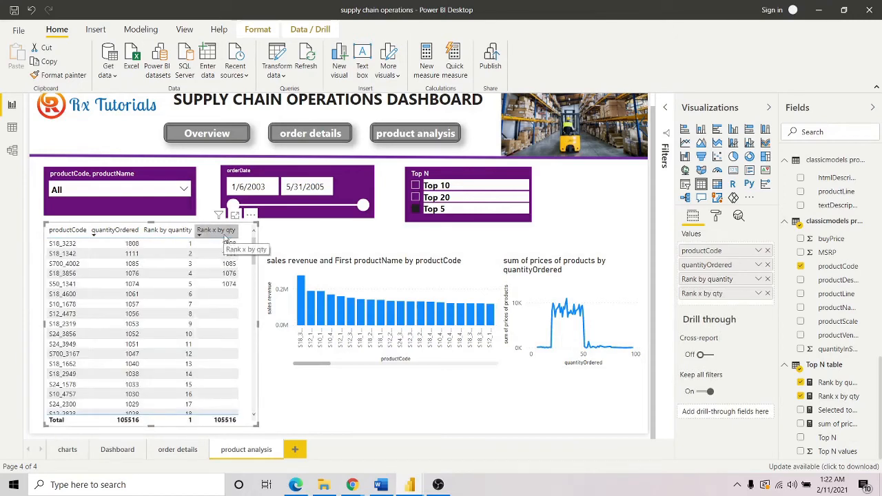
- Examine the Rank x by qty formula, comparing its rank condition with the Top 5 slicer selection
{"action": "left_click", "coordinate": [840, 396]}
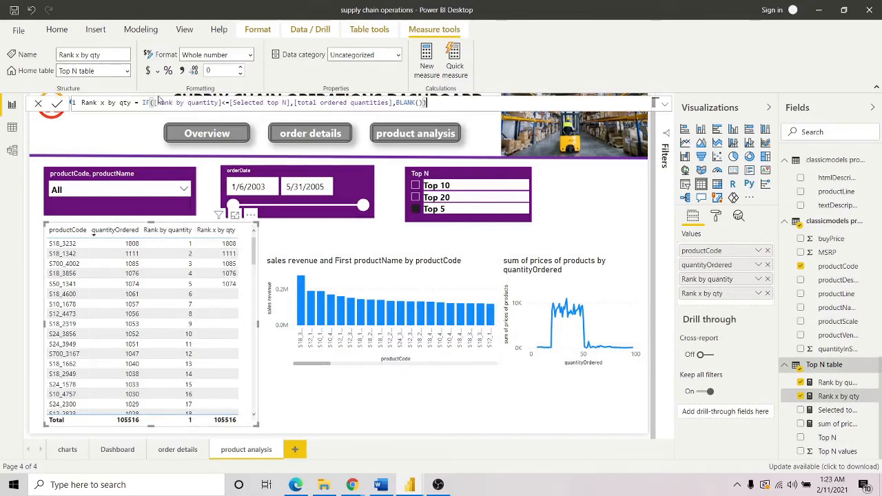
{"action": "left_click_drag", "start_coordinate": [140, 102], "coordinate": [208, 104]}
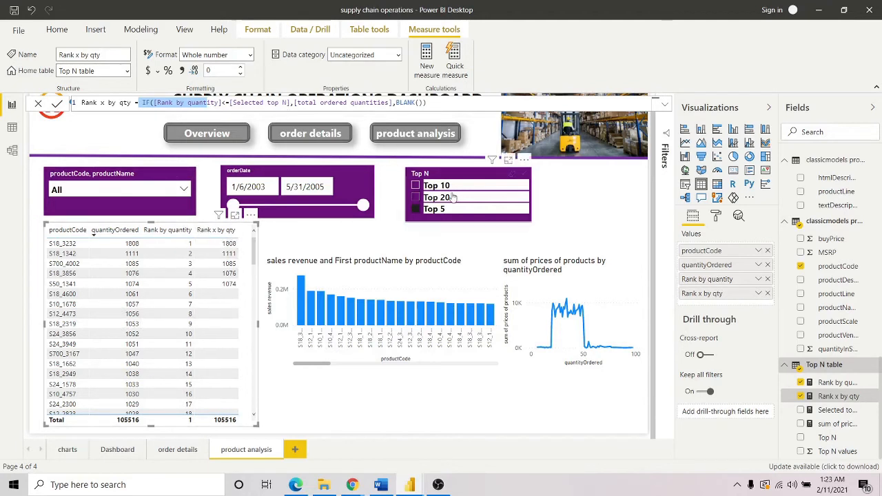
{"action": "left_click", "coordinate": [435, 209]}
{"action": "left_click", "coordinate": [416, 210]}
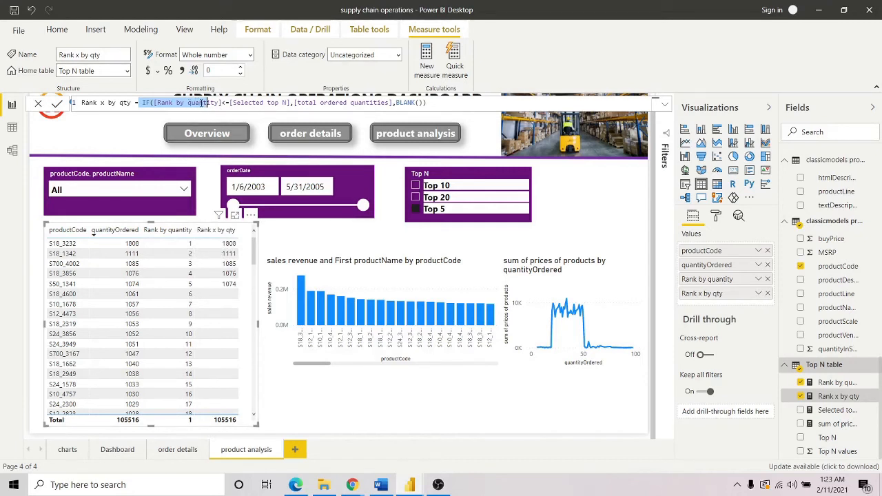
{"action": "left_click_drag", "start_coordinate": [206, 102], "coordinate": [229, 102]}
{"action": "left_click", "coordinate": [445, 211]}
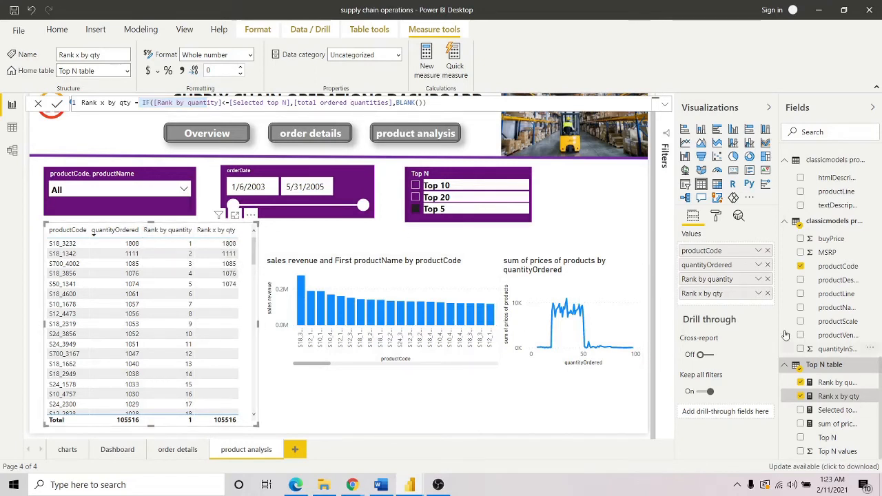
- Remove Rank by quantity and quantityOrdered from the product table and reduce the table's height
{"action": "left_click", "coordinate": [767, 279]}
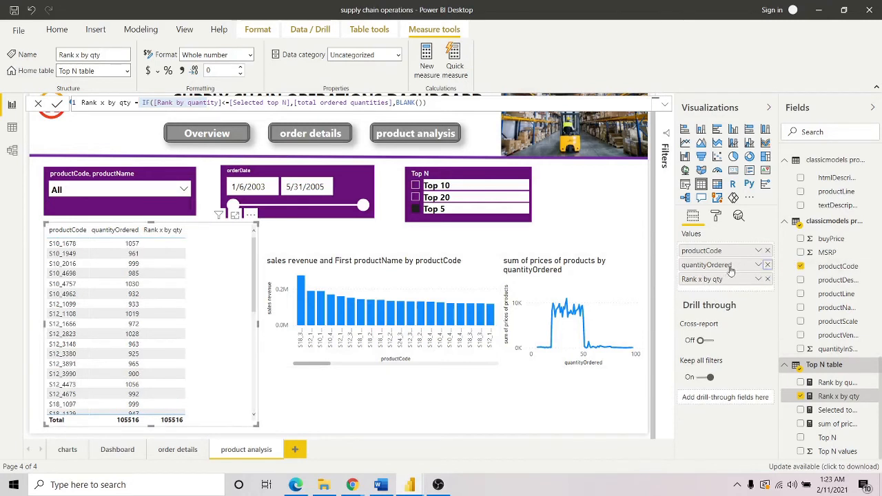
{"action": "left_click", "coordinate": [767, 264]}
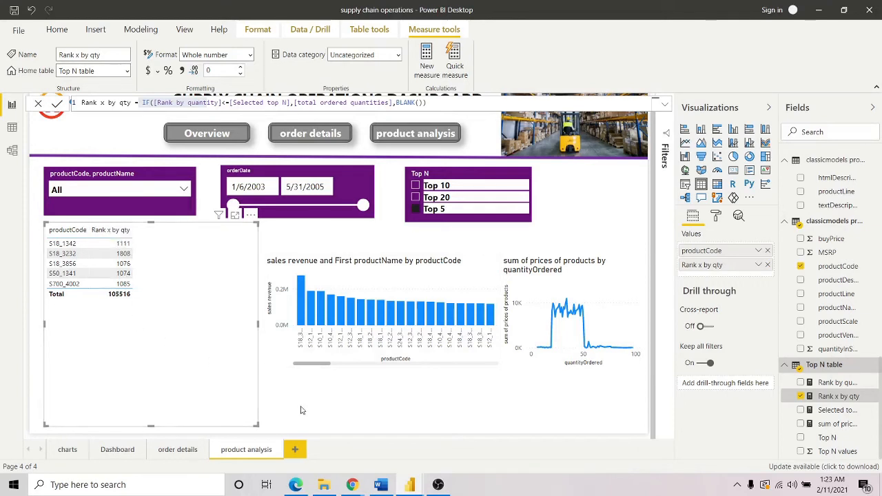
{"action": "left_click_drag", "start_coordinate": [157, 404], "coordinate": [162, 373]}
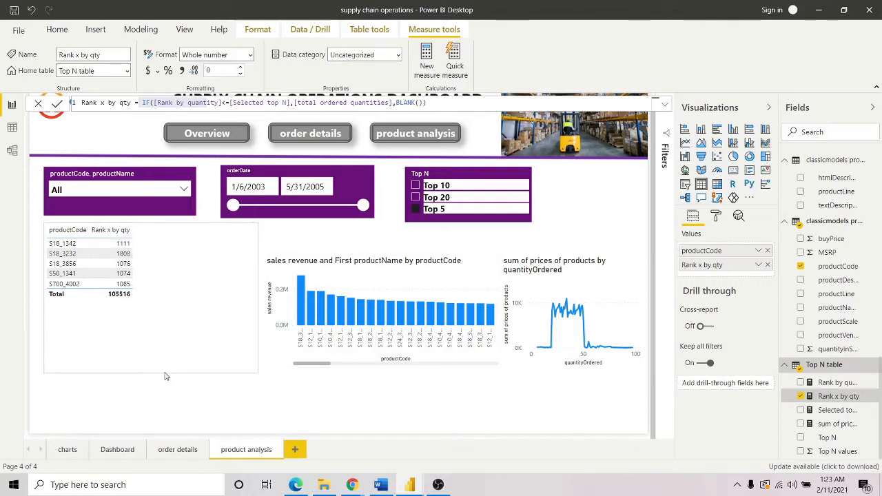
- Check the product table with the Top 10 and Top 20 slicer options, and return the slicer to Top 5
{"action": "left_click", "coordinate": [415, 186]}
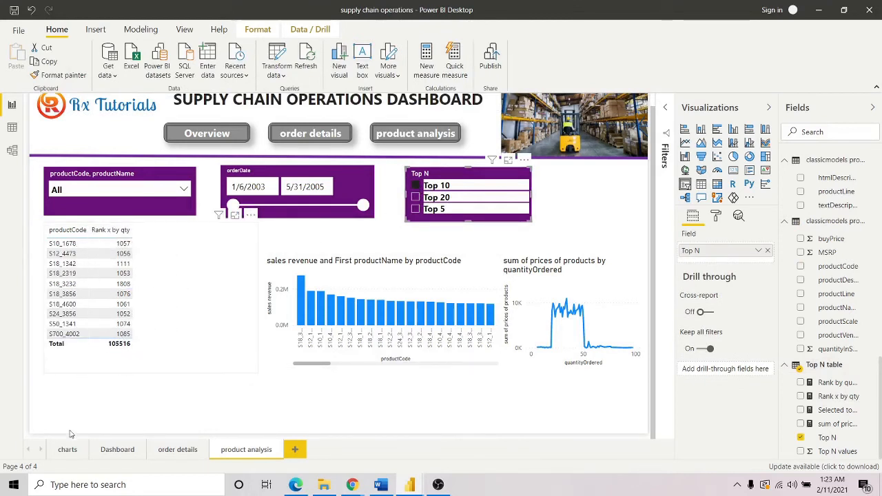
{"action": "left_click", "coordinate": [416, 197]}
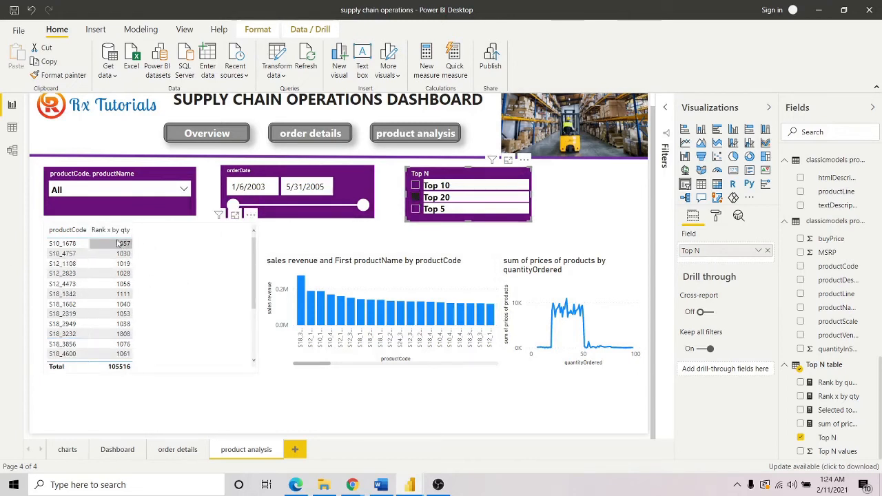
{"action": "left_click", "coordinate": [417, 210]}
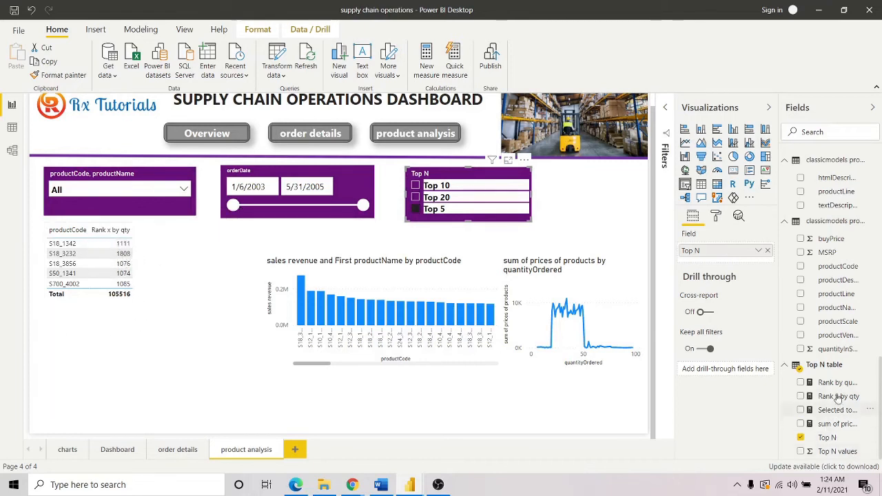
- Try Rank by quantity in the product table, review the rows, and remove the measure again
{"action": "left_click_drag", "start_coordinate": [839, 388], "coordinate": [273, 287]}
{"action": "left_click_drag", "start_coordinate": [118, 275], "coordinate": [118, 276]}
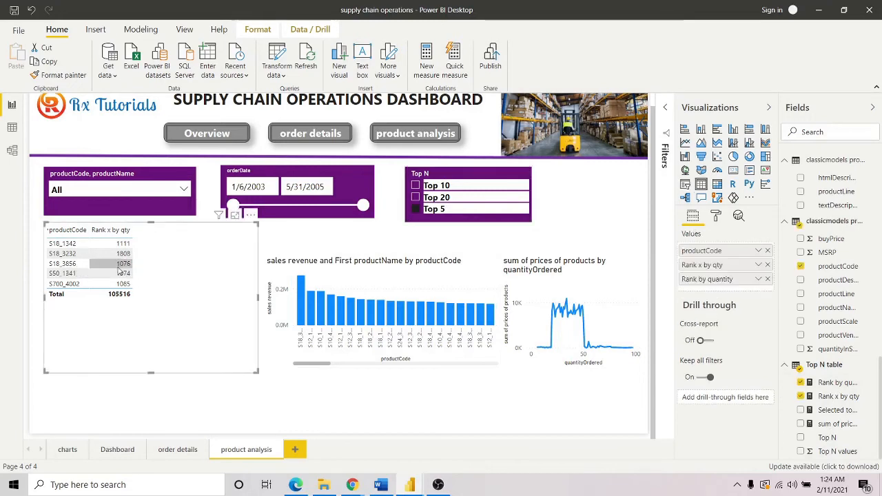
{"action": "scroll", "coordinate": [257, 281], "scroll_direction": "up", "scroll_amount": 2}
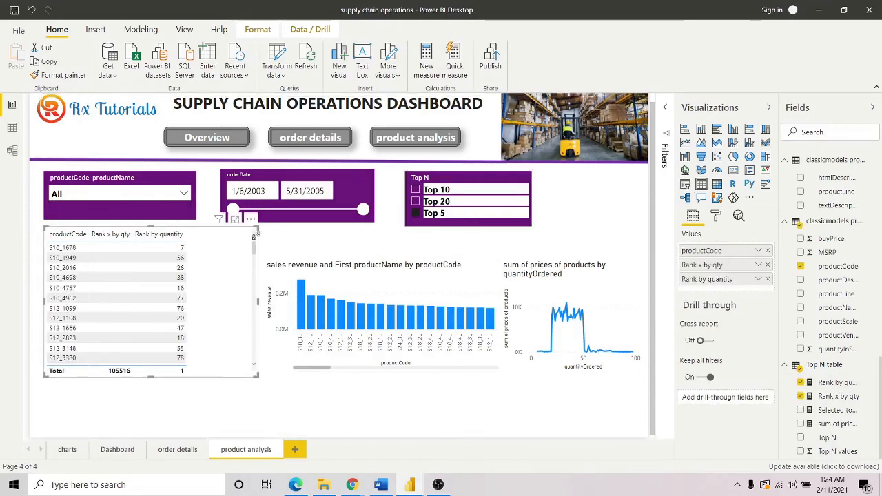
{"action": "scroll", "coordinate": [221, 337], "scroll_direction": "down", "scroll_amount": 3}
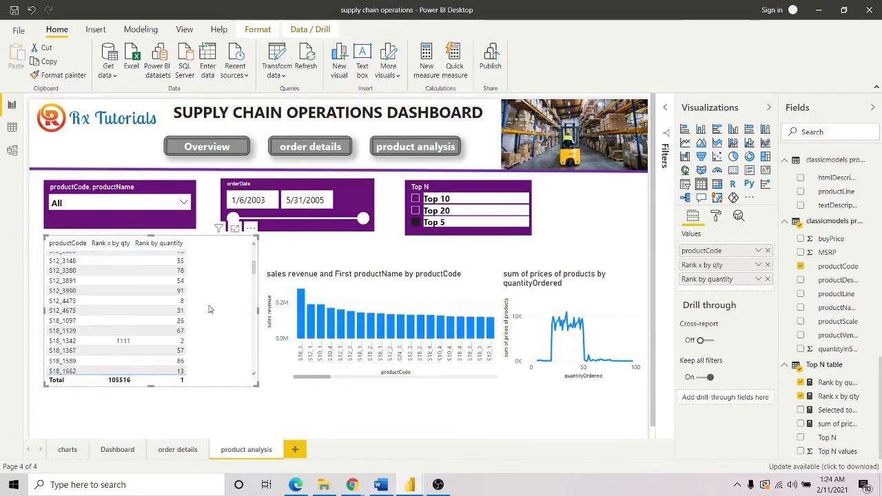
{"action": "scroll", "coordinate": [212, 306], "scroll_direction": "up", "scroll_amount": 3}
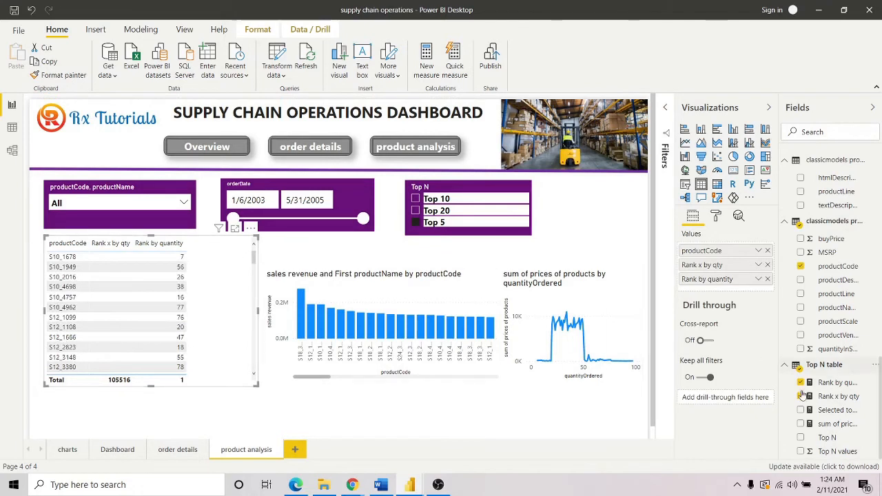
{"action": "left_click", "coordinate": [800, 382]}
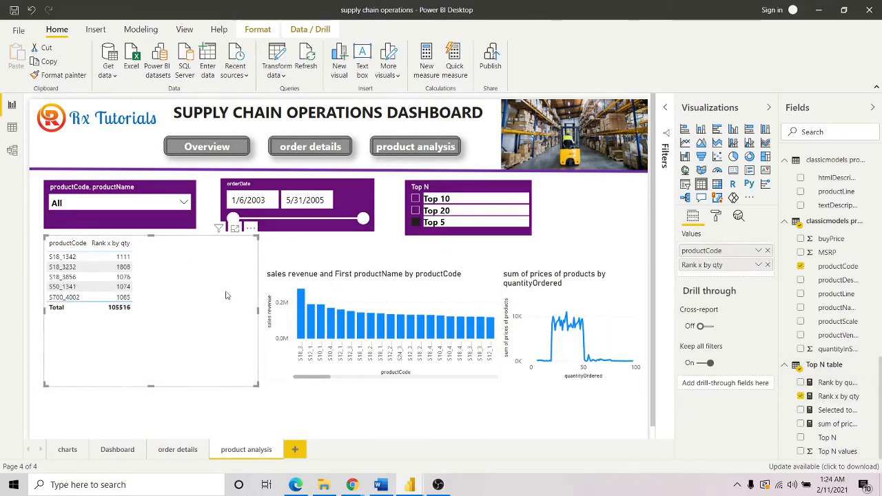
- Convert the product table of productCode and Rank x by qty into a stacked column chart
{"action": "left_click", "coordinate": [700, 129]}
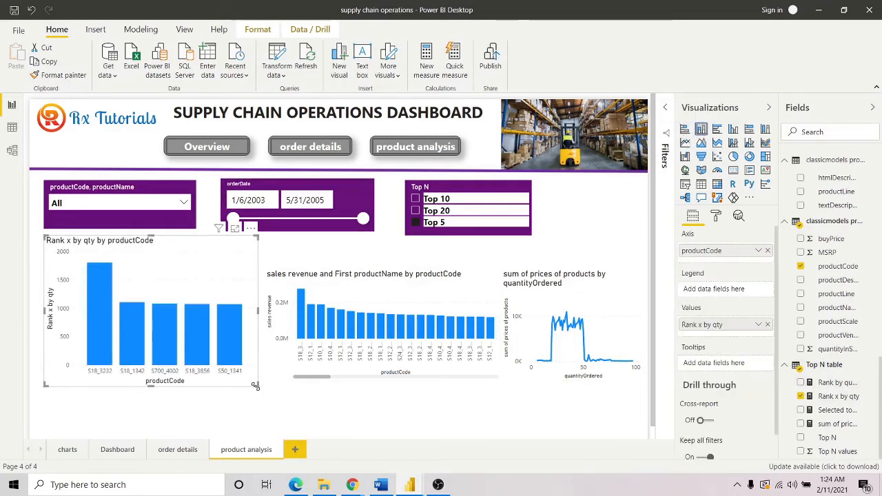
{"action": "left_click", "coordinate": [448, 279]}
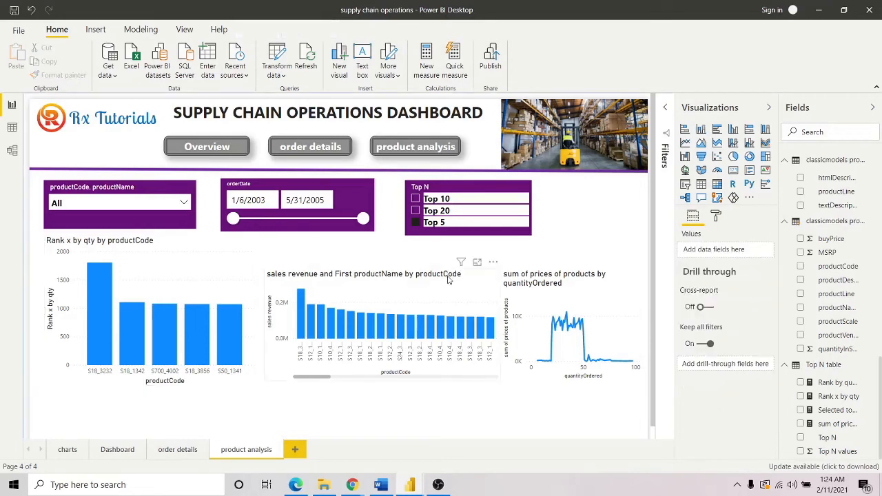
{"action": "left_click", "coordinate": [448, 279]}
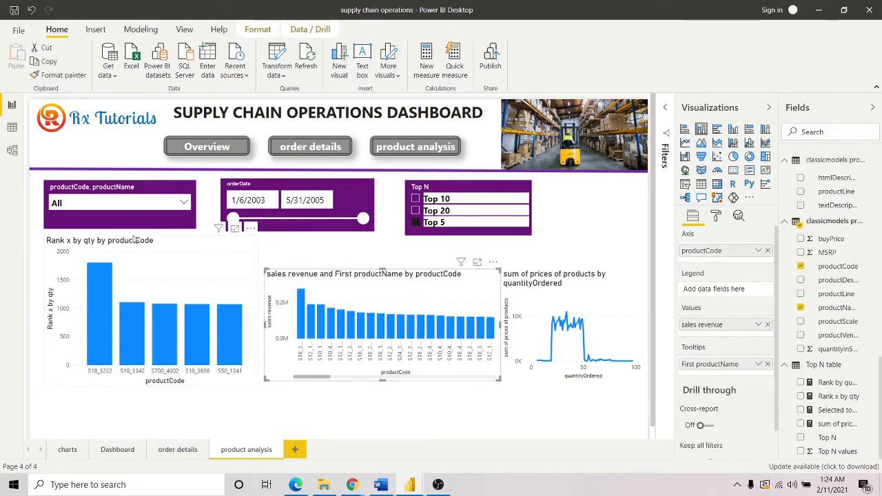
- Check the Rank x by qty chart with the Top 10, Top 20 and Top 5 slicer options, finishing on Top 20
{"action": "left_click", "coordinate": [417, 207]}
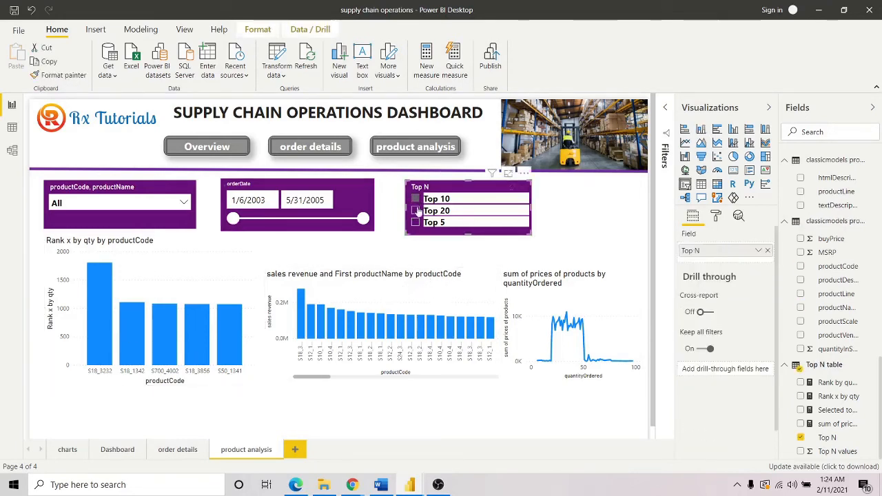
{"action": "left_click", "coordinate": [415, 210]}
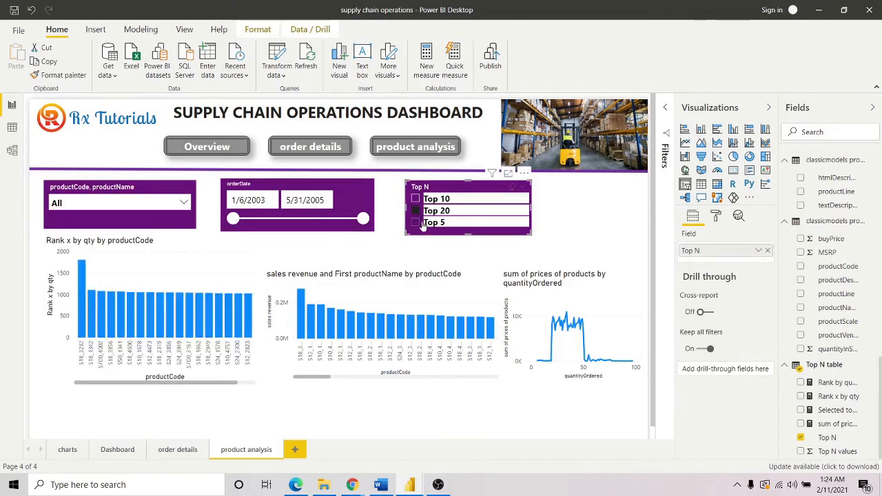
{"action": "left_click", "coordinate": [416, 222]}
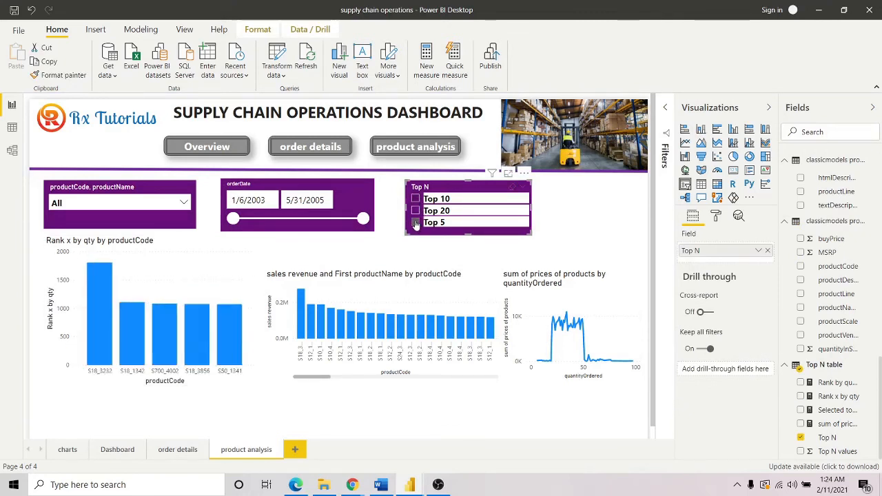
{"action": "left_click", "coordinate": [415, 210]}
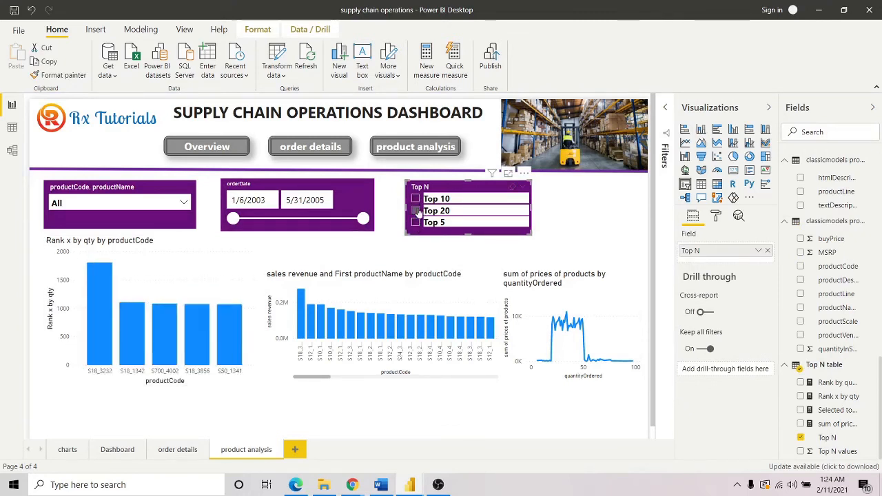
{"action": "left_click", "coordinate": [415, 199]}
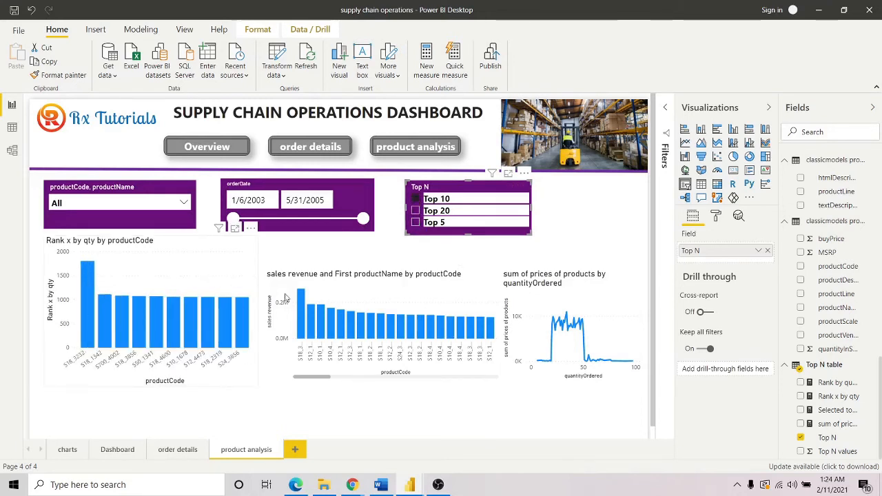
{"action": "left_click", "coordinate": [415, 211]}
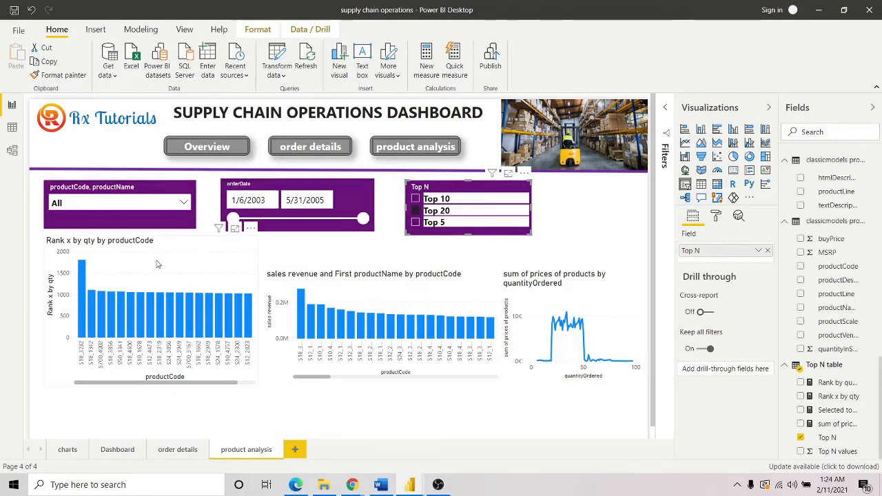
- Increase the height of the sales revenue by productCode chart by extending its upper edge towards the slicers
{"action": "left_click", "coordinate": [436, 277]}
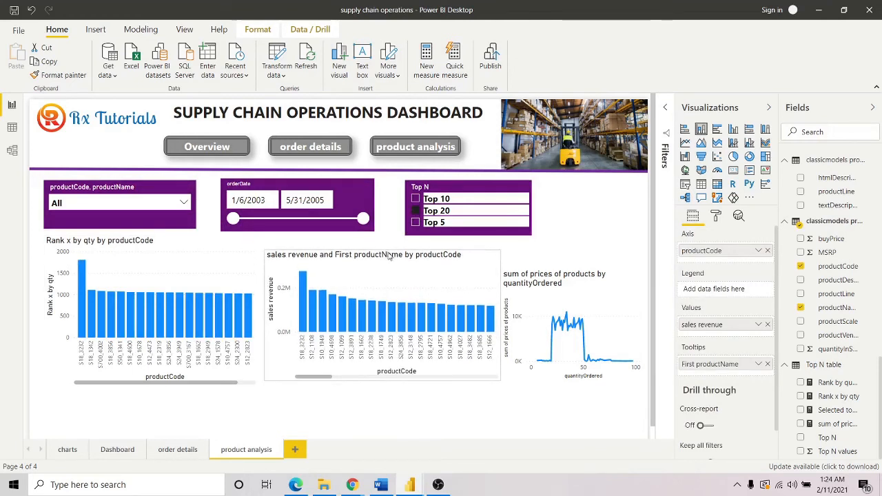
{"action": "mouse_move", "coordinate": [405, 308]}
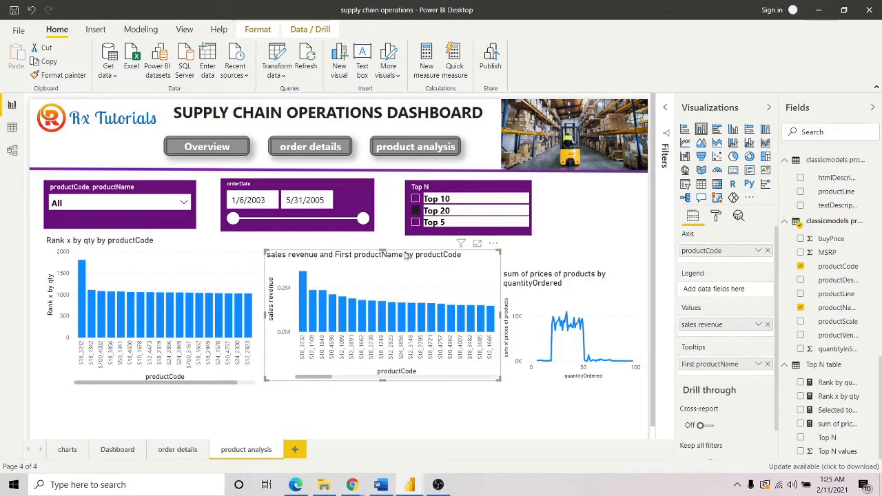
{"action": "mouse_move", "coordinate": [343, 315]}
{"action": "left_click_drag", "start_coordinate": [384, 250], "coordinate": [386, 248]}
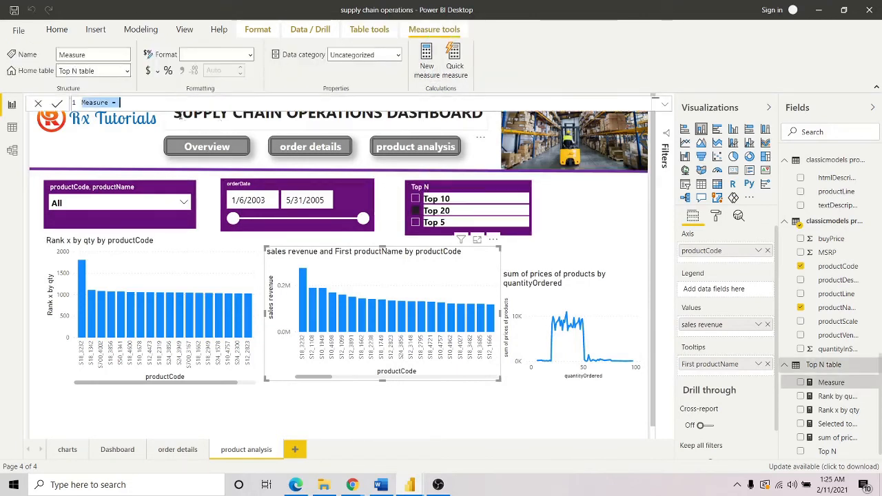
- Create a measure in the Top N table named rank by sales and begin its formula with RANKX
{"action": "left_click", "coordinate": [113, 102]}
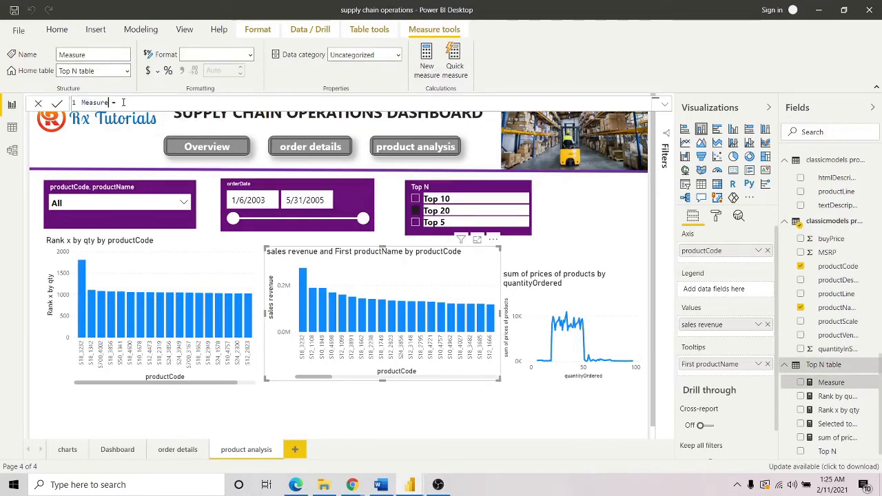
{"action": "key", "text": "BackSpace"}
{"action": "key", "text": "BackSpace"}
{"action": "key", "text": "BackSpace"}
{"action": "type", "text": "rank by sales = "}
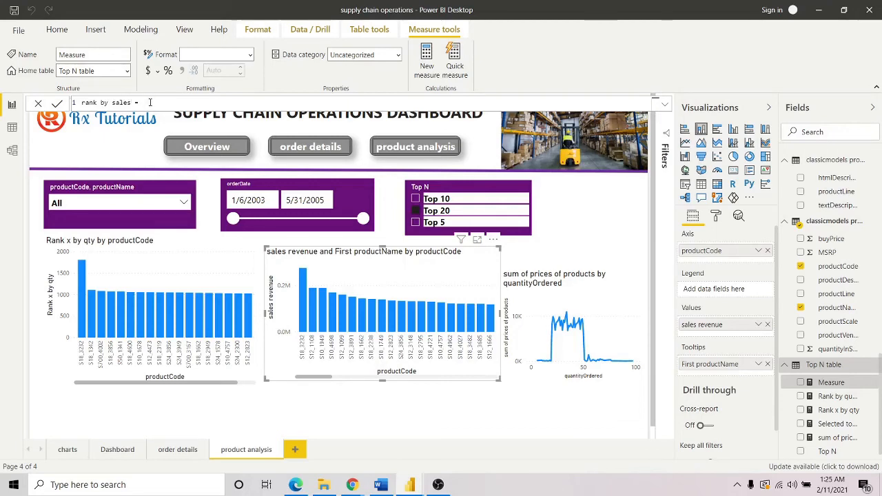
{"action": "type", "text": "rankx"}
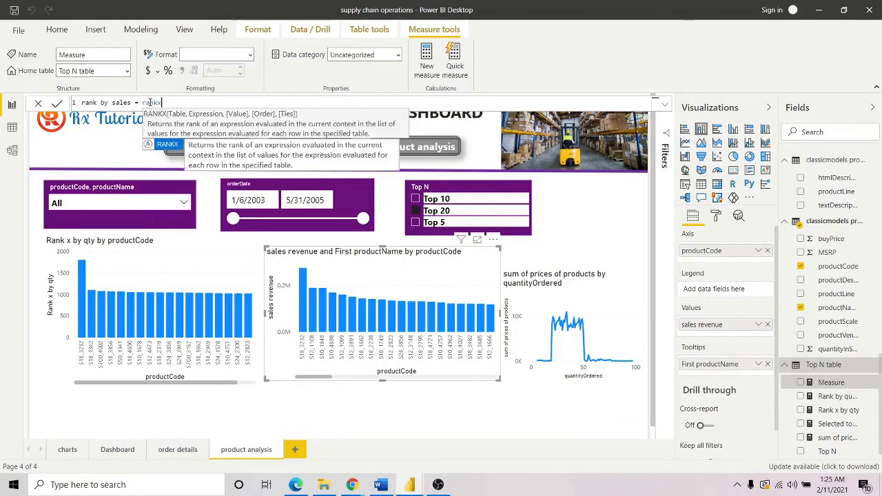
{"action": "key", "text": "Tab"}
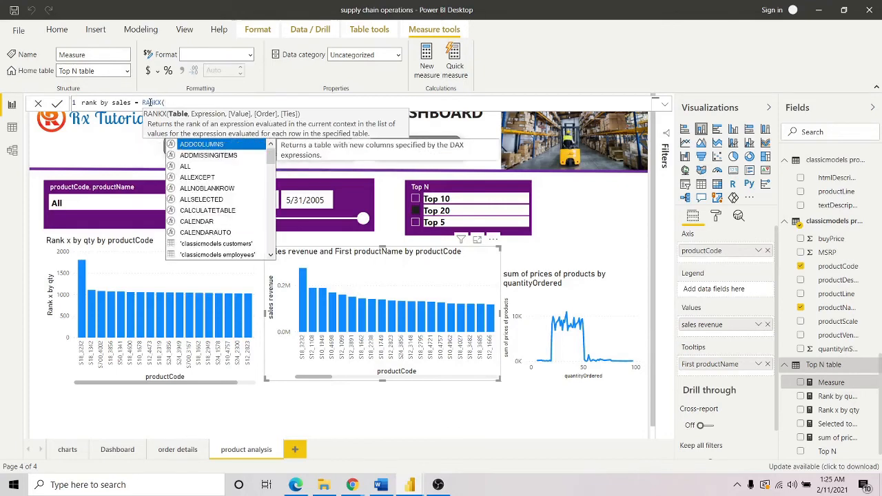
- Set the RANKX table argument to ALL('classicmodels products'[productCode])
{"action": "type", "text": "all"}
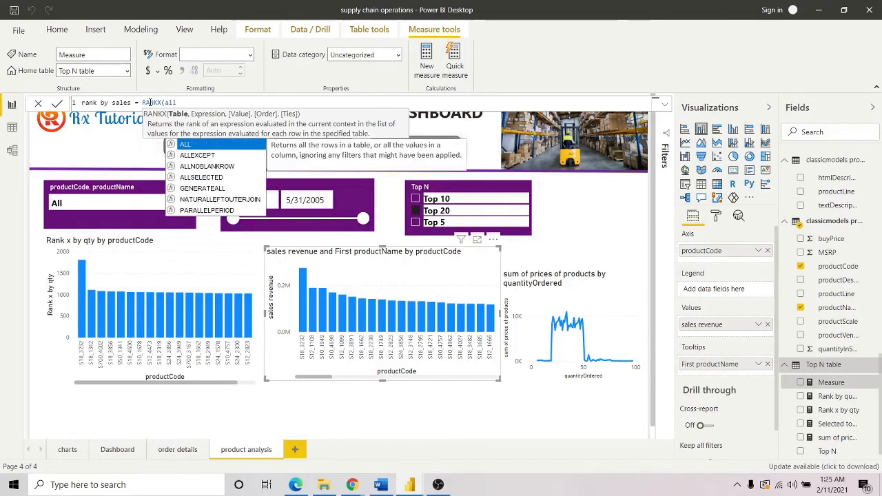
{"action": "key", "text": "Tab"}
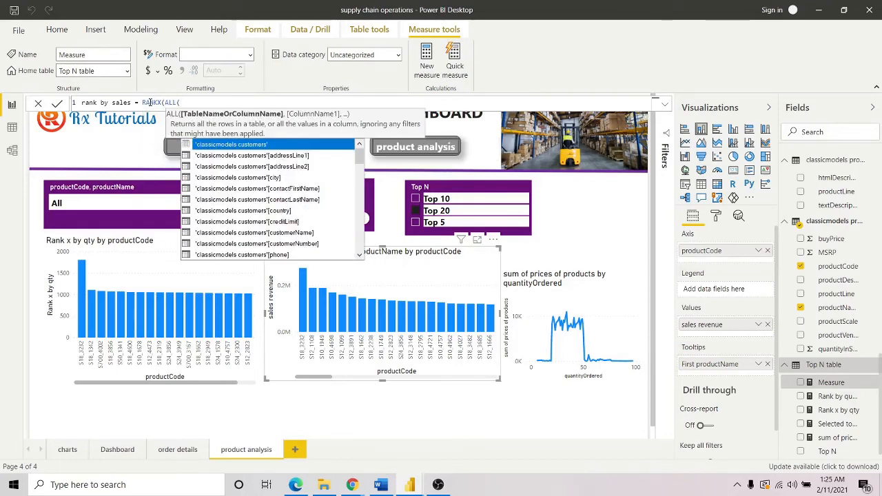
{"action": "type", "text": "produ"}
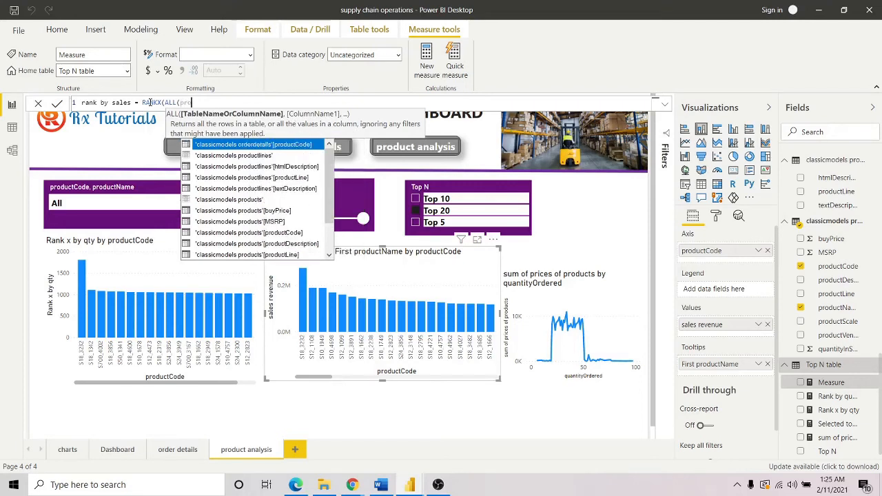
{"action": "type", "text": "ct"}
{"action": "key", "text": "Down"}
{"action": "key", "text": "Down"}
{"action": "key", "text": "Down"}
{"action": "key", "text": "Down"}
{"action": "key", "text": "Down"}
{"action": "key", "text": "Down"}
{"action": "key", "text": "Down"}
{"action": "key", "text": "Down"}
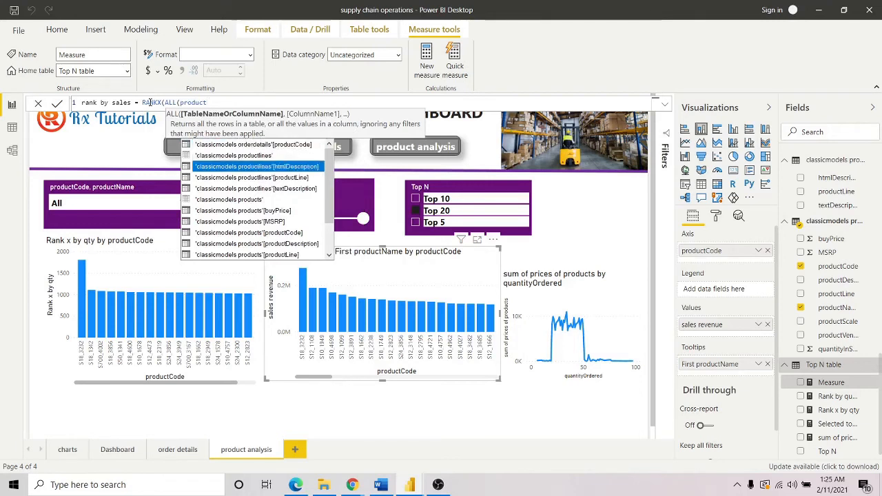
{"action": "key", "text": "Tab"}
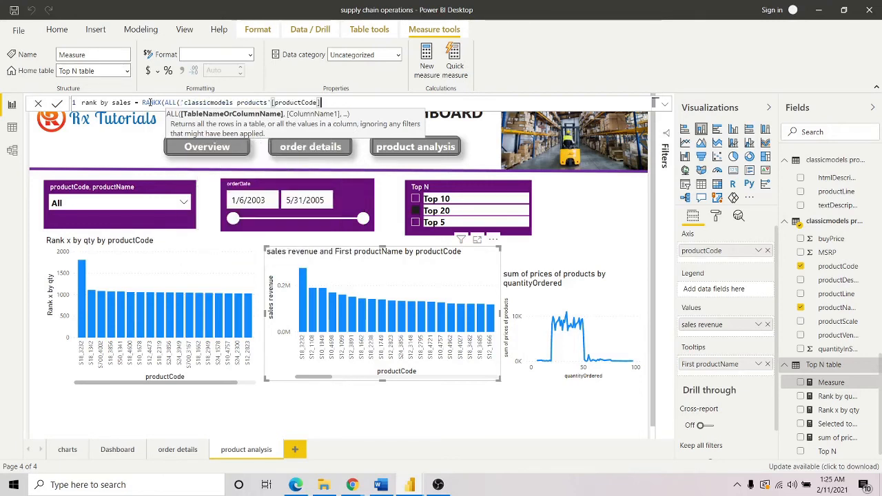
{"action": "type", "text": "),"}
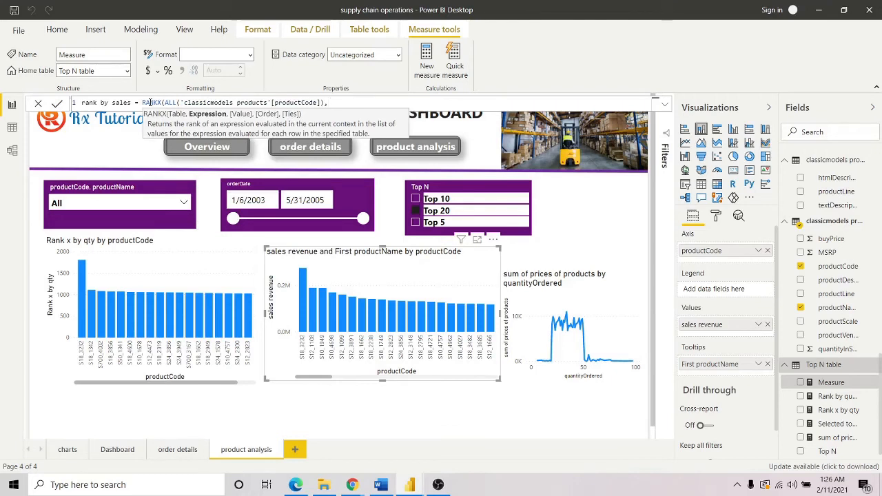
- Complete the rank by sales formula with [TOTAL SALES] as the expression and DESC order, and commit the measure
{"action": "type", "text": "sa"}
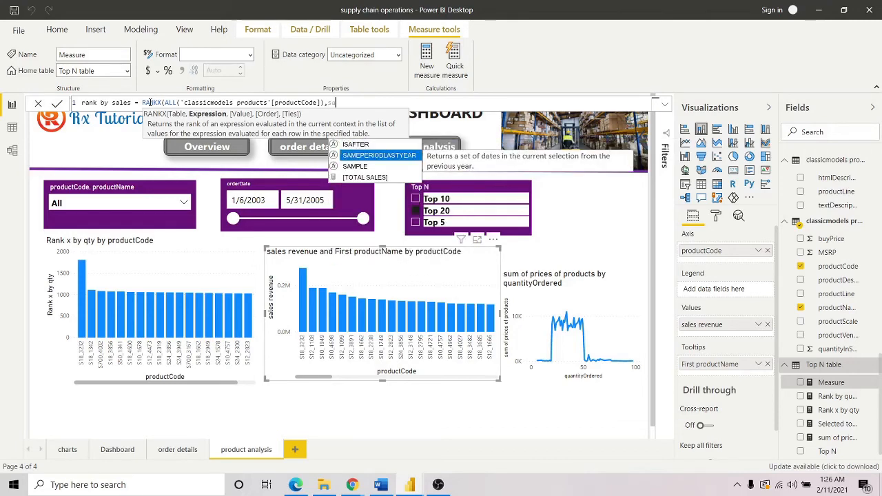
{"action": "key", "text": "Down"}
{"action": "key", "text": "Down"}
{"action": "key", "text": "Tab"}
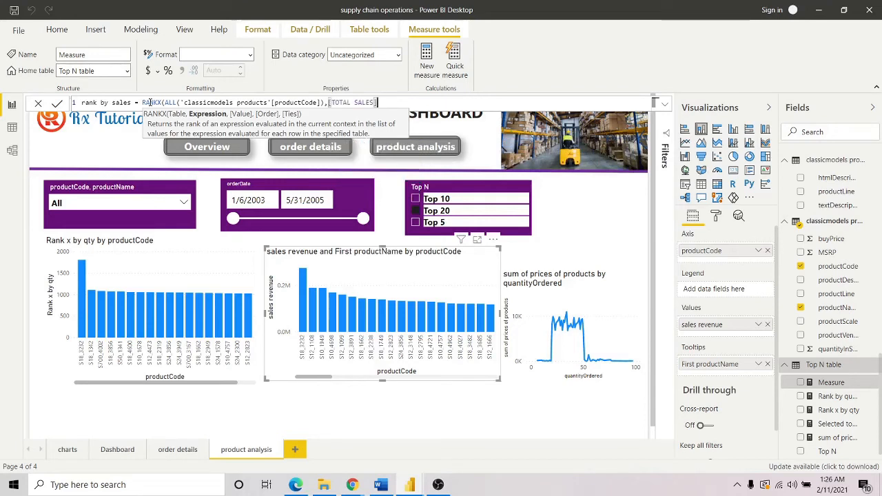
{"action": "type", "text": ",,"}
{"action": "type", "text": "0"}
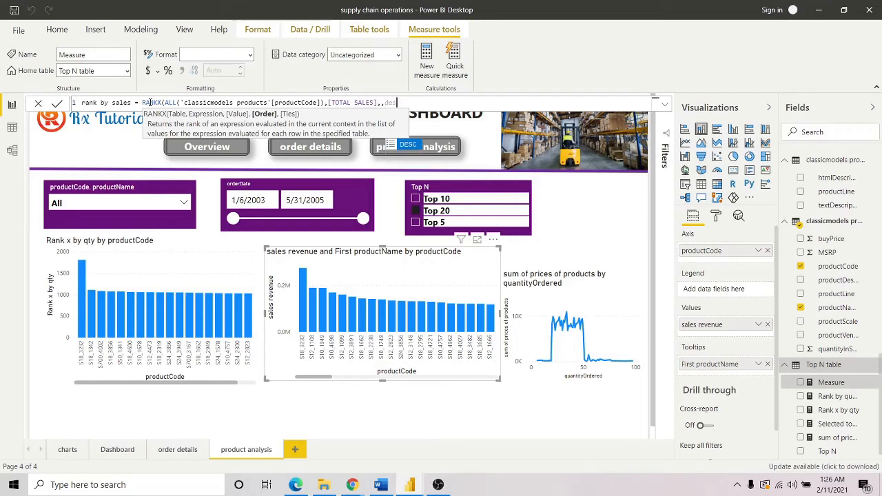
{"action": "type", "text": "es"}
{"action": "key", "text": "Tab"}
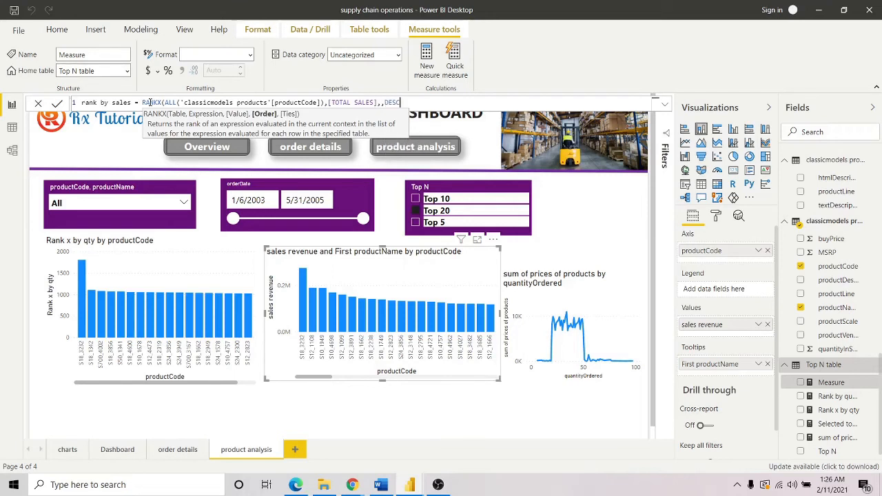
{"action": "type", "text": ")"}
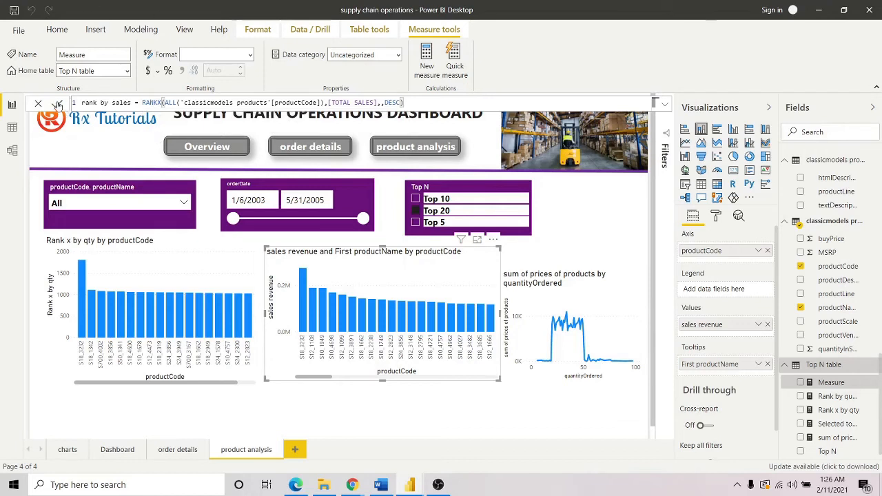
{"action": "key", "text": "Return"}
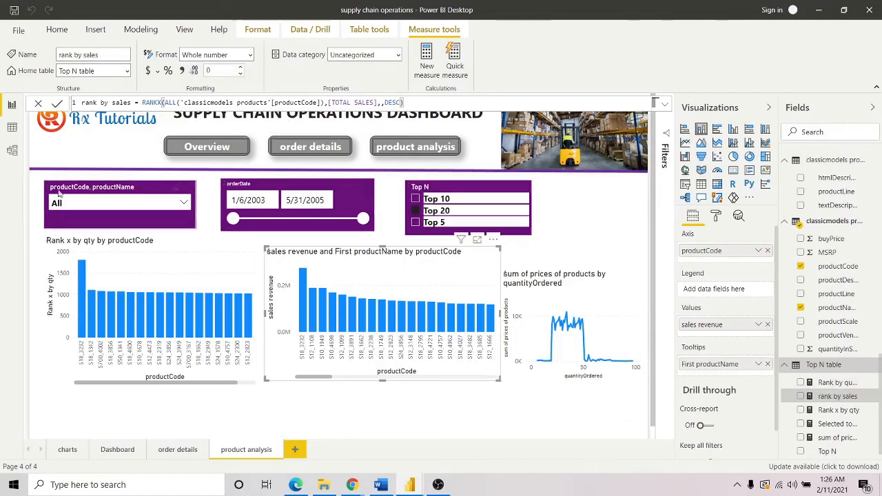
{"action": "left_click", "coordinate": [37, 105]}
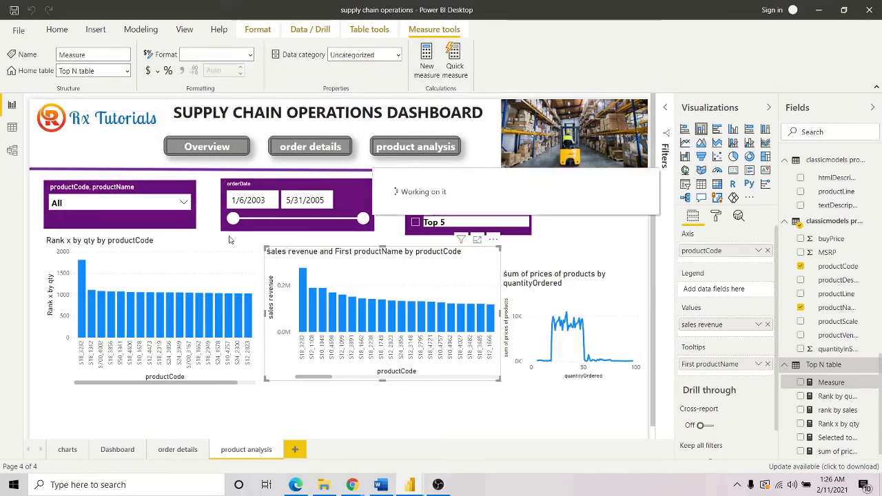
- Create another measure in the Top N table named selected top n sales and begin its formula with IF
{"action": "left_click", "coordinate": [109, 102]}
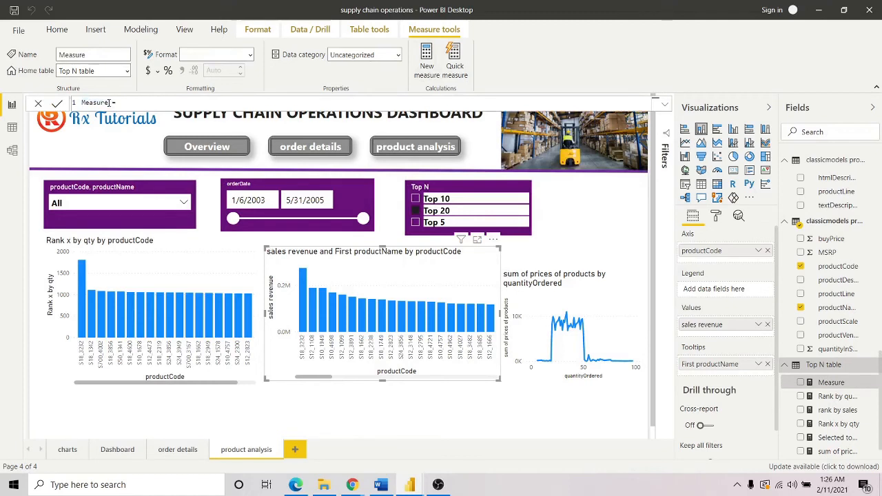
{"action": "key", "text": "BackSpace"}
{"action": "key", "text": "BackSpace"}
{"action": "key", "text": "BackSpace"}
{"action": "type", "text": "selected top"}
{"action": "type", "text": "if"}
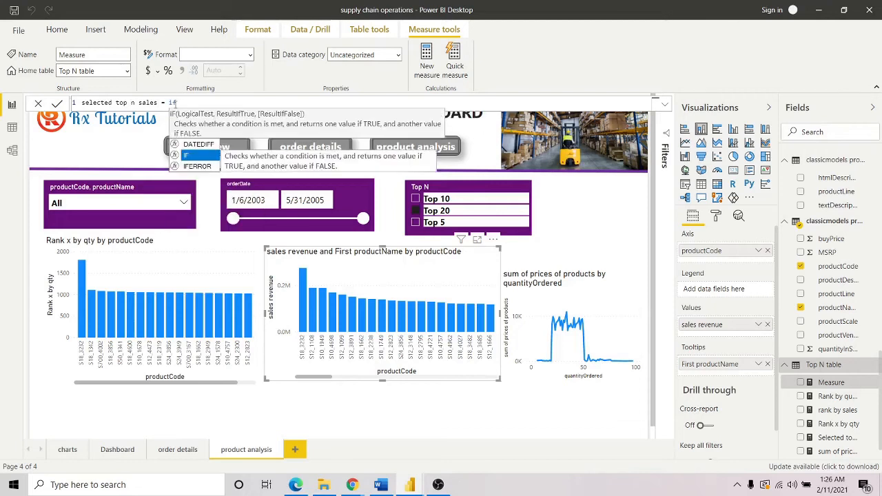
{"action": "key", "text": "Tab"}
- Set the IF logical test of selected top n sales to HASONEVALUE('Top N table'[Top N])
{"action": "type", "text": "haso"}
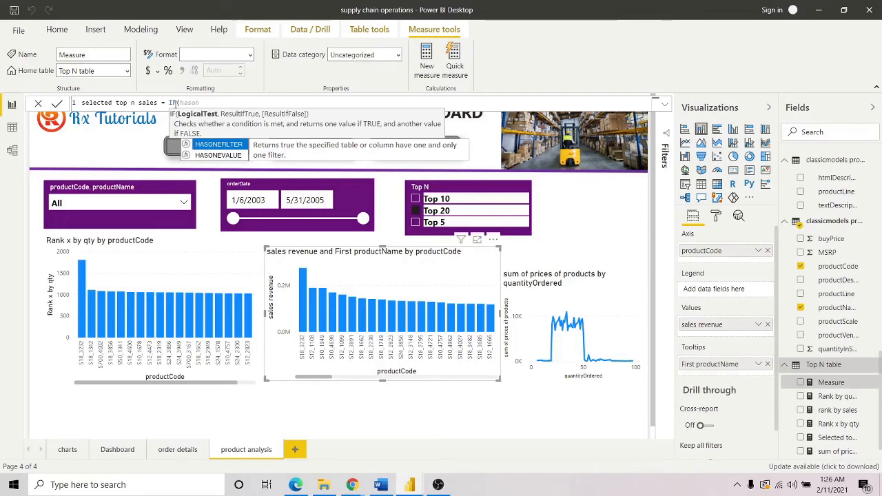
{"action": "type", "text": "n"}
{"action": "key", "text": "Down"}
{"action": "key", "text": "Tab"}
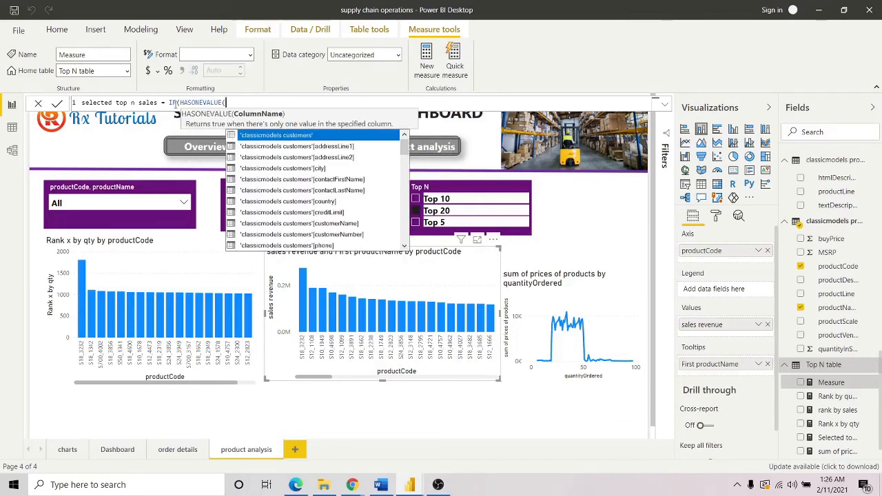
{"action": "type", "text": "top"}
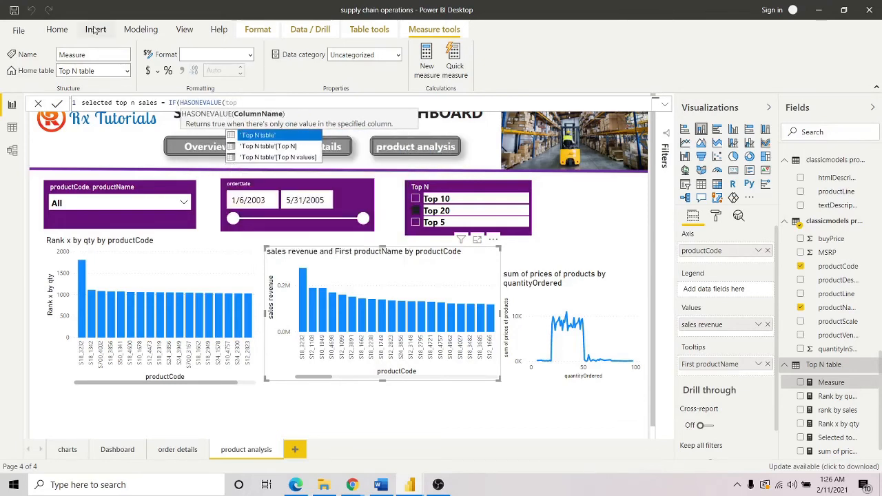
{"action": "key", "text": "Down"}
{"action": "key", "text": "Tab"}
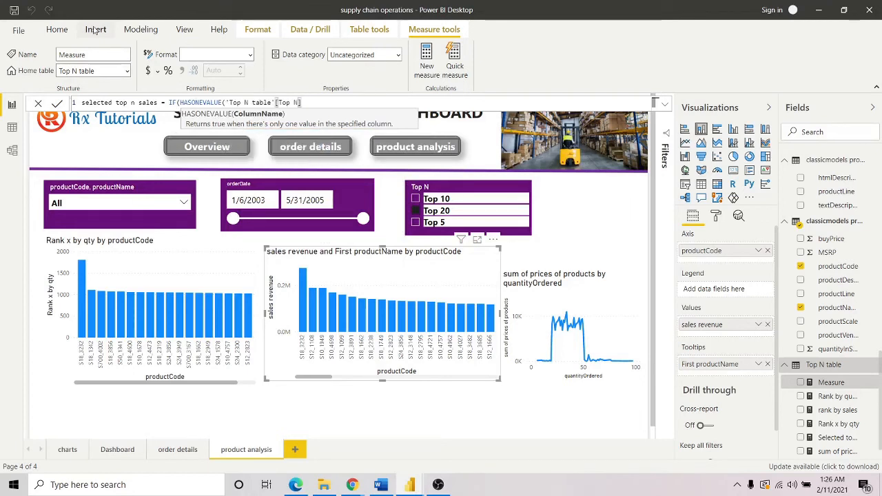
{"action": "type", "text": ","}
{"action": "key", "text": "BackSpace"}
{"action": "type", "text": "),"}
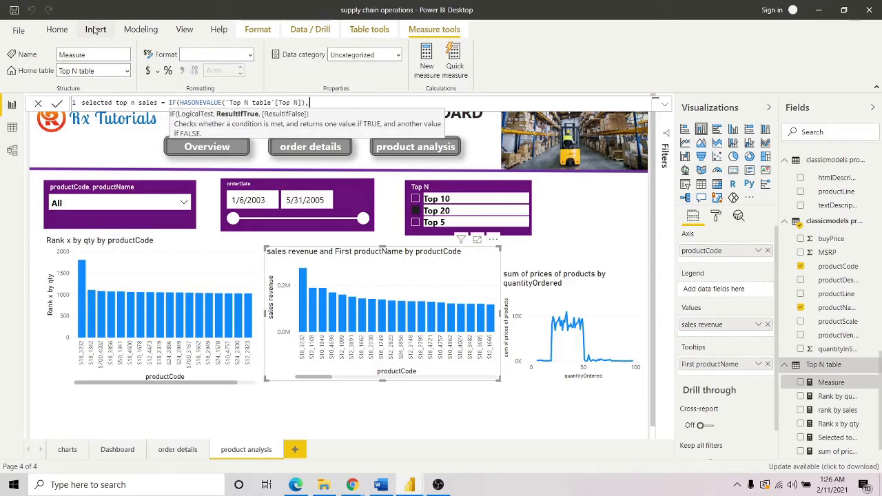
- Set the result-if-true argument of selected top n sales to VALUES('Top N table'[Top N values])
{"action": "type", "text": "val"}
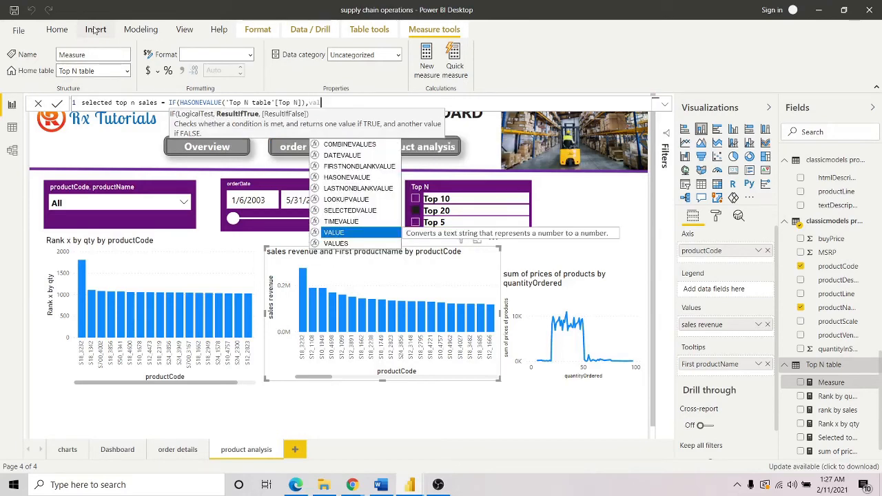
{"action": "key", "text": "Down"}
{"action": "key", "text": "Tab"}
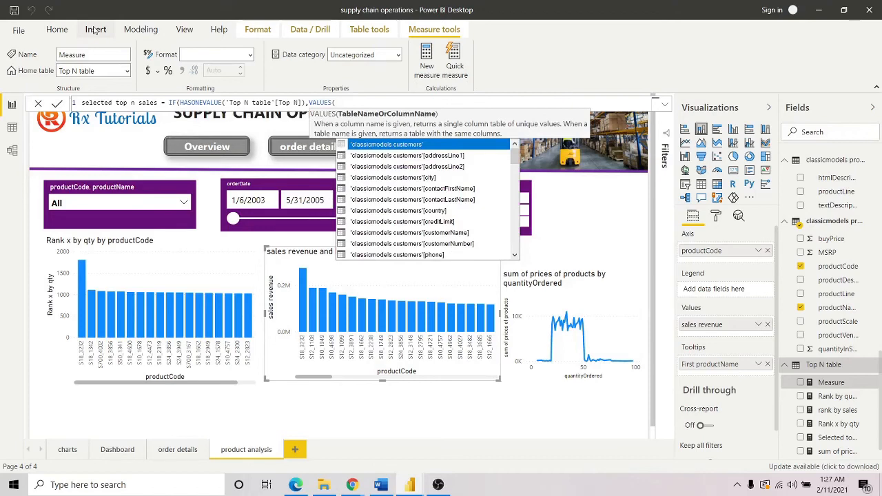
{"action": "type", "text": "top"}
{"action": "key", "text": "Down"}
{"action": "key", "text": "Down"}
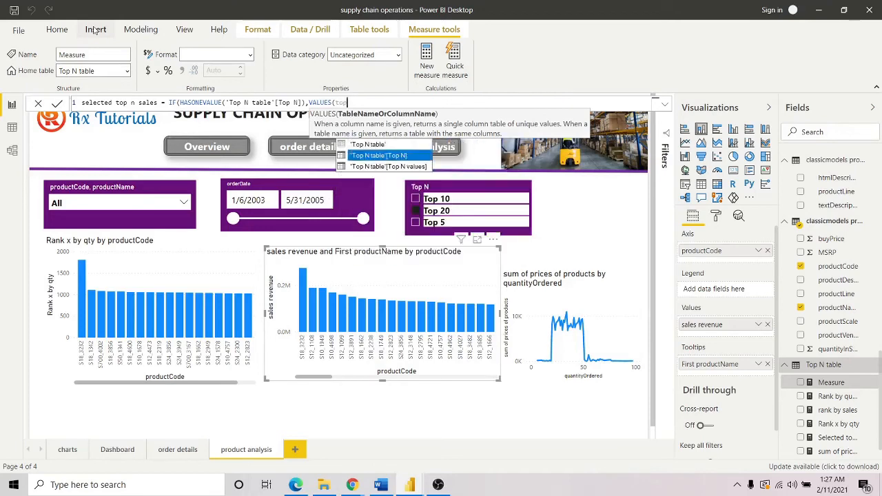
{"action": "key", "text": "Tab"}
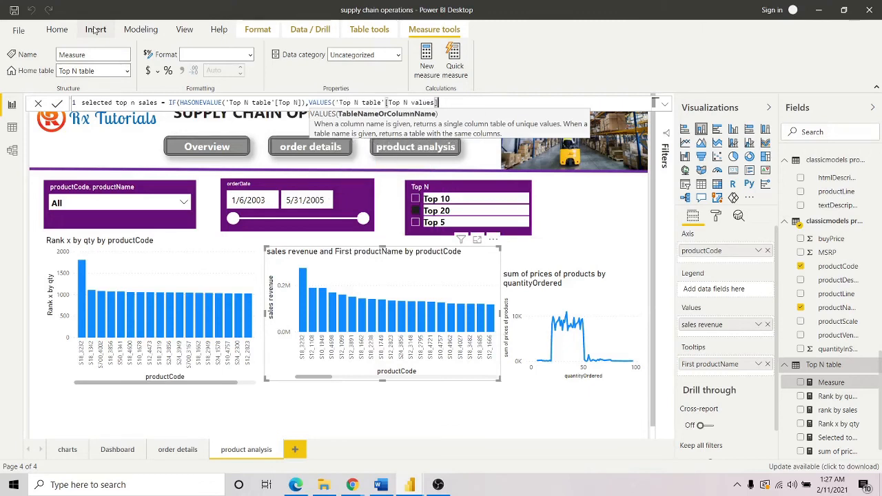
{"action": "type", "text": "),"}
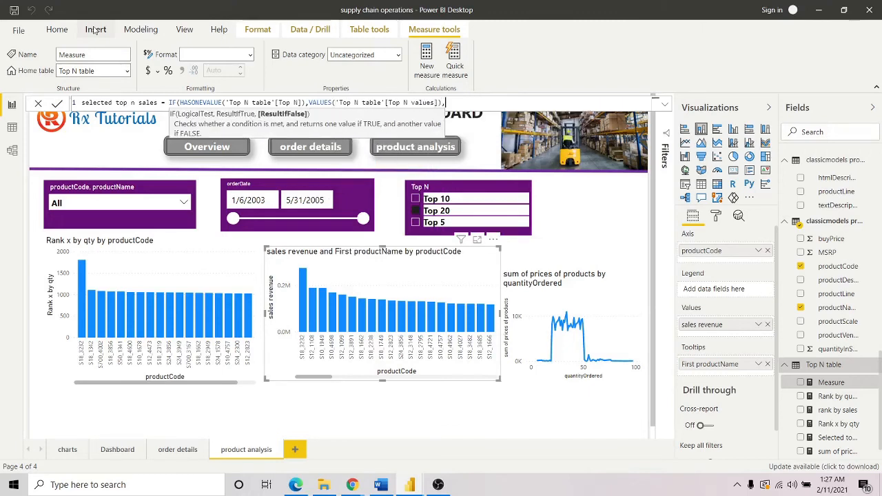
- Complete the selected top n sales formula with BLANK() as the result if false, commit the measure and close the formula bar
{"action": "type", "text": "bla"}
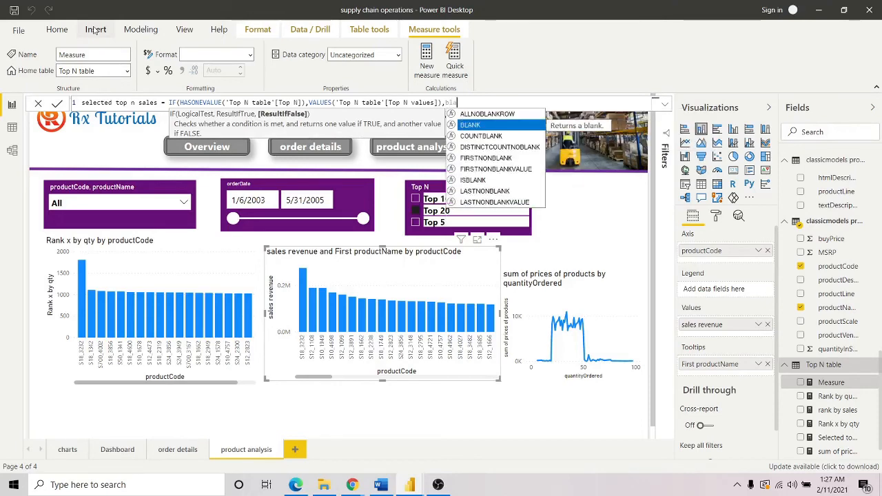
{"action": "key", "text": "Tab"}
{"action": "type", "text": ")"}
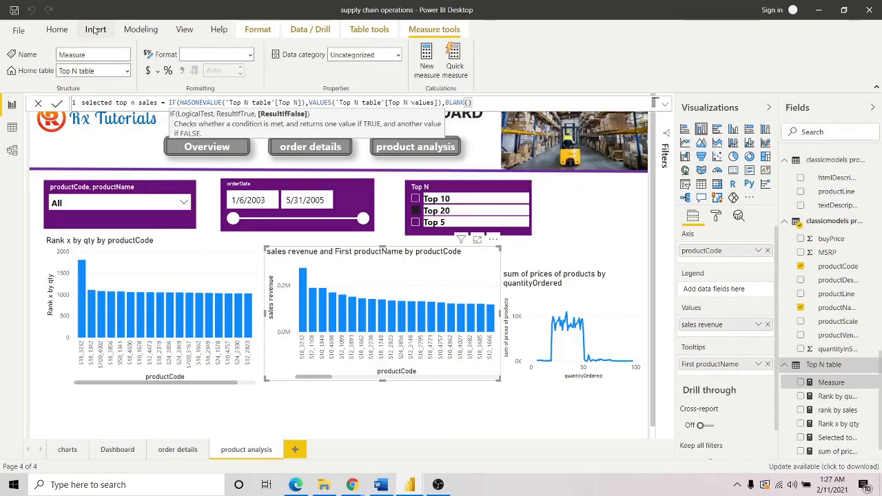
{"action": "type", "text": ")"}
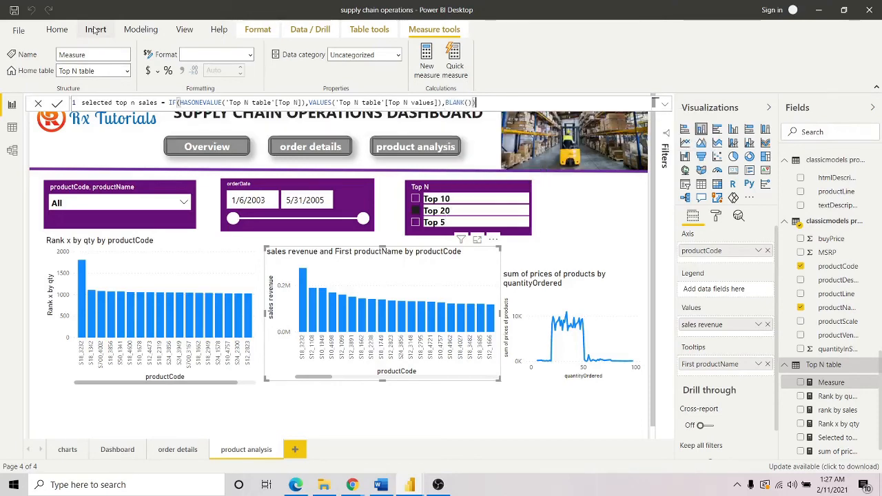
{"action": "left_click", "coordinate": [59, 103]}
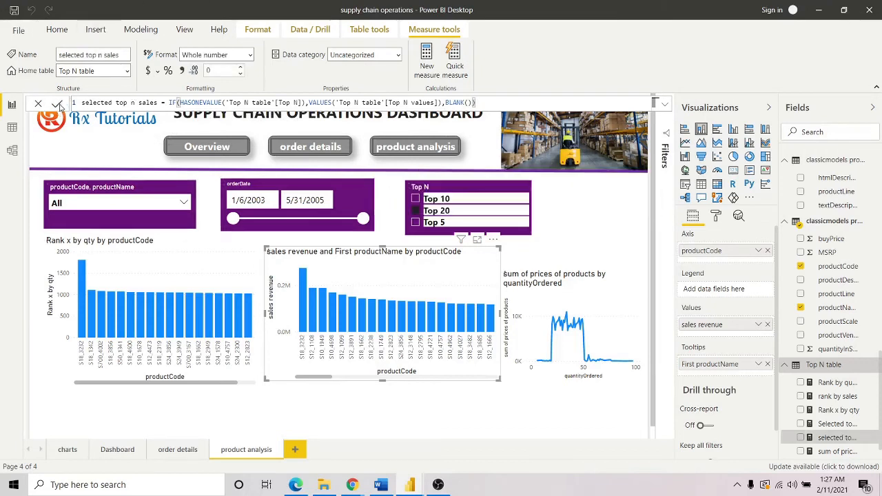
{"action": "left_click", "coordinate": [38, 104]}
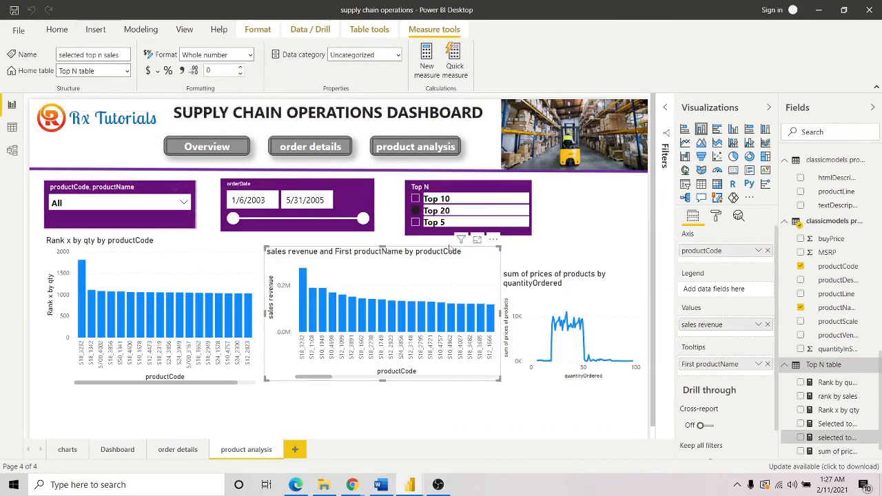
- Create another measure in the Top N table named rank by sales x and begin its formula with IF
{"action": "left_click", "coordinate": [427, 67]}
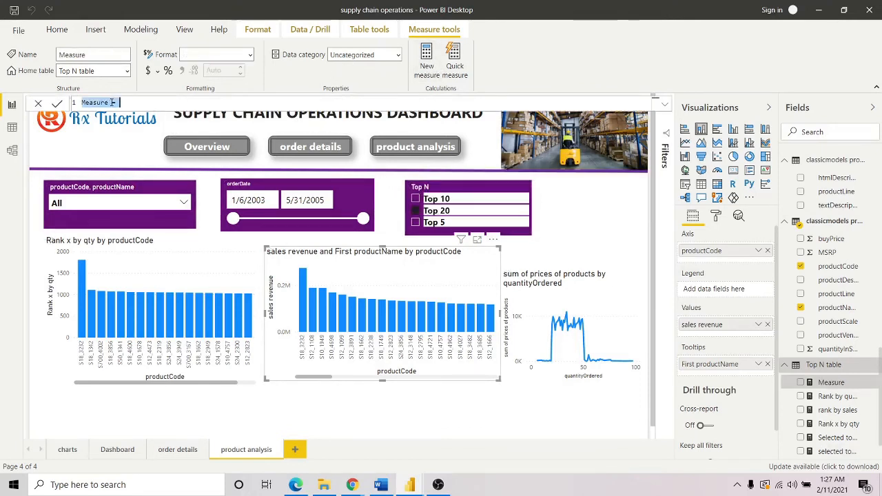
{"action": "left_click", "coordinate": [113, 103]}
{"action": "key", "text": "BackSpace"}
{"action": "key", "text": "BackSpace"}
{"action": "key", "text": "BackSpace"}
{"action": "key", "text": "BackSpace"}
{"action": "key", "text": "BackSpace"}
{"action": "key", "text": "BackSpace"}
{"action": "key", "text": "BackSpace"}
{"action": "key", "text": "BackSpace"}
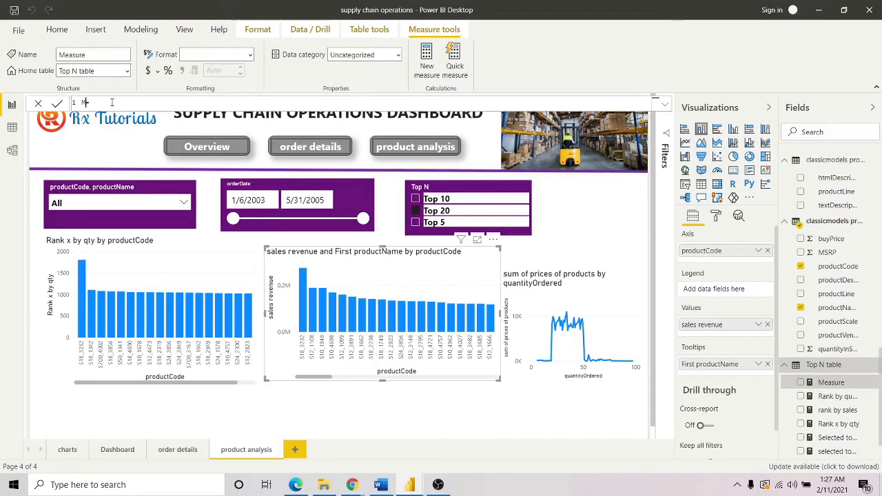
{"action": "type", "text": "rank by sales x= if"}
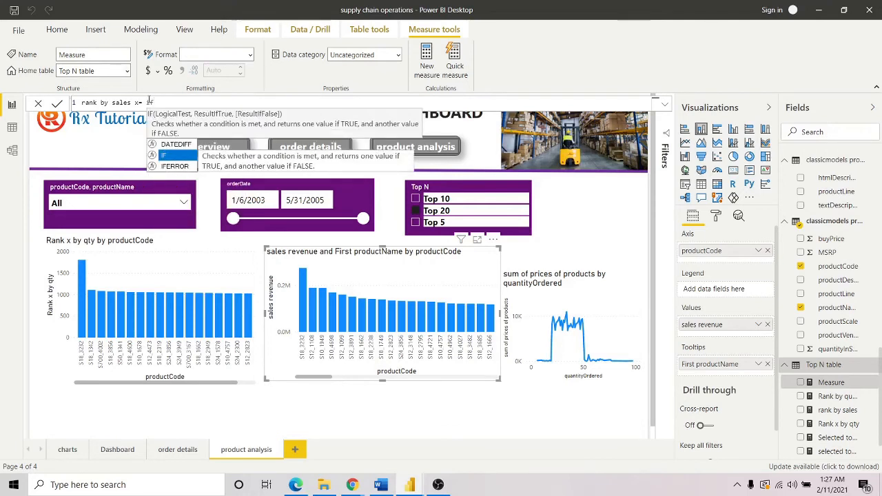
{"action": "type", "text": "("}
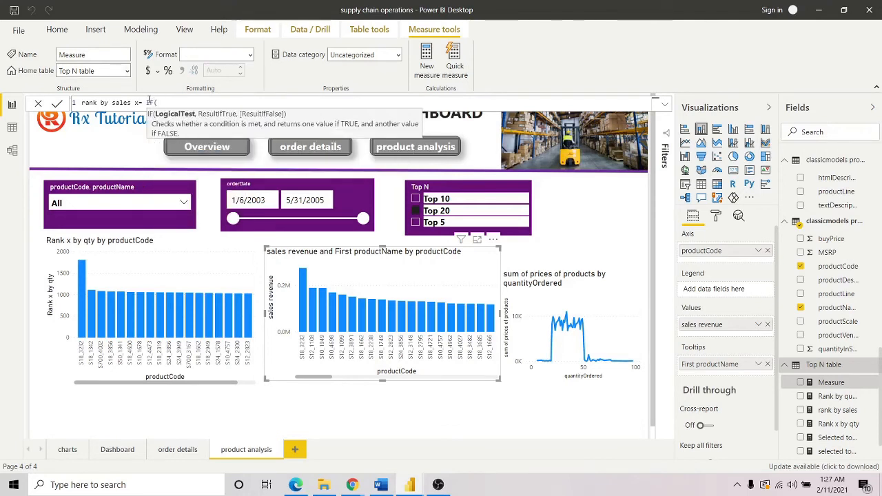
- Set the IF logical test of rank by sales x to [rank by sales]<=[selected top n sales]
{"action": "type", "text": "ra"}
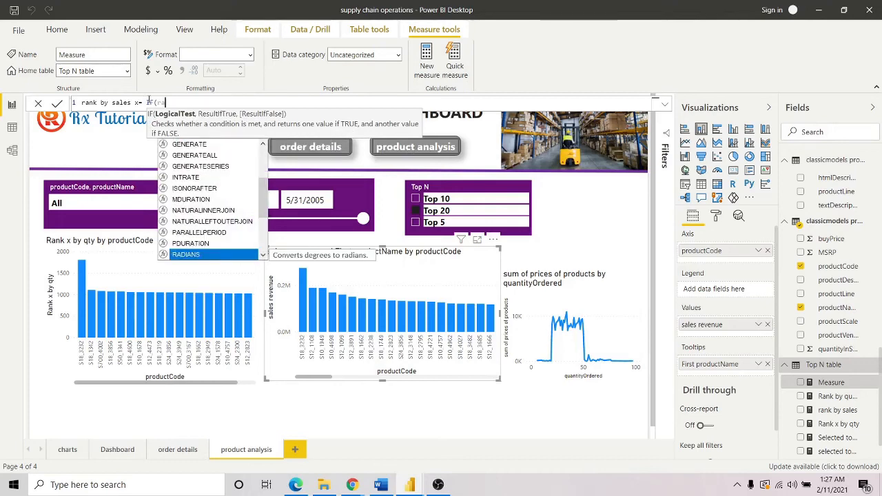
{"action": "type", "text": "nk"}
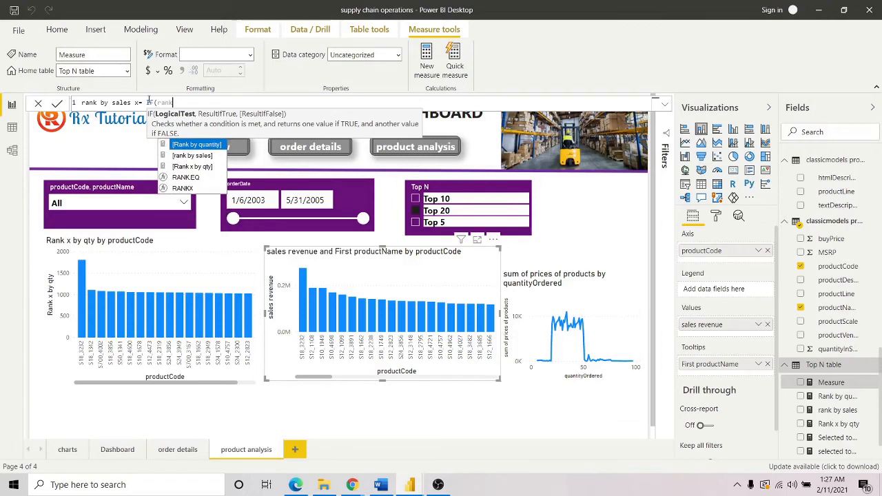
{"action": "key", "text": "Down"}
{"action": "key", "text": "Tab"}
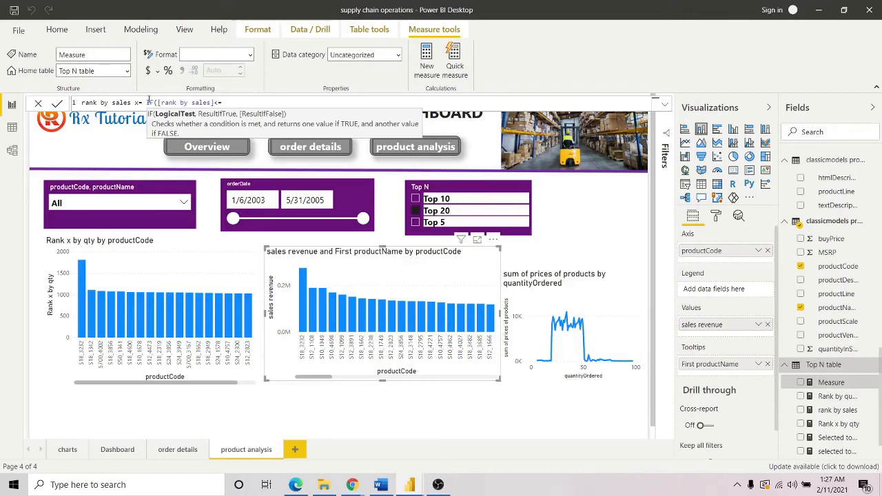
{"action": "type", "text": "<=sele"}
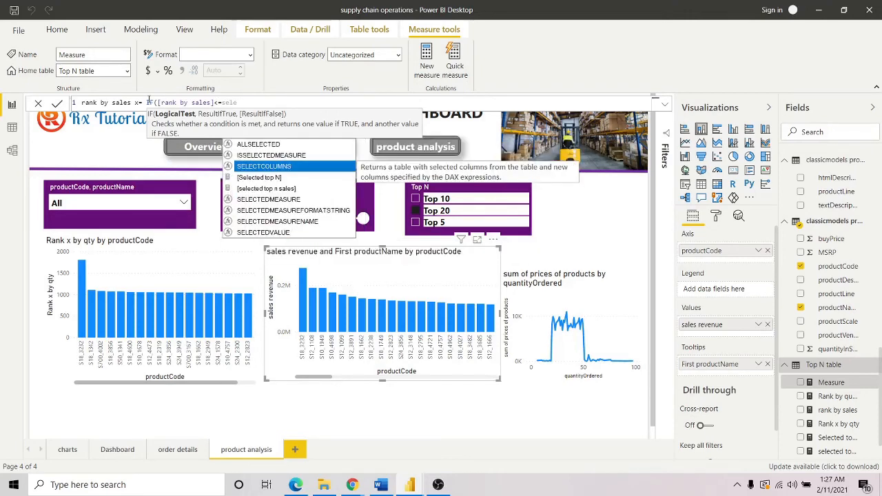
{"action": "key", "text": "Down"}
{"action": "key", "text": "Down"}
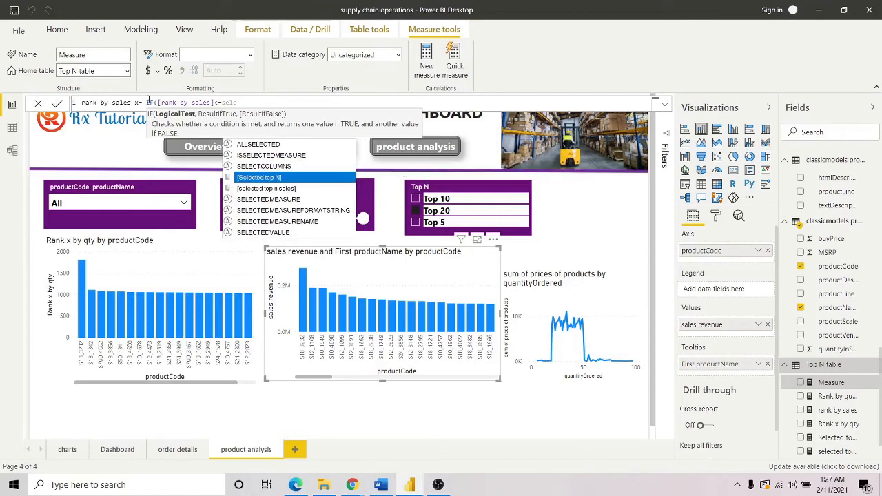
{"action": "key", "text": "Tab"}
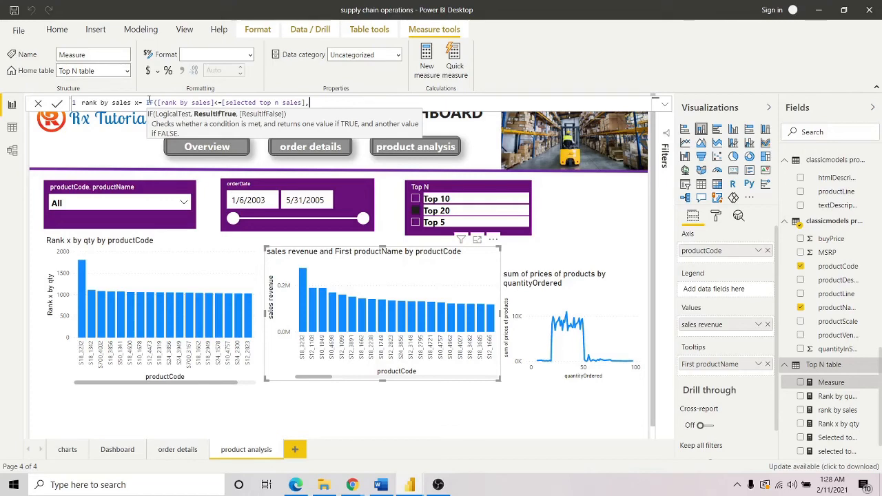
- Set the result-if-true argument of rank by sales x to the [TOTAL SALES] measure
{"action": "type", "text": ",sum"}
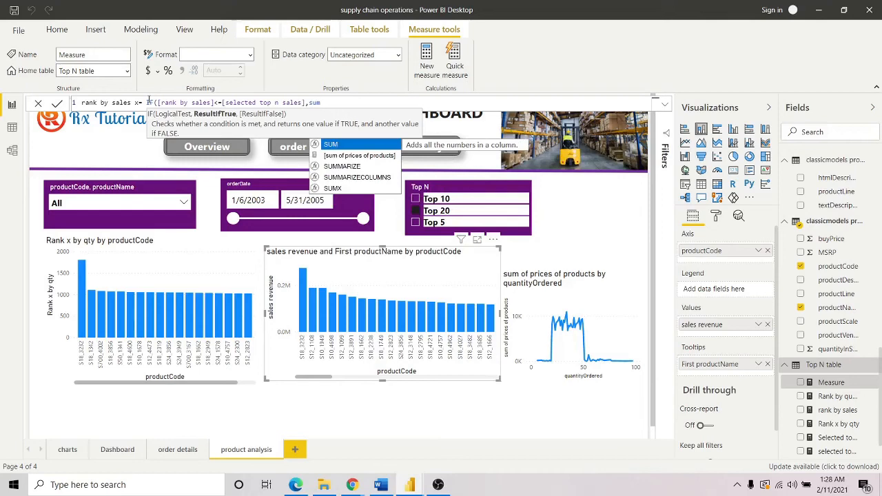
{"action": "key", "text": "BackSpace"}
{"action": "key", "text": "BackSpace"}
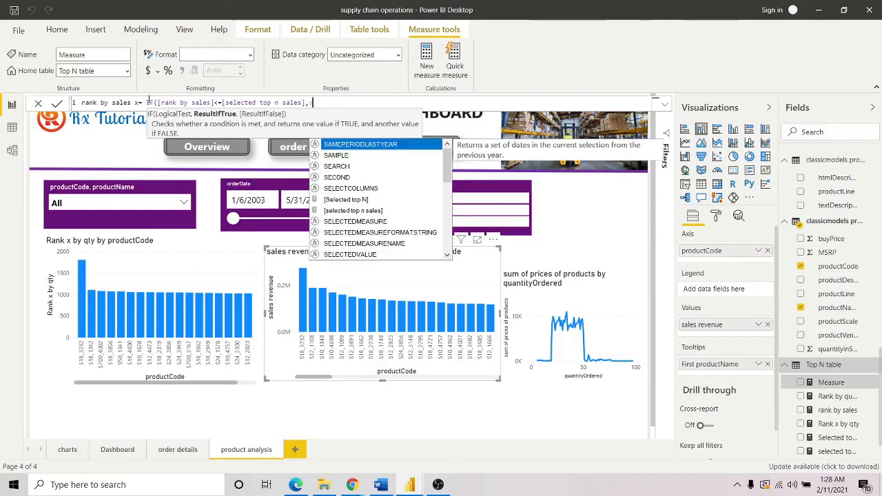
{"action": "key", "text": "BackSpace"}
{"action": "type", "text": "sal"}
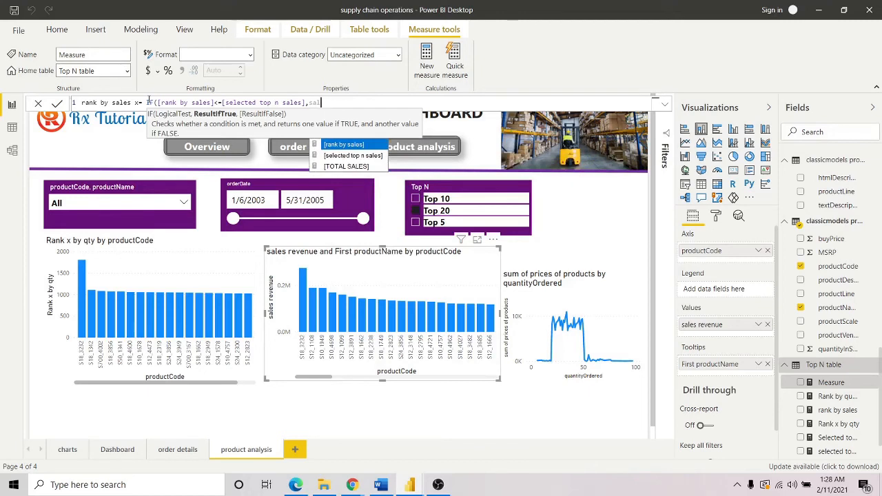
{"action": "key", "text": "Down"}
{"action": "key", "text": "Down"}
{"action": "key", "text": "Tab"}
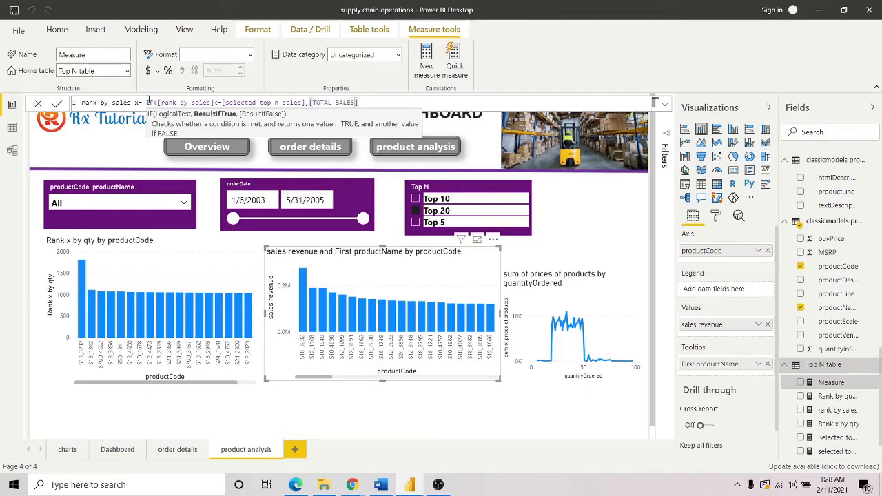
- Complete the rank by sales x formula with BLANK() as the result if false, commit the measure and close the formula bar
{"action": "type", "text": ",b"}
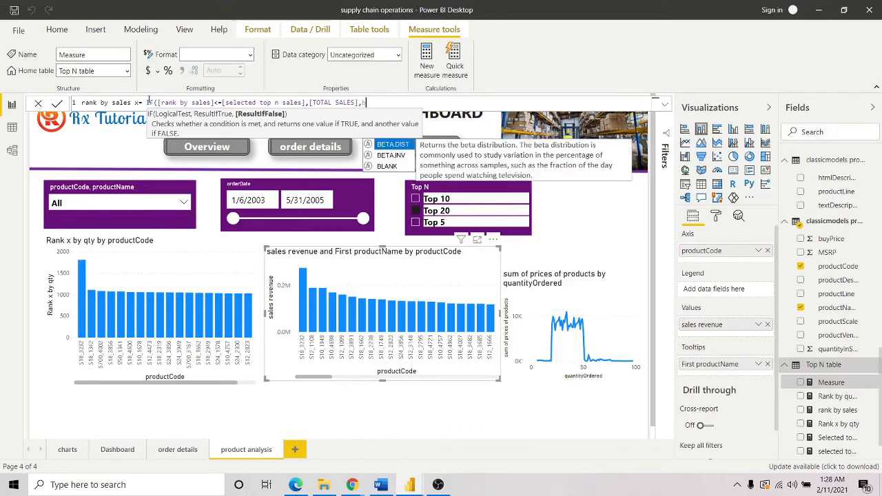
{"action": "type", "text": "lank"}
{"action": "key", "text": "Tab"}
{"action": "type", "text": ")"}
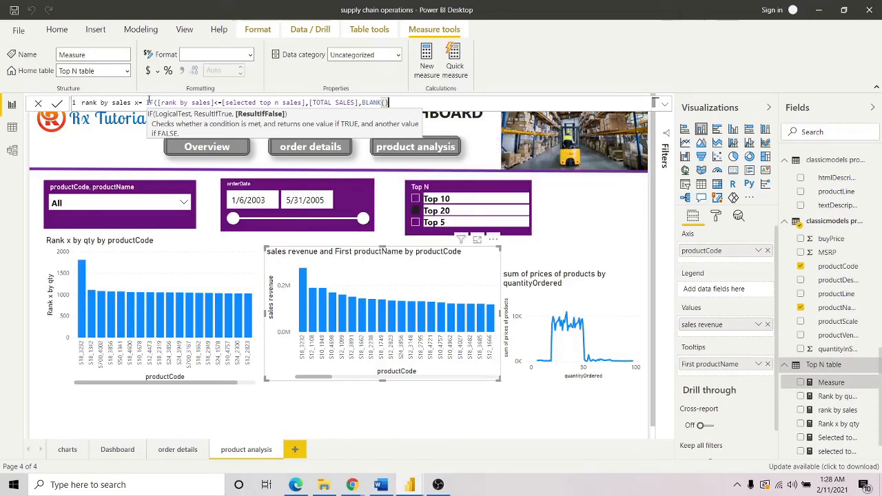
{"action": "type", "text": ")"}
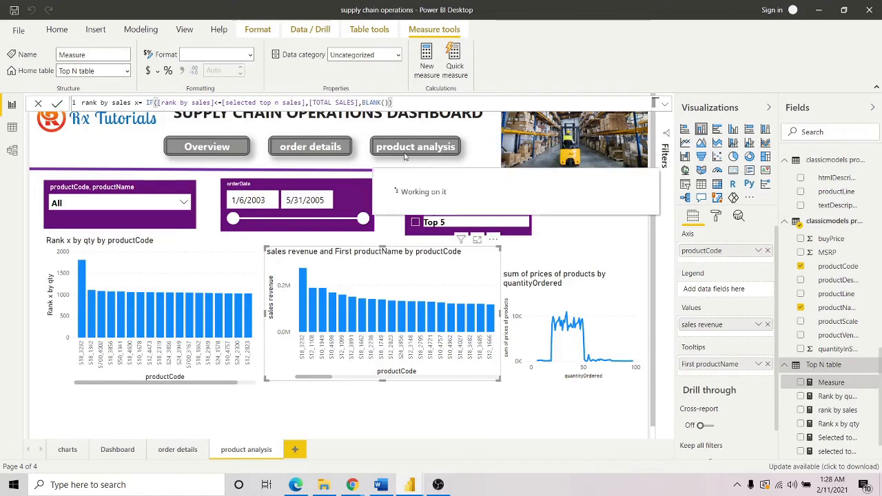
{"action": "left_click", "coordinate": [37, 104]}
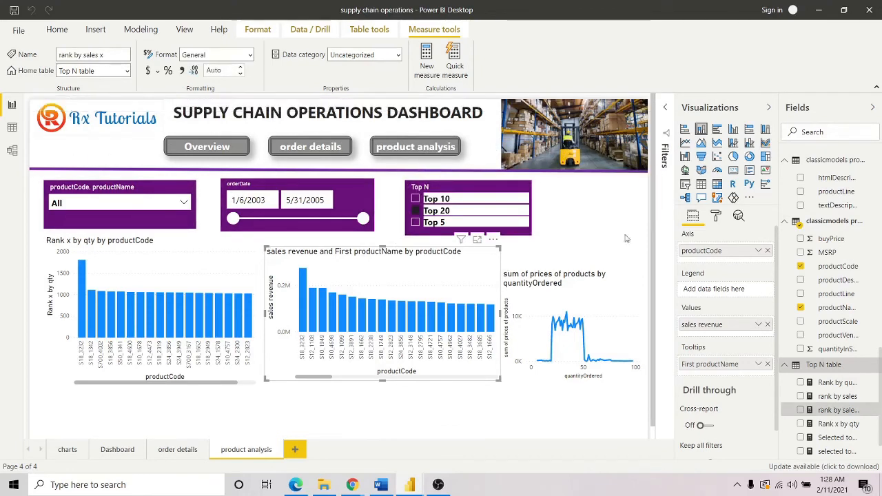
- Convert the sales revenue by productCode chart to a table and remove First productName from its values
{"action": "left_click", "coordinate": [701, 184]}
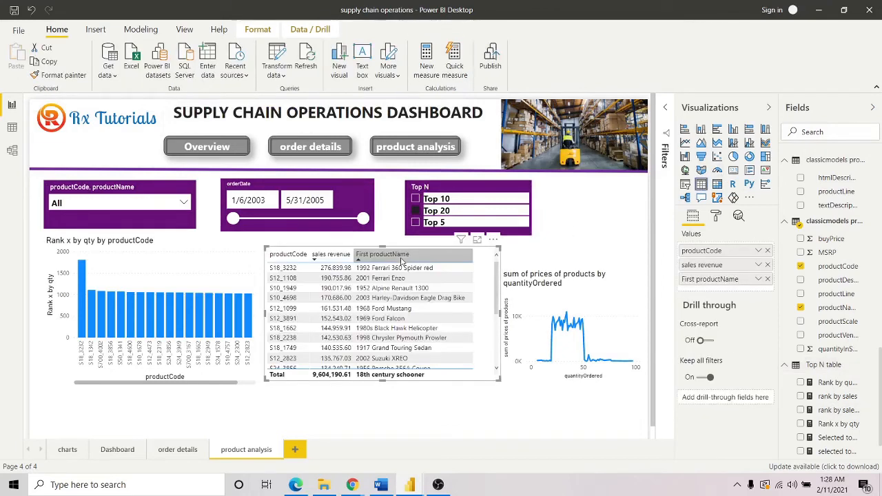
{"action": "left_click", "coordinate": [768, 279]}
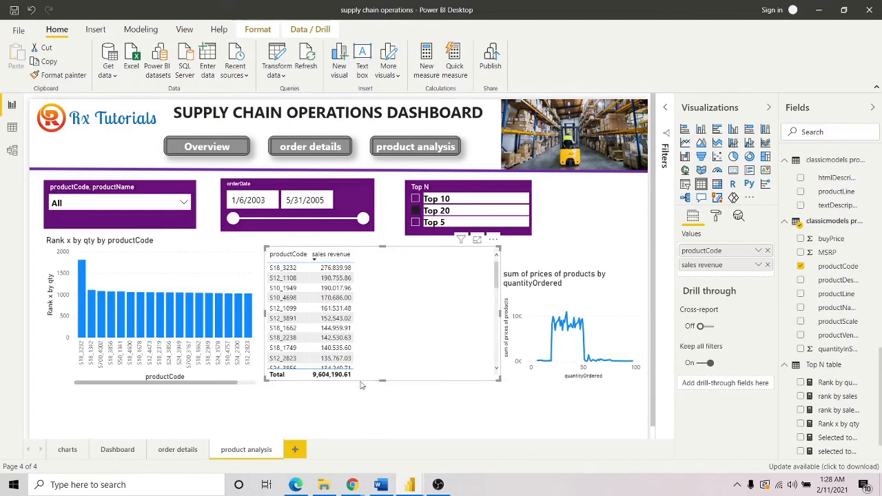
- Extend the sales revenue table downward and add the rank by sales and rank by sales x measures as columns
{"action": "left_click_drag", "start_coordinate": [383, 380], "coordinate": [380, 421]}
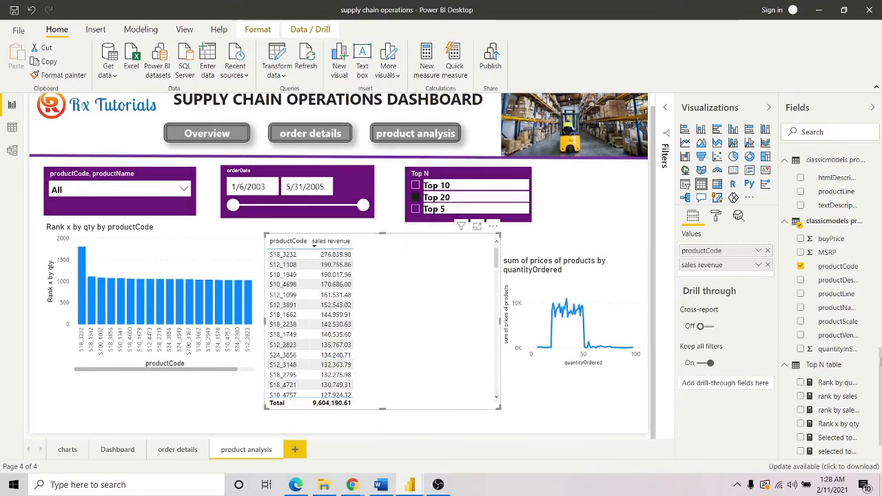
{"action": "scroll", "coordinate": [880, 360], "scroll_direction": "down", "scroll_amount": 1}
{"action": "left_click_drag", "start_coordinate": [838, 362], "coordinate": [406, 319]}
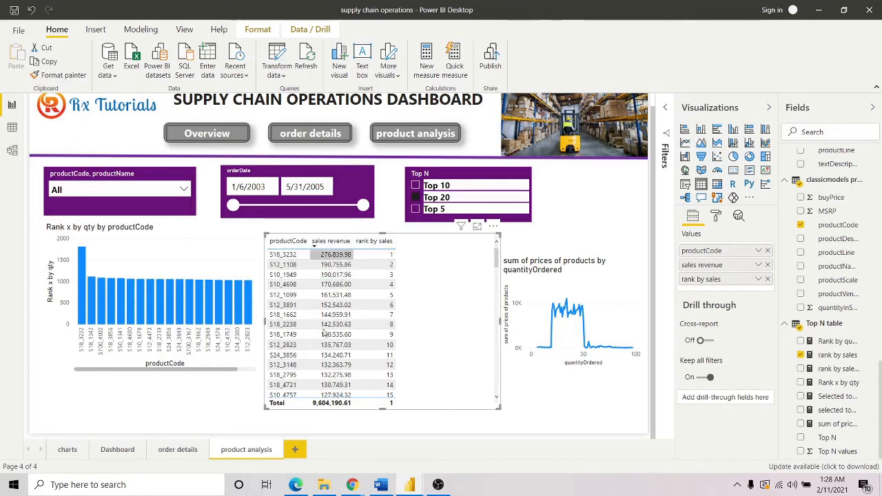
{"action": "left_click", "coordinate": [839, 384]}
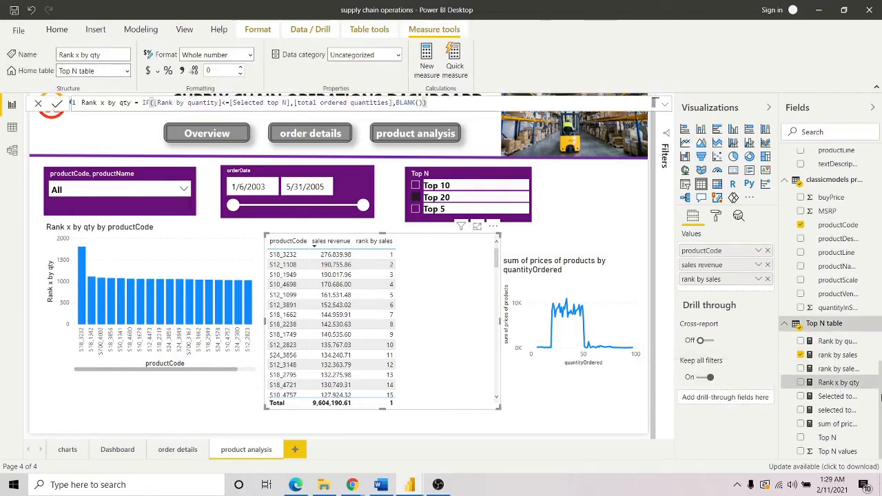
{"action": "left_click", "coordinate": [838, 369]}
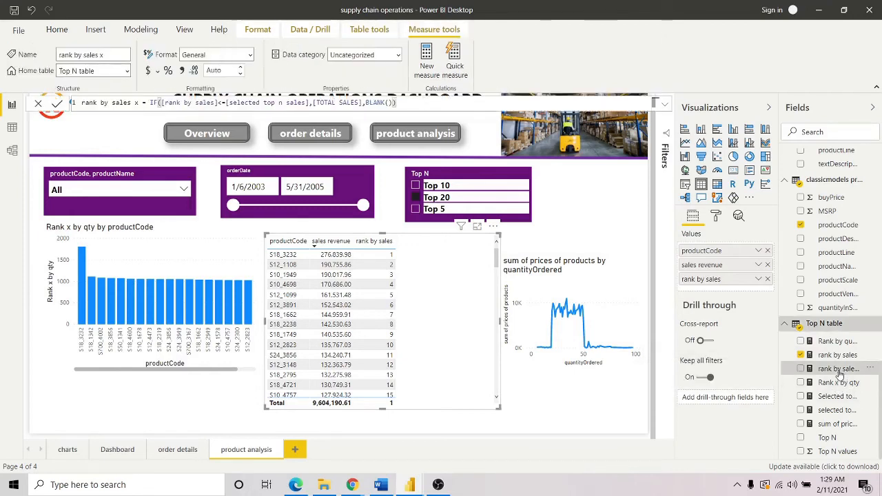
{"action": "left_click_drag", "start_coordinate": [840, 372], "coordinate": [429, 299]}
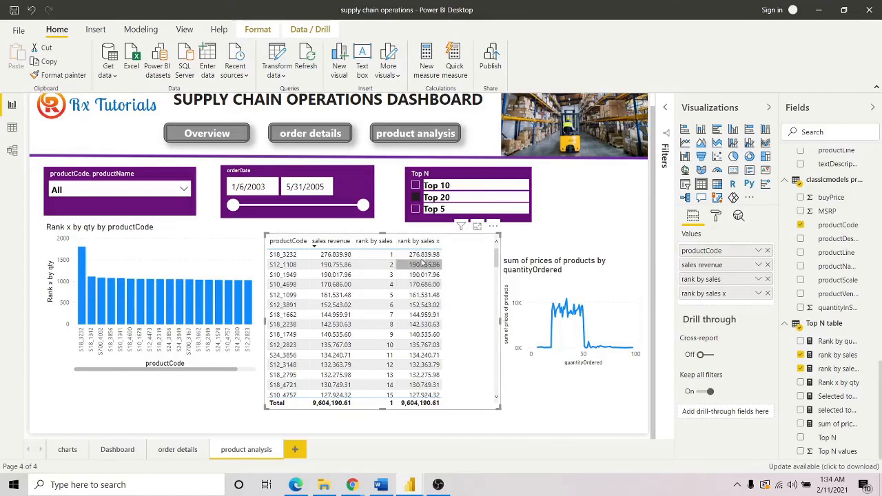
- Check the rank by sales x column in the table with the Top N slicer at Top 20 and at Top 10
{"action": "left_click_drag", "start_coordinate": [496, 259], "coordinate": [502, 277]}
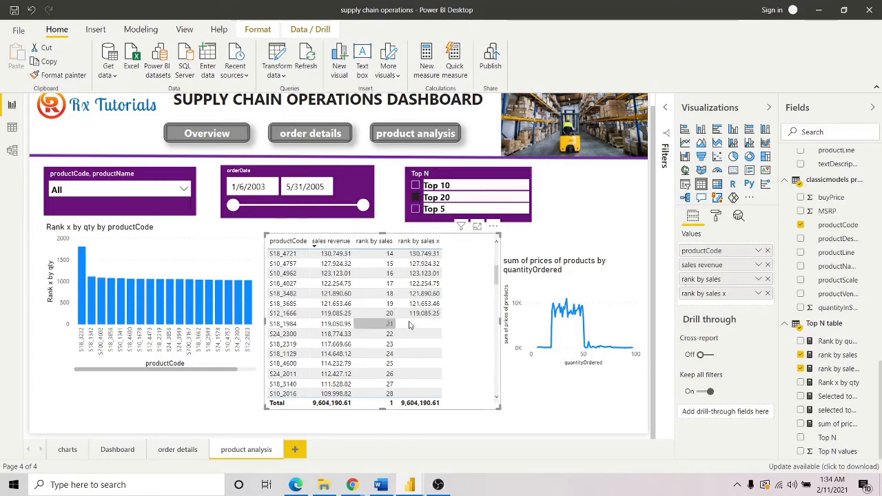
{"action": "scroll", "coordinate": [493, 301], "scroll_direction": "up", "scroll_amount": 2}
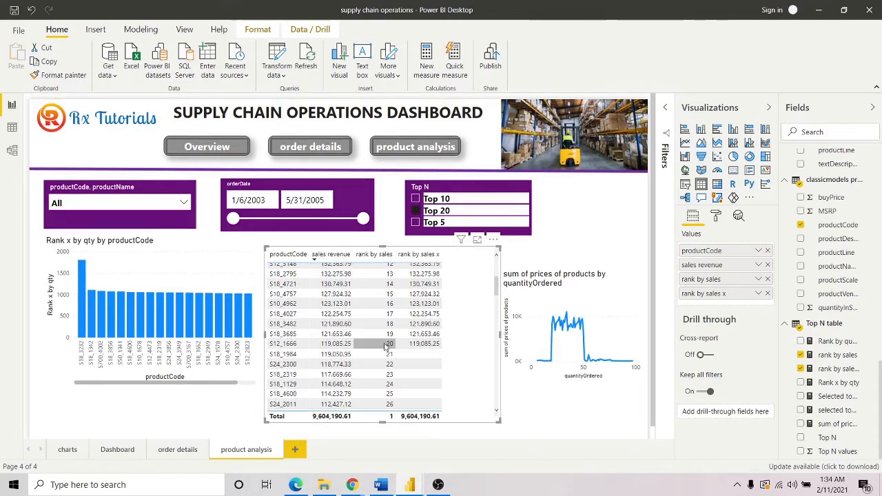
{"action": "left_click", "coordinate": [416, 211]}
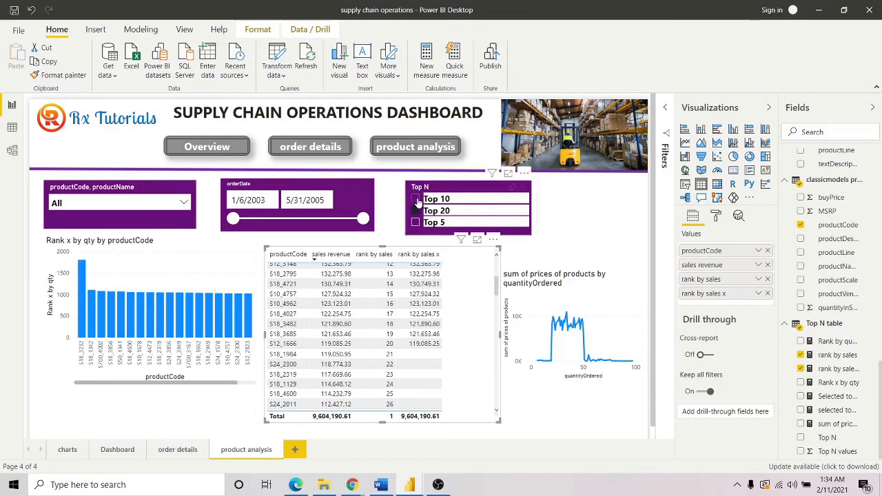
{"action": "left_click", "coordinate": [416, 200]}
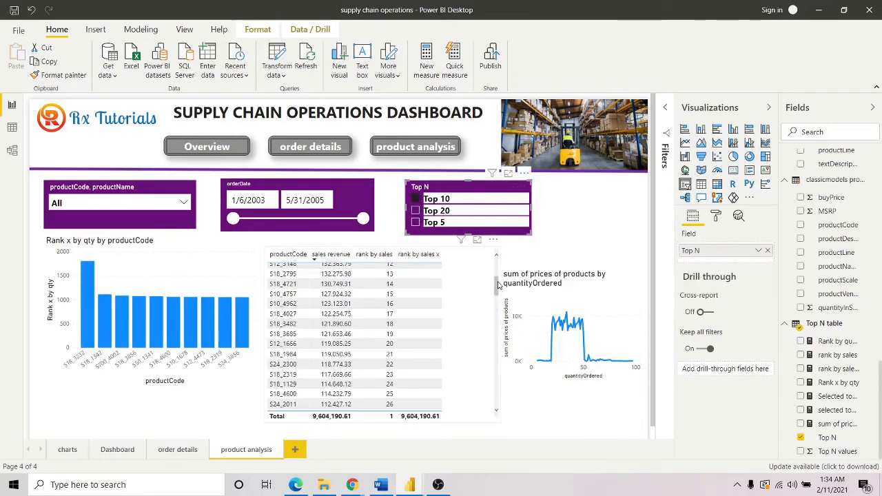
{"action": "scroll", "coordinate": [501, 277], "scroll_direction": "up", "scroll_amount": 4}
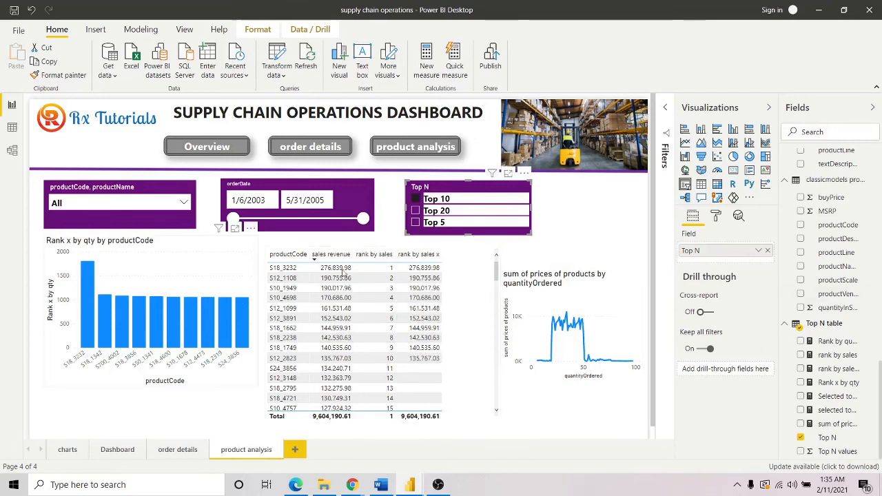
- Remove rank by sales and sales revenue from the table, shorten it and convert it to a stacked column chart
{"action": "left_click", "coordinate": [472, 255]}
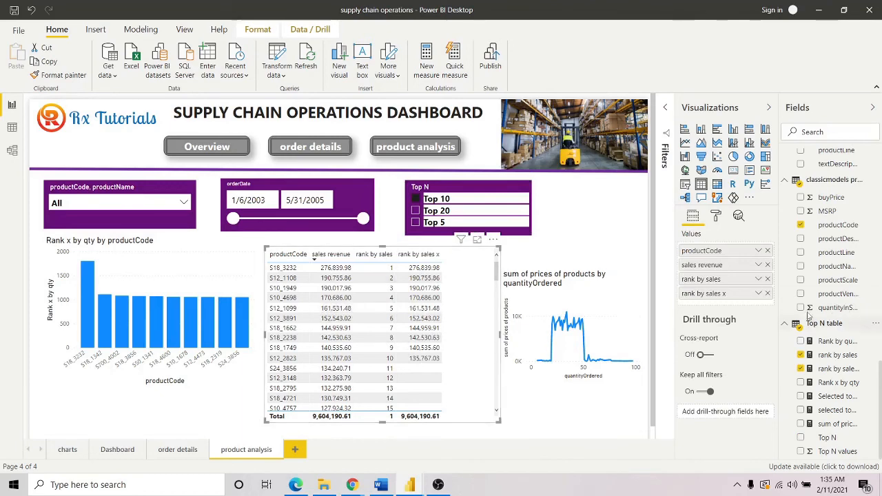
{"action": "left_click", "coordinate": [767, 279]}
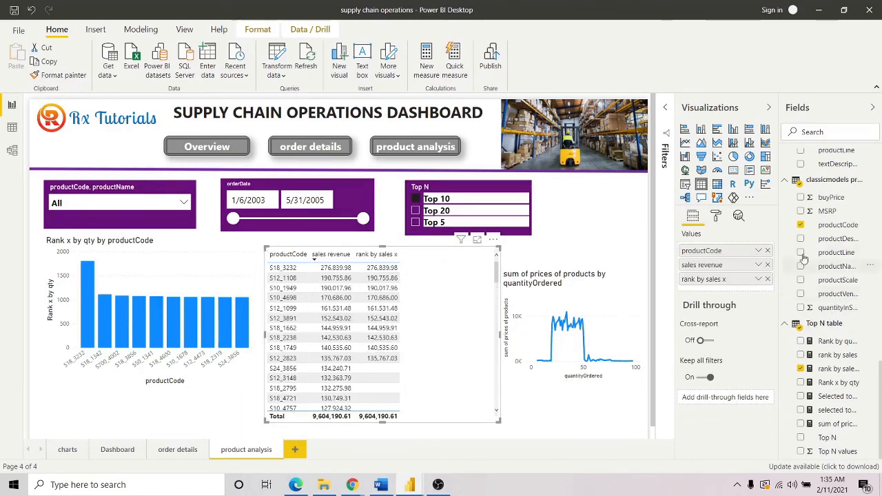
{"action": "left_click", "coordinate": [766, 265]}
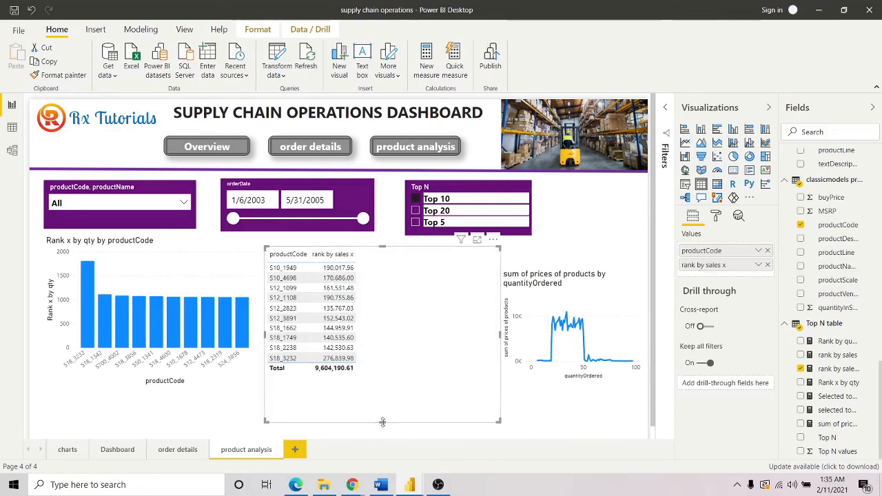
{"action": "left_click_drag", "start_coordinate": [382, 421], "coordinate": [390, 395]}
{"action": "left_click", "coordinate": [701, 129]}
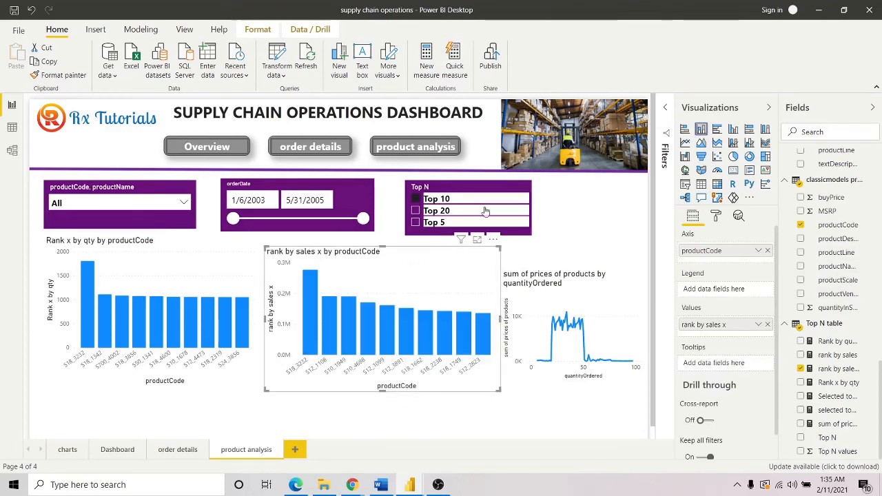
- Test the Top N slicer on both column charts with Top 20 and Top 5, leaving Top 5 selected
{"action": "left_click", "coordinate": [417, 212]}
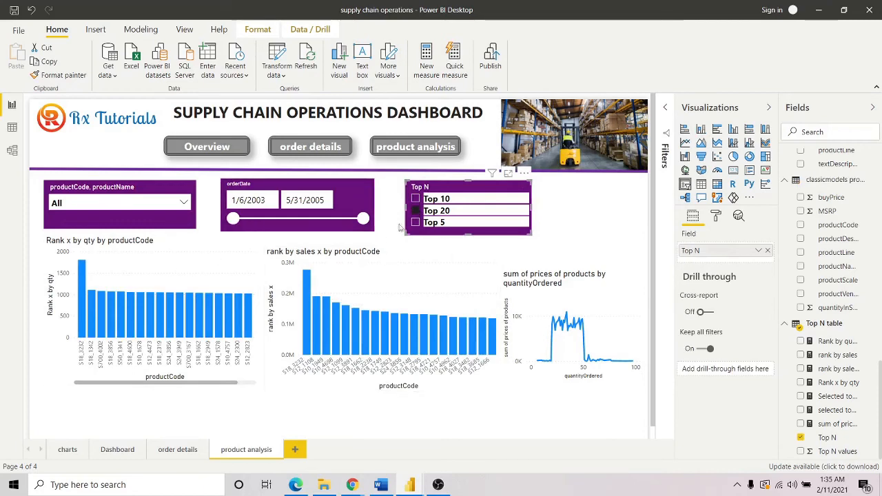
{"action": "left_click", "coordinate": [416, 222]}
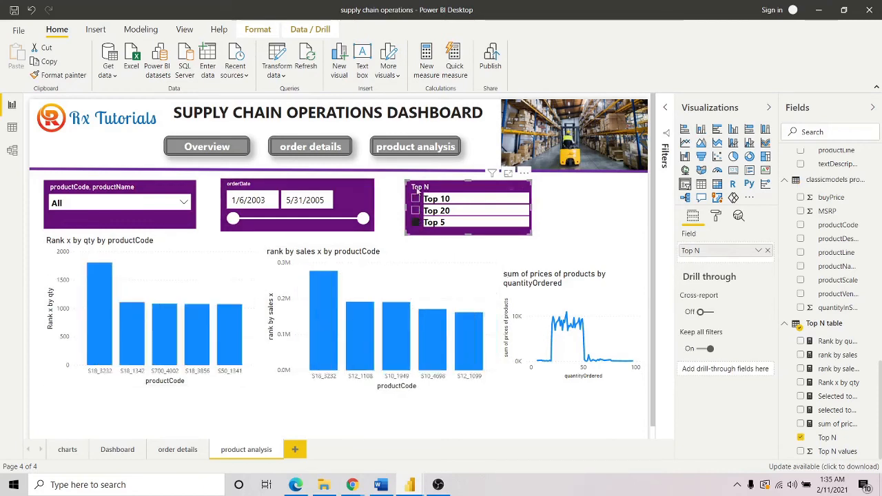
{"action": "left_click", "coordinate": [416, 210]}
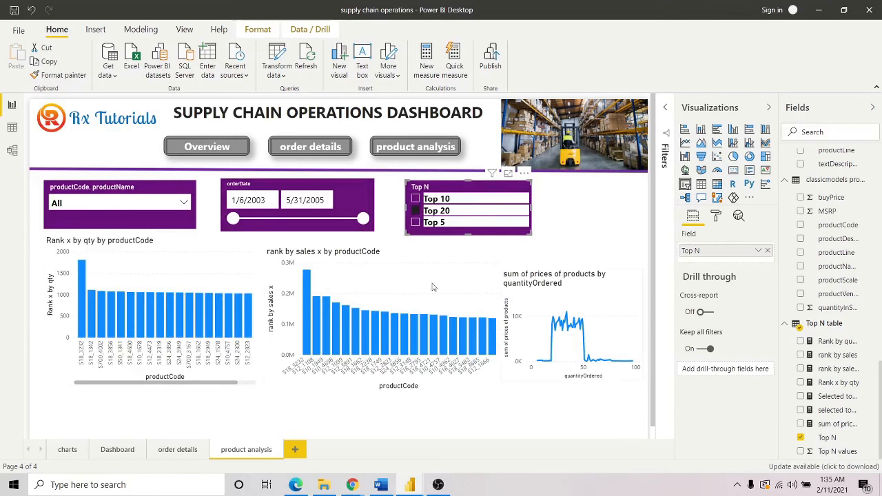
{"action": "left_click", "coordinate": [416, 223]}
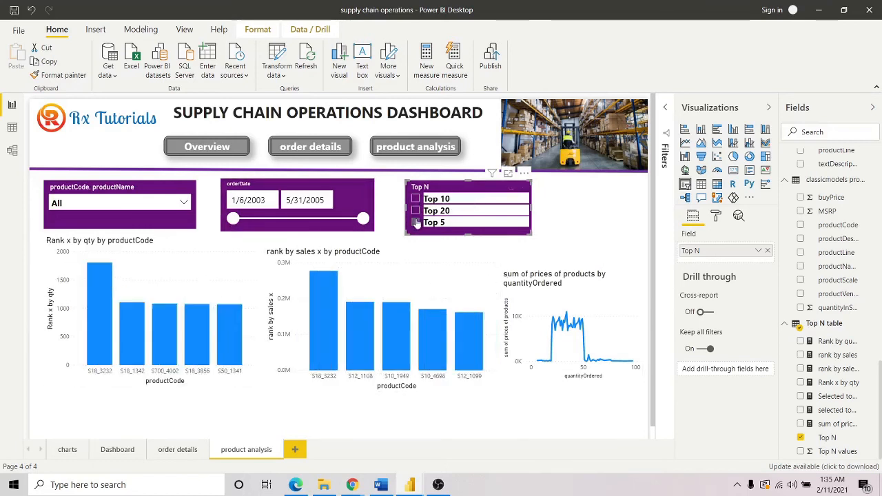
{"action": "left_click", "coordinate": [620, 283]}
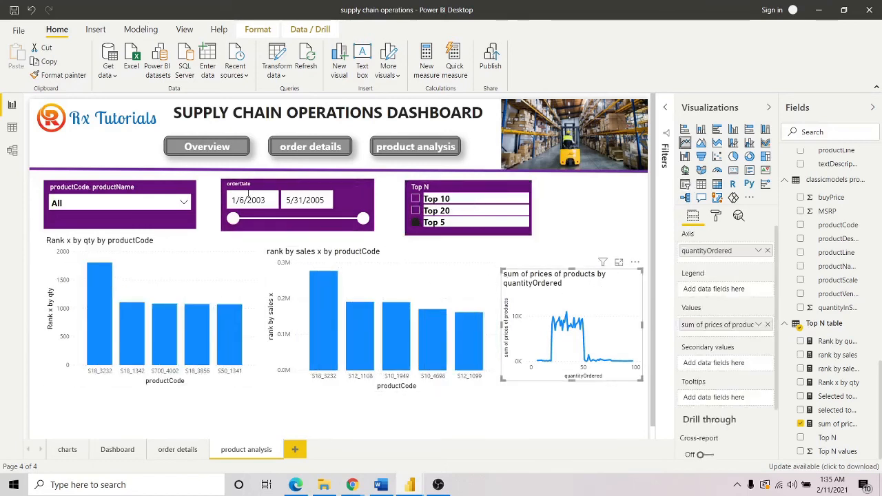
{"action": "mouse_move", "coordinate": [235, 219]}
{"action": "left_mouse_down"}
{"action": "mouse_move", "coordinate": [297, 219]}
{"action": "mouse_move", "coordinate": [233, 219]}
{"action": "left_mouse_up"}
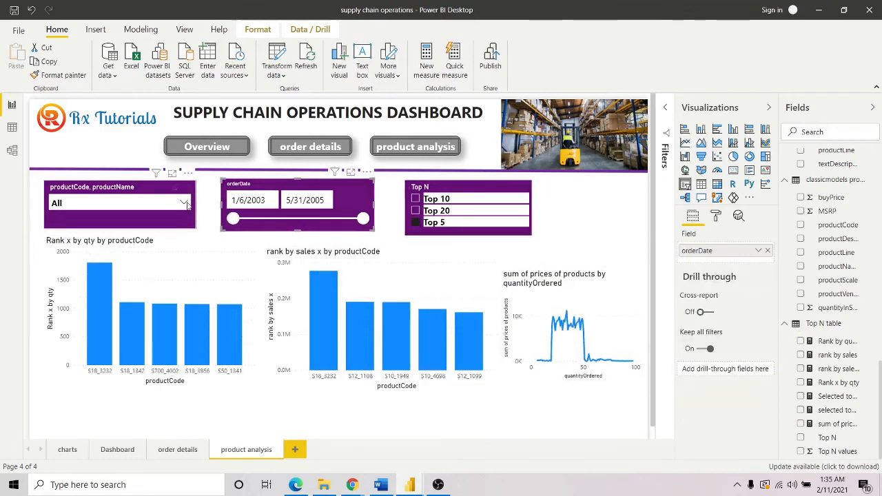
- Set the default data color of the Rank x by qty by productCode chart to the dashboard's purple
{"action": "left_click", "coordinate": [167, 275]}
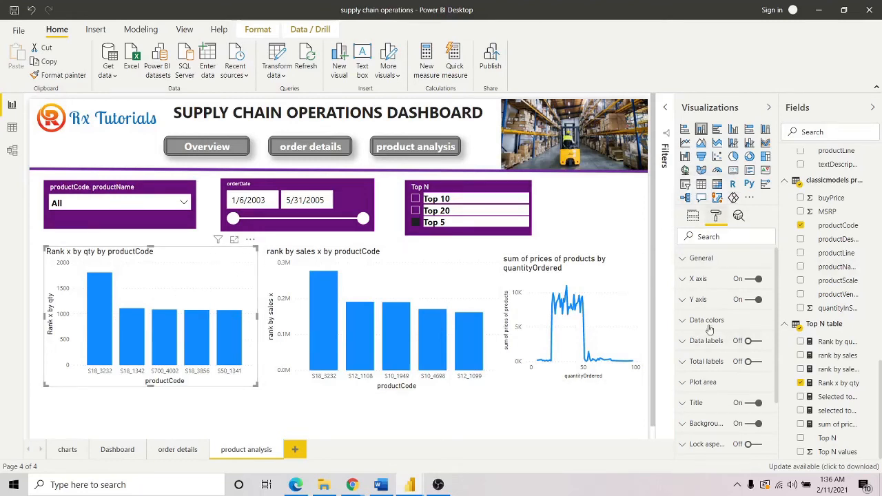
{"action": "left_click", "coordinate": [683, 321]}
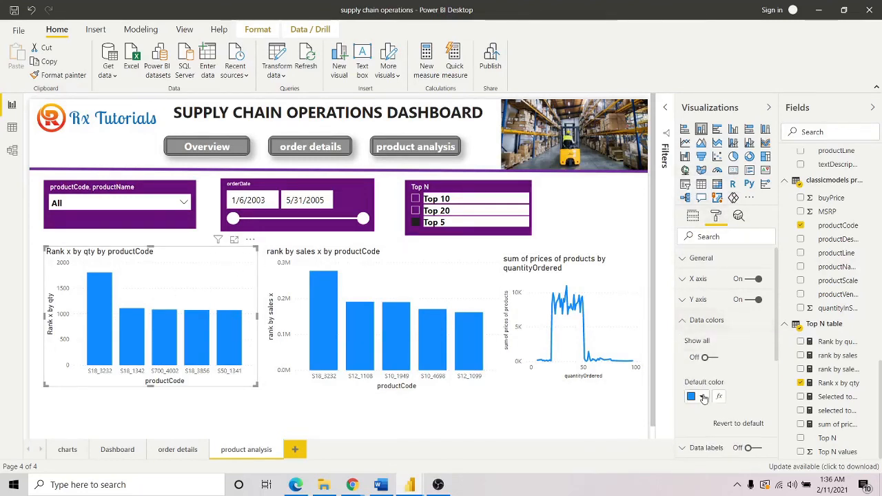
{"action": "left_click", "coordinate": [703, 396]}
{"action": "left_click", "coordinate": [703, 397]}
{"action": "left_click", "coordinate": [700, 399]}
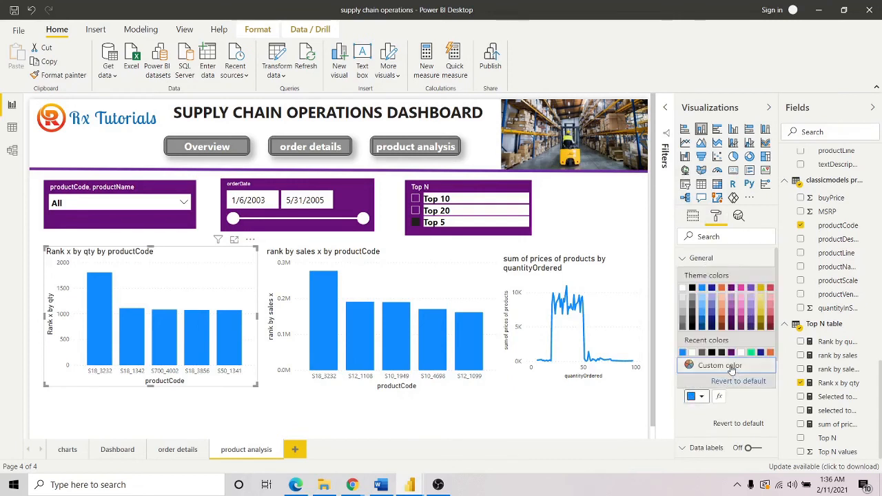
{"action": "left_click", "coordinate": [732, 367]}
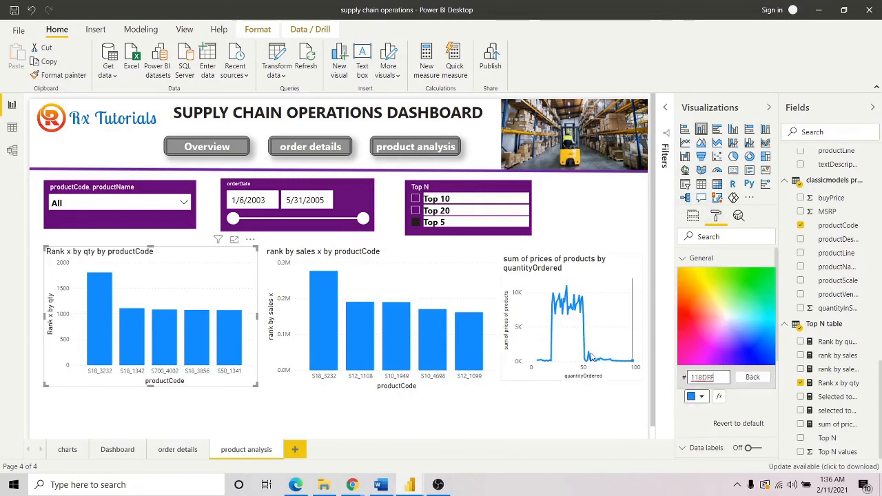
{"action": "left_click", "coordinate": [752, 377]}
{"action": "left_click", "coordinate": [731, 353]}
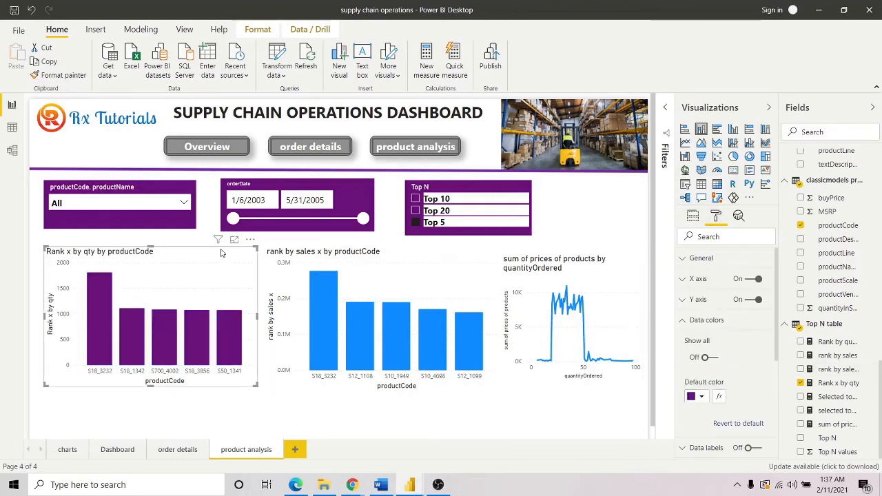
- Shift the Rank x by qty chart slightly left and apply its formatting to the rank by sales x chart with Format painter
{"action": "left_click", "coordinate": [54, 65]}
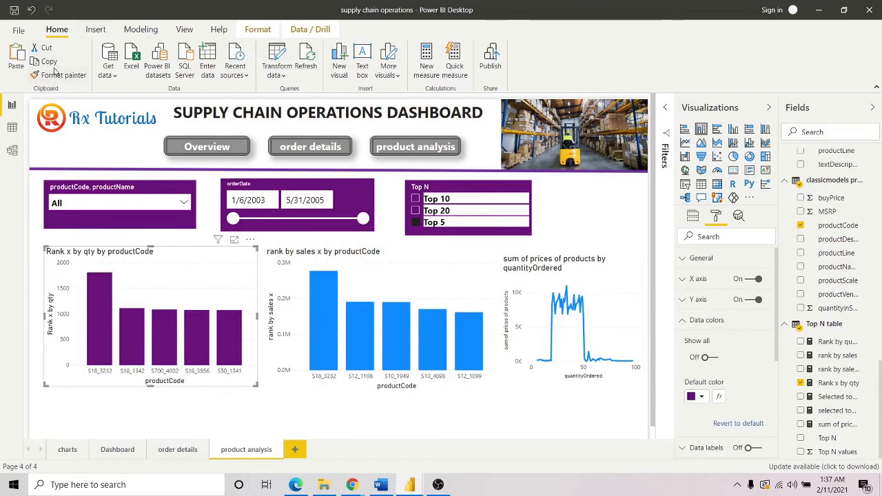
{"action": "left_click_drag", "start_coordinate": [228, 280], "coordinate": [219, 261]}
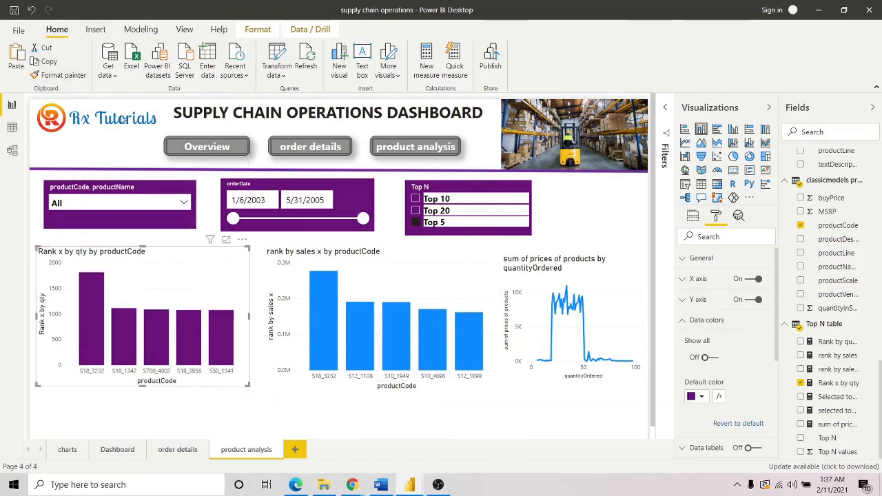
{"action": "left_click", "coordinate": [64, 75]}
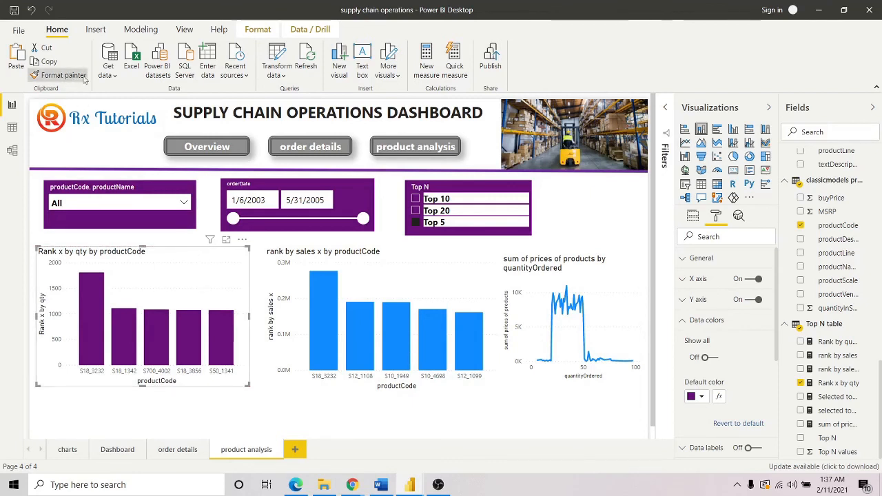
{"action": "left_click", "coordinate": [465, 268]}
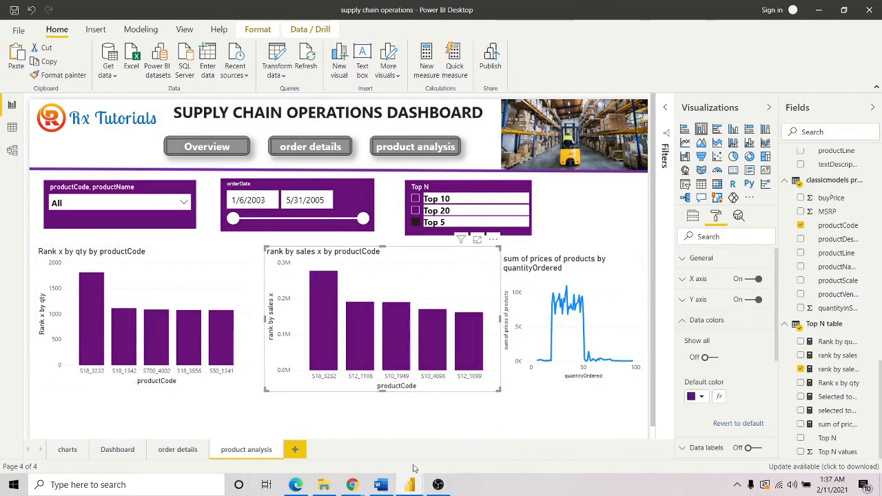
- Extend the Rank x by qty and rank by sales x charts slightly downward so their lower edges align
{"action": "mouse_move", "coordinate": [409, 484]}
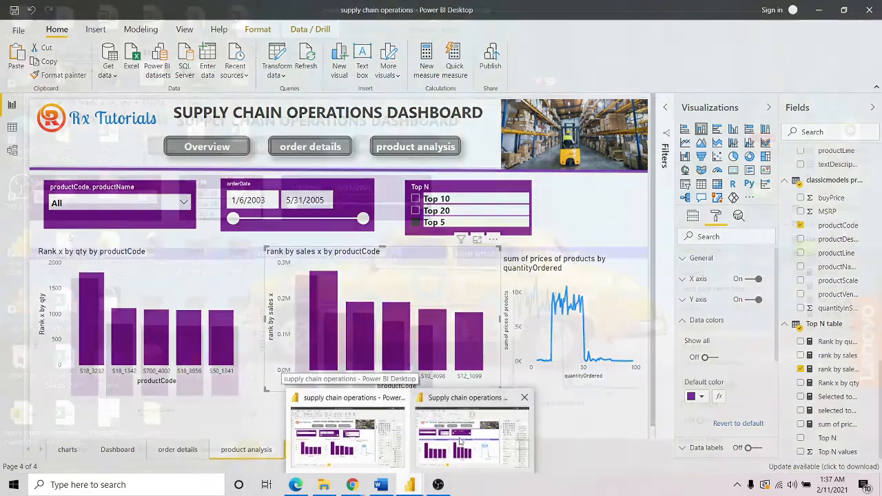
{"action": "mouse_move", "coordinate": [470, 440]}
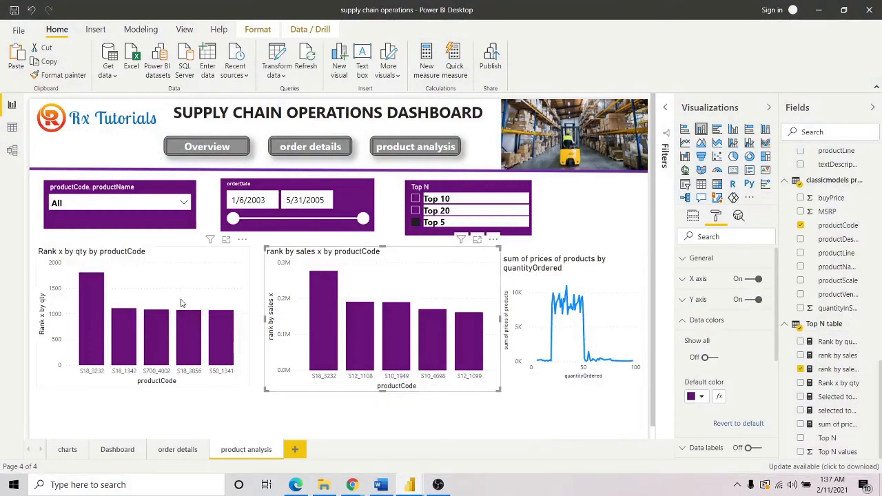
{"action": "left_click", "coordinate": [147, 387]}
{"action": "left_click_drag", "start_coordinate": [142, 391], "coordinate": [142, 400]}
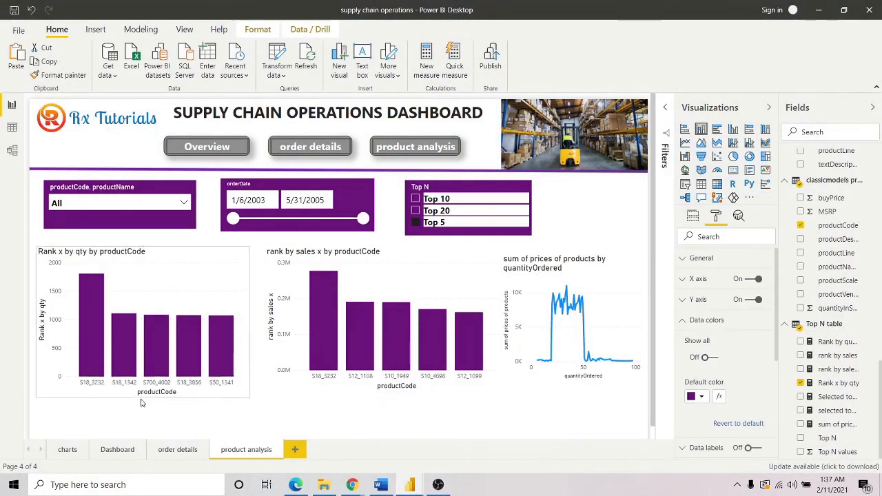
{"action": "left_click", "coordinate": [425, 295]}
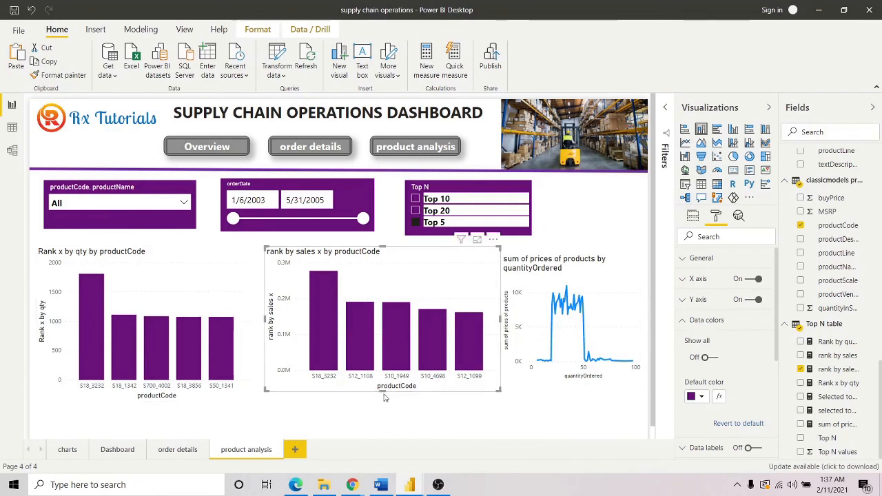
{"action": "left_click_drag", "start_coordinate": [382, 393], "coordinate": [382, 402]}
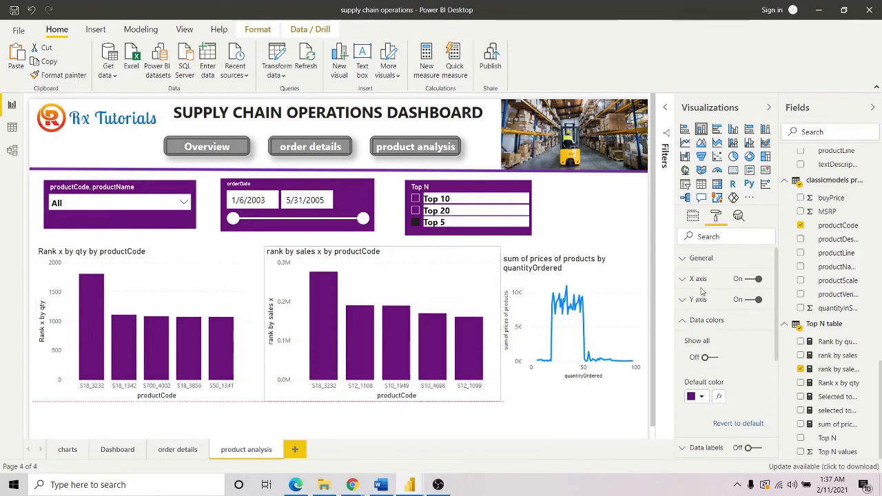
- Raise the top edge and extend the lower edge of the sum of prices of products chart to line up with the column charts
{"action": "left_click", "coordinate": [590, 302]}
{"action": "left_click_drag", "start_coordinate": [573, 254], "coordinate": [573, 247]}
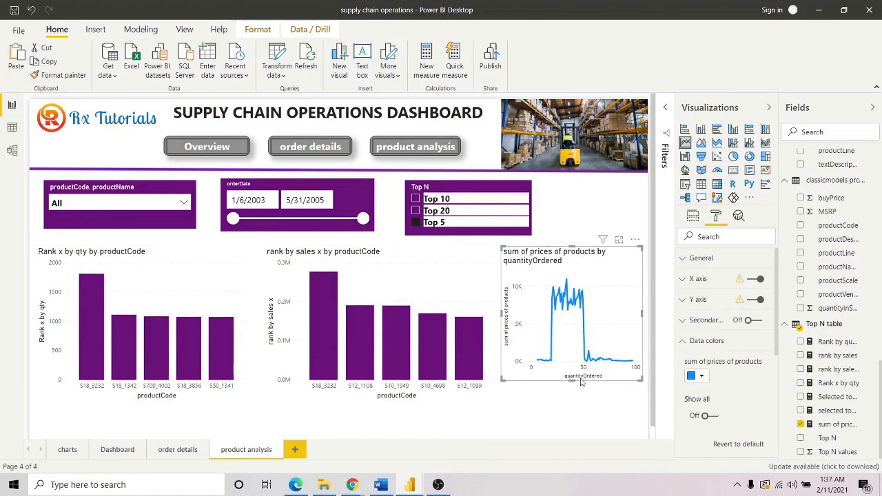
{"action": "left_click_drag", "start_coordinate": [581, 382], "coordinate": [580, 397]}
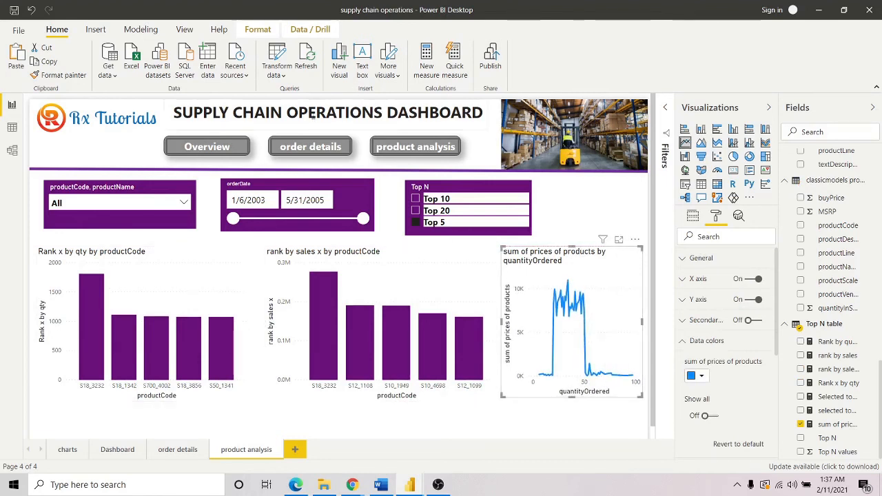
- Switch the Top N slicer's selection from Top 5 to Top 10
{"action": "left_click", "coordinate": [415, 199]}
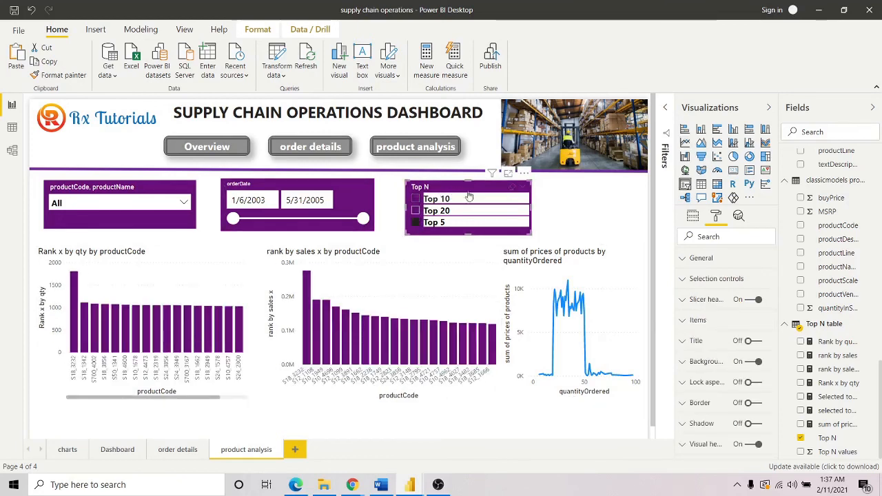
{"action": "left_click", "coordinate": [416, 222]}
{"action": "left_click", "coordinate": [416, 199]}
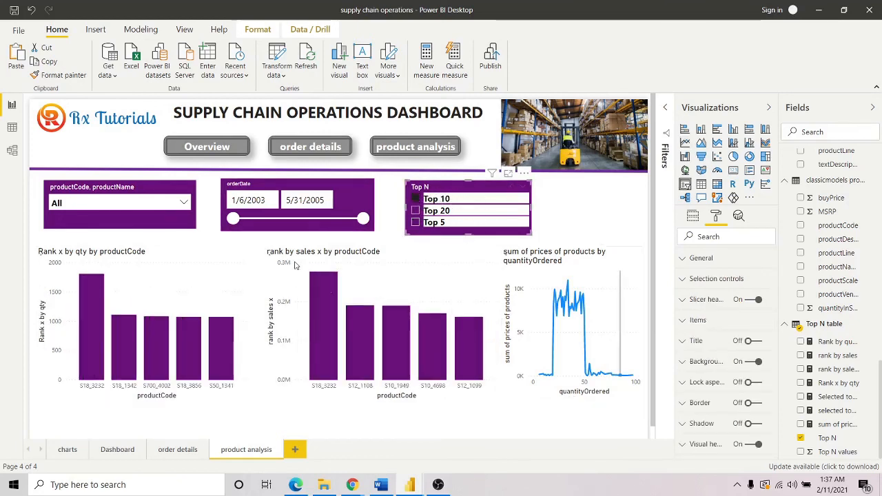
- Test the orderDate slicer from 6/9/2003 and the product slicer with 1996 Moto Guzzi 1100i under S10_2016, restoring both to their full selection
{"action": "left_click_drag", "start_coordinate": [234, 221], "coordinate": [256, 219]}
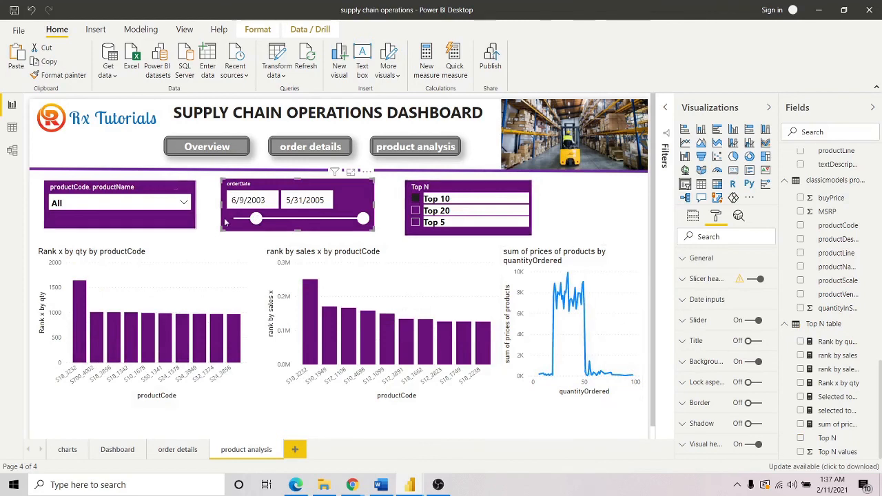
{"action": "left_click_drag", "start_coordinate": [255, 219], "coordinate": [189, 212]}
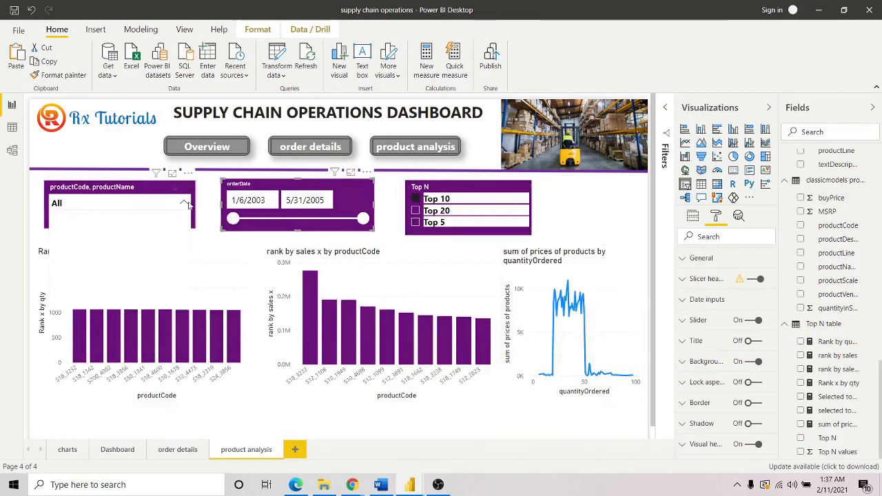
{"action": "left_click", "coordinate": [184, 203]}
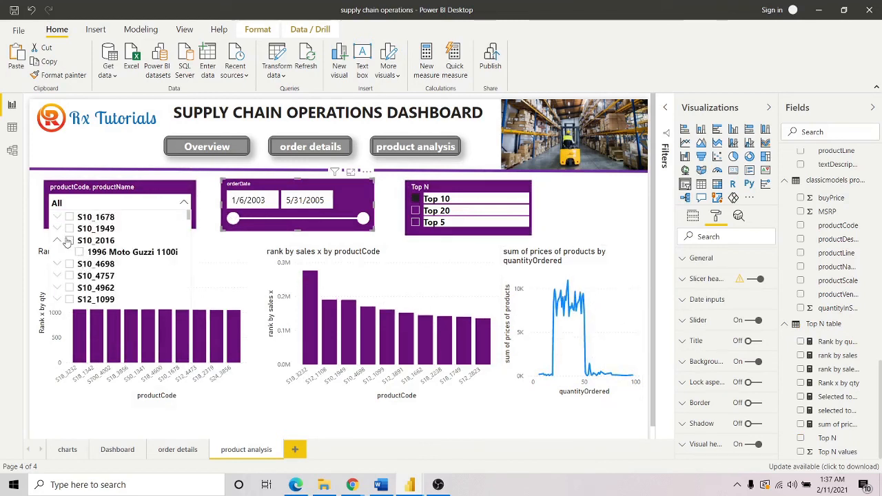
{"action": "left_click", "coordinate": [80, 252]}
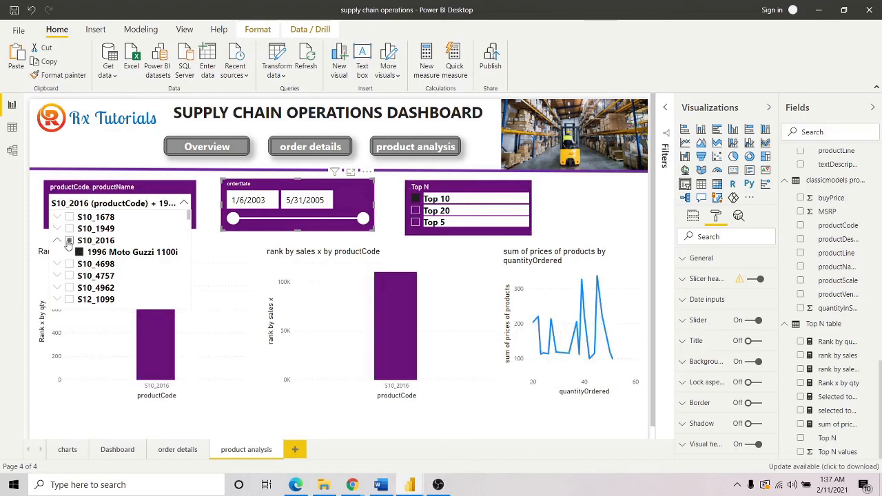
{"action": "left_click", "coordinate": [68, 241]}
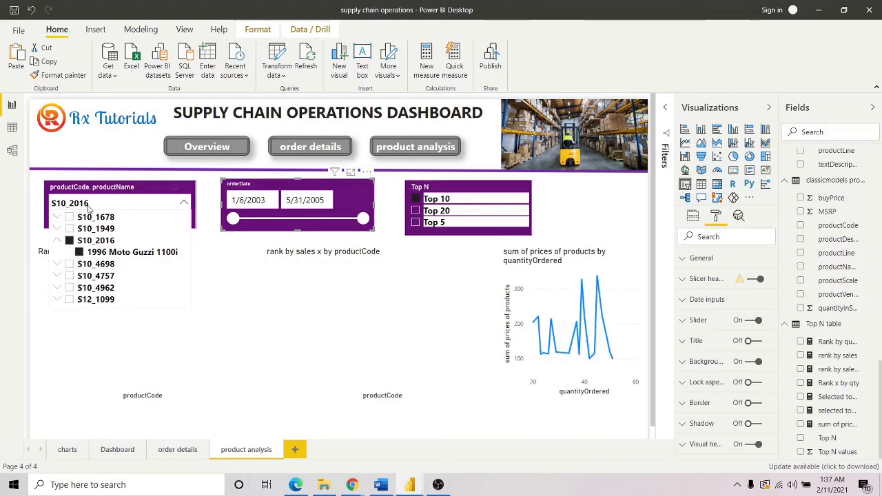
{"action": "left_click", "coordinate": [75, 240]}
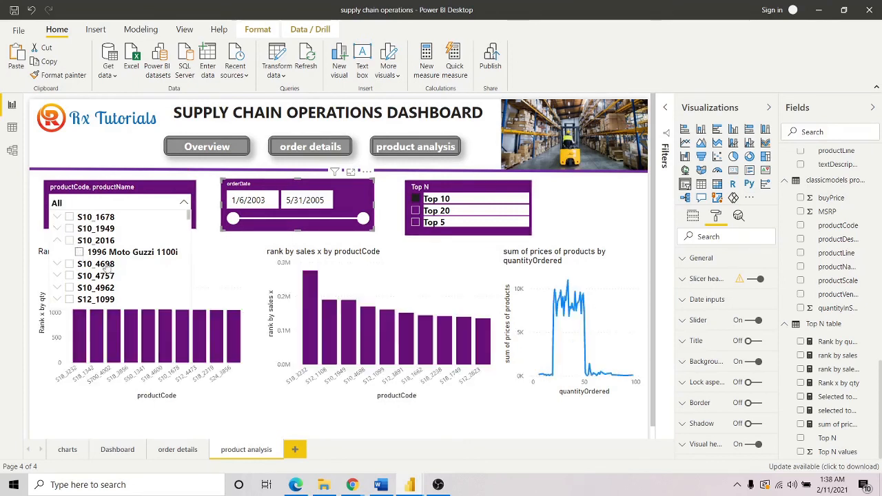
{"action": "left_click", "coordinate": [615, 204]}
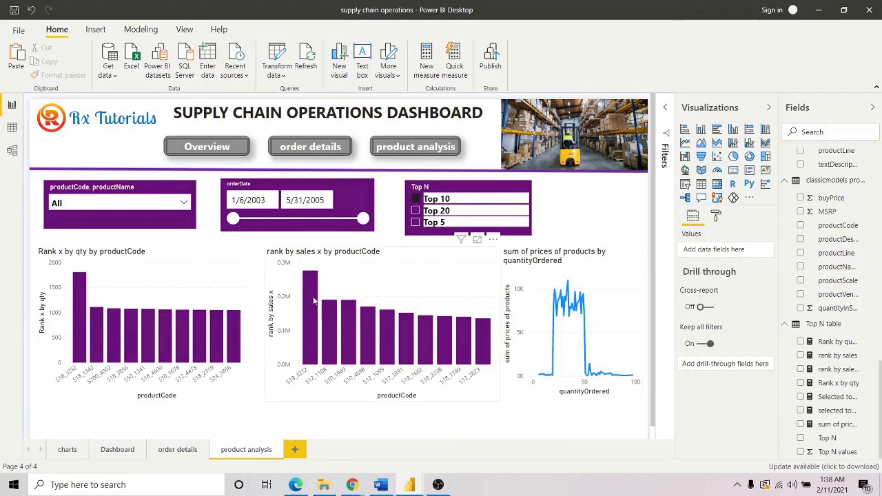
- Test the date slicer on the order details page with a 10/13/2003 start and restore the full date range
{"action": "left_click", "coordinate": [172, 450]}
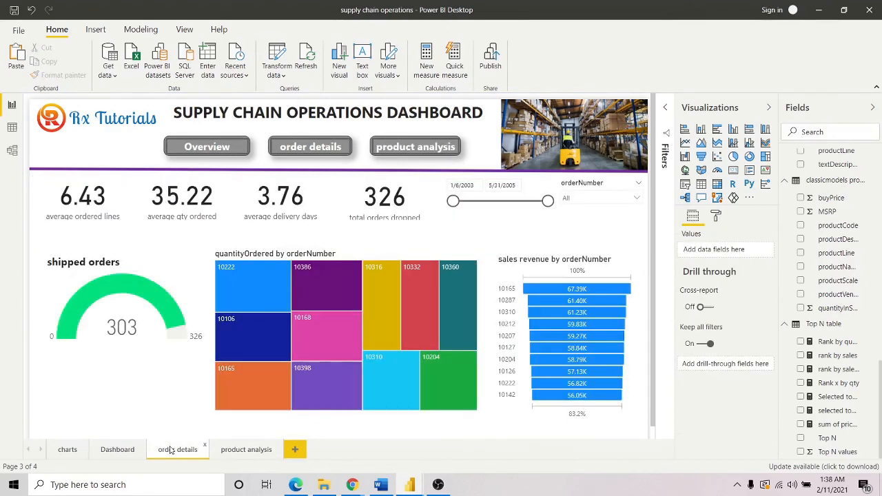
{"action": "left_click_drag", "start_coordinate": [453, 201], "coordinate": [490, 205]}
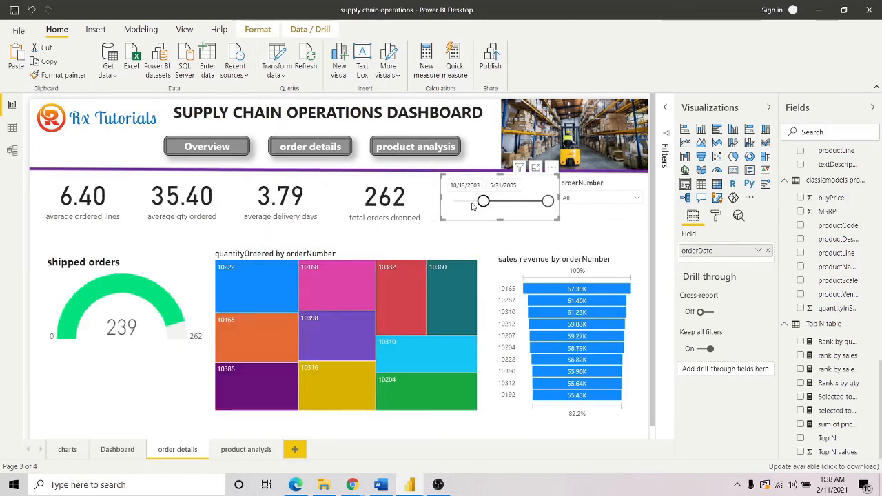
{"action": "left_click_drag", "start_coordinate": [482, 202], "coordinate": [453, 202]}
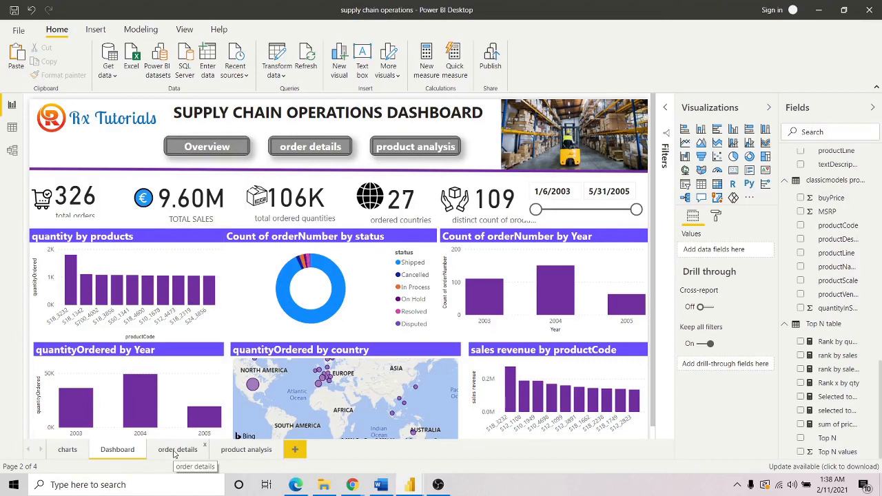
- Turn on the action of the Dashboard page's Overview button and set its type to Page navigation
{"action": "left_click", "coordinate": [236, 144]}
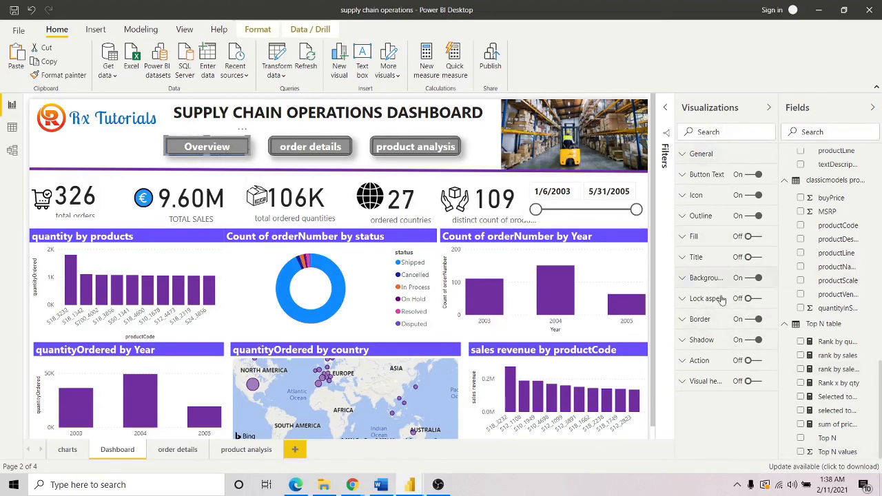
{"action": "left_click", "coordinate": [683, 360]}
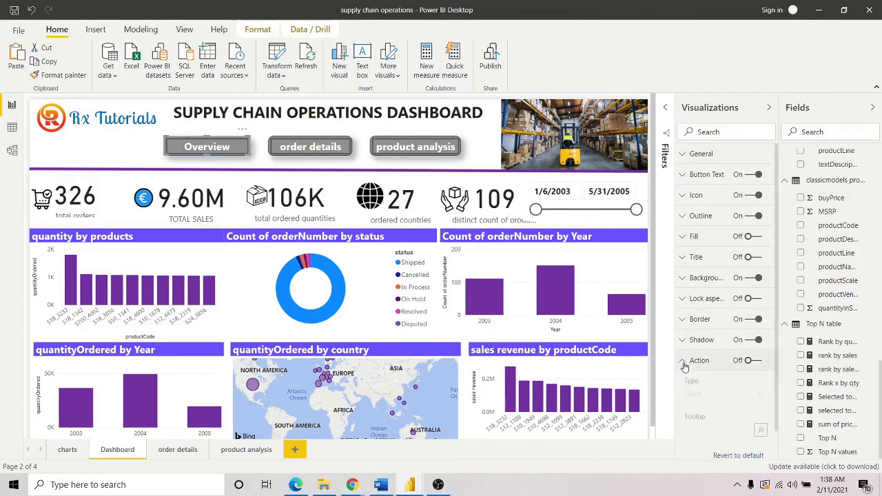
{"action": "left_click", "coordinate": [758, 363]}
{"action": "scroll", "coordinate": [760, 368], "scroll_direction": "down", "scroll_amount": 1}
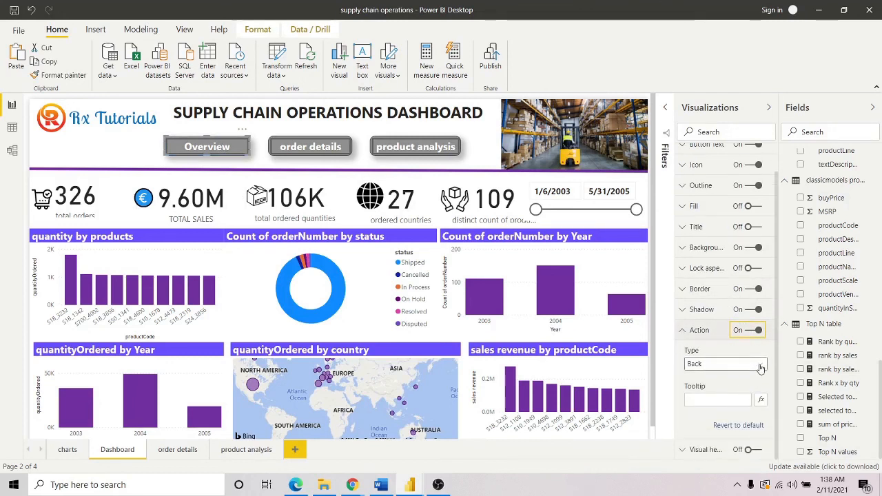
{"action": "left_click", "coordinate": [761, 368]}
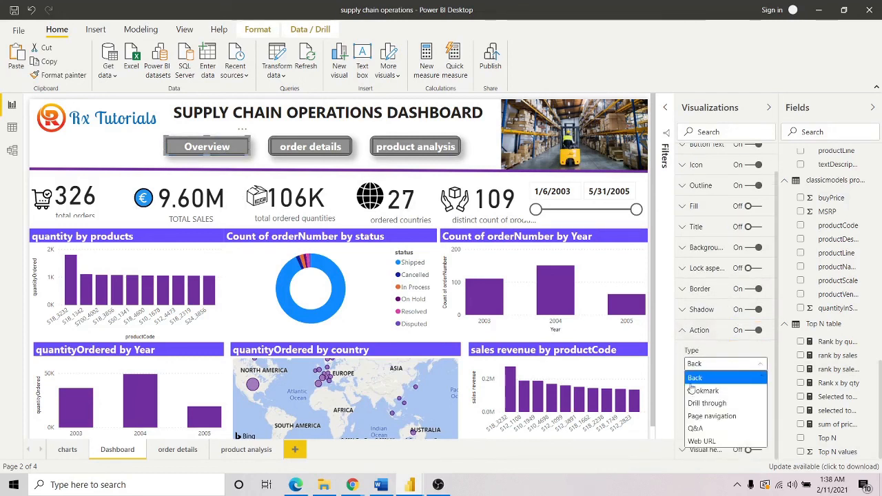
{"action": "left_click", "coordinate": [713, 416]}
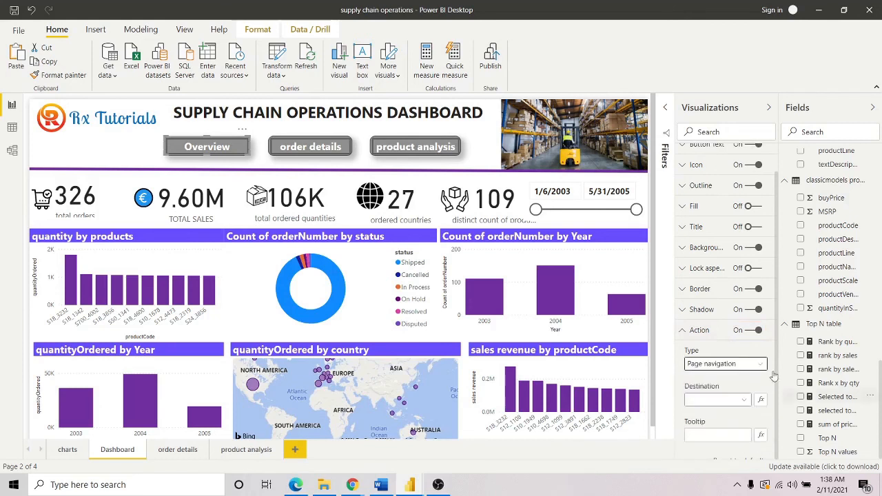
- Check the available destinations for the Overview button's page navigation and choose None
{"action": "left_click", "coordinate": [748, 406]}
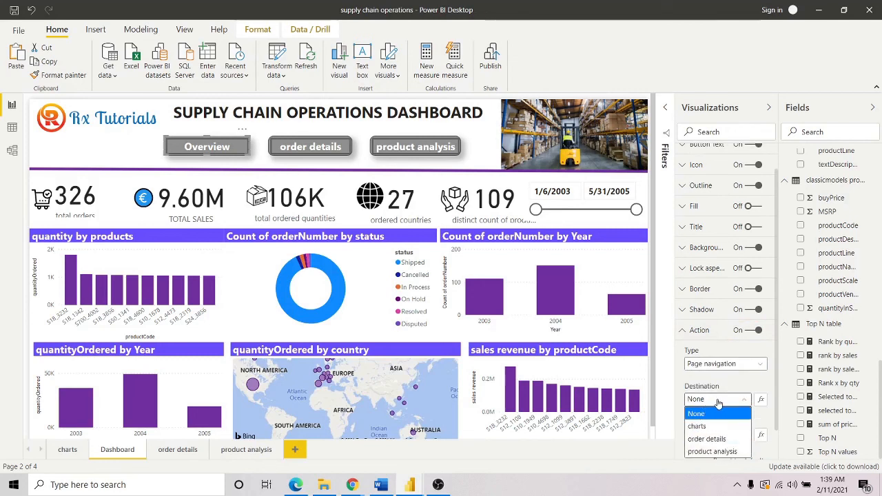
{"action": "left_click", "coordinate": [736, 404]}
{"action": "scroll", "coordinate": [753, 429], "scroll_direction": "down", "scroll_amount": 2}
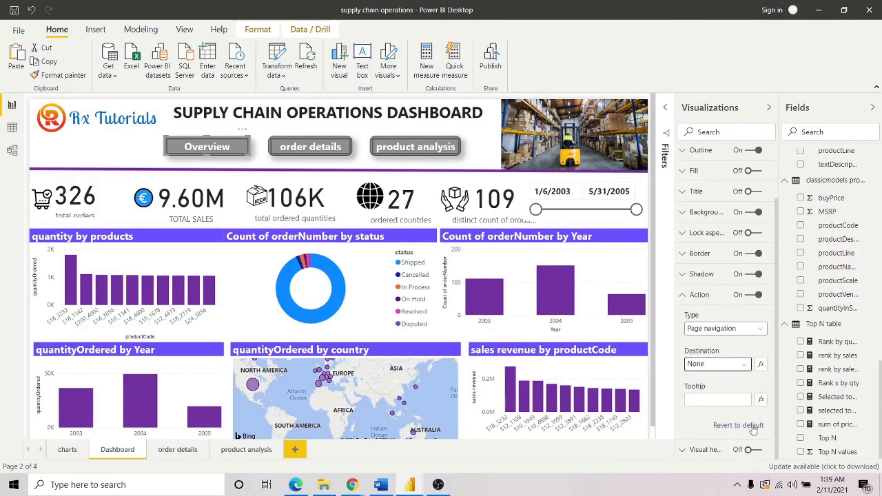
{"action": "key", "text": "space"}
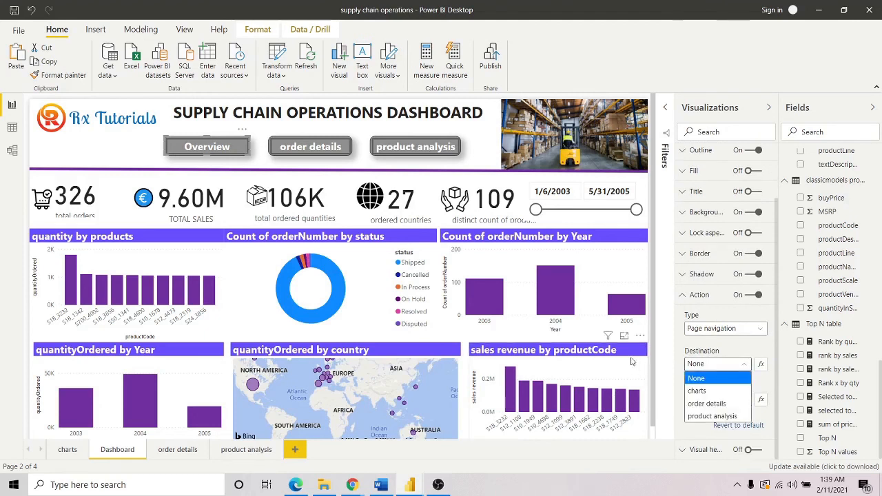
{"action": "left_click", "coordinate": [702, 378]}
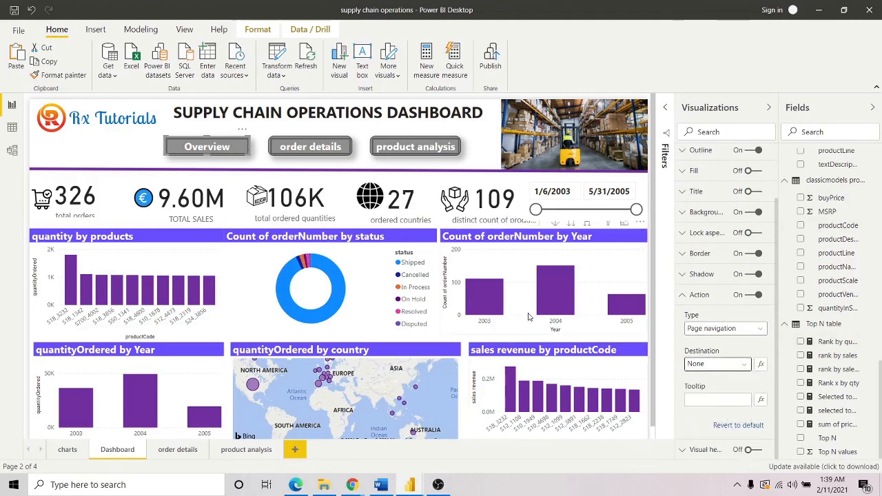
- Turn on the order details button's action as Page navigation with order details as the destination
{"action": "left_click", "coordinate": [321, 145]}
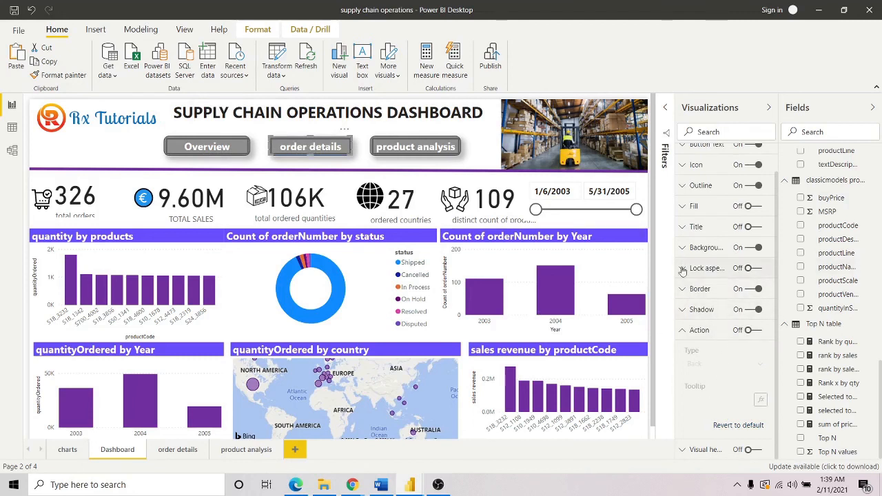
{"action": "left_click", "coordinate": [717, 330]}
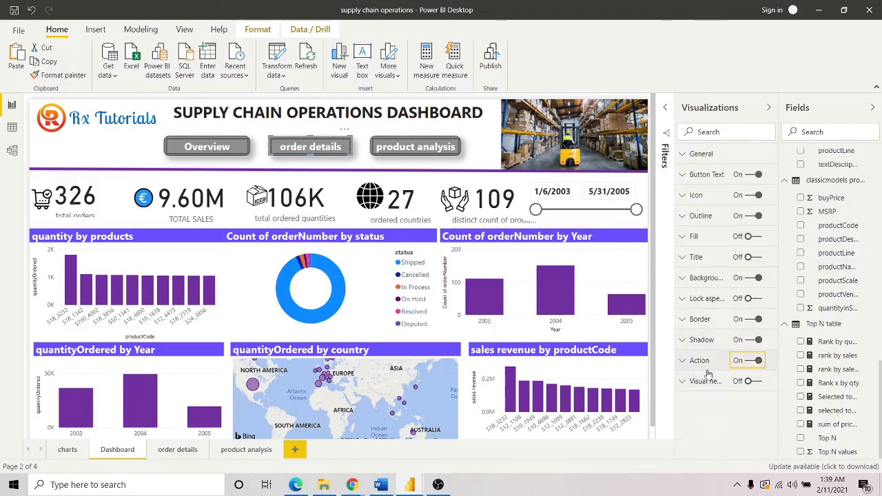
{"action": "left_click", "coordinate": [682, 360]}
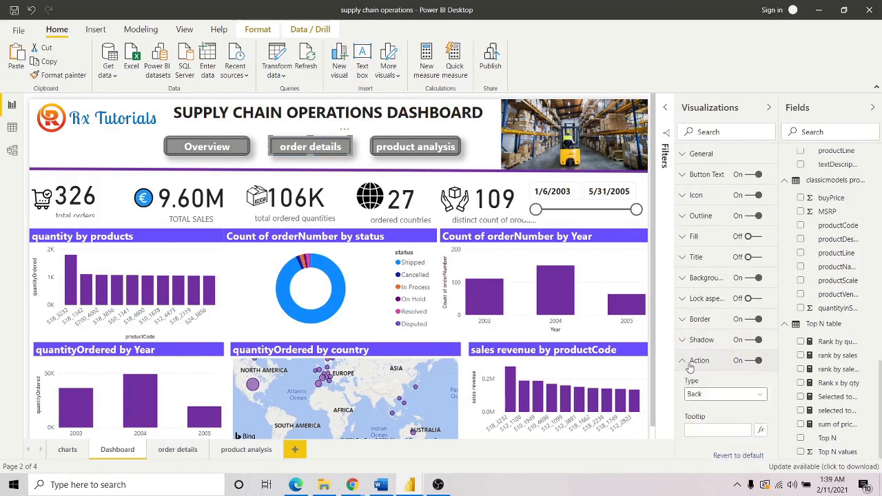
{"action": "left_click", "coordinate": [759, 397]}
{"action": "left_click", "coordinate": [731, 354]}
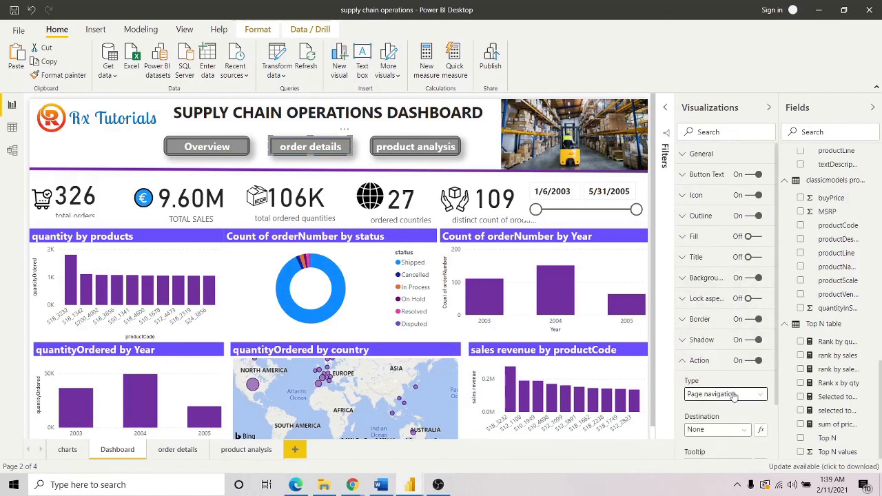
{"action": "scroll", "coordinate": [735, 395], "scroll_direction": "down", "scroll_amount": 1}
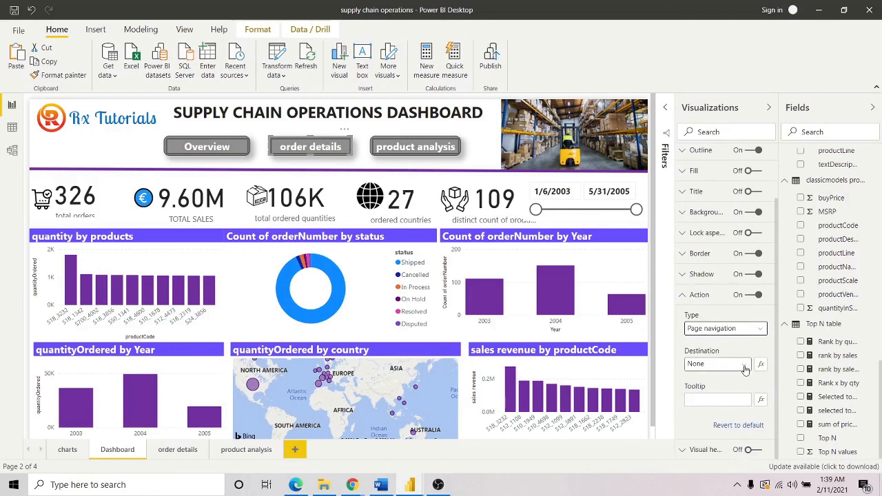
{"action": "left_click", "coordinate": [744, 366]}
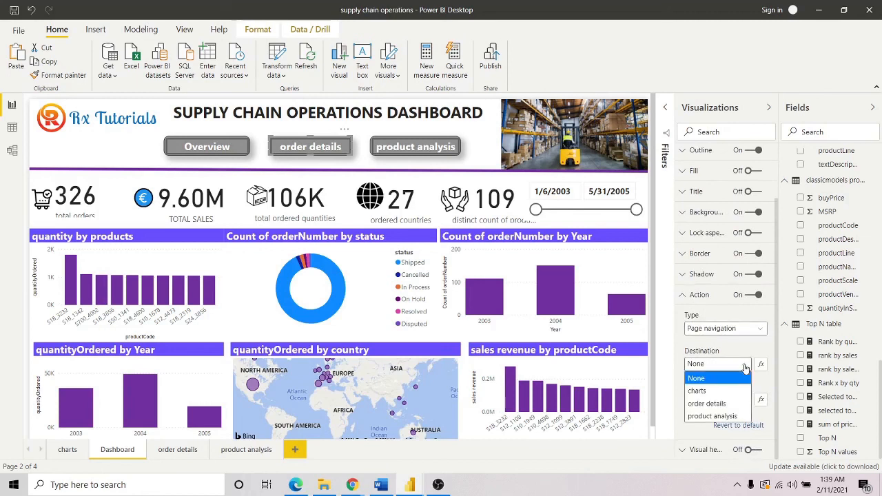
{"action": "left_click", "coordinate": [710, 404]}
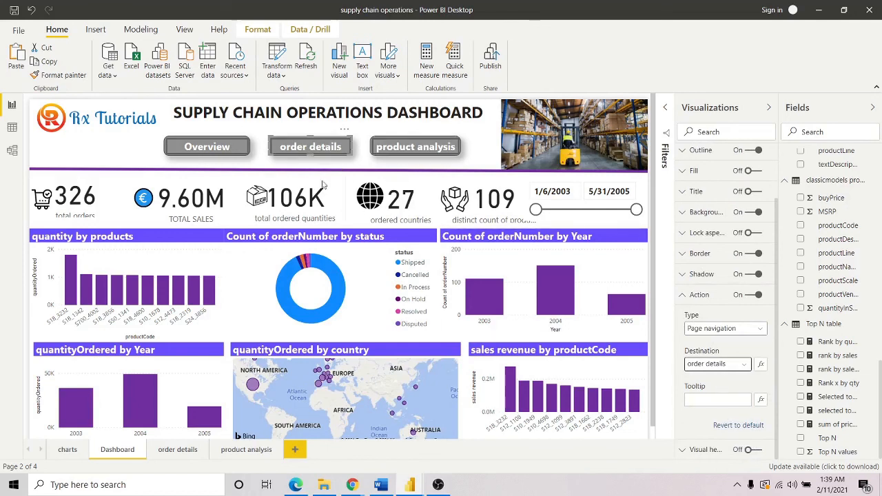
- Test the order details button's page navigation and return to the Dashboard page
{"action": "left_click", "coordinate": [363, 164]}
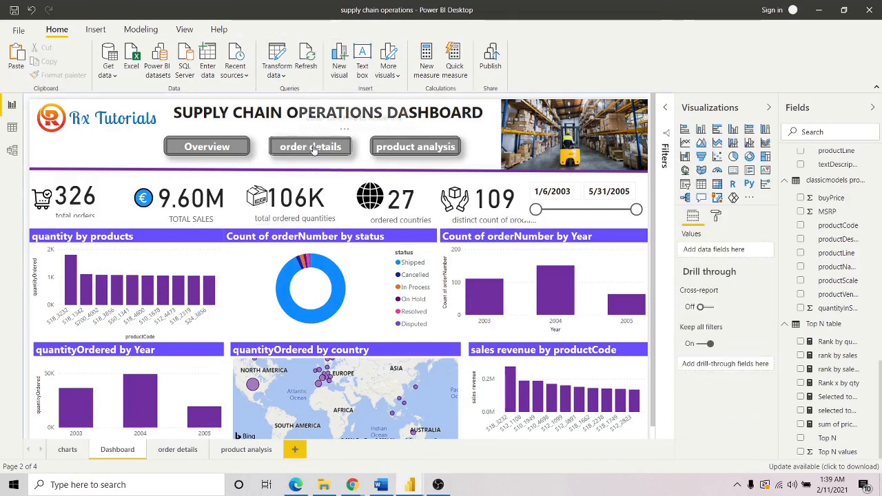
{"action": "left_click", "coordinate": [312, 148], "text": "ctrl"}
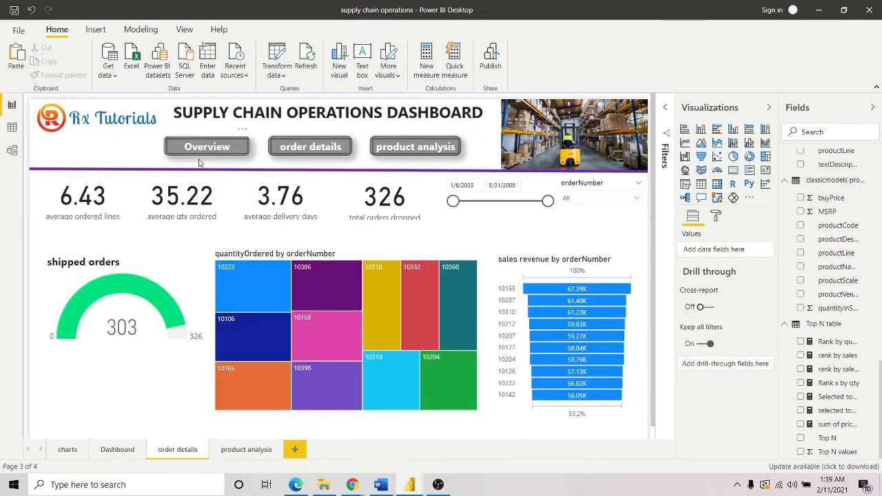
{"action": "left_click", "coordinate": [115, 452]}
- Turn on the Dashboard page's product analysis button action as Page navigation with product analysis as the destination
{"action": "left_click", "coordinate": [426, 147]}
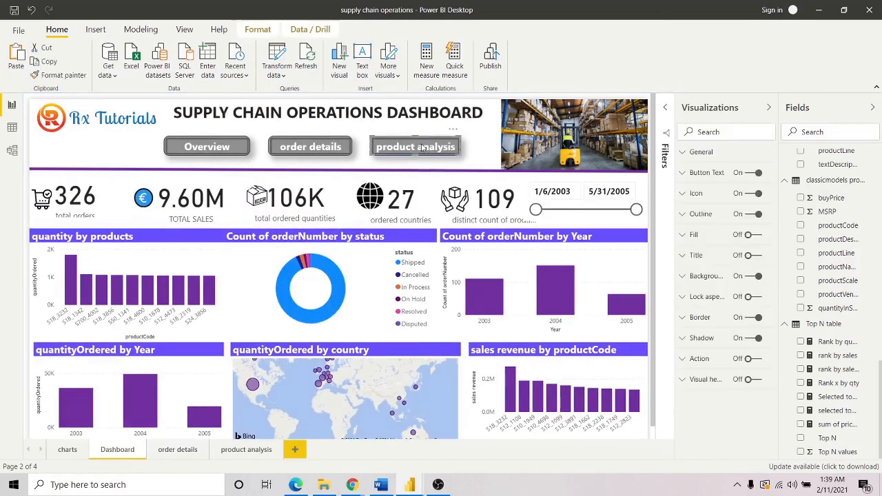
{"action": "left_click", "coordinate": [758, 365]}
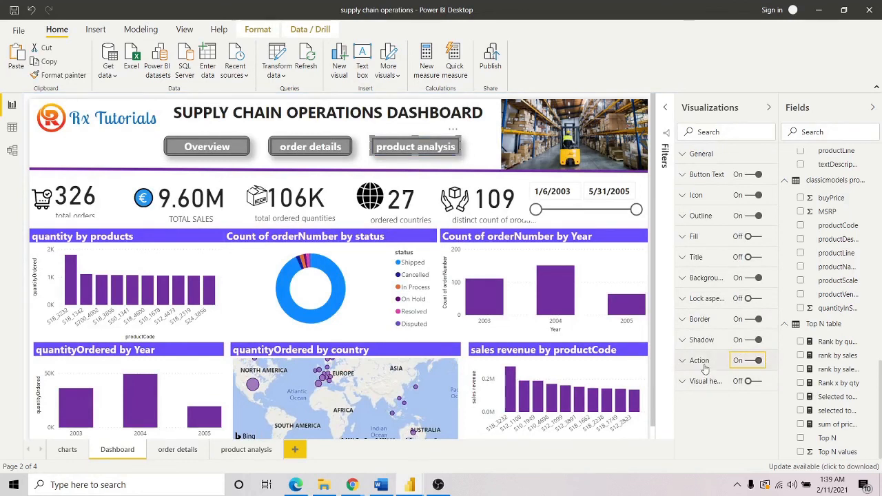
{"action": "left_click", "coordinate": [686, 364]}
{"action": "left_click", "coordinate": [761, 399]}
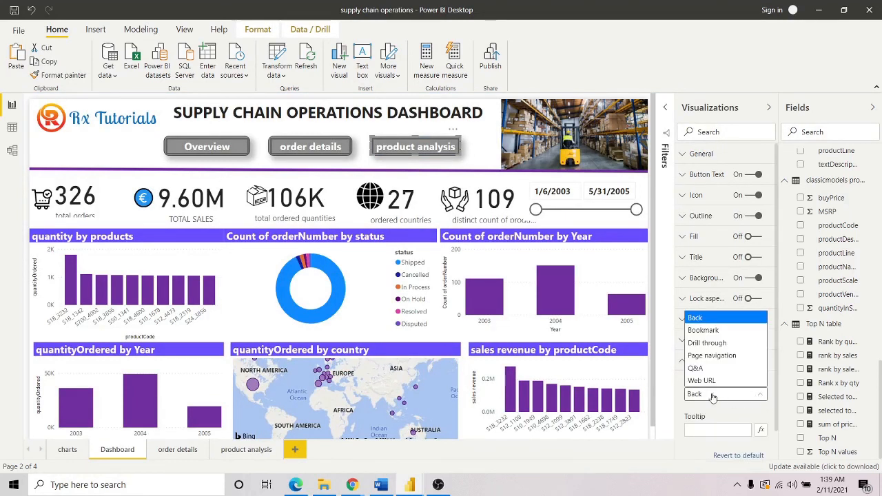
{"action": "left_click", "coordinate": [709, 352]}
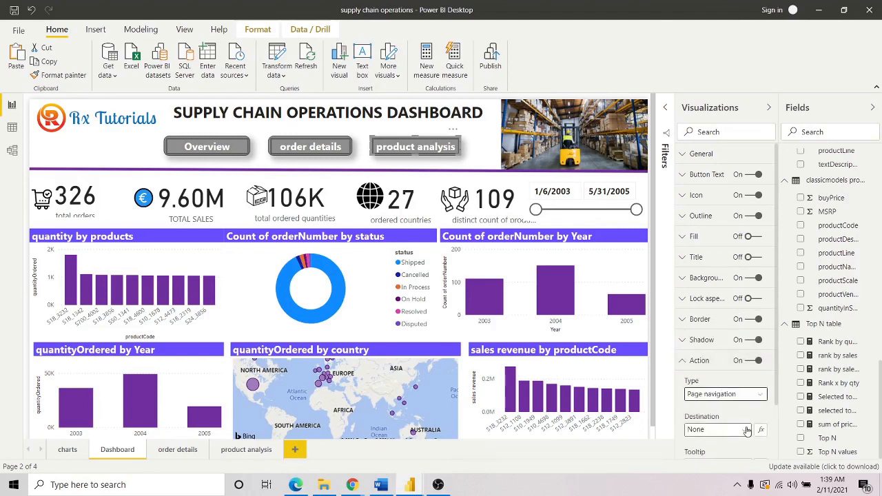
{"action": "left_click", "coordinate": [743, 432]}
{"action": "left_click", "coordinate": [715, 416]}
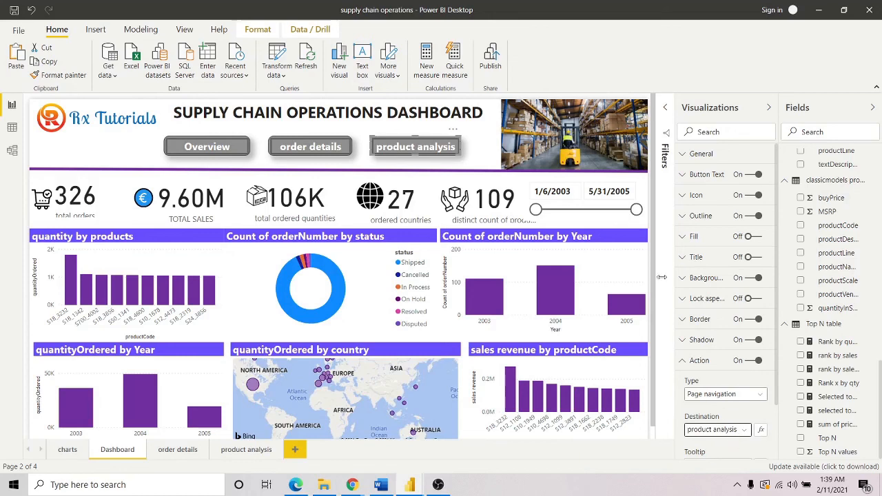
- Test the product analysis button's page navigation and return to the Dashboard page
{"action": "left_click", "coordinate": [414, 148], "text": "ctrl"}
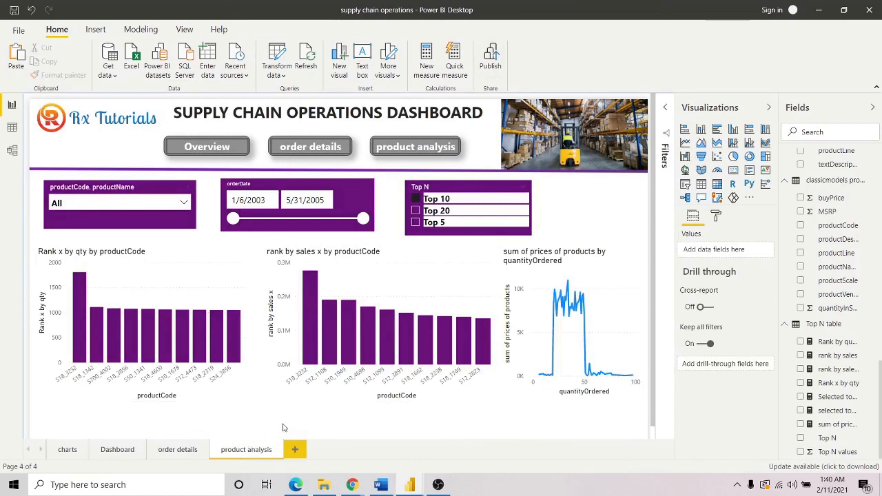
{"action": "left_click", "coordinate": [117, 450]}
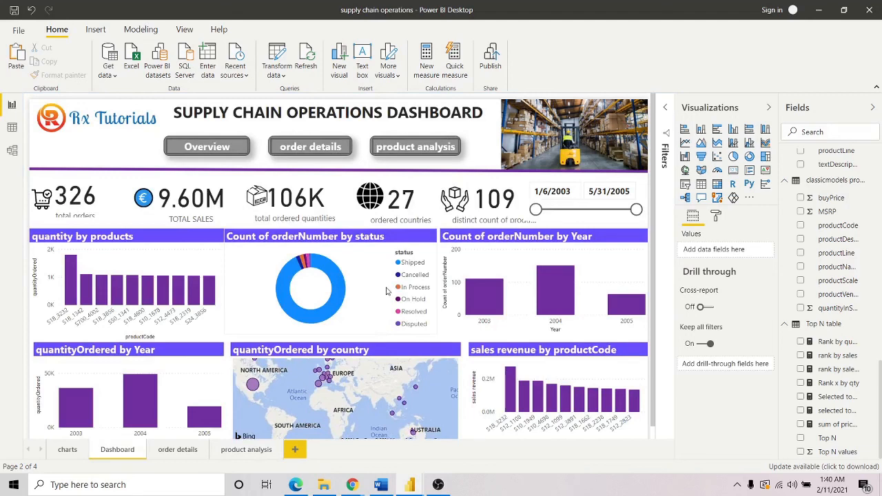
- Review the order details and product analysis pages, trying the orderDate slicer from 12/24/2003 and restoring its start to 1/6/2003
{"action": "left_click", "coordinate": [172, 451]}
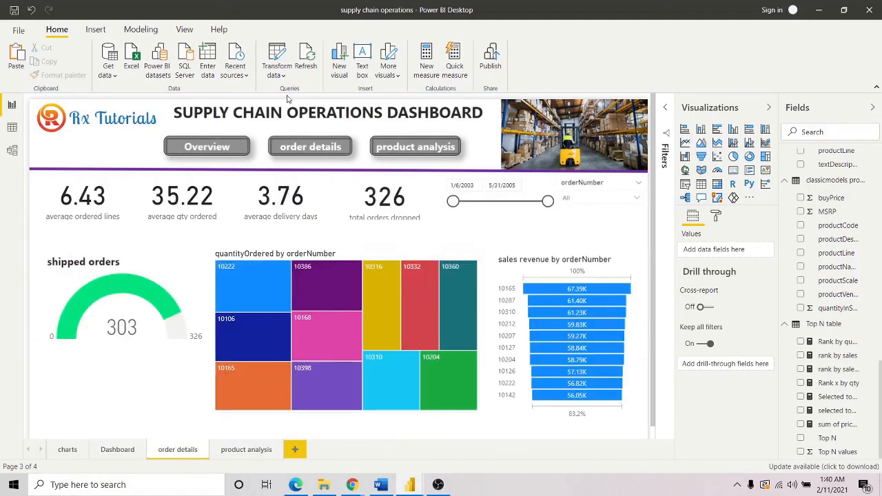
{"action": "left_click", "coordinate": [249, 448]}
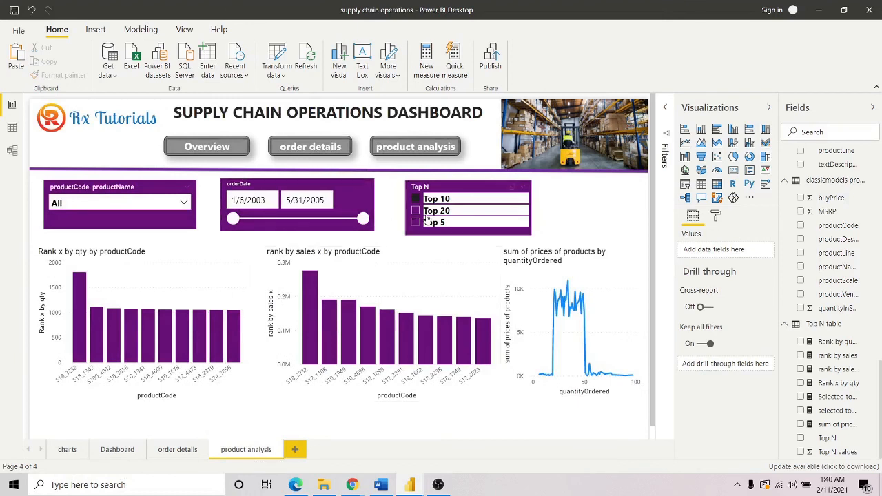
{"action": "left_click", "coordinate": [287, 220]}
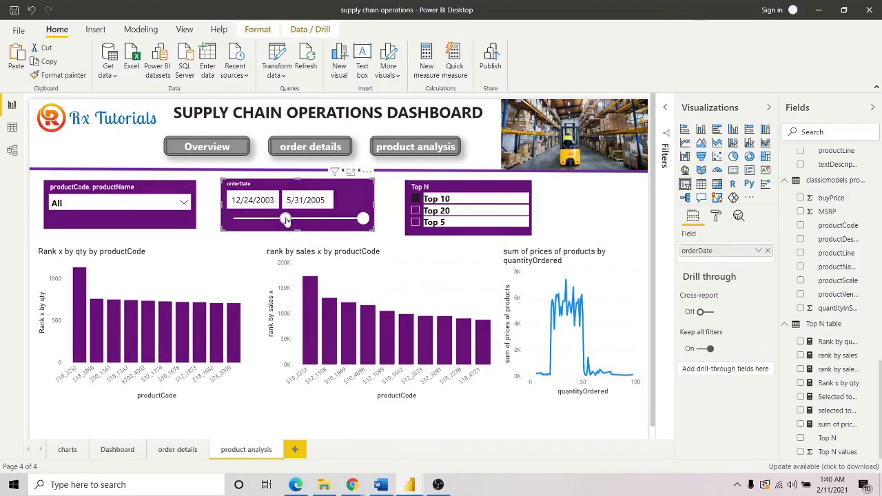
{"action": "left_click_drag", "start_coordinate": [285, 219], "coordinate": [231, 221]}
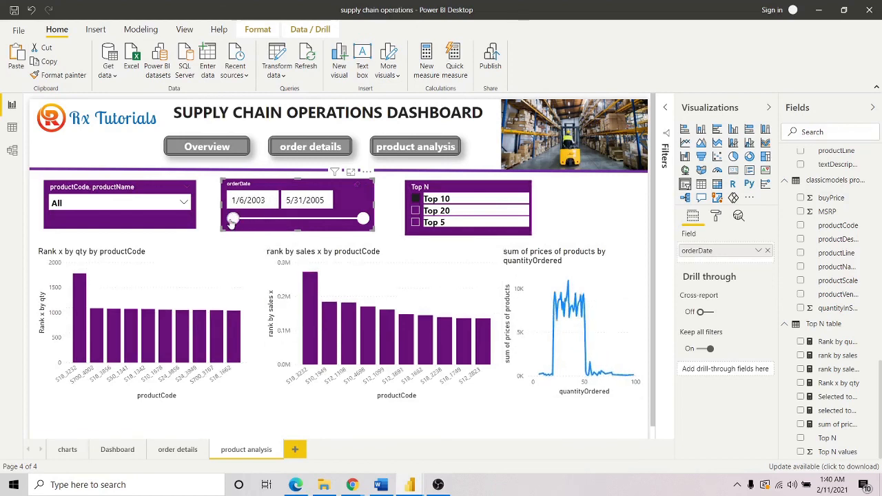